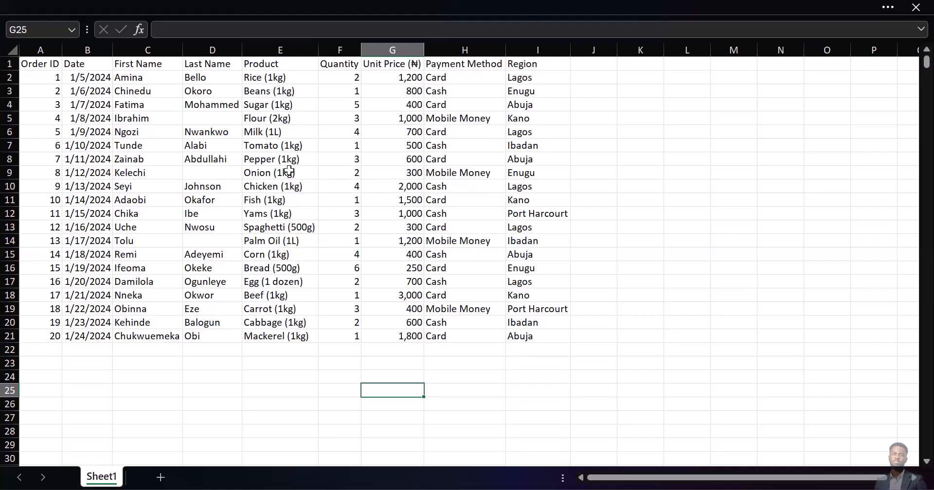
# Convert the sales data in A1:I21 into a table with headers.
pyautogui.click(293, 147)
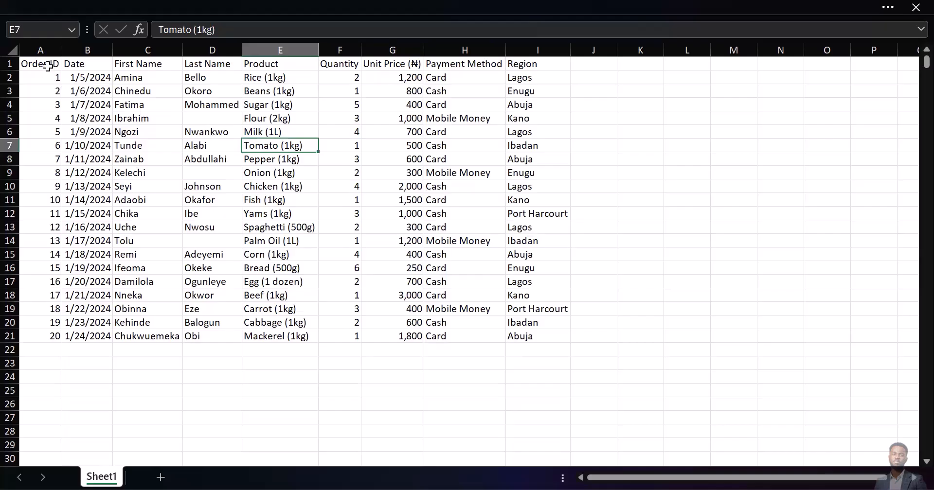
pyautogui.moveTo(42, 65)
pyautogui.mouseDown()
pyautogui.moveTo(324, 186)
pyautogui.moveTo(535, 340)
pyautogui.mouseUp()
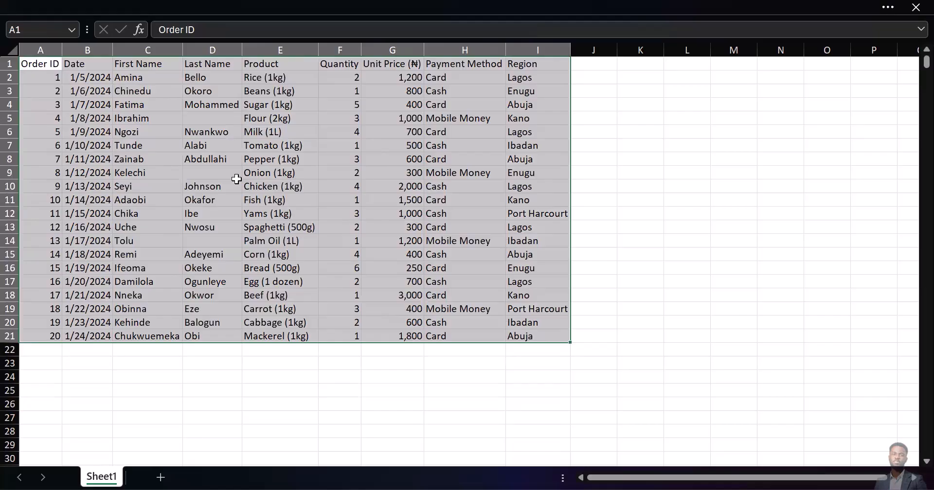
pyautogui.hotkey('ctrl', 't')
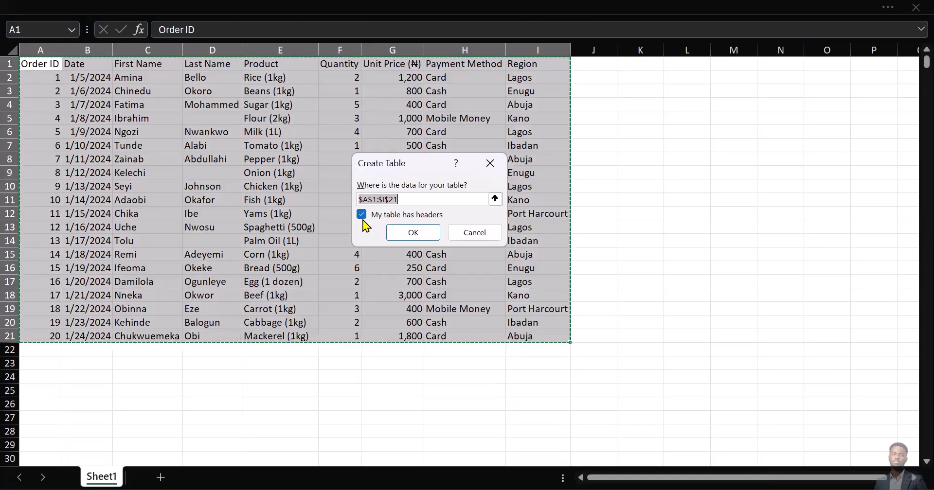
pyautogui.click(399, 234)
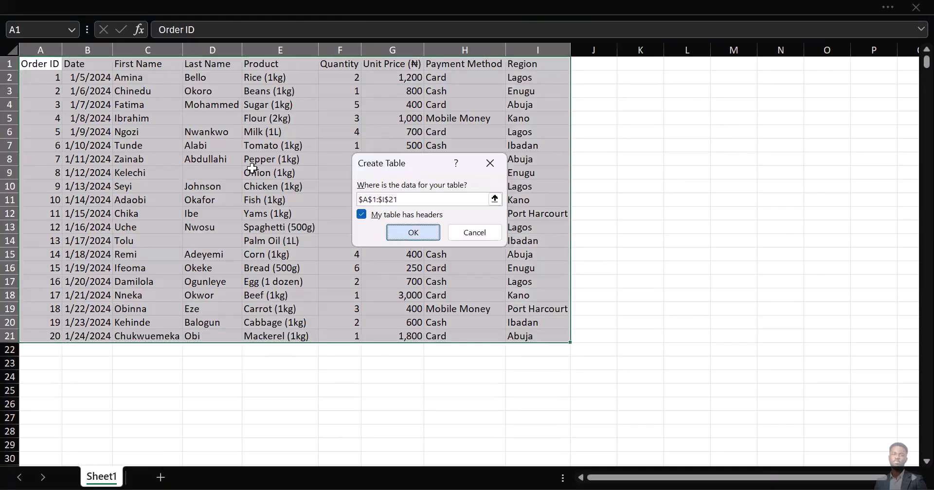
pyautogui.click(332, 176)
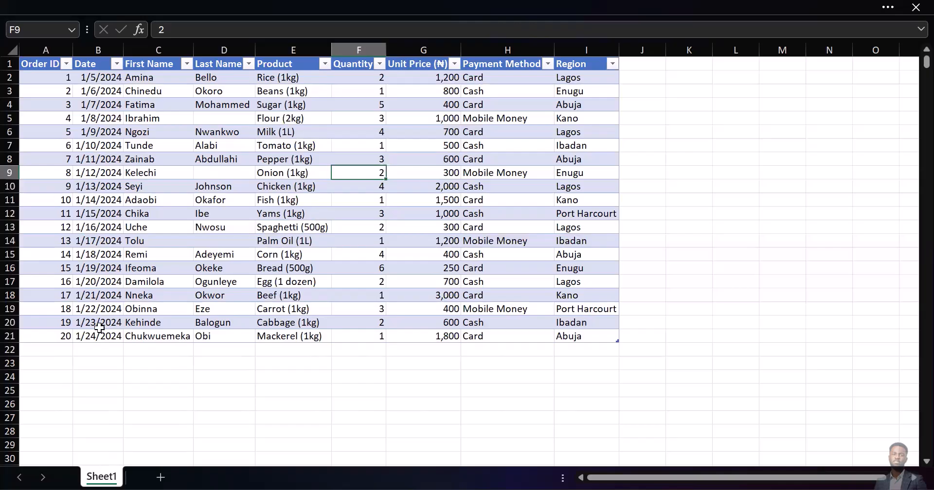
# Rename the worksheet Sheet1 as Sales Dataset.
pyautogui.doubleClick(109, 475)
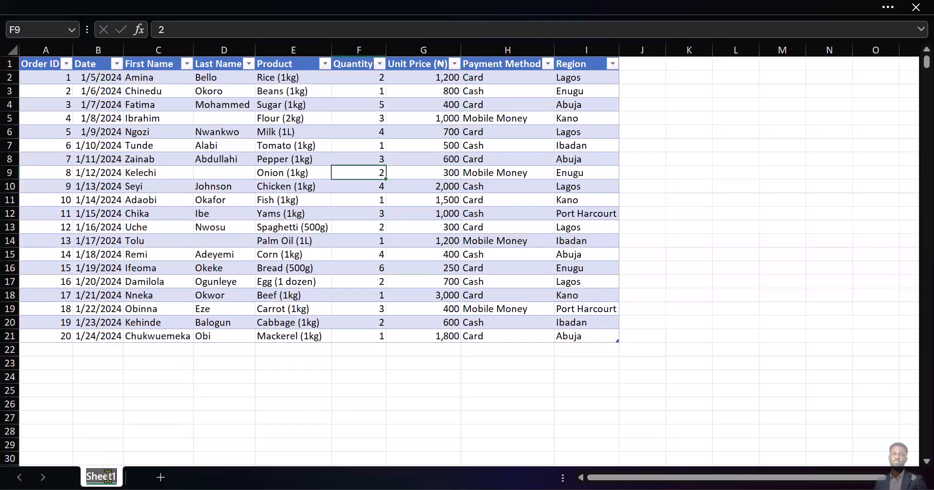
pyautogui.write('Sa')
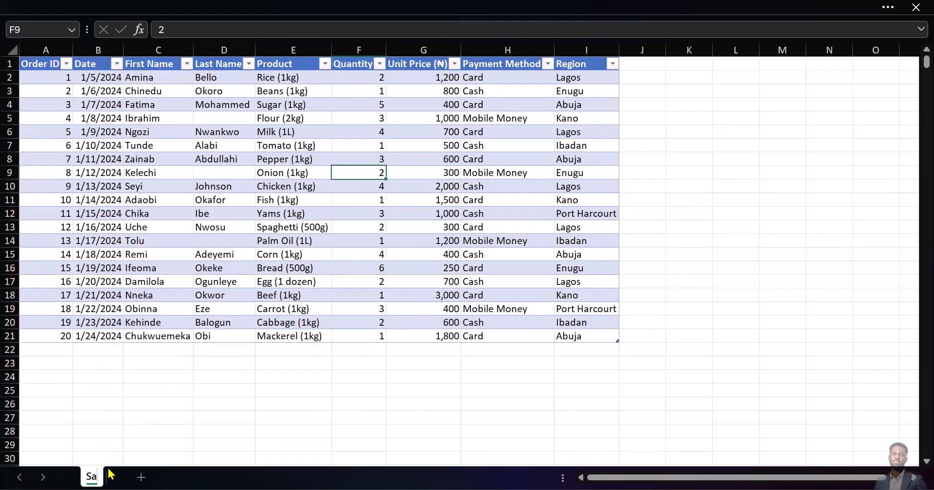
pyautogui.write('les DA')
pyautogui.write('taset')
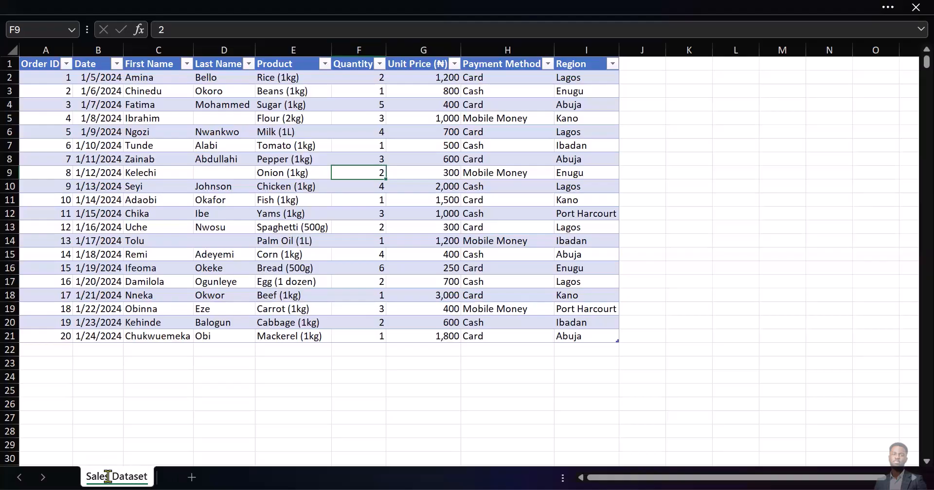
pyautogui.press('Return')
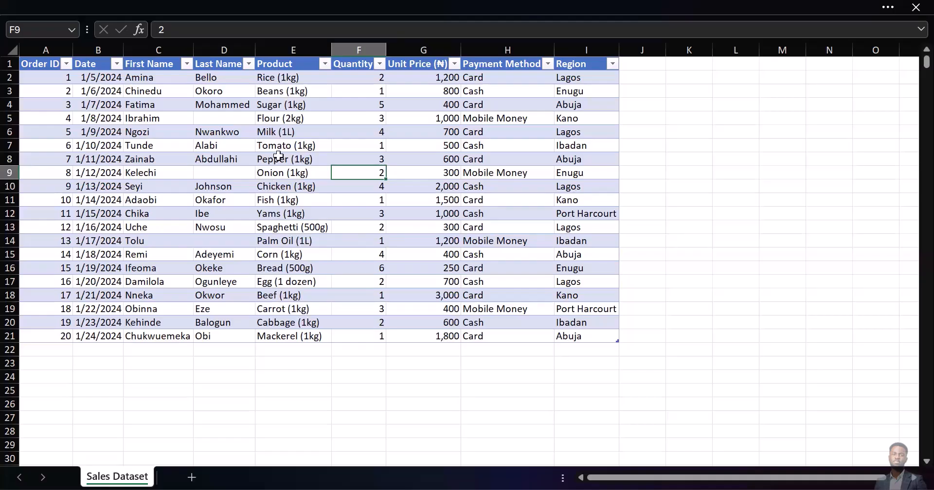
# Insert a PivotTable from Table1 on a new worksheet, adding the data to the Data Model.
pyautogui.click(357, 146)
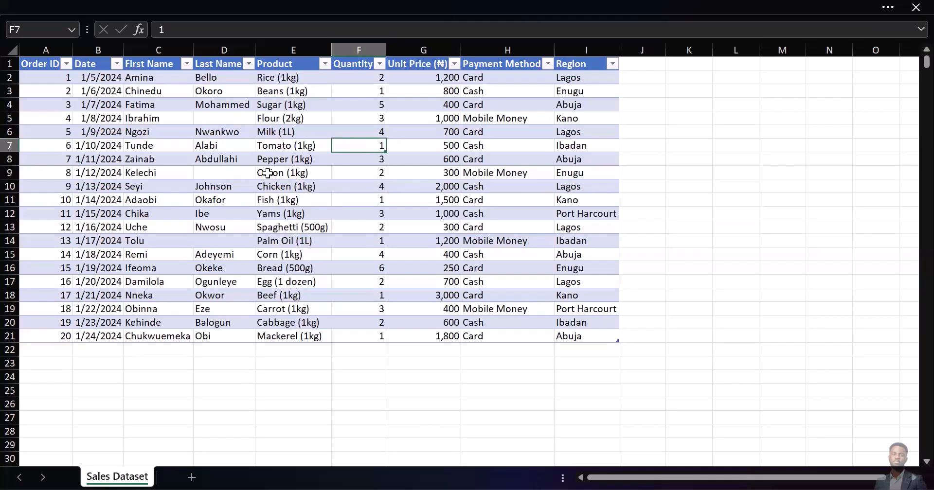
pyautogui.click(164, 7)
pyautogui.click(101, 48)
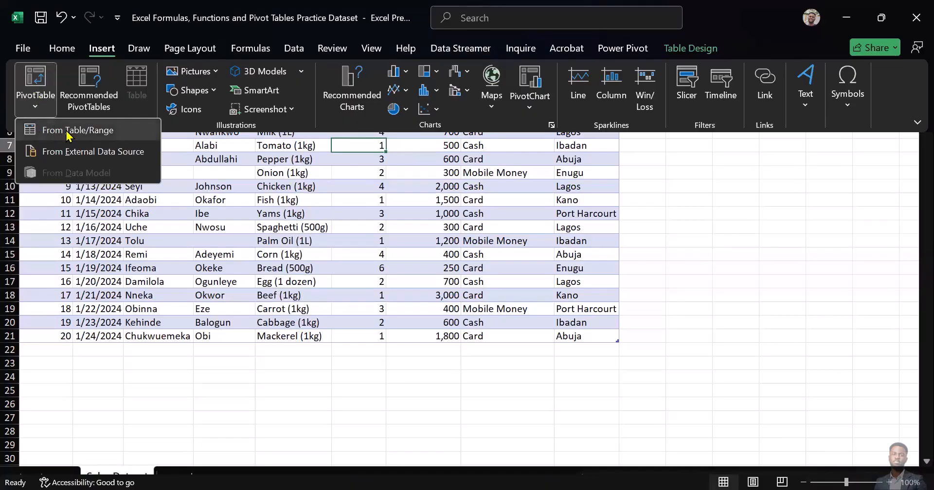
pyautogui.click(92, 134)
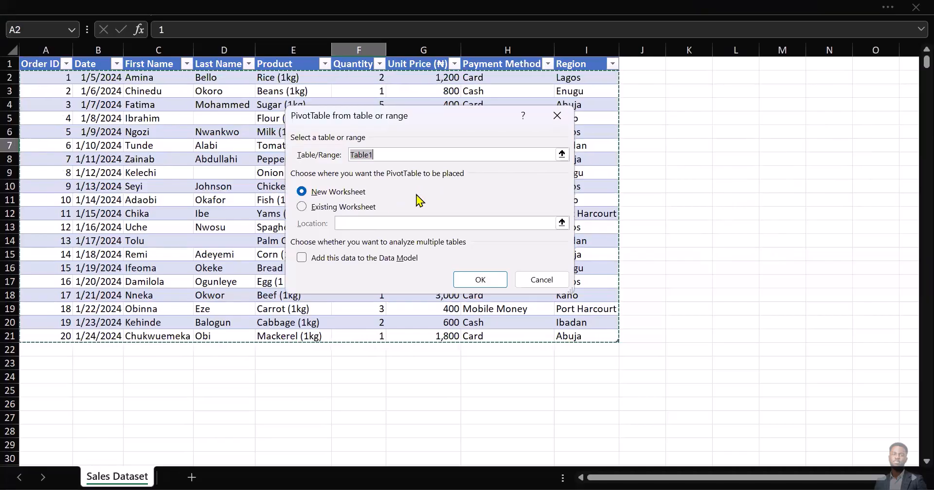
pyautogui.click(304, 192)
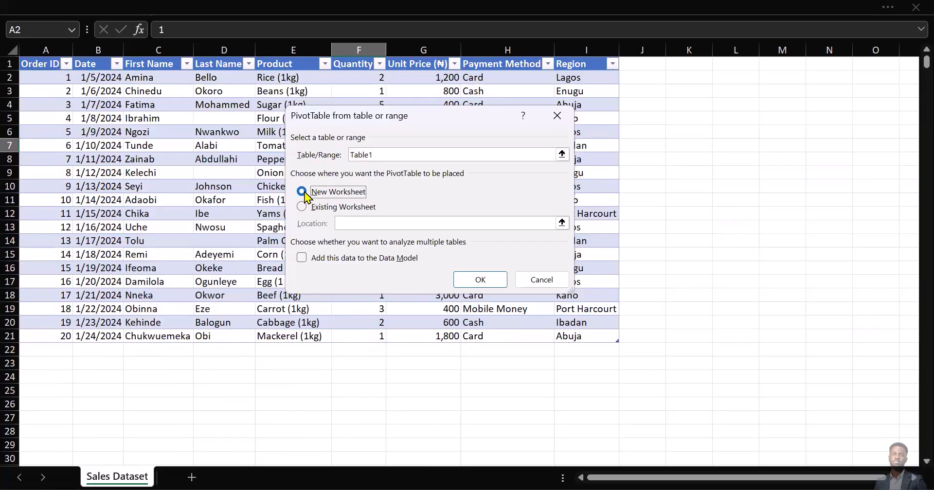
pyautogui.click(303, 259)
pyautogui.click(474, 282)
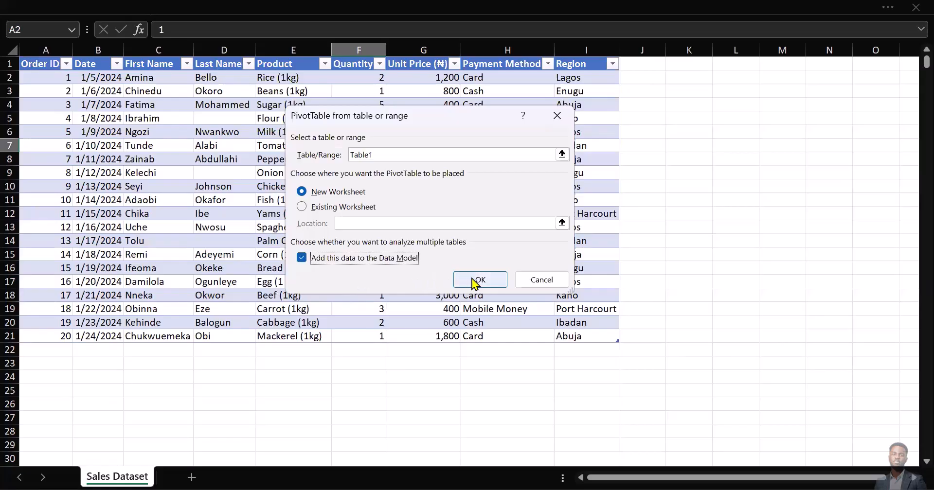
pyautogui.click(480, 284)
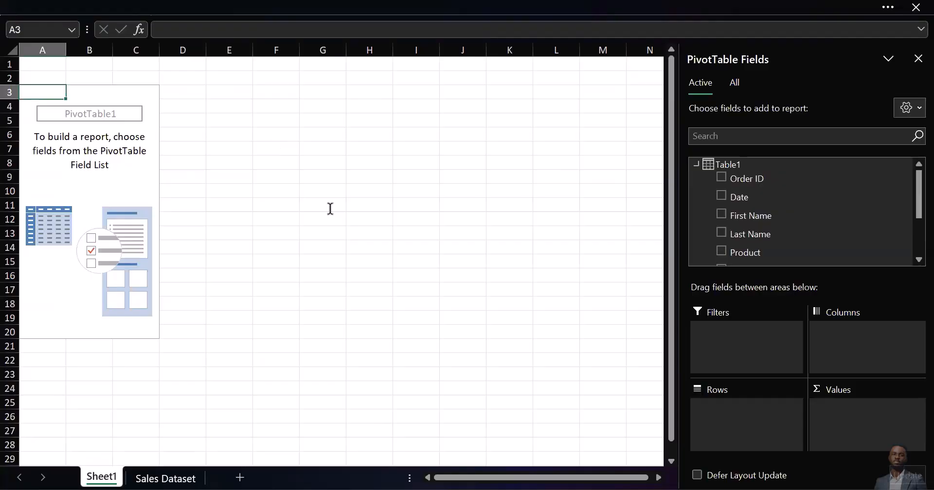
# Check the analysis questions in the Acrobat PDF, and back in Excel add a wider Revenue column after Region in the Sales Dataset table.
pyautogui.hotkey('alt', 'Tab')
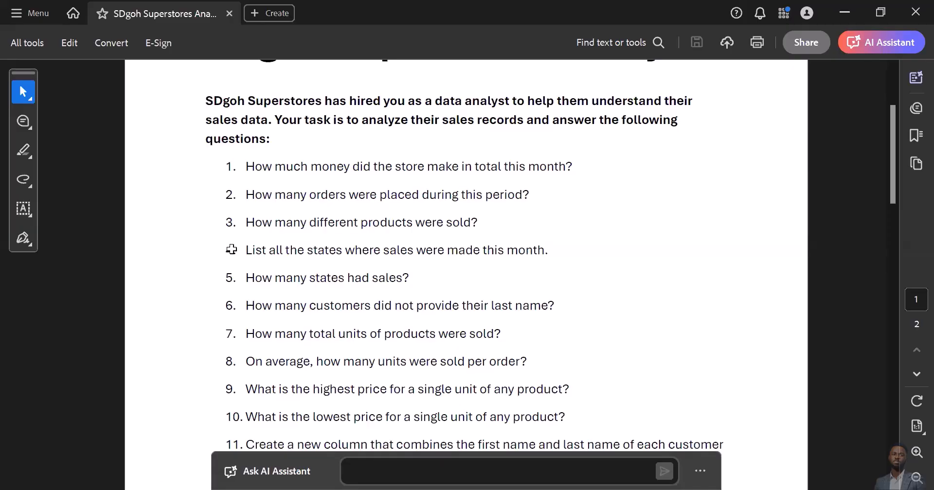
pyautogui.hotkey('alt', 'Tab')
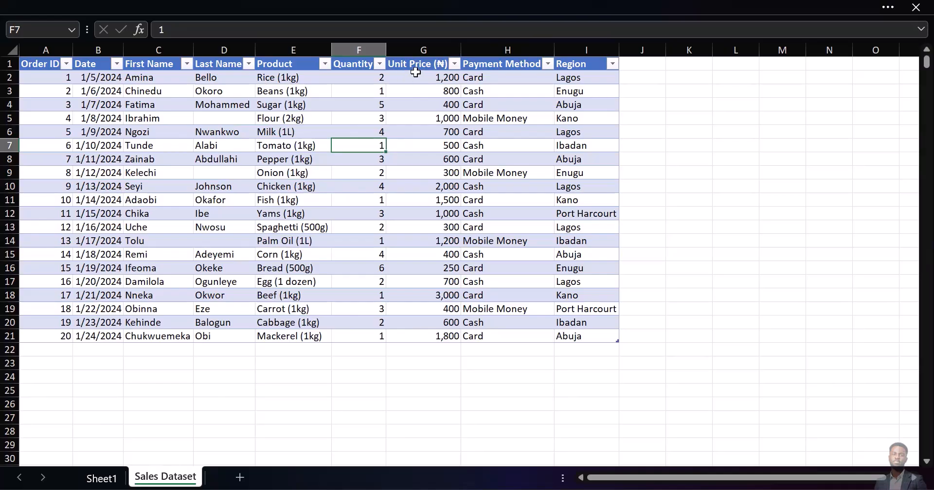
pyautogui.click(635, 65)
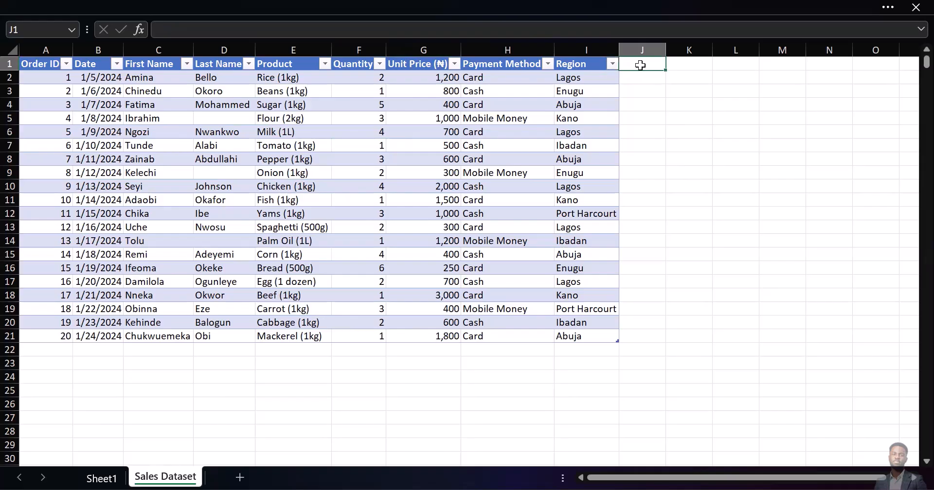
pyautogui.doubleClick(640, 65)
pyautogui.write('Revenue')
pyautogui.press('Return')
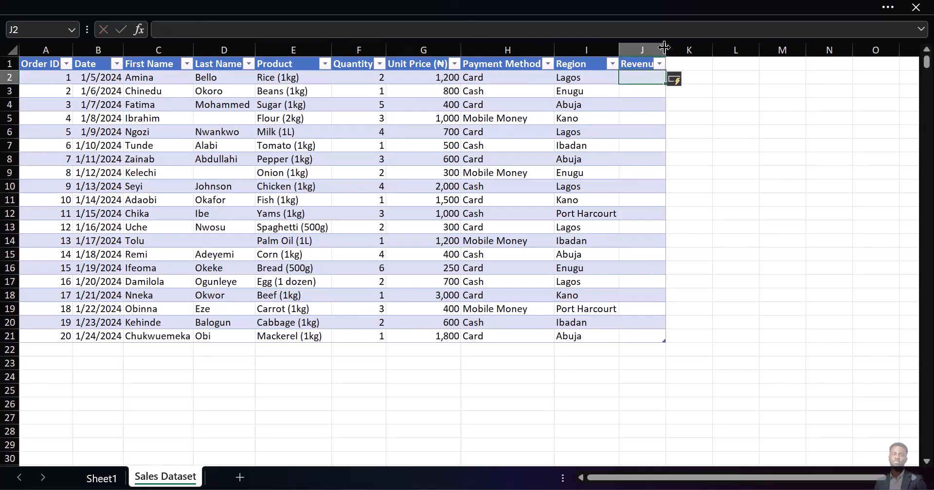
pyautogui.moveTo(666, 50); pyautogui.dragTo(693, 49)
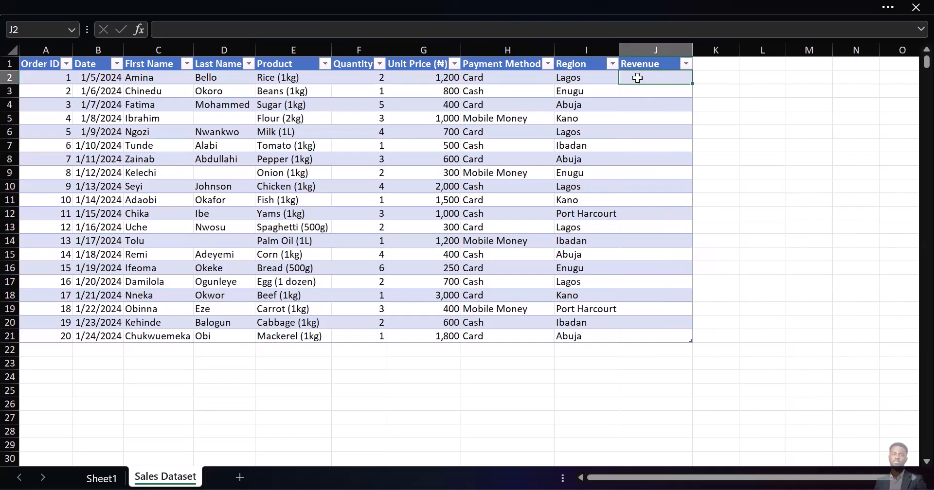
# Calculate the Revenue column by multiplying Quantity by Unit Price (₦) in each table row.
pyautogui.write('=')
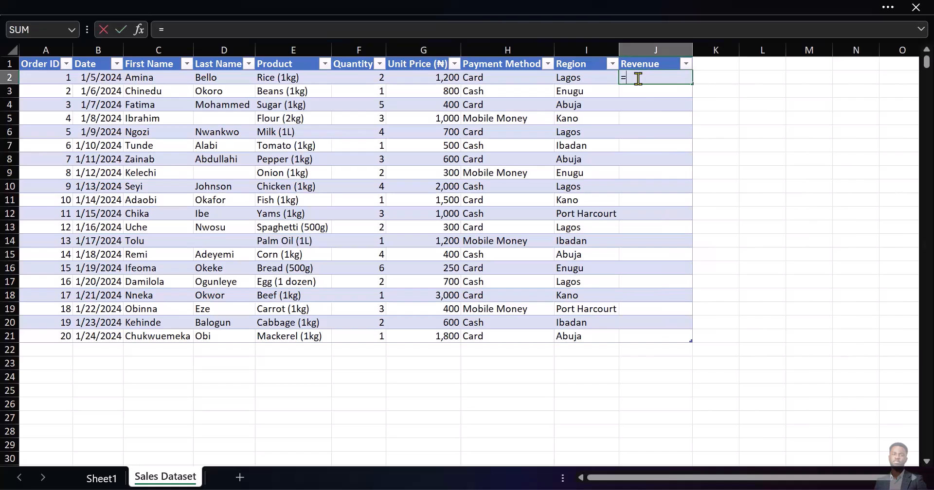
pyautogui.click(367, 80)
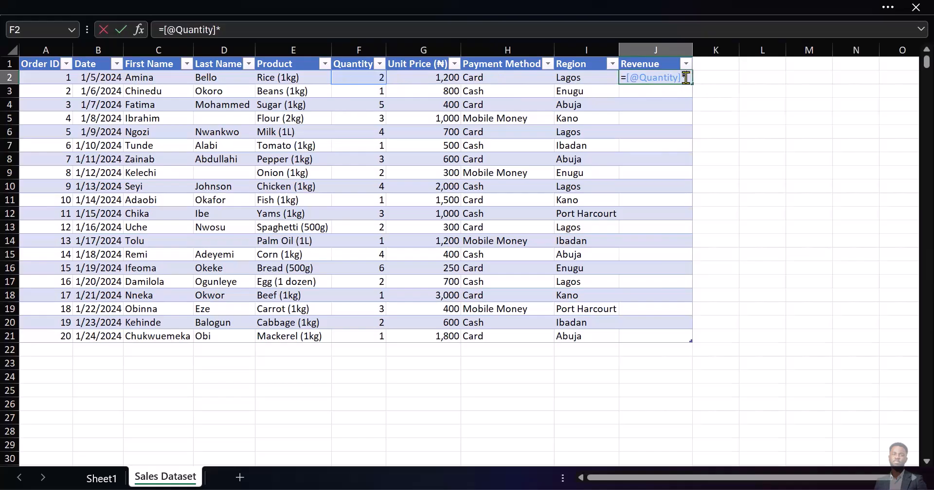
pyautogui.click(422, 78)
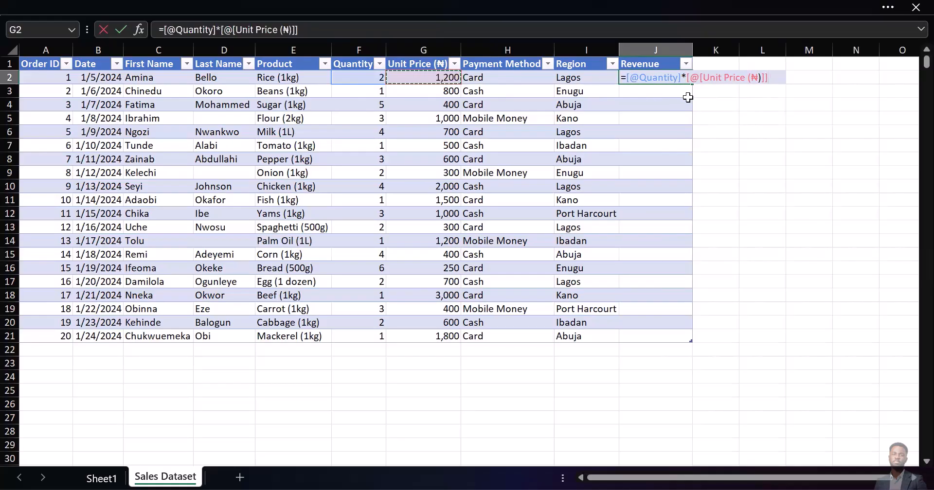
pyautogui.press('Return')
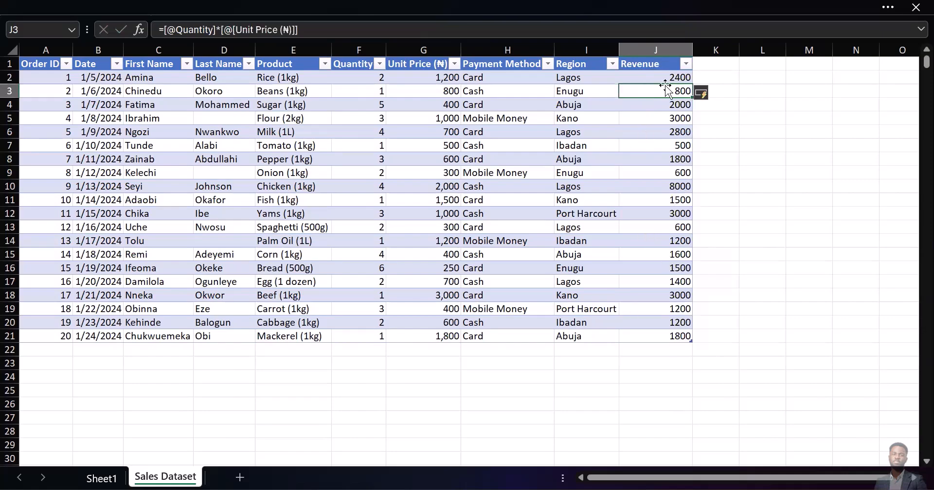
# Format the Revenue values in J2:J21 as Currency with 0 decimal places and the ₦ Yoruba symbol.
pyautogui.moveTo(646, 79); pyautogui.dragTo(636, 334)
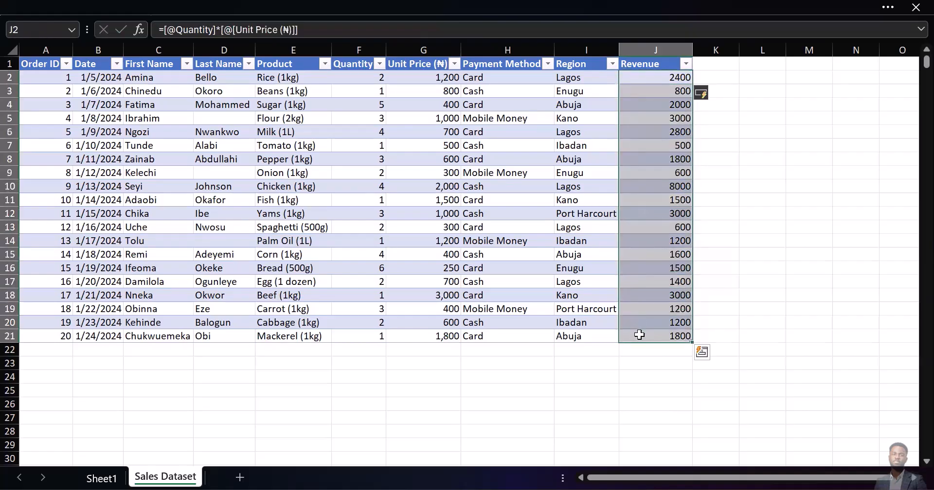
pyautogui.rightClick(642, 182)
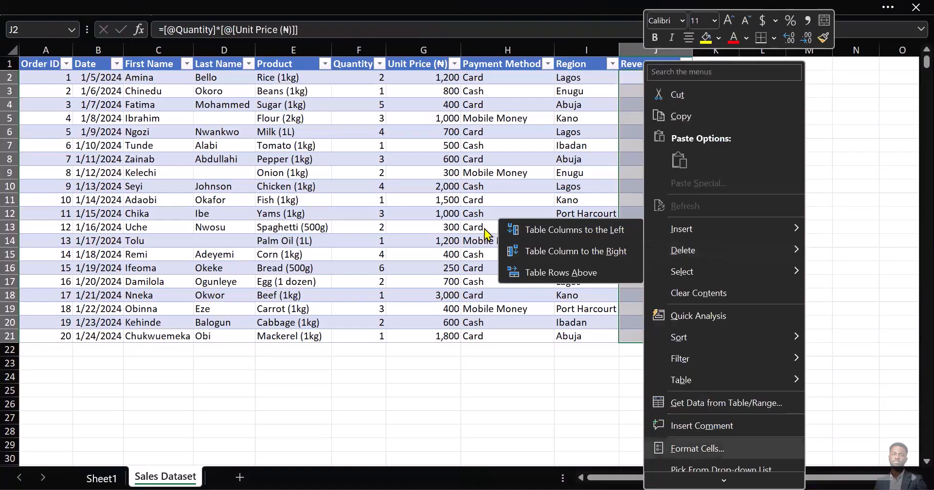
pyautogui.click(524, 201)
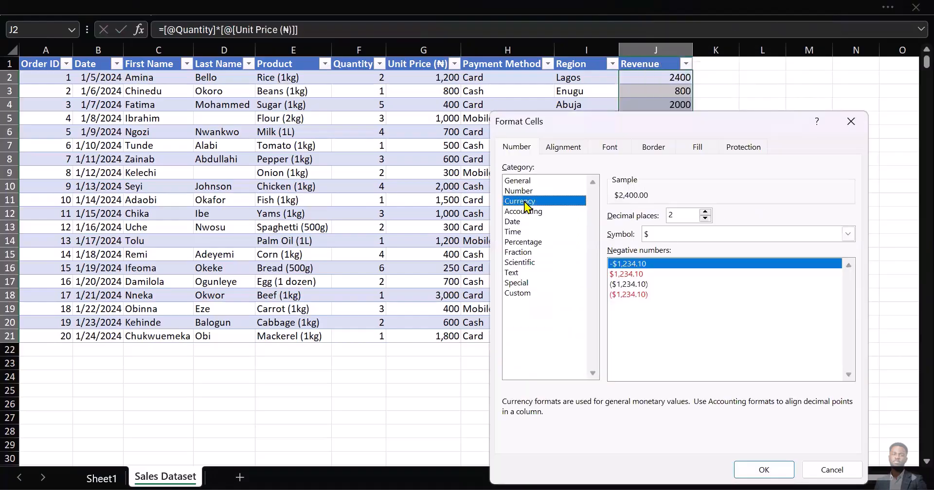
pyautogui.doubleClick(704, 218)
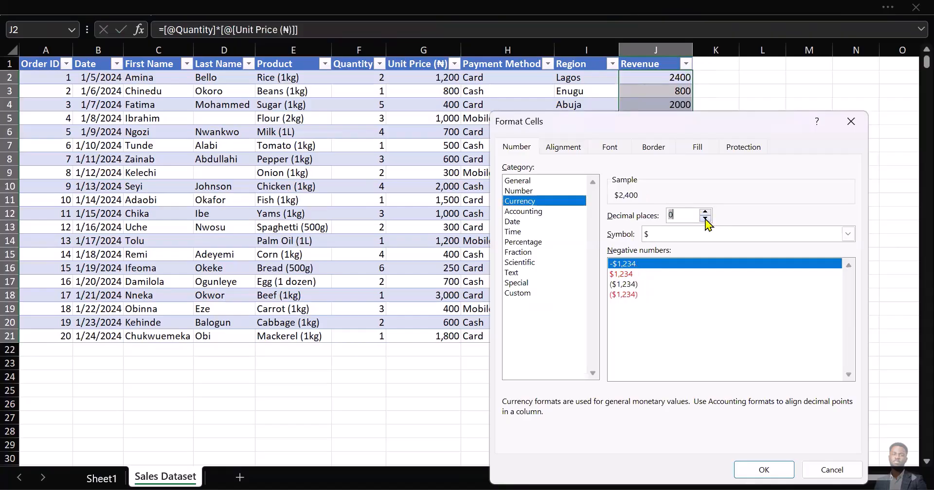
pyautogui.click(681, 235)
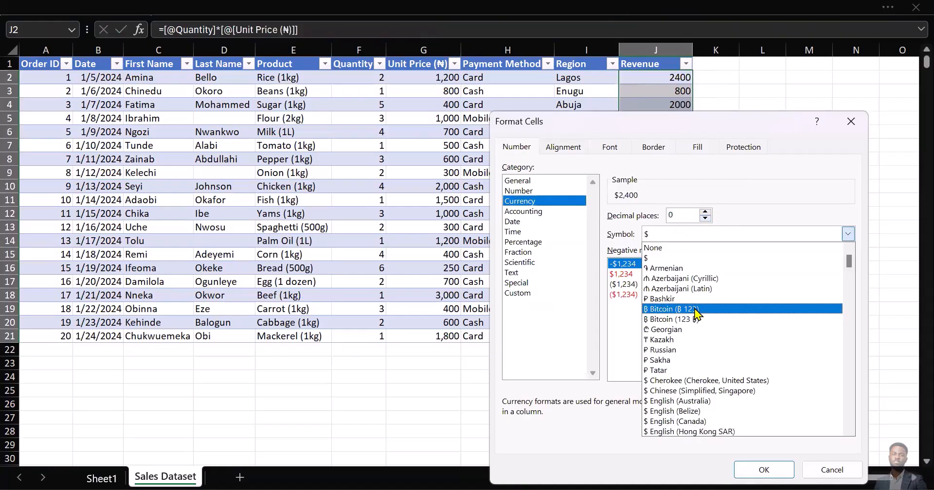
pyautogui.scroll(-5, 695, 311)
pyautogui.scroll(-12, 695, 313)
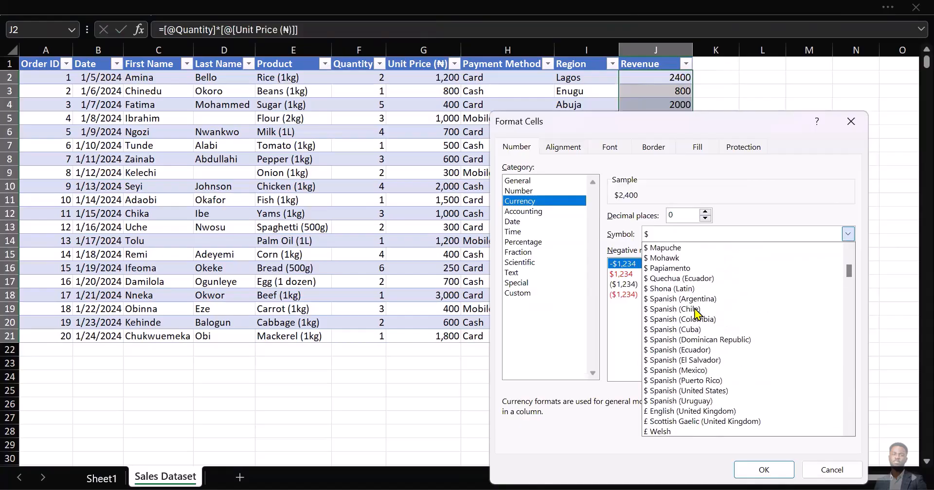
pyautogui.scroll(-2, 698, 313)
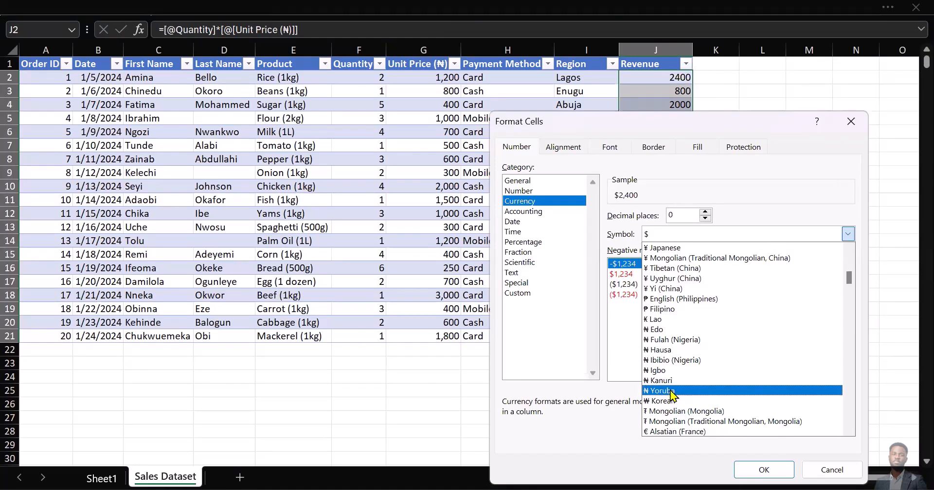
pyautogui.click(671, 391)
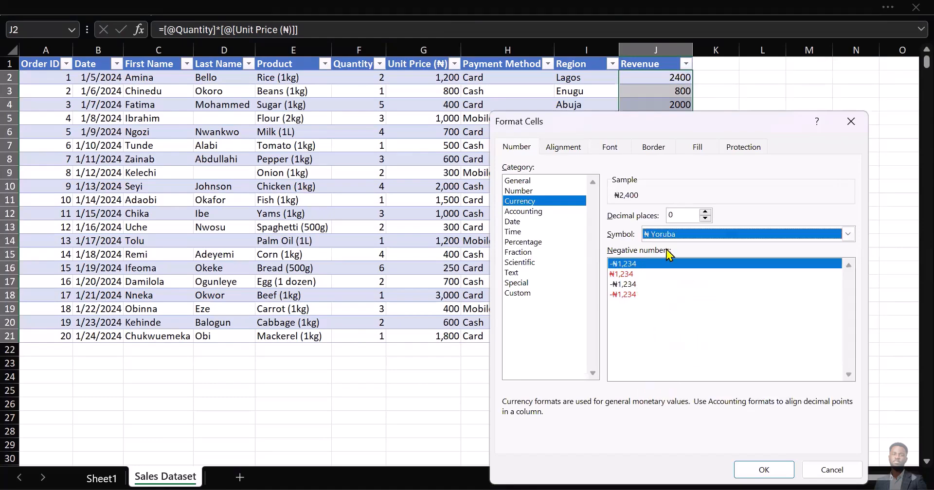
pyautogui.click(762, 469)
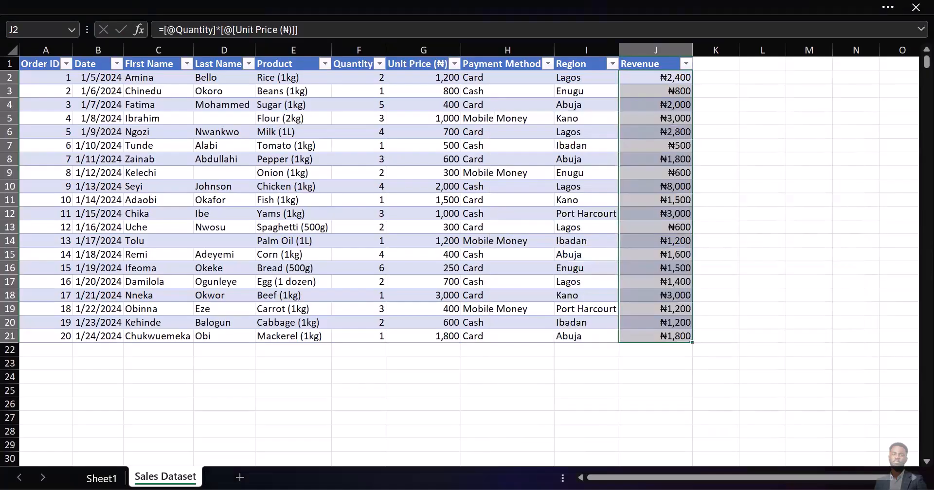
pyautogui.moveTo(657, 160); pyautogui.dragTo(659, 186)
pyautogui.click(658, 118)
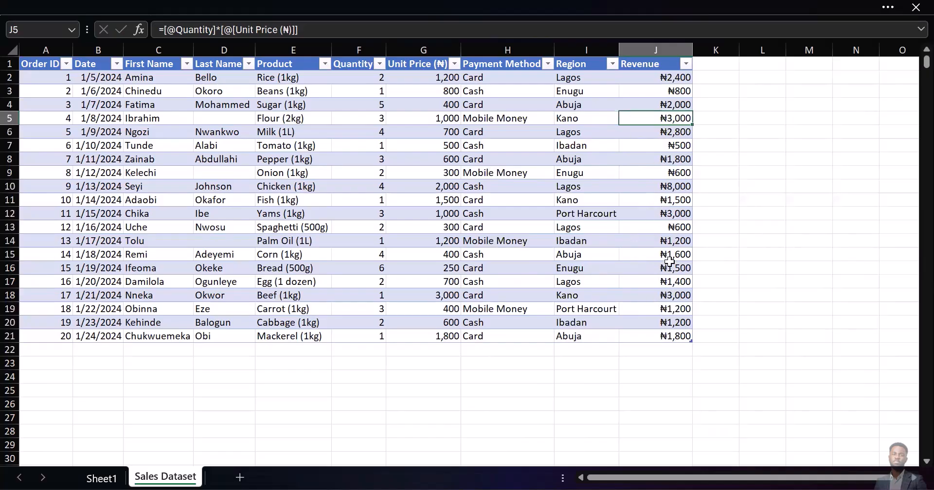
# Total the table's Revenue column with a SUM formula in J24 of Sales Dataset, and clear that cell again.
pyautogui.click(631, 379)
pyautogui.write('=s')
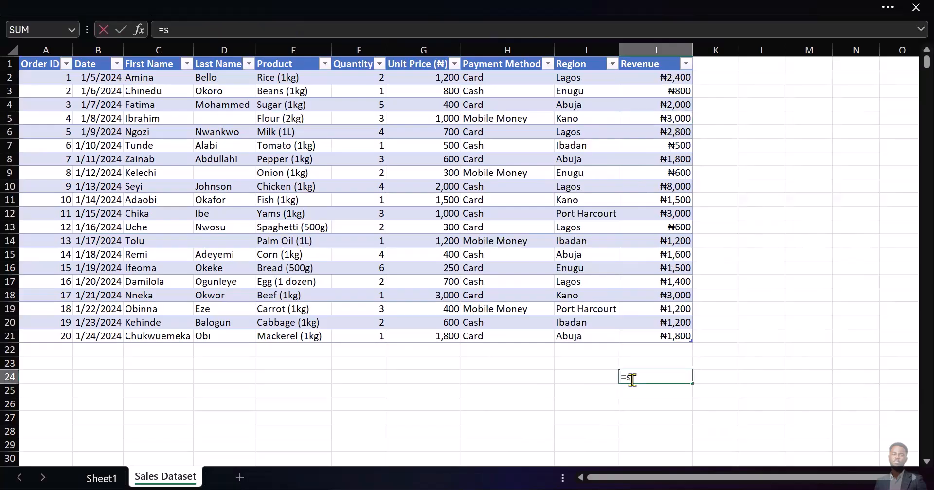
pyautogui.write('um')
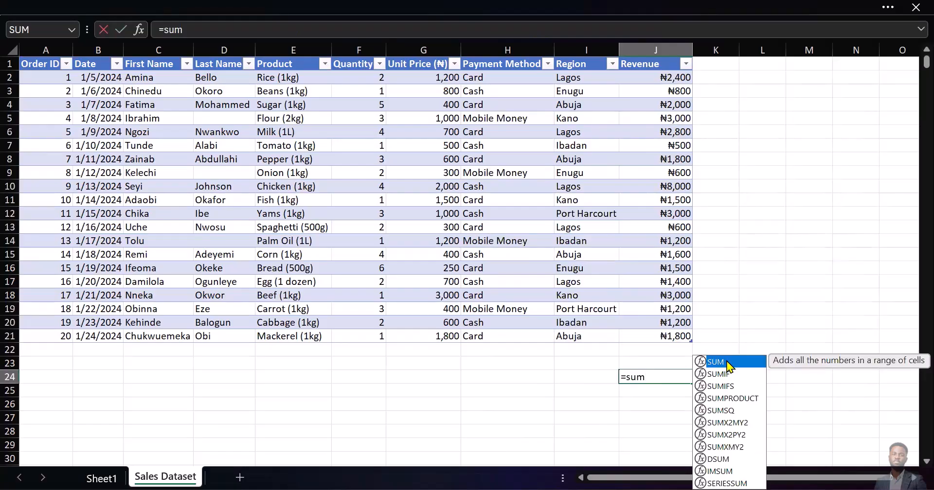
pyautogui.doubleClick(729, 362)
pyautogui.click(646, 77)
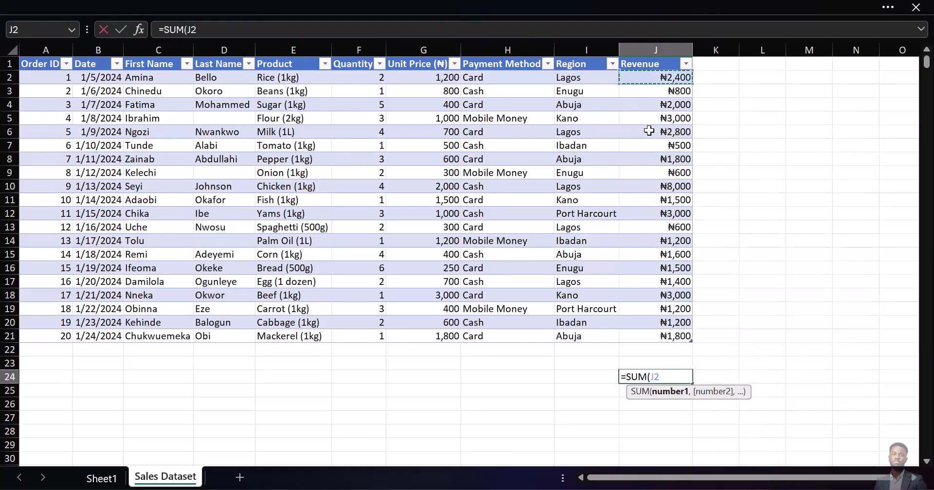
pyautogui.keyDown('shift'); pyautogui.click(642, 337); pyautogui.keyUp('shift')
pyautogui.write(')')
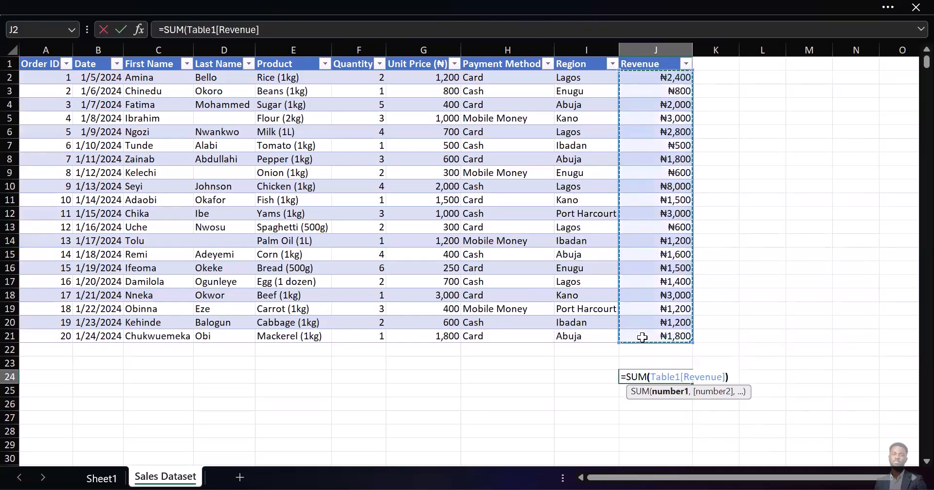
pyautogui.press('Return')
pyautogui.click(664, 378)
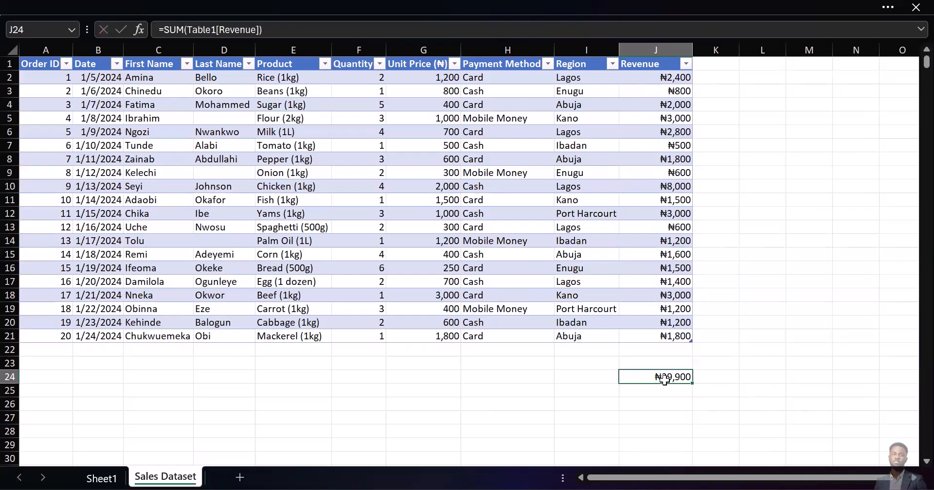
pyautogui.press('Delete')
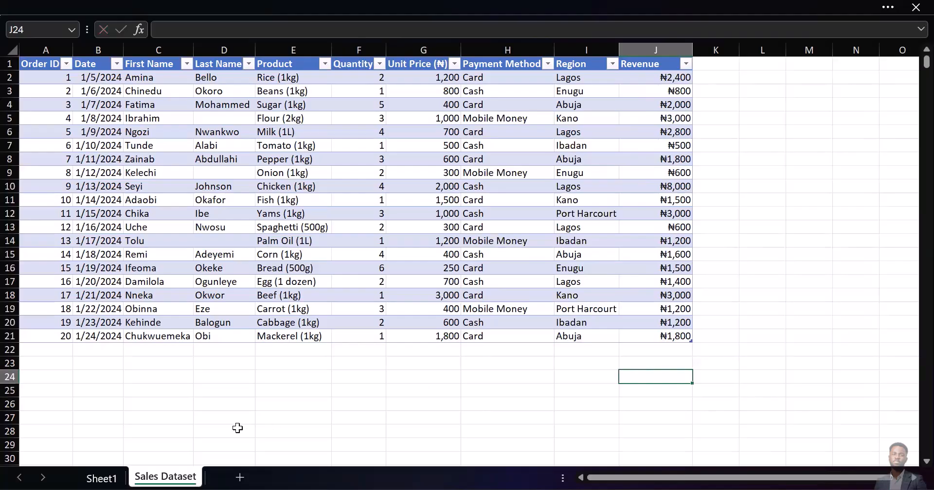
# Rename the PivotTable worksheet Sheet1 as Answers.
pyautogui.click(101, 475)
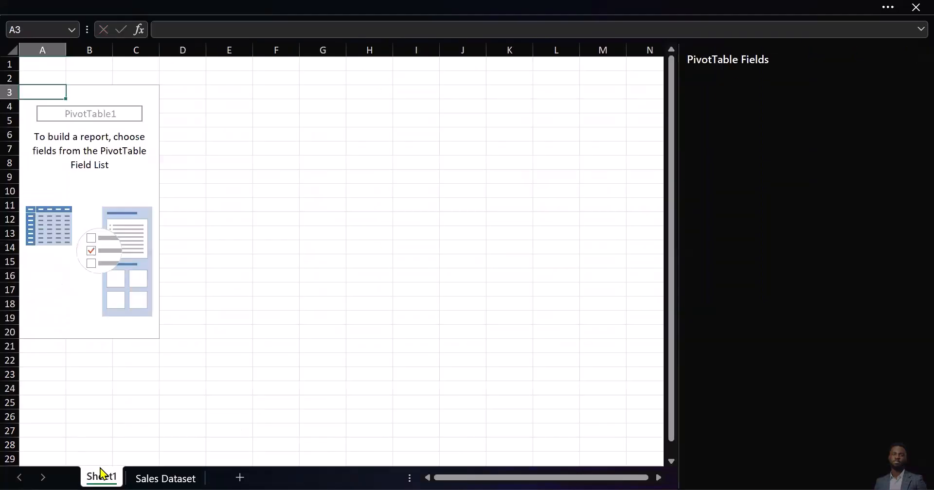
pyautogui.doubleClick(97, 476)
pyautogui.write('A')
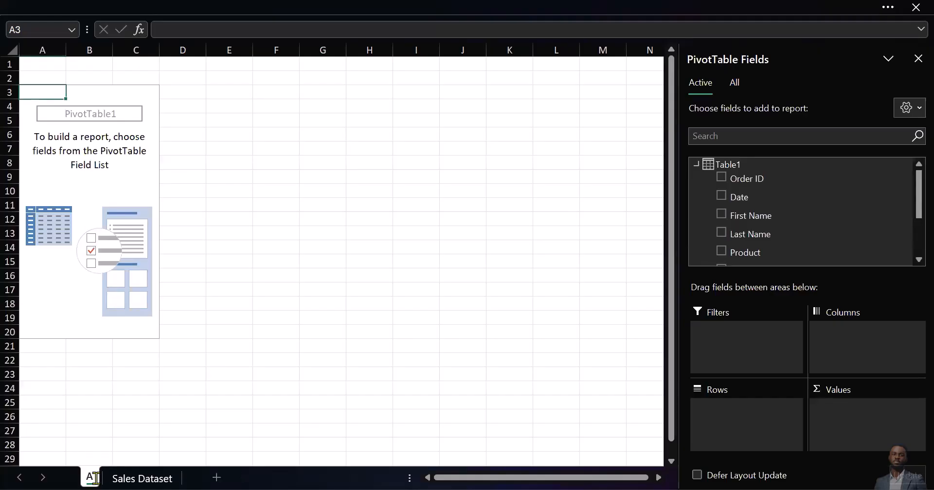
pyautogui.write('nswers')
pyautogui.press('Return')
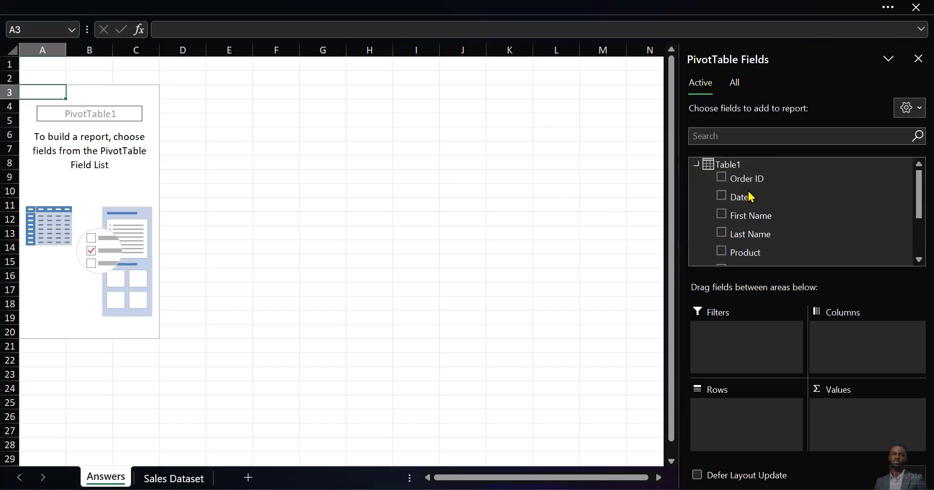
# Look through the PivotTable's field list for Revenue and refresh the PivotTable to load the new column.
pyautogui.scroll(-2, 786, 218)
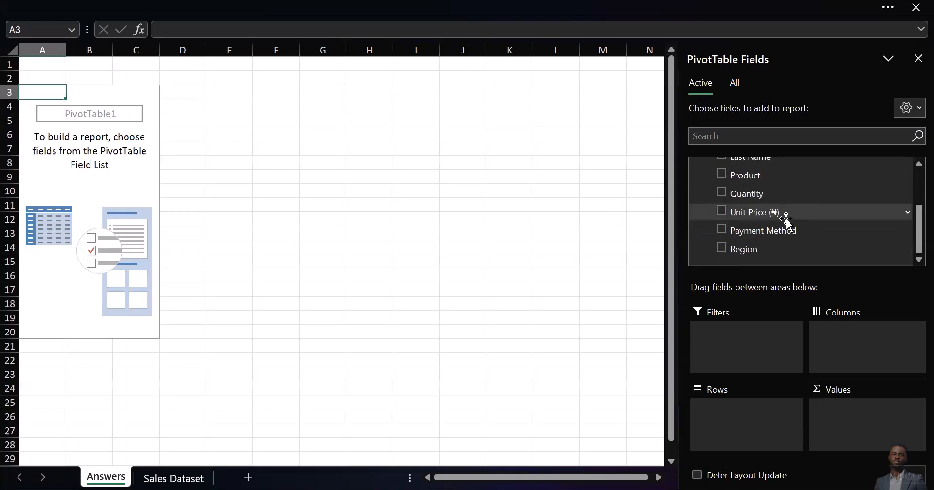
pyautogui.scroll(2, 764, 209)
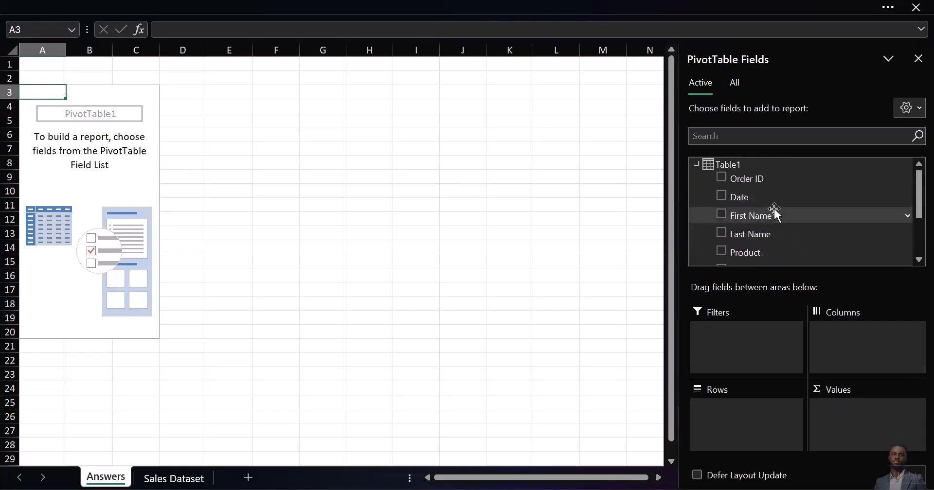
pyautogui.scroll(-2, 773, 212)
pyautogui.scroll(2, 775, 212)
pyautogui.scroll(-2, 773, 212)
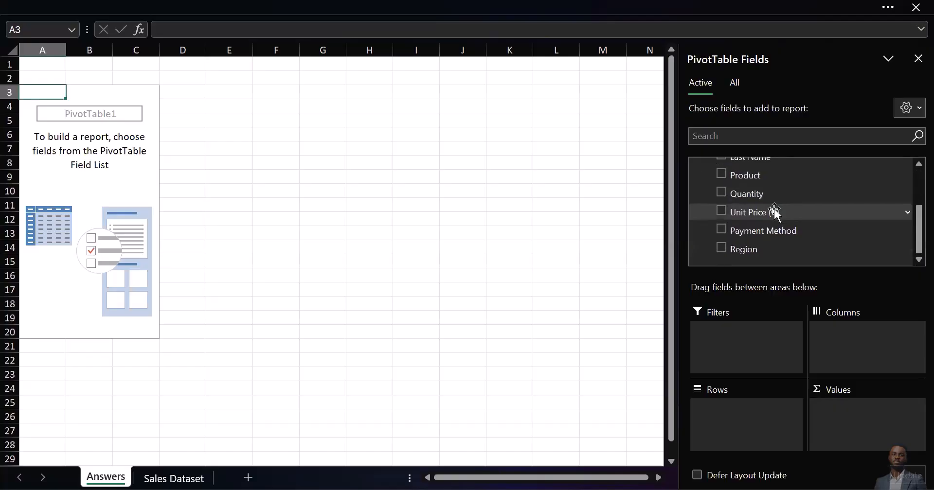
pyautogui.scroll(2, 763, 217)
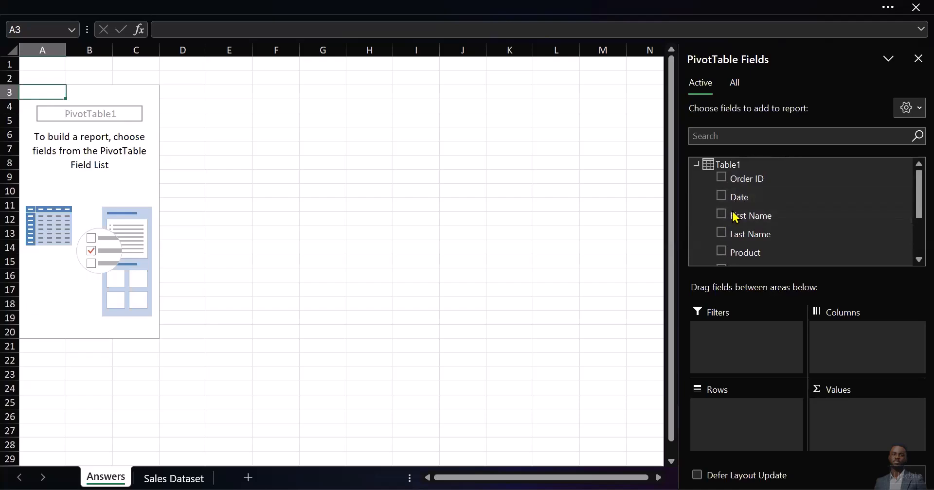
pyautogui.scroll(-2, 756, 204)
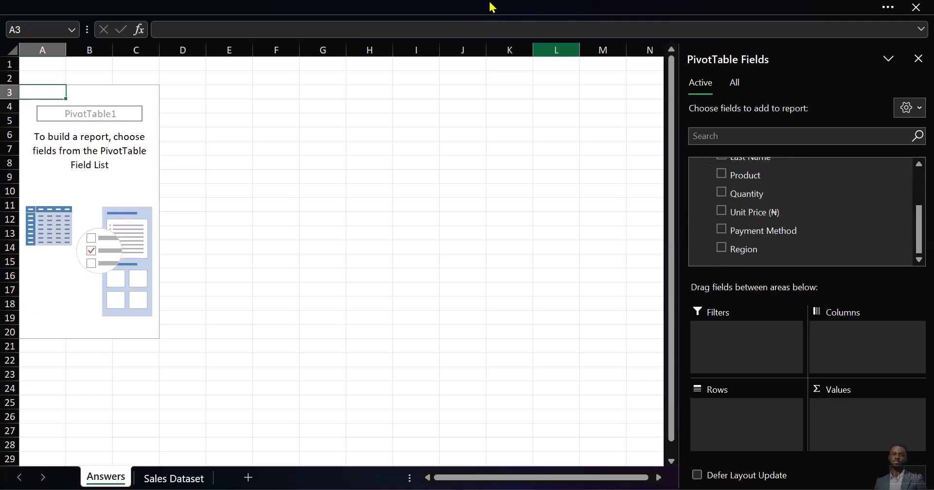
pyautogui.click(401, 7)
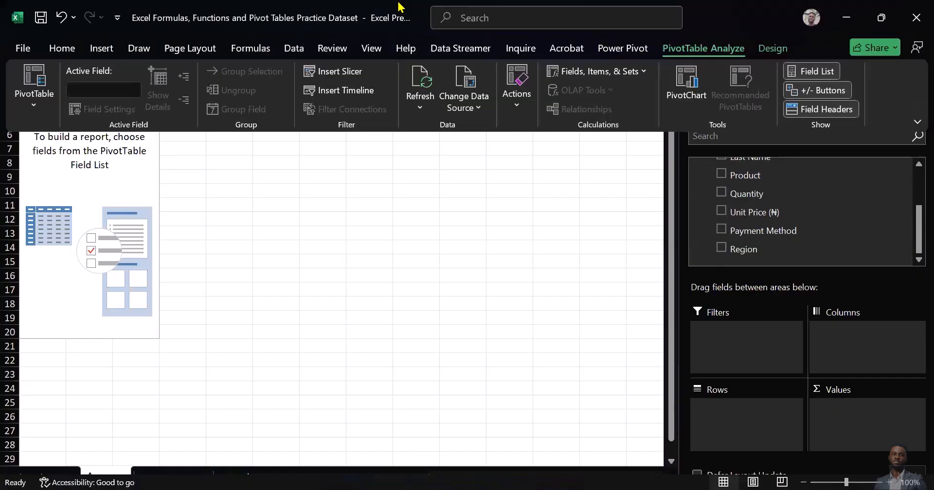
pyautogui.click(423, 76)
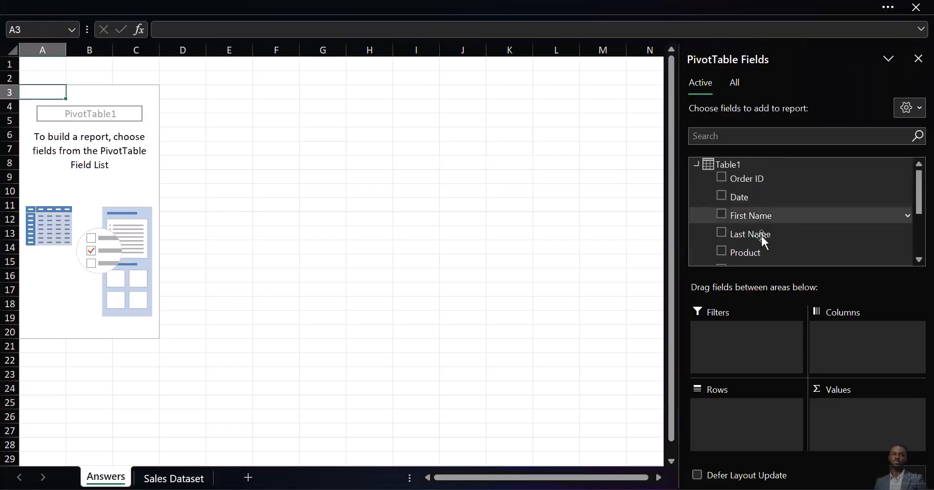
# Add the Revenue field to the PivotTable's values, and check the first question in the Acrobat PDF before returning to Excel.
pyautogui.scroll(-2, 772, 238)
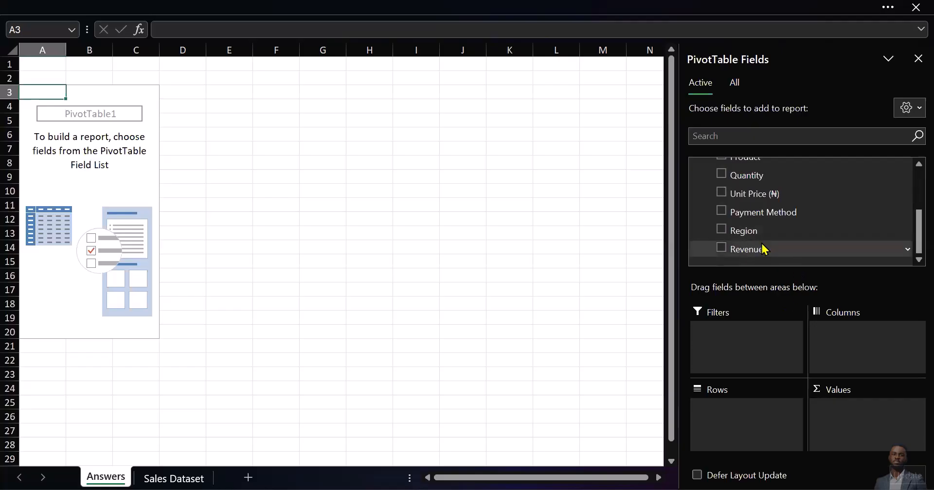
pyautogui.moveTo(780, 256); pyautogui.dragTo(841, 417)
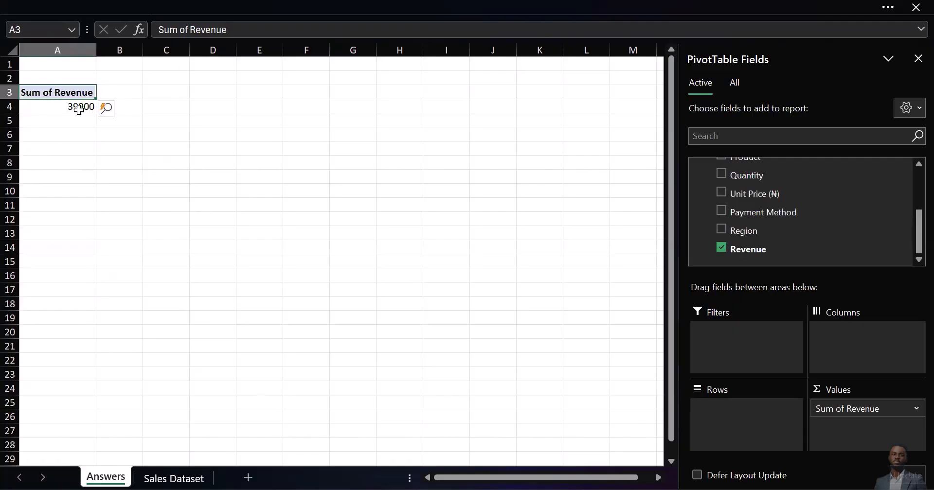
pyautogui.moveTo(69, 107)
pyautogui.hotkey('alt', 'Tab')
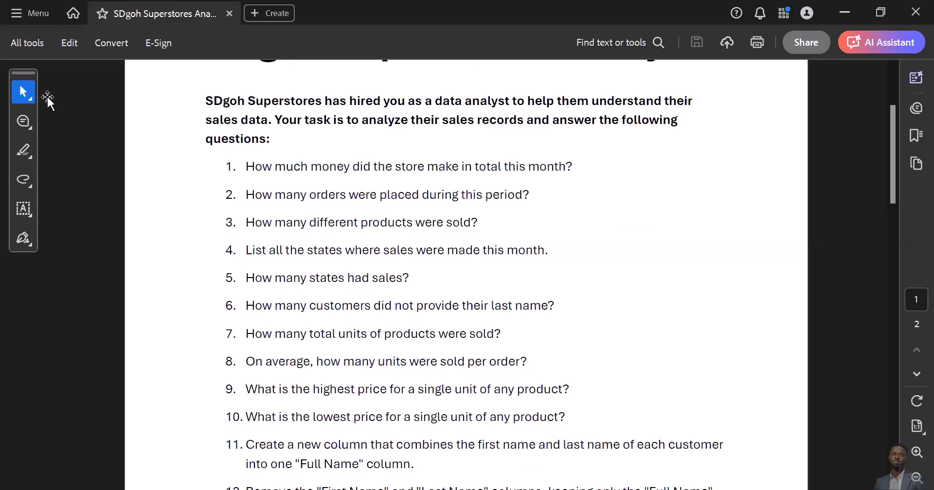
pyautogui.hotkey('alt', 'Tab')
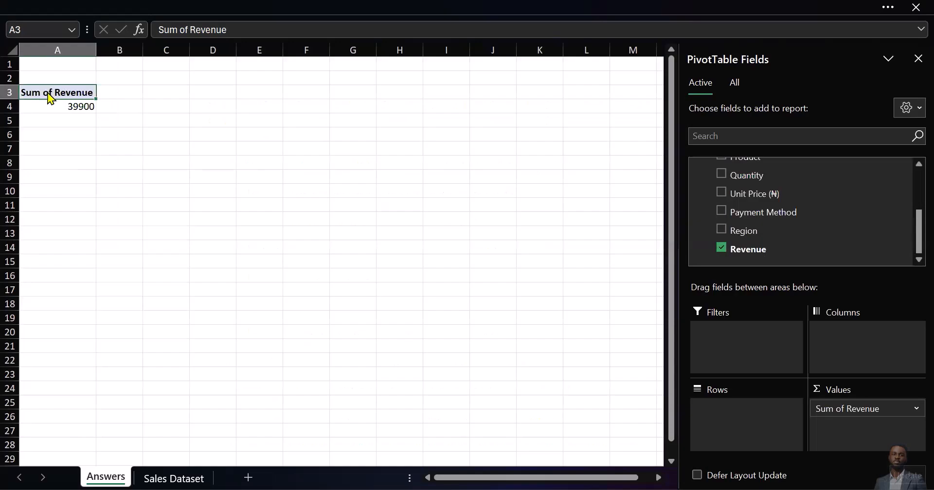
# Rename the PivotTable's Sum of Revenue value field as Total Revenue.
pyautogui.doubleClick(48, 92)
pyautogui.write('Total Reve')
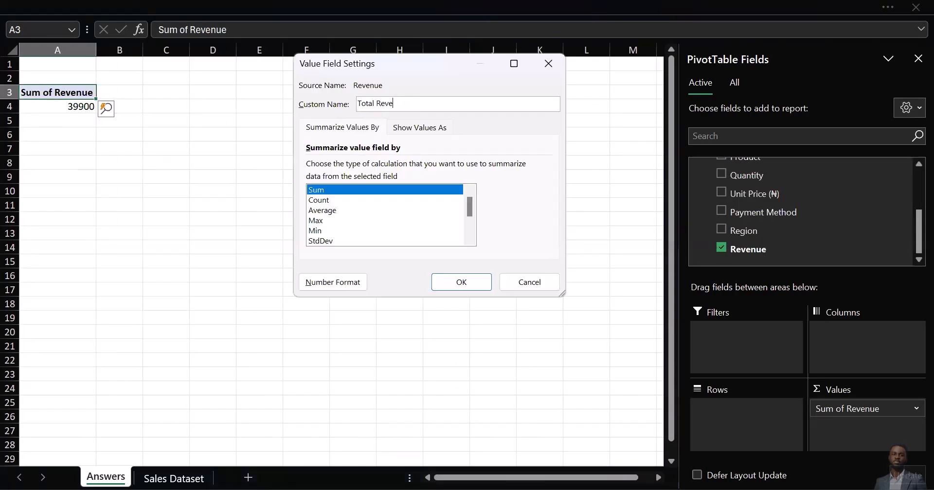
pyautogui.write('nue')
pyautogui.click(461, 282)
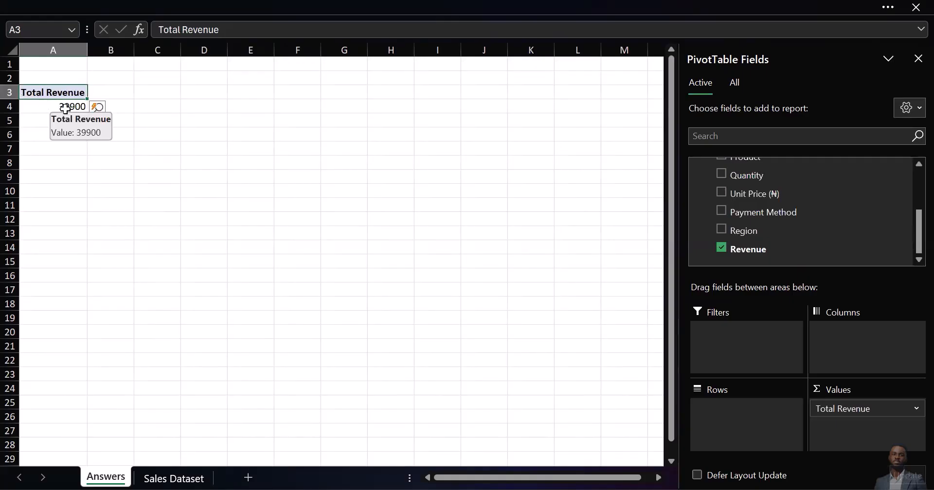
# Set the Total Revenue field's number format to Currency with 0 decimal places and the ₦ Yoruba symbol.
pyautogui.rightClick(67, 111)
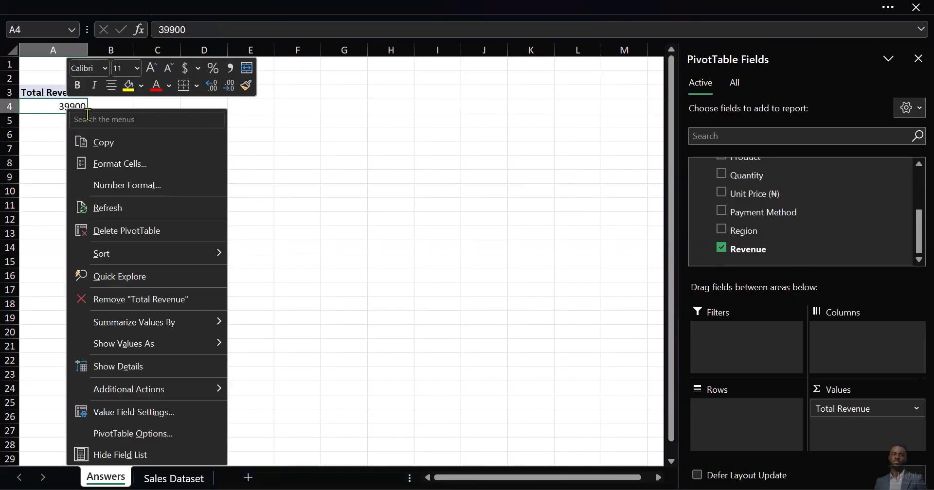
pyautogui.click(135, 187)
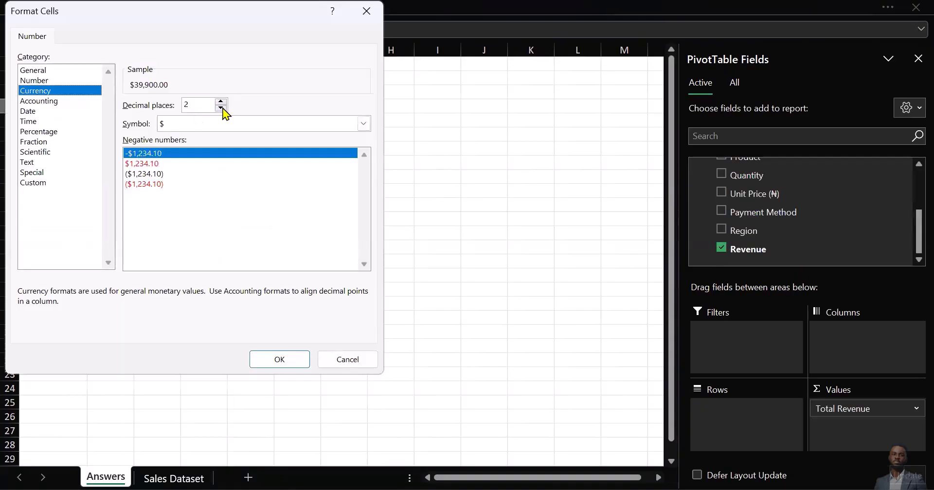
pyautogui.click(221, 107)
pyautogui.click(221, 108)
pyautogui.click(229, 130)
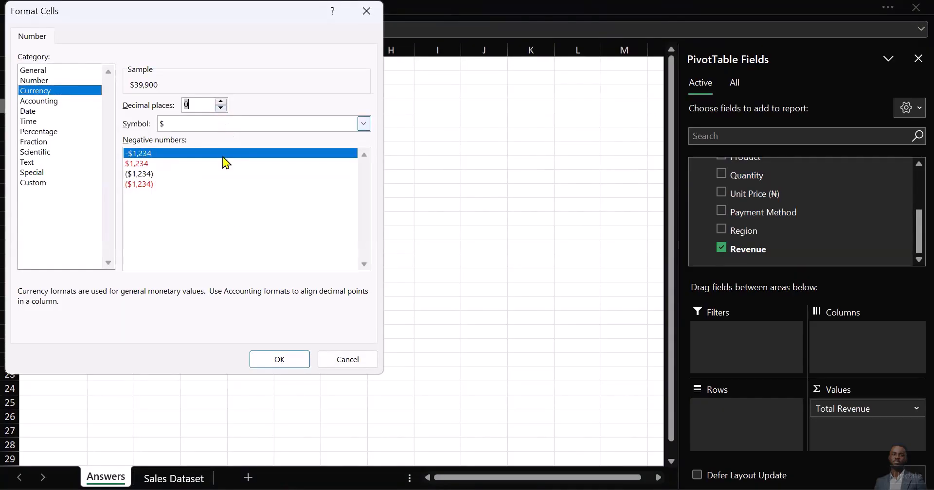
pyautogui.scroll(-12, 246, 229)
pyautogui.scroll(-5, 246, 229)
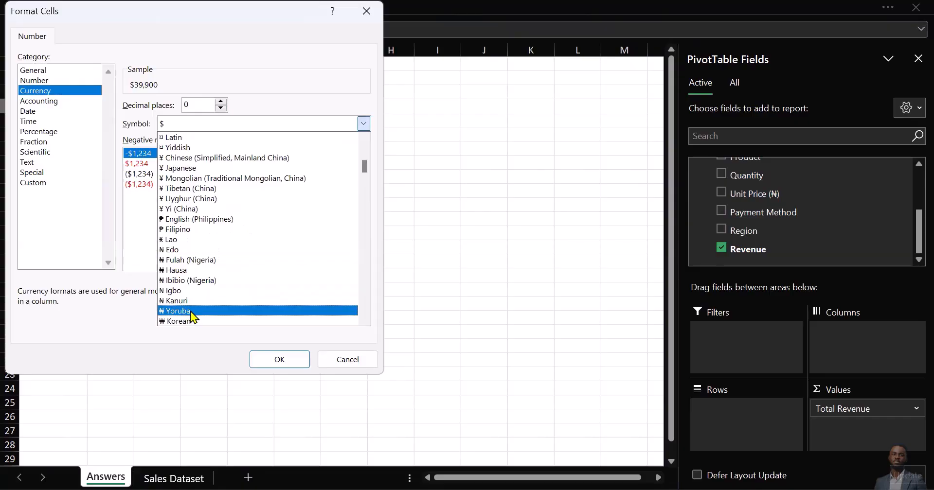
pyautogui.click(193, 311)
pyautogui.click(295, 365)
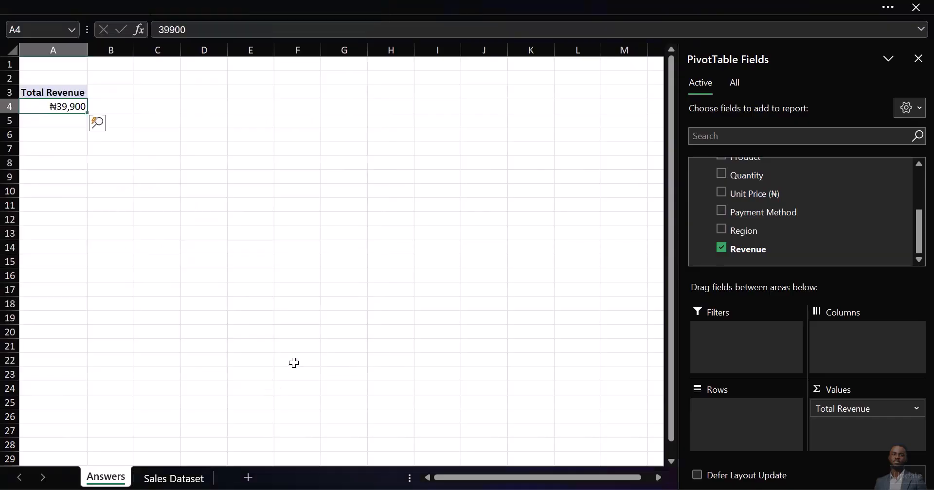
# Enter the question number 1 in cell A2 above the Total Revenue PivotTable.
pyautogui.click(57, 81)
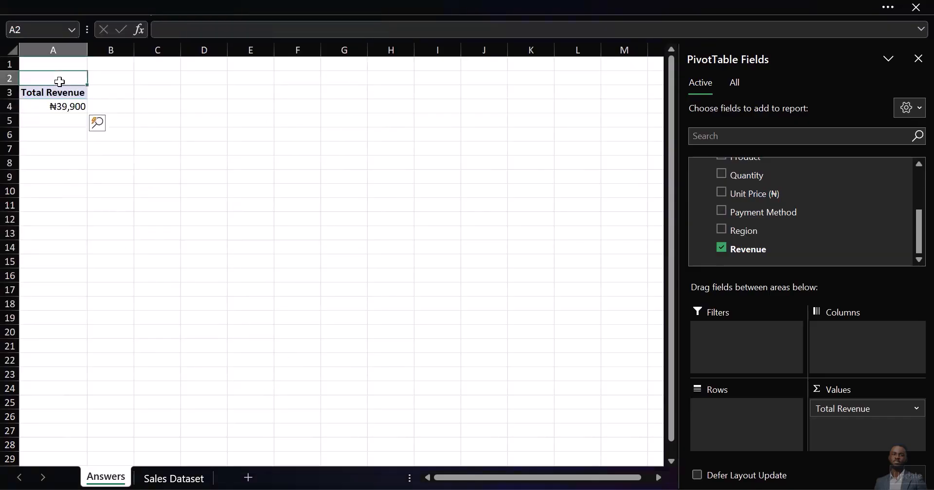
pyautogui.write('1')
pyautogui.press('Return')
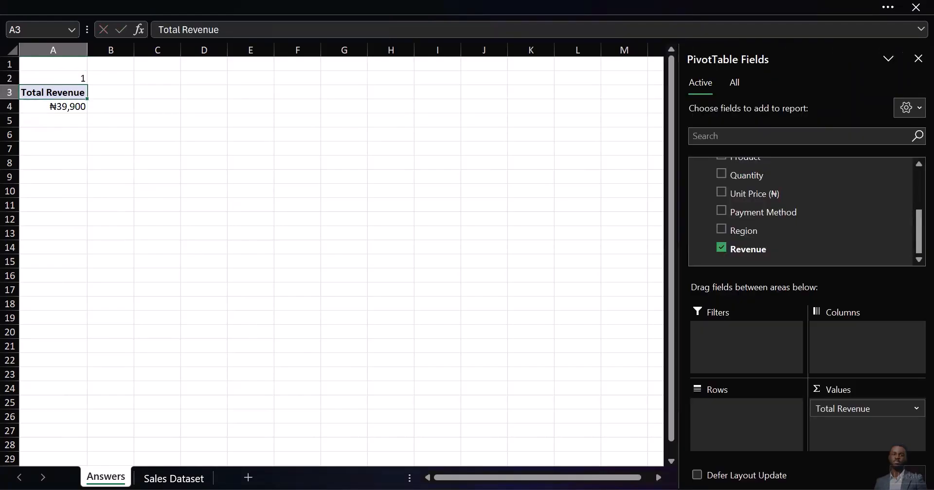
# Read question 2 about the number of orders in the Acrobat PDF and return to Excel.
pyautogui.hotkey('alt', 'Tab')
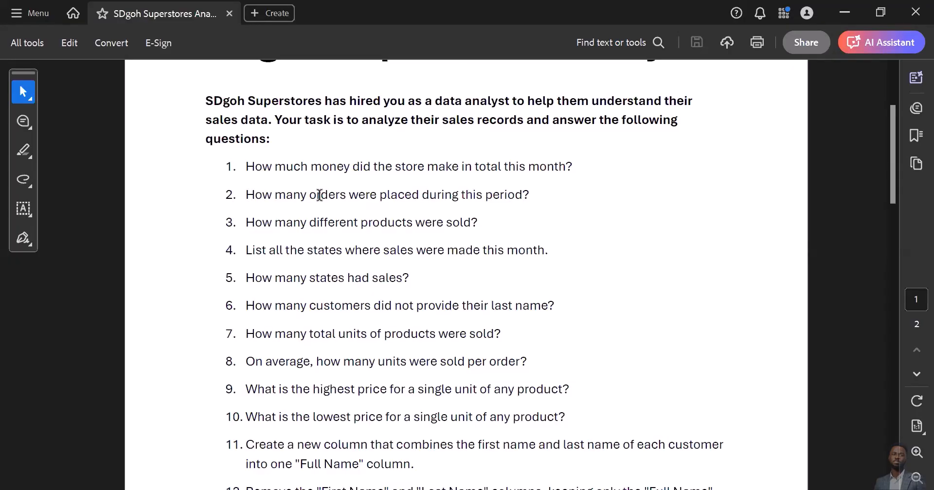
pyautogui.moveTo(394, 465)
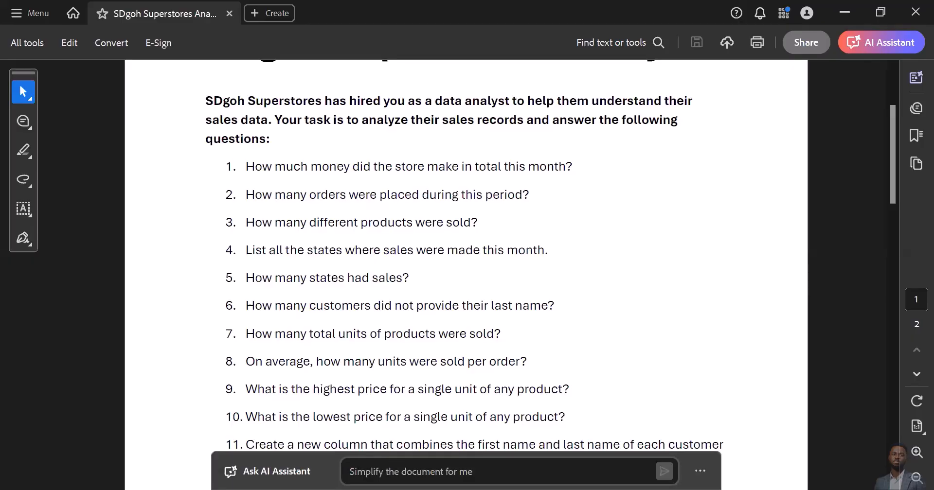
pyautogui.hotkey('alt', 'Tab')
# Return to Excel, count the Order ID column with a COUNT formula in cell D24 of Sales Dataset, and clear that cell.
pyautogui.click(150, 475)
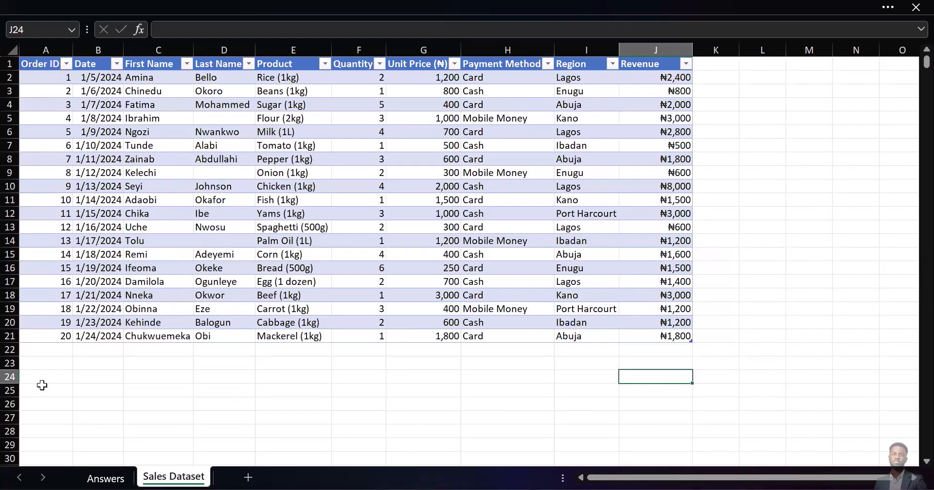
pyautogui.click(236, 377)
pyautogui.write('=')
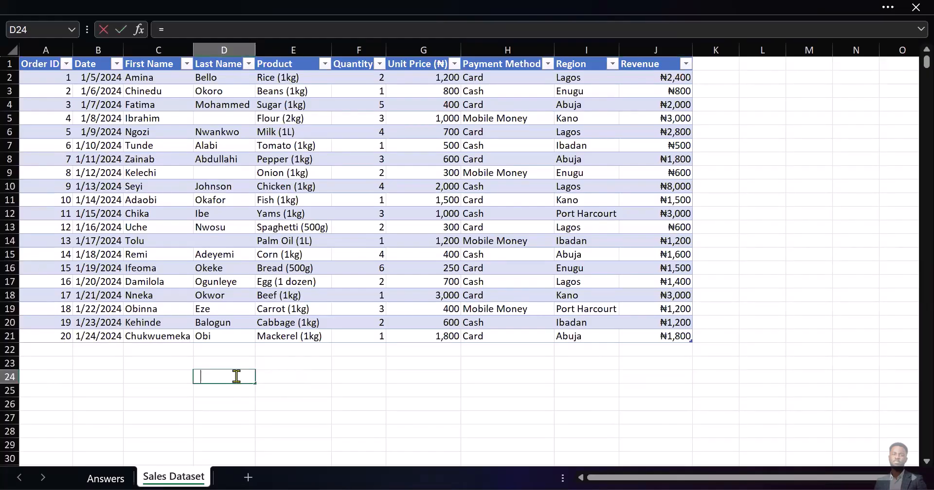
pyautogui.write('count')
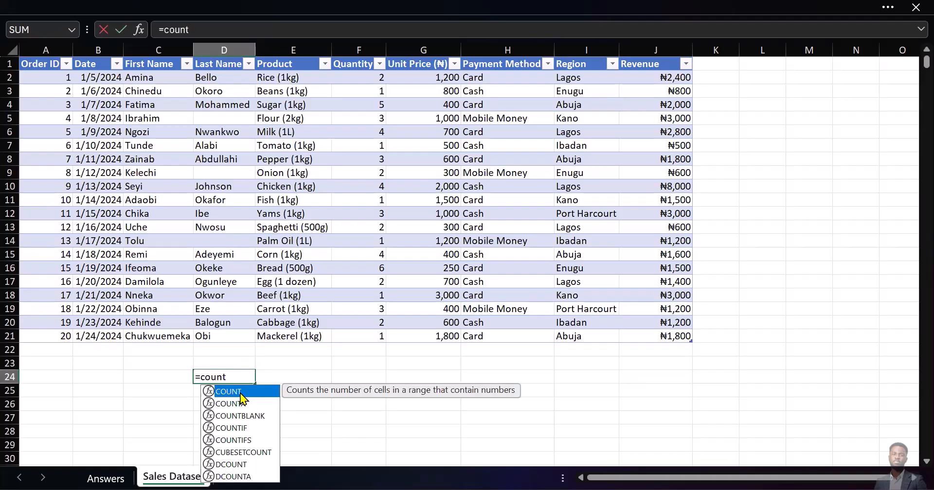
pyautogui.doubleClick(227, 392)
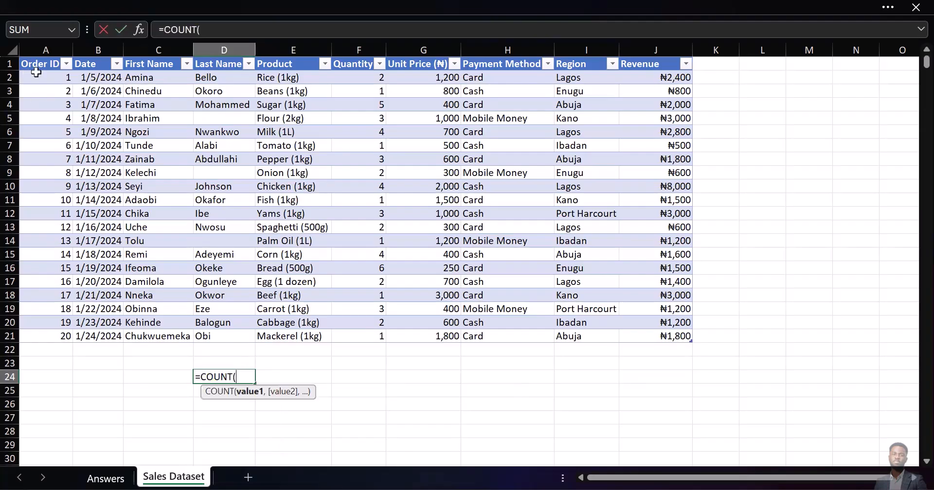
pyautogui.click(45, 77)
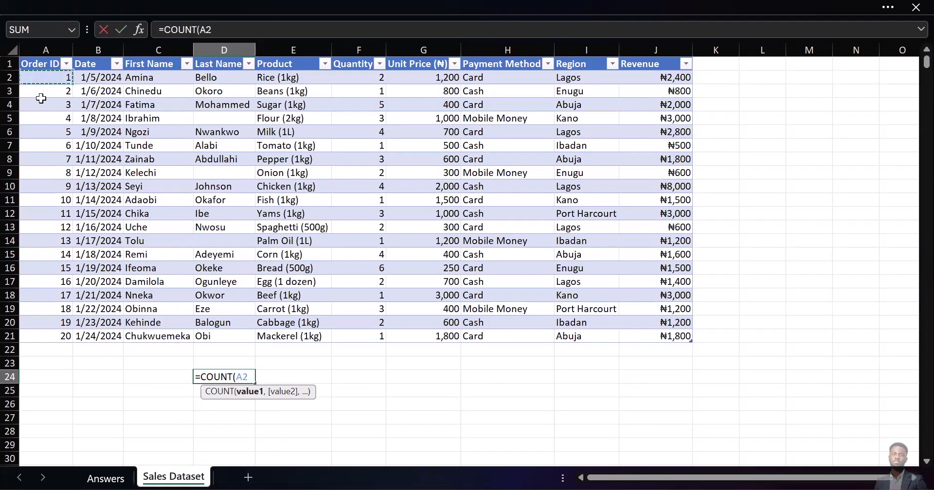
pyautogui.keyDown('shift'); pyautogui.click(44, 331); pyautogui.keyUp('shift')
pyautogui.write(')')
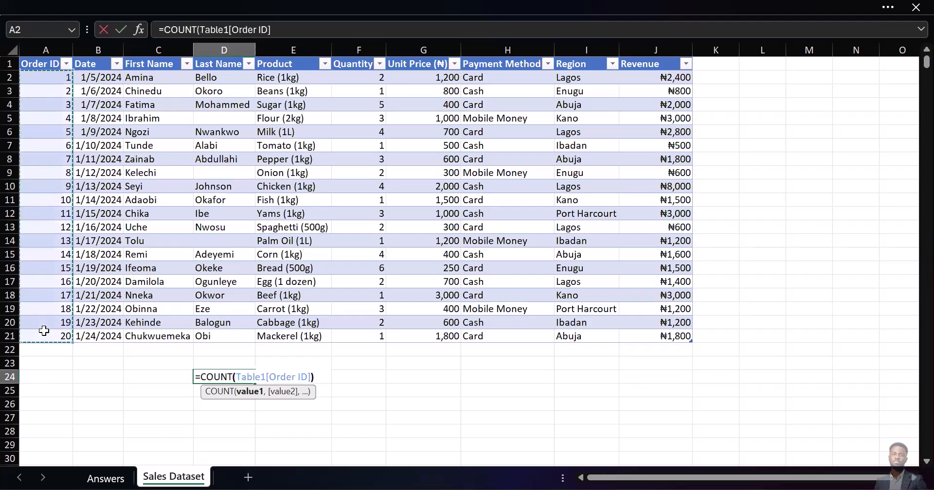
pyautogui.press('Return')
pyautogui.click(234, 378)
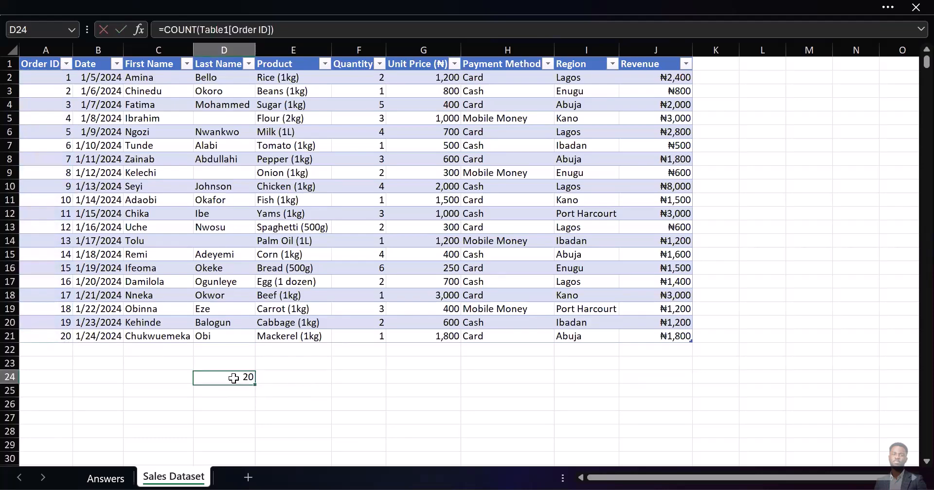
pyautogui.press('Delete')
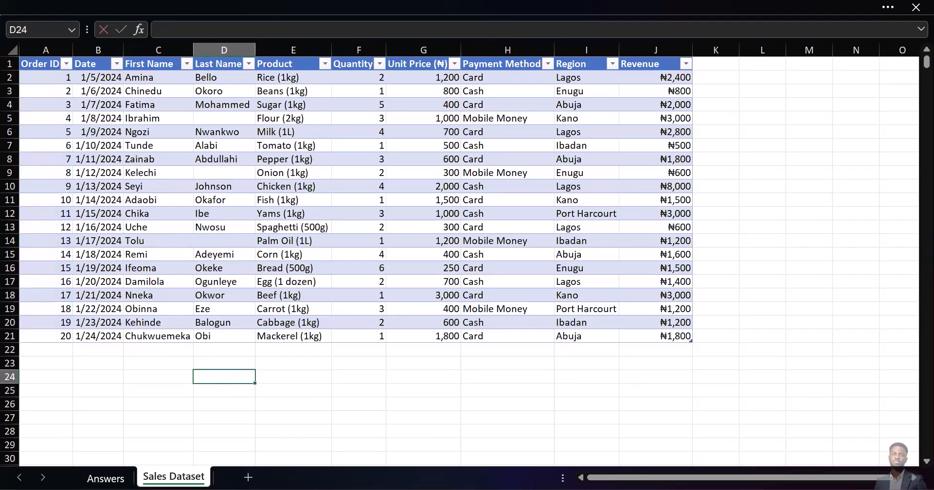
# Copy the Total Revenue PivotTable on the Answers sheet and paste it at cell D3.
pyautogui.click(99, 478)
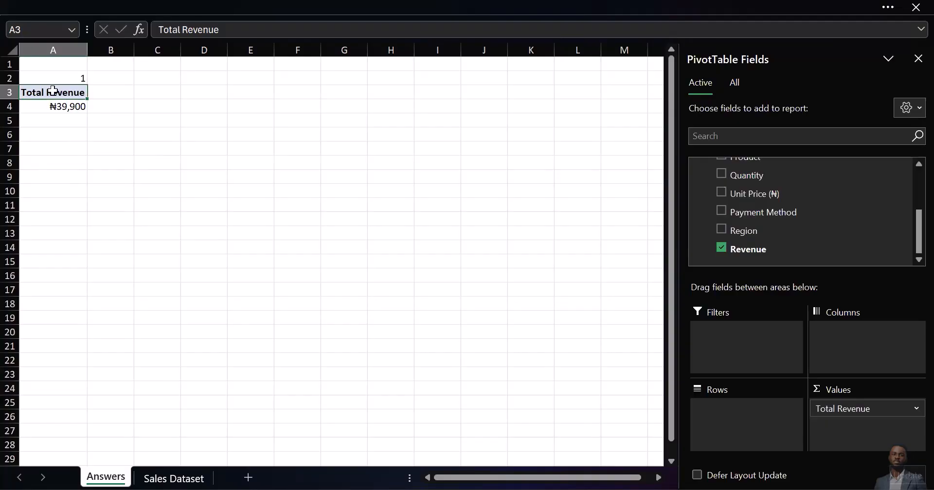
pyautogui.moveTo(54, 90); pyautogui.dragTo(55, 105)
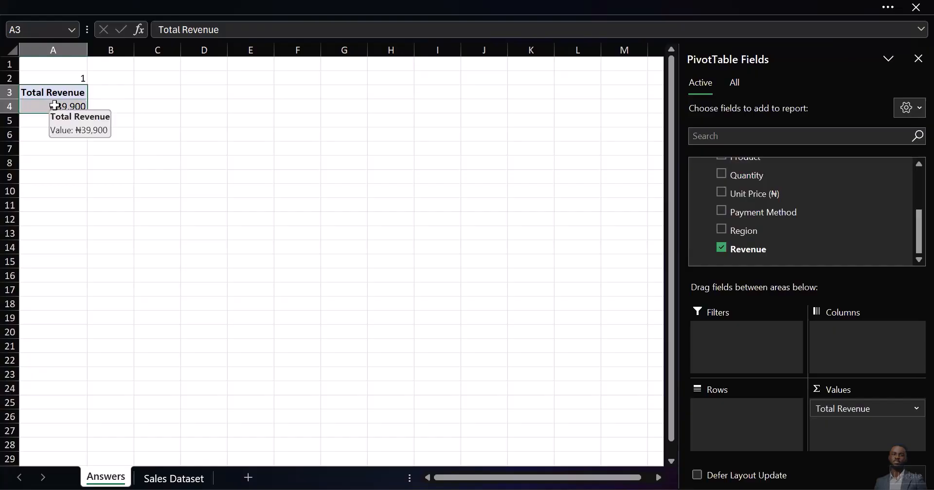
pyautogui.hotkey('ctrl', 'c')
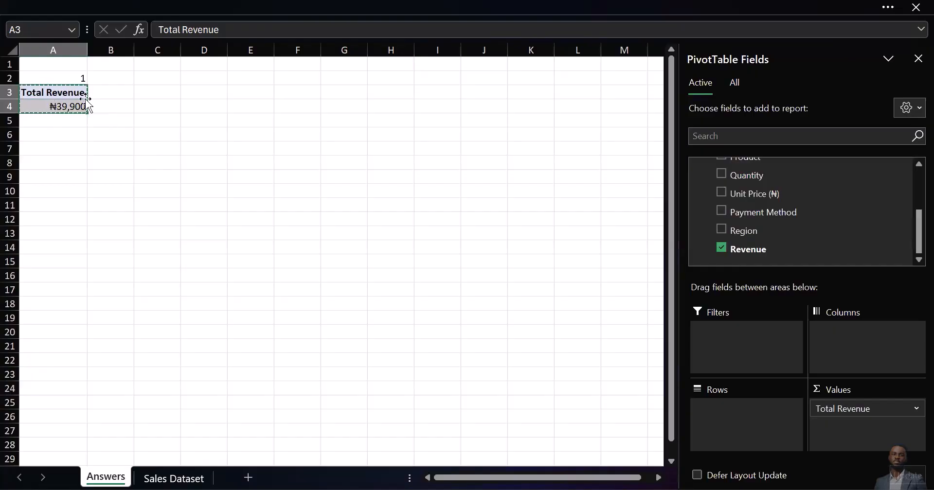
pyautogui.click(204, 90)
pyautogui.hotkey('ctrl', 'v')
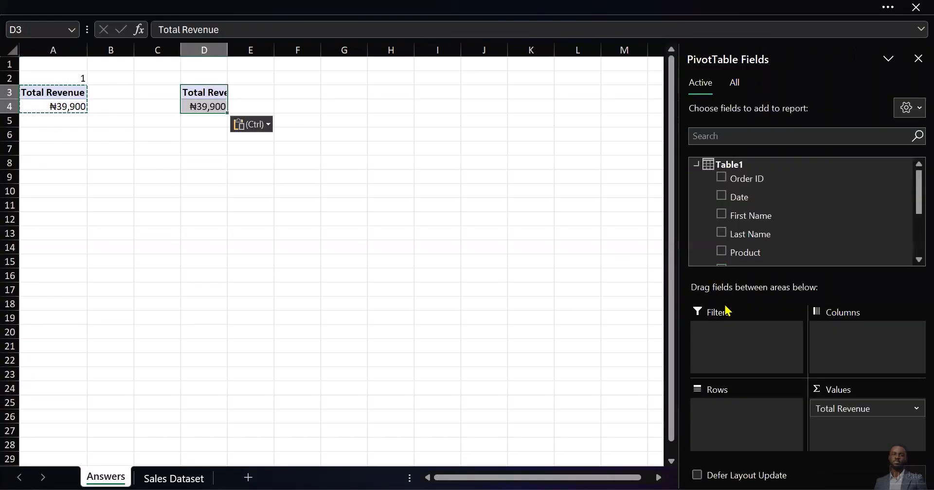
# Replace Revenue with Order ID as the value field of the copied PivotTable.
pyautogui.scroll(-3, 808, 253)
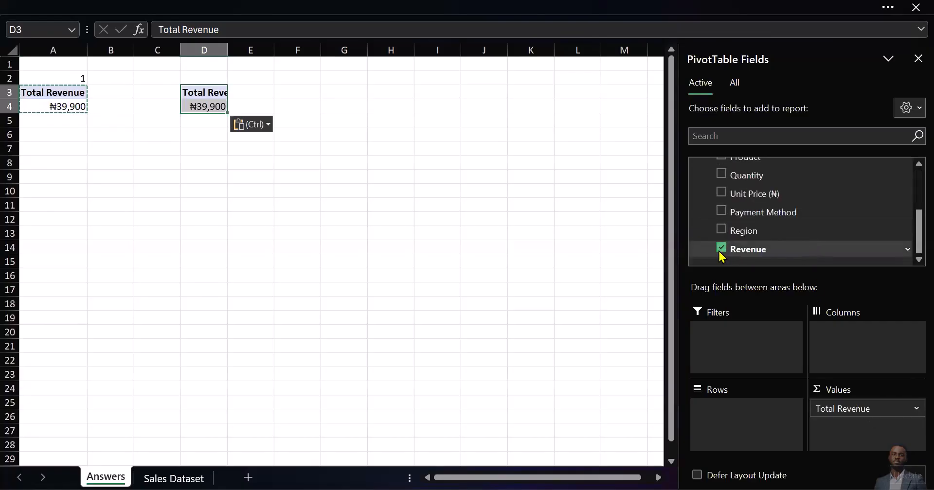
pyautogui.click(722, 248)
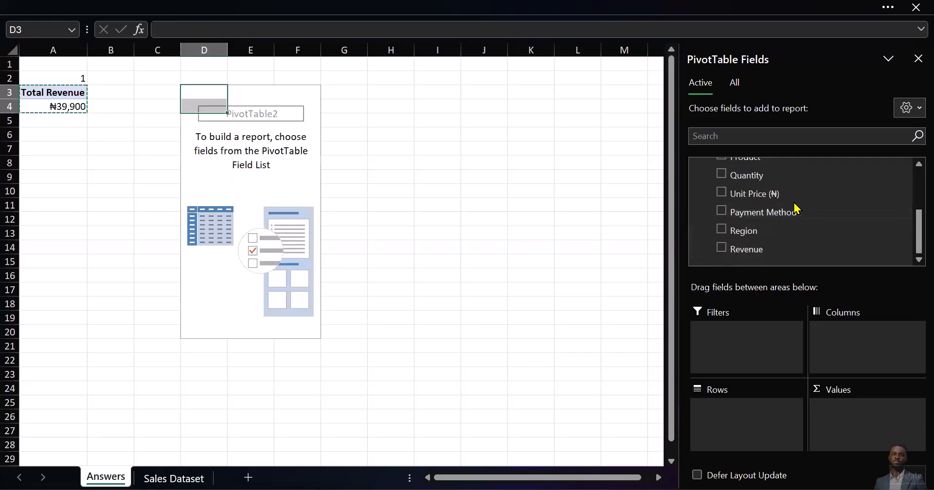
pyautogui.scroll(3, 778, 205)
pyautogui.moveTo(765, 181); pyautogui.dragTo(833, 411)
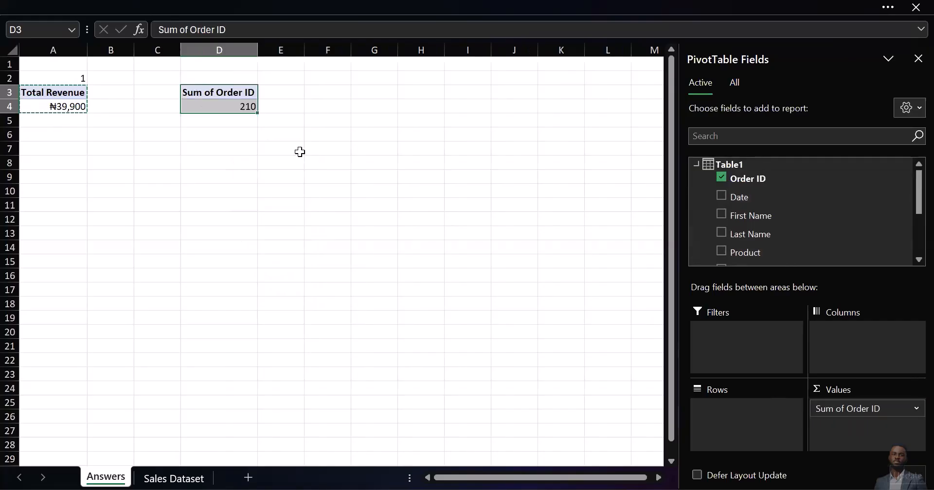
# Compare the Sum of Order ID PivotTable with the order records on the Sales Dataset sheet.
pyautogui.click(223, 131)
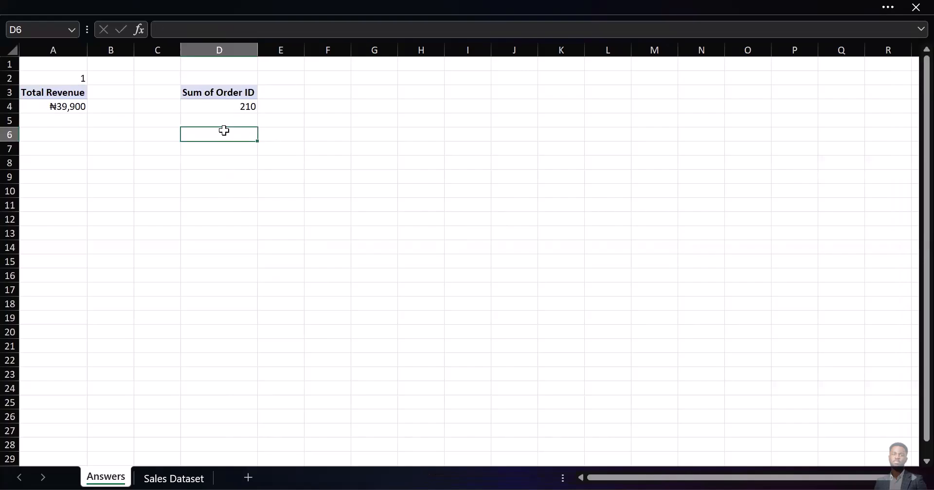
pyautogui.click(227, 104)
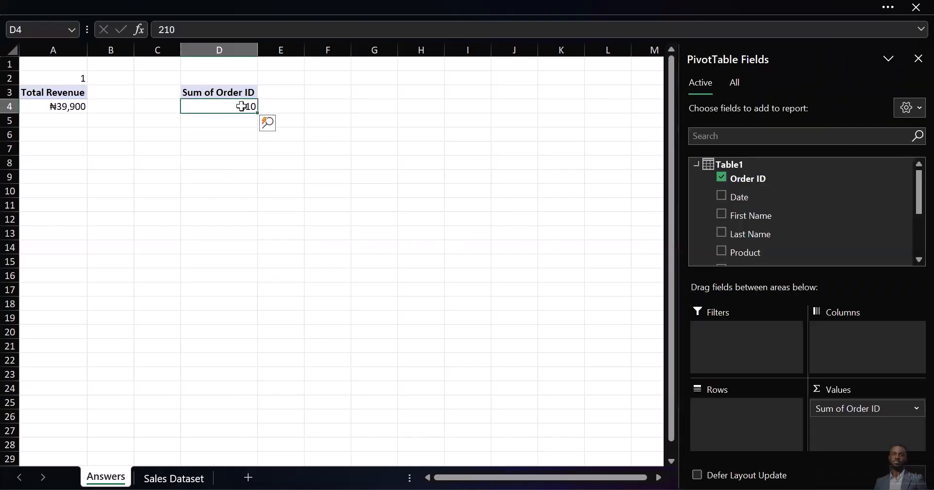
pyautogui.click(170, 476)
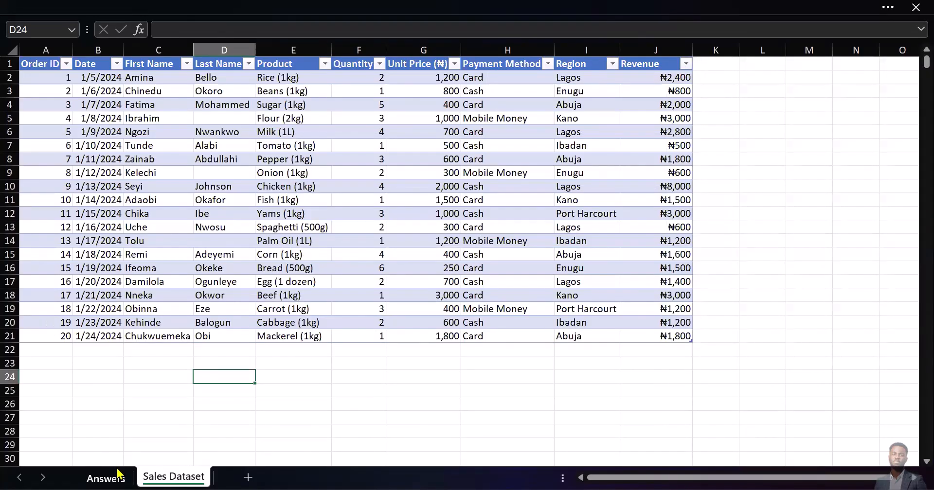
pyautogui.click(100, 476)
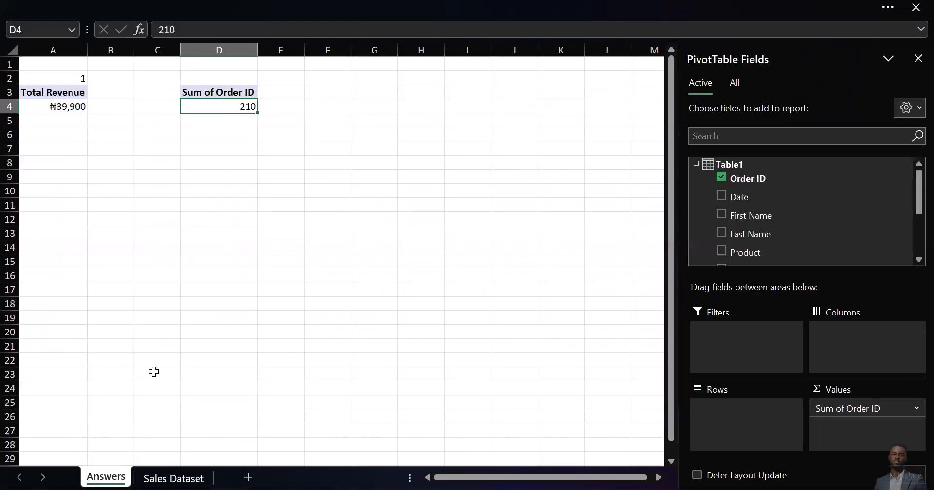
pyautogui.click(171, 474)
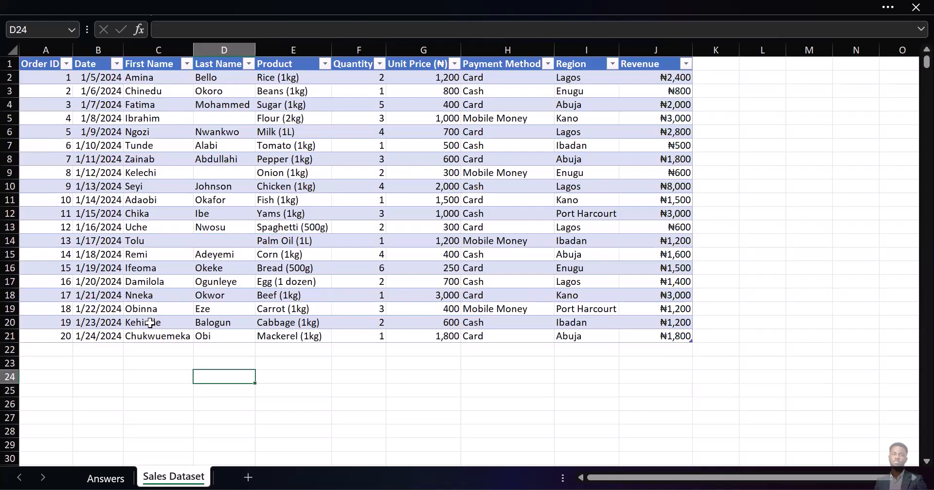
pyautogui.click(108, 474)
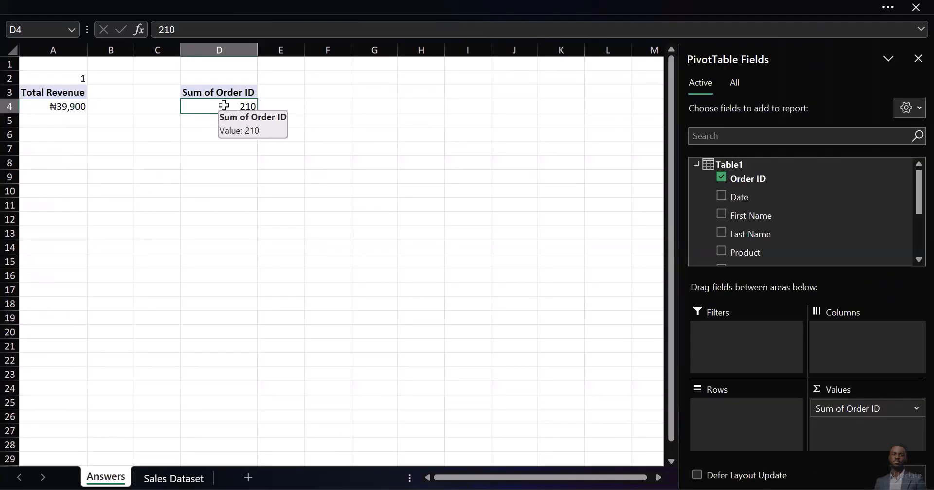
pyautogui.click(203, 174)
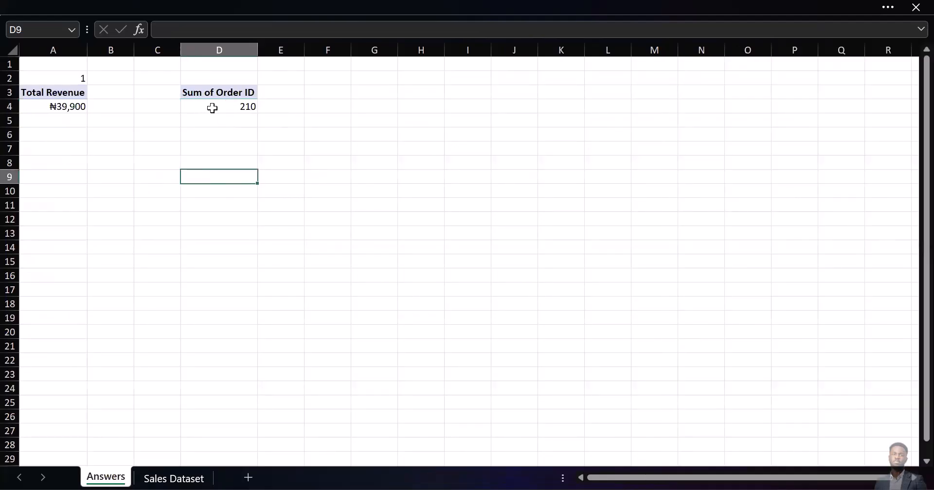
# Summarize the PivotTable's Order ID values by Count.
pyautogui.click(212, 108)
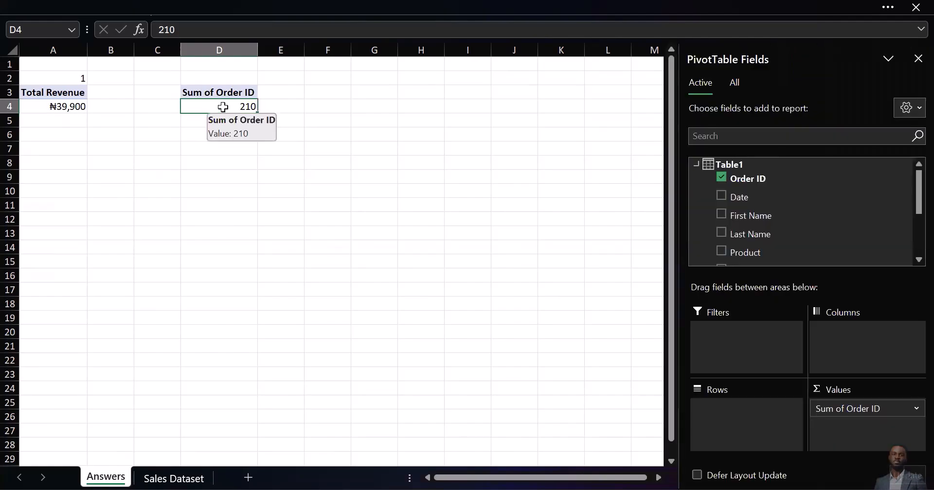
pyautogui.rightClick(224, 108)
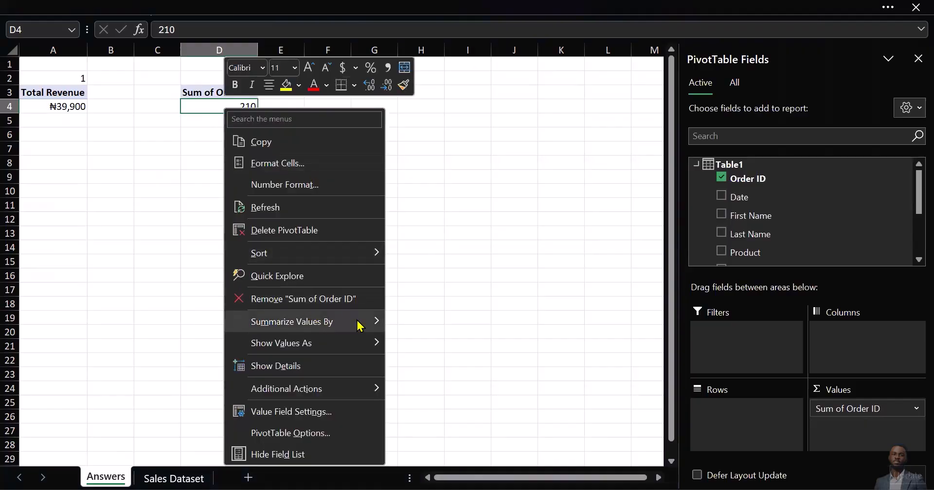
pyautogui.moveTo(357, 324)
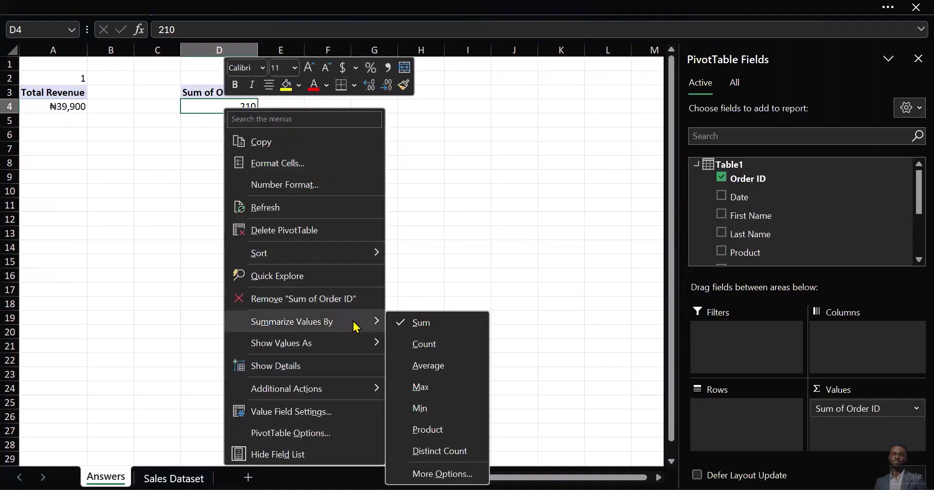
pyautogui.click(437, 345)
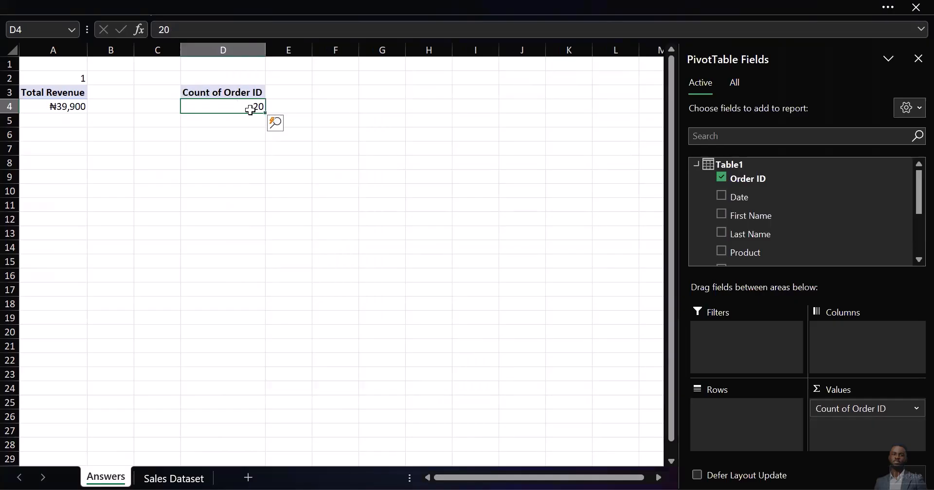
# Rename the Count of Order ID value field as Total Orders.
pyautogui.click(232, 91)
pyautogui.doubleClick(232, 92)
pyautogui.write('Ttal')
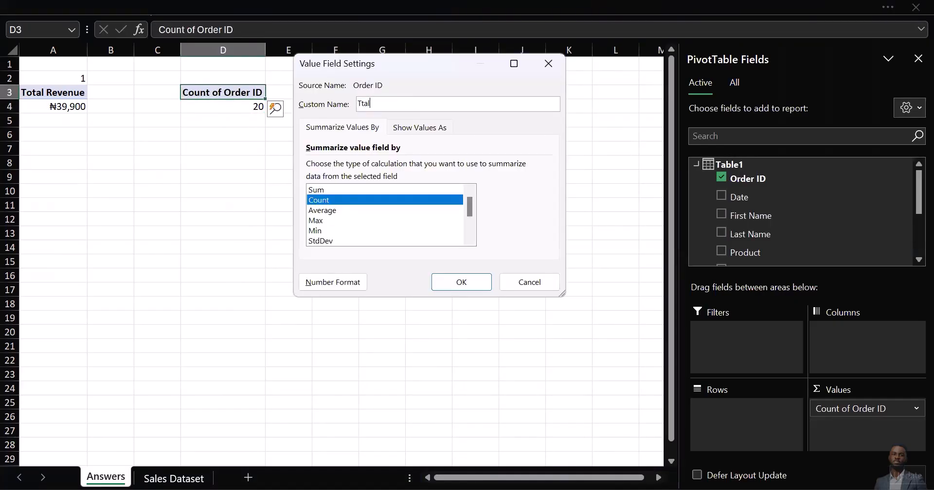
pyautogui.press('BackSpace')
pyautogui.press('BackSpace')
pyautogui.write('otal Order')
pyautogui.click(464, 287)
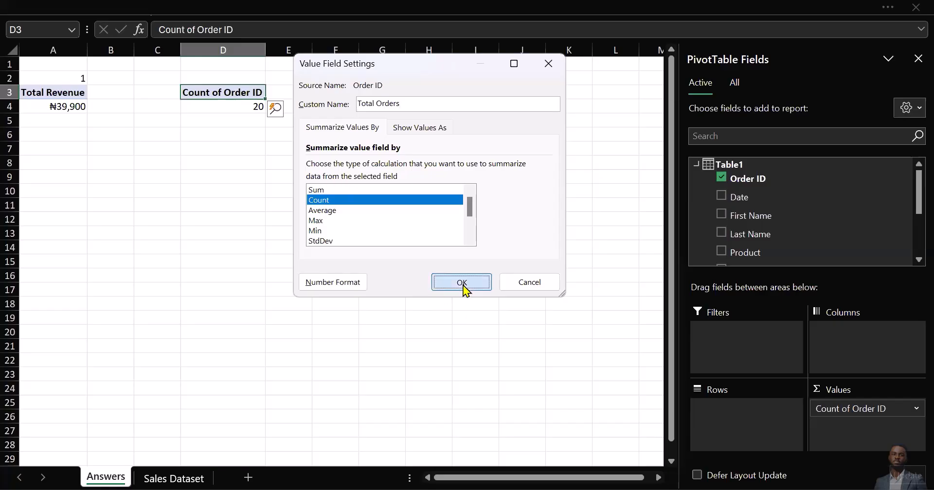
# Enter the question number 2 in cell D2 above the Total Orders PivotTable.
pyautogui.click(227, 78)
pyautogui.write('2')
pyautogui.press('Return')
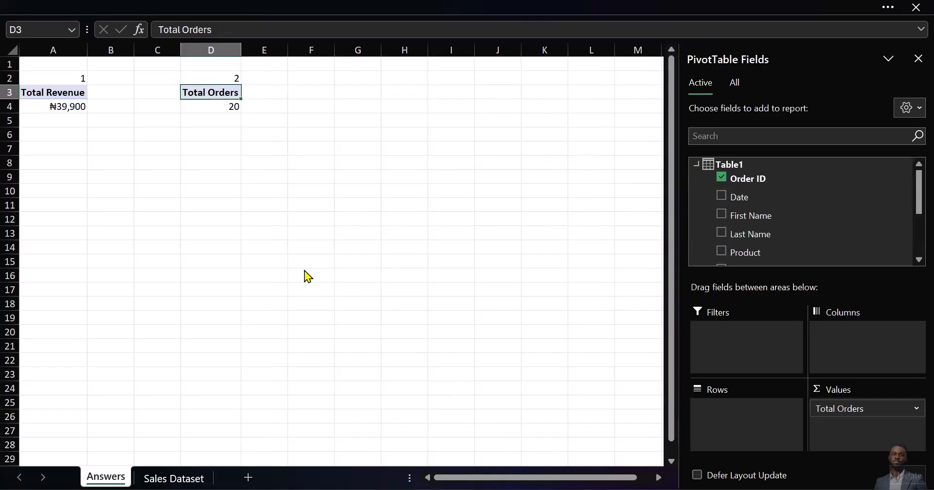
# Check question 3 in the PDF, and count the Product column entries with a COUNTA formula in cell E24 of the Sales Dataset sheet.
pyautogui.hotkey('alt', 'Tab')
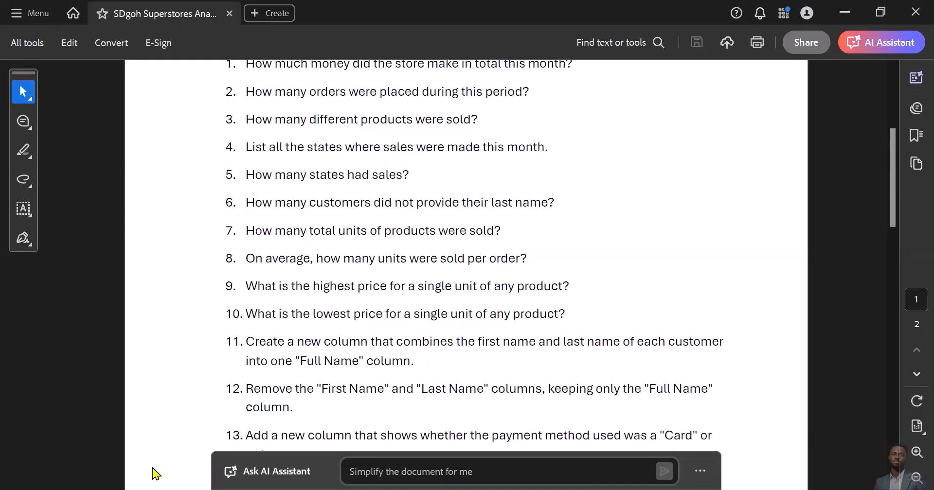
pyautogui.hotkey('alt', 'Tab')
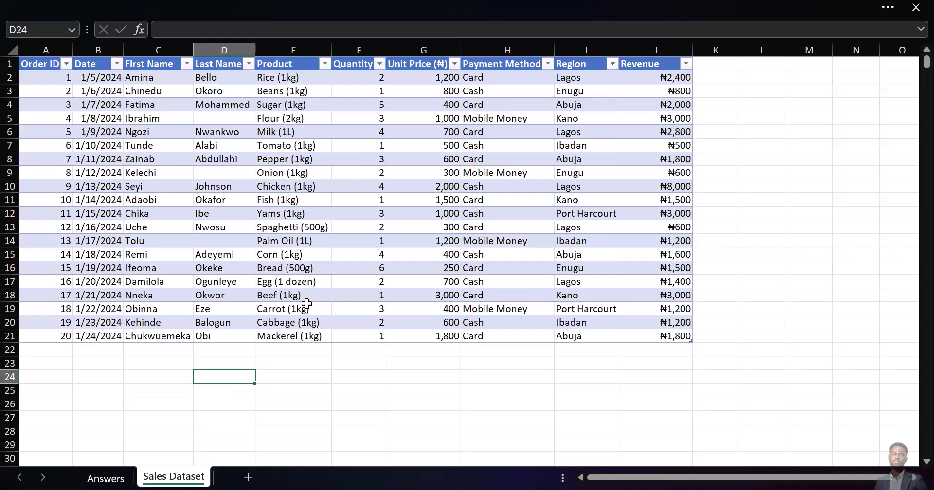
pyautogui.click(281, 378)
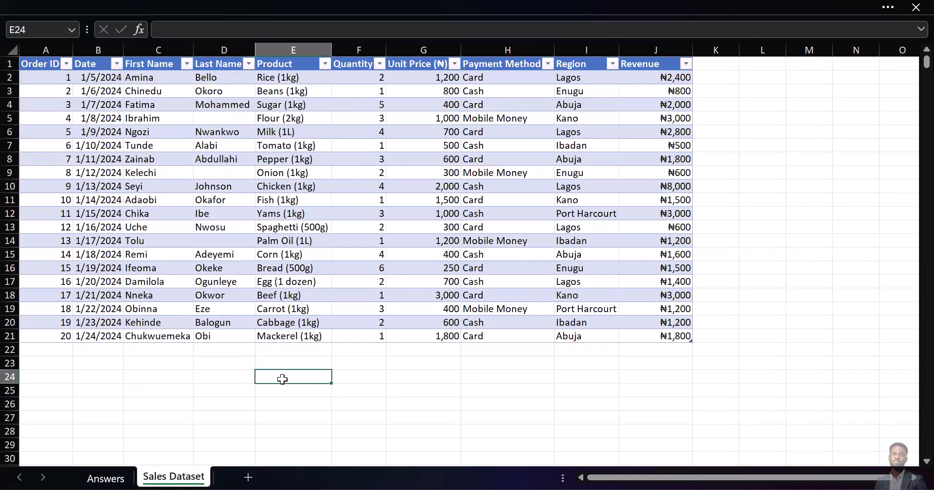
pyautogui.write('=count')
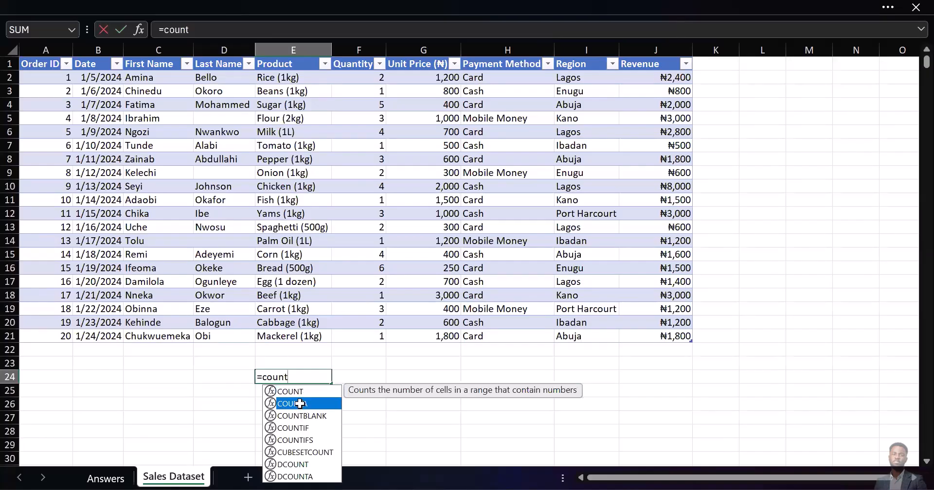
pyautogui.doubleClick(299, 404)
pyautogui.press('BackSpace')
pyautogui.press('BackSpace')
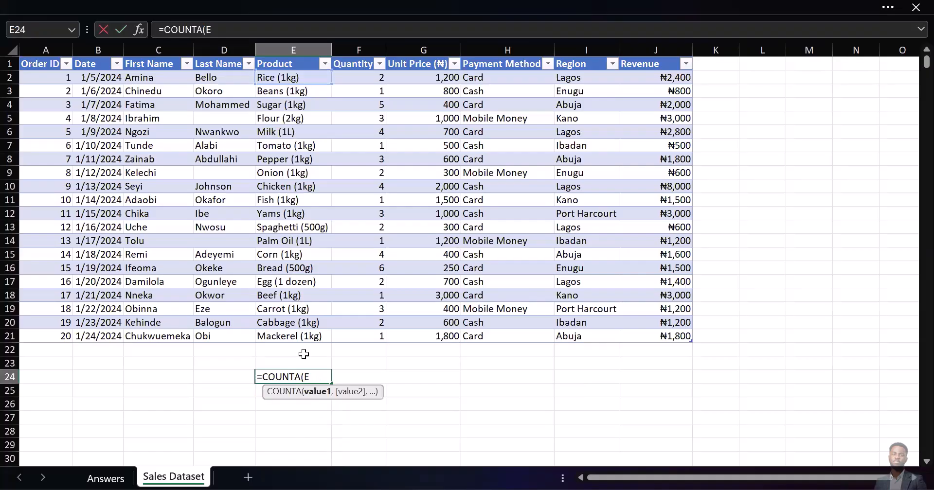
pyautogui.press('BackSpace')
pyautogui.click(285, 79)
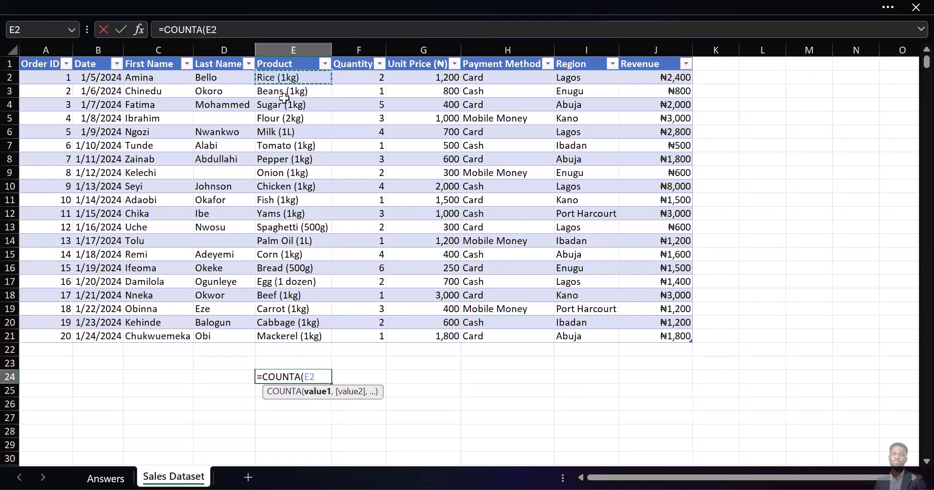
pyautogui.keyDown('shift'); pyautogui.click(285, 335); pyautogui.keyUp('shift')
pyautogui.press('Return')
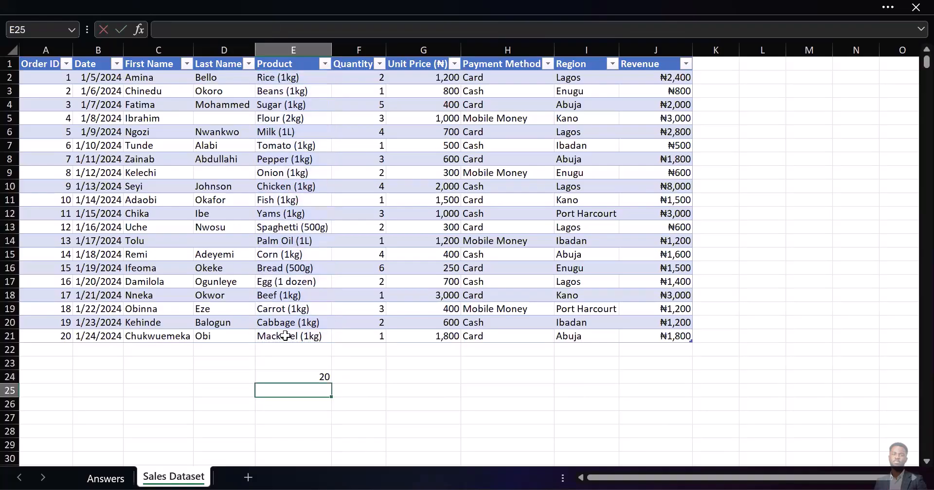
pyautogui.click(298, 376)
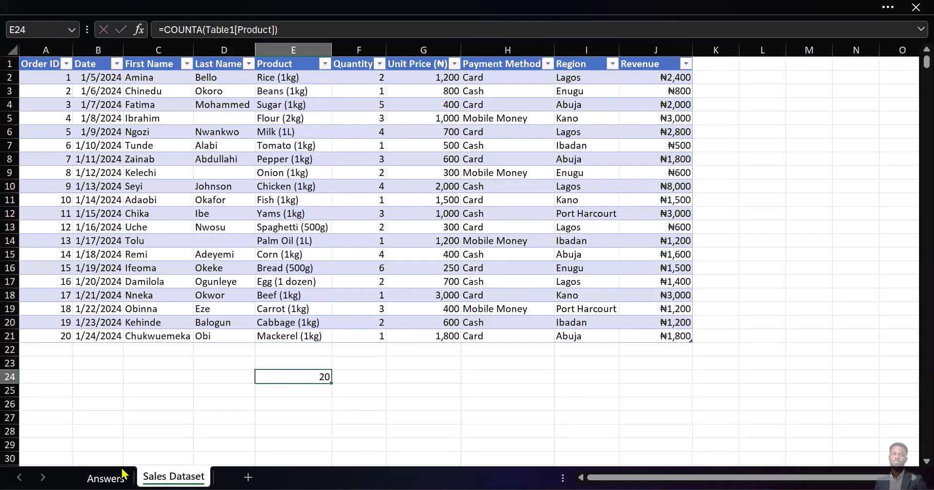
# Copy the Total Orders PivotTable on the Answers sheet and paste it at cell G3.
pyautogui.click(105, 476)
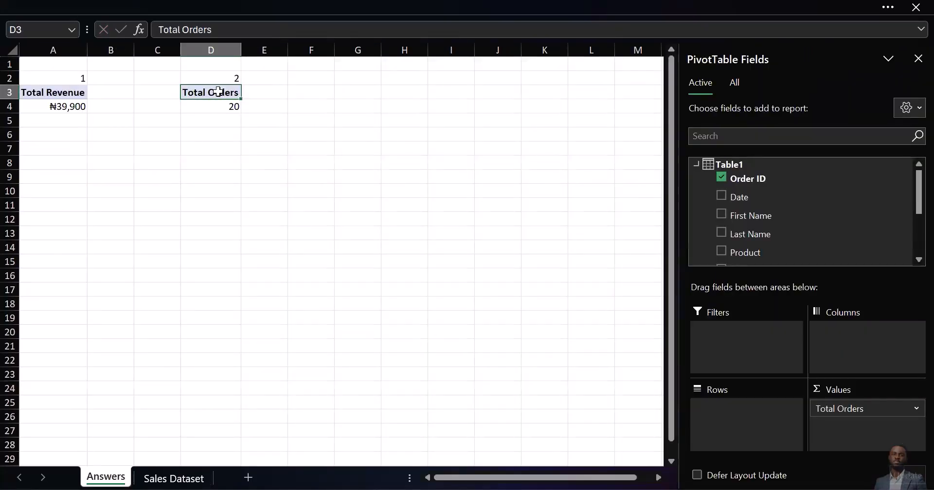
pyautogui.moveTo(222, 93); pyautogui.dragTo(218, 103)
pyautogui.hotkey('ctrl', 'c')
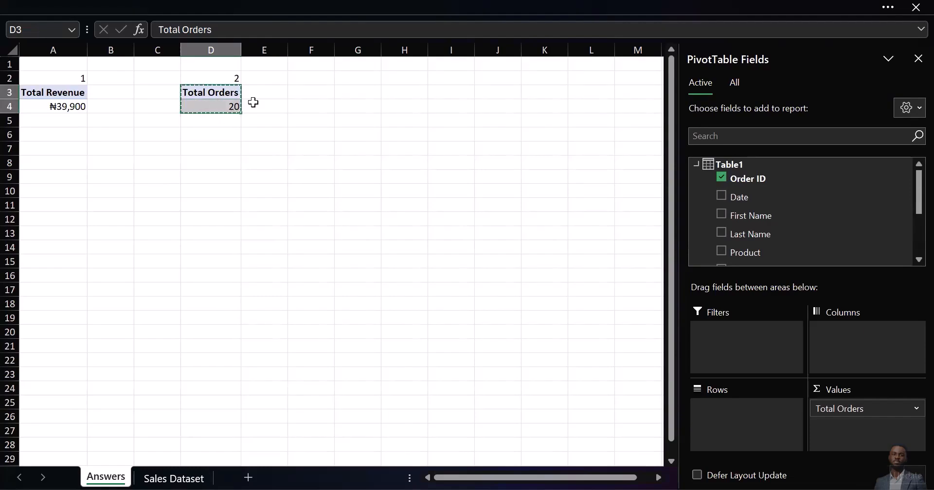
pyautogui.click(354, 91)
pyautogui.hotkey('ctrl', 'v')
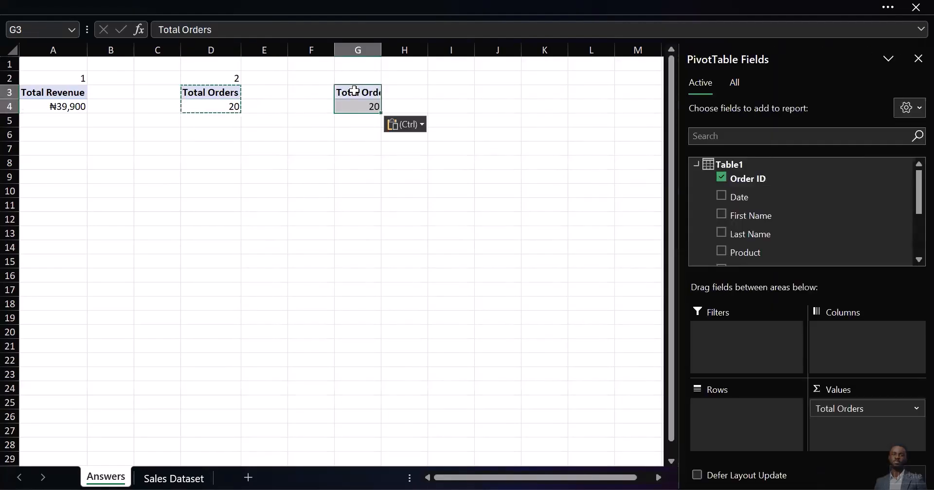
# Replace Order ID with a count of Product as the value field of the PivotTable at G3.
pyautogui.click(722, 178)
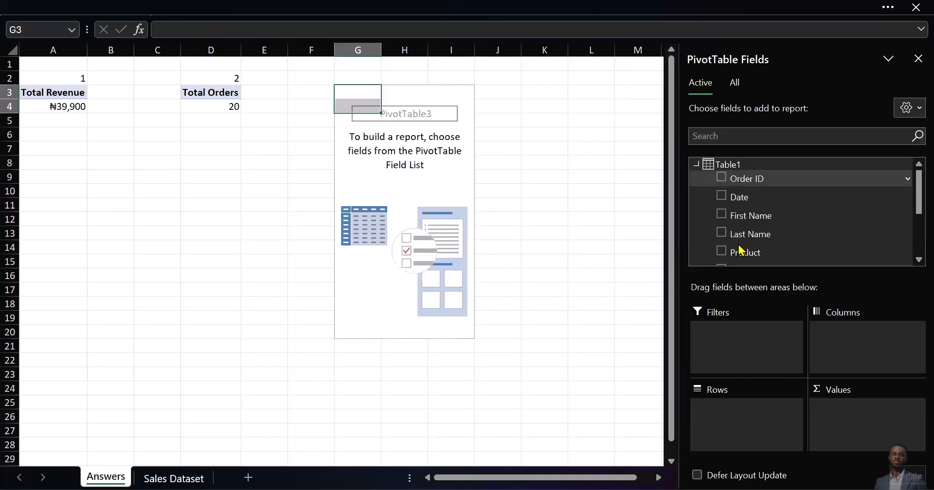
pyautogui.moveTo(746, 250); pyautogui.dragTo(848, 430)
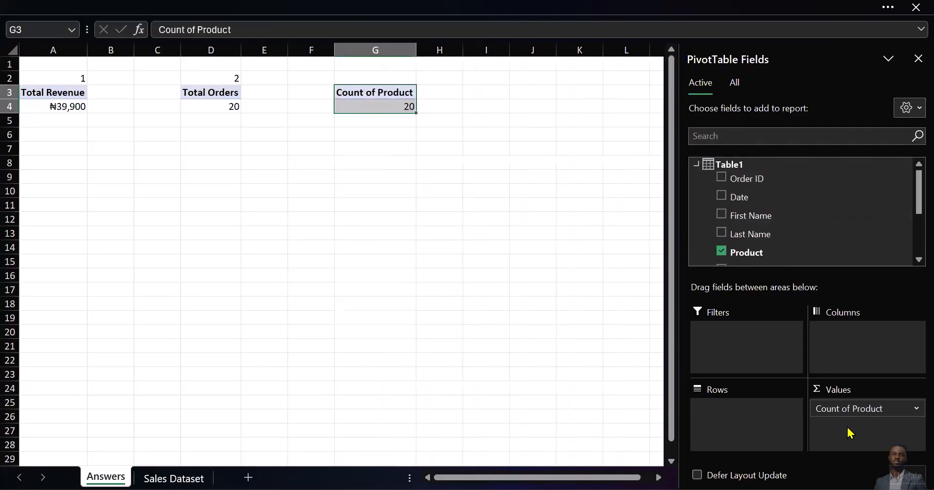
pyautogui.click(394, 106)
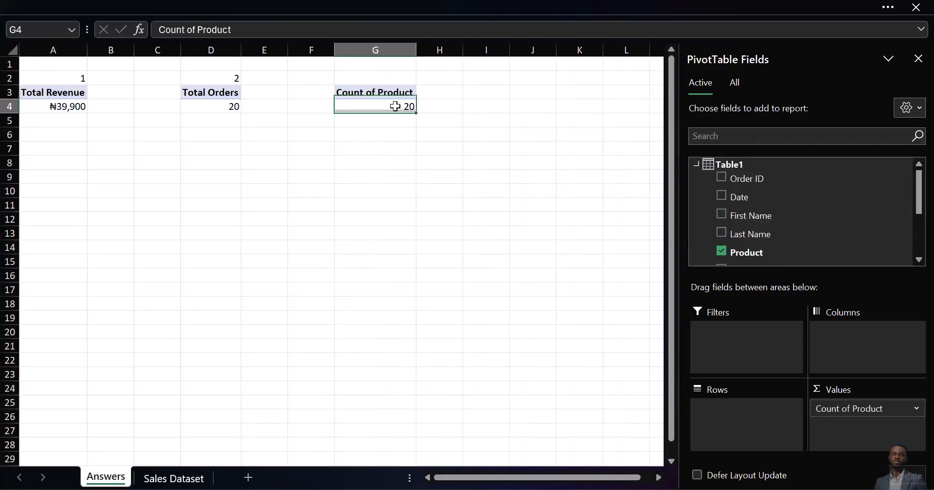
# Rename the Count of Product value field as No. Of Products Sold.
pyautogui.click(368, 93)
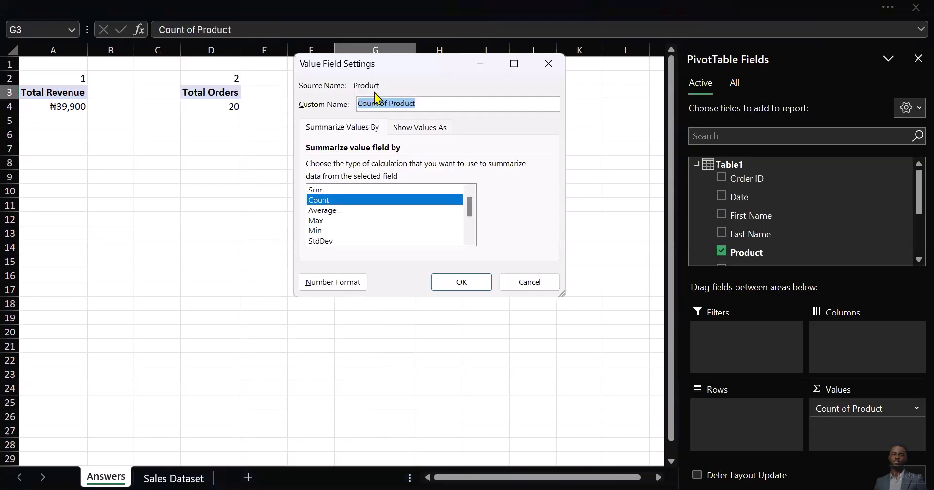
pyautogui.write('No. O')
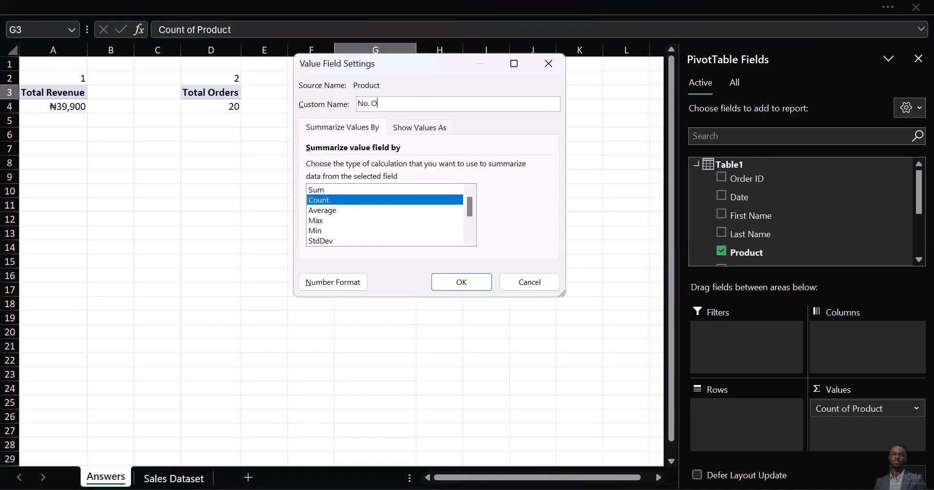
pyautogui.write('f Prod')
pyautogui.write('ucs')
pyautogui.write('s Sold')
pyautogui.click(462, 282)
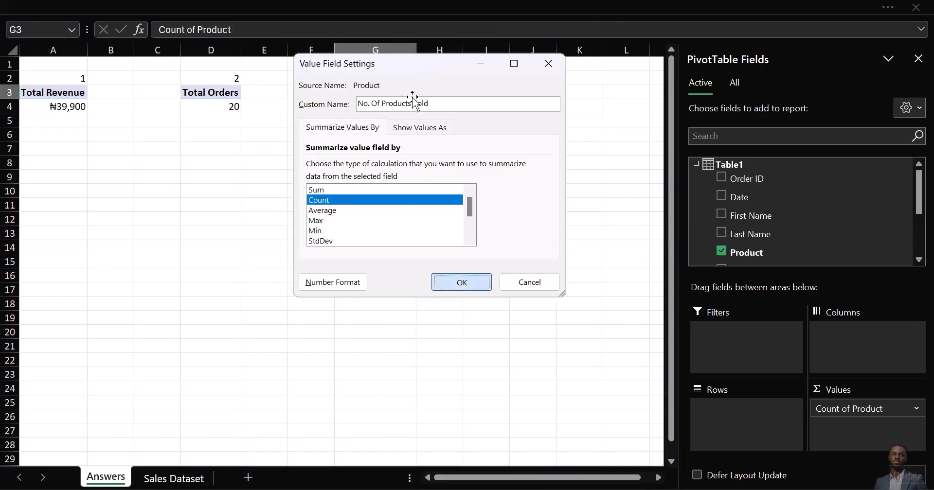
# Enter the question number 3 in cell G2 above the products PivotTable.
pyautogui.click(412, 77)
pyautogui.write('3')
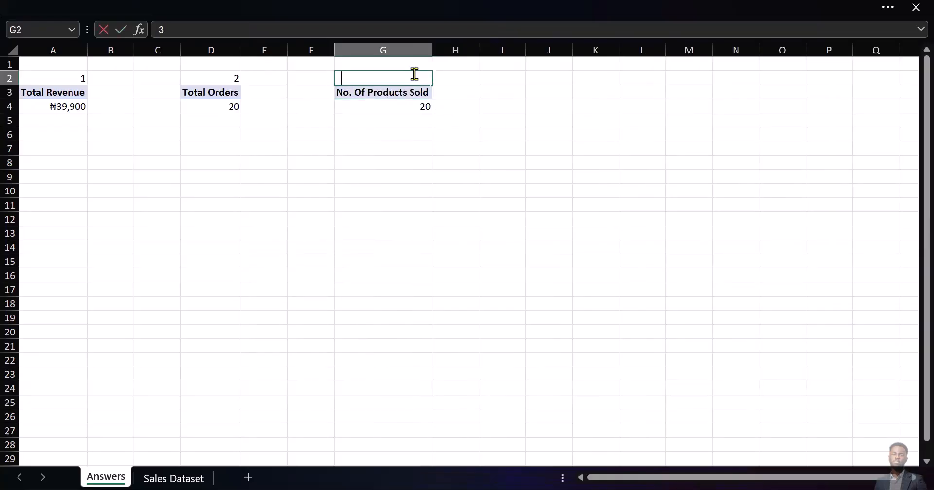
pyautogui.press('Return')
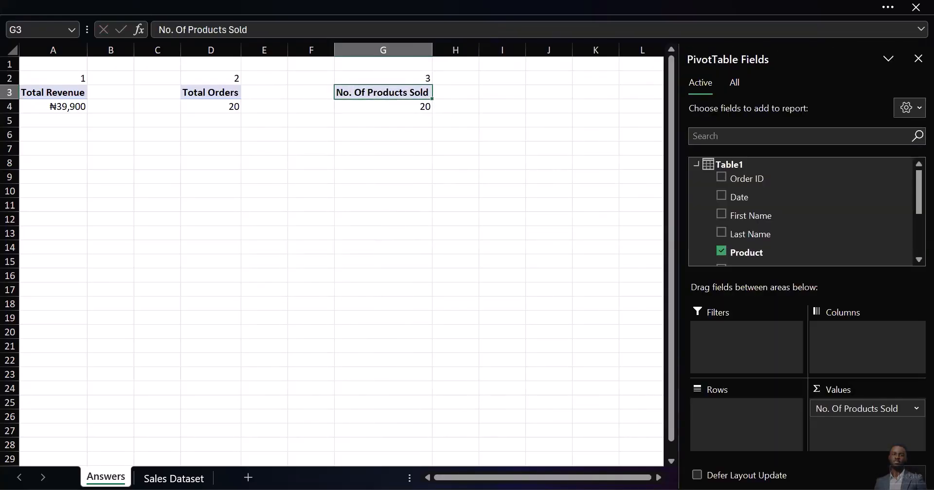
# Check question 4 in the PDF, and list the distinct regions with =UNIQUE(Table1[Region]) in cell H24 of the Sales Dataset sheet.
pyautogui.hotkey('alt', 'Tab')
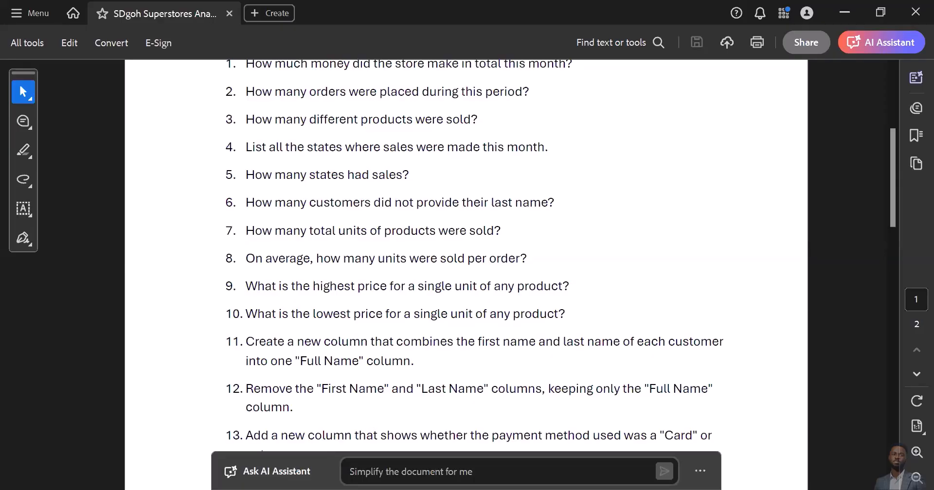
pyautogui.hotkey('alt', 'Tab')
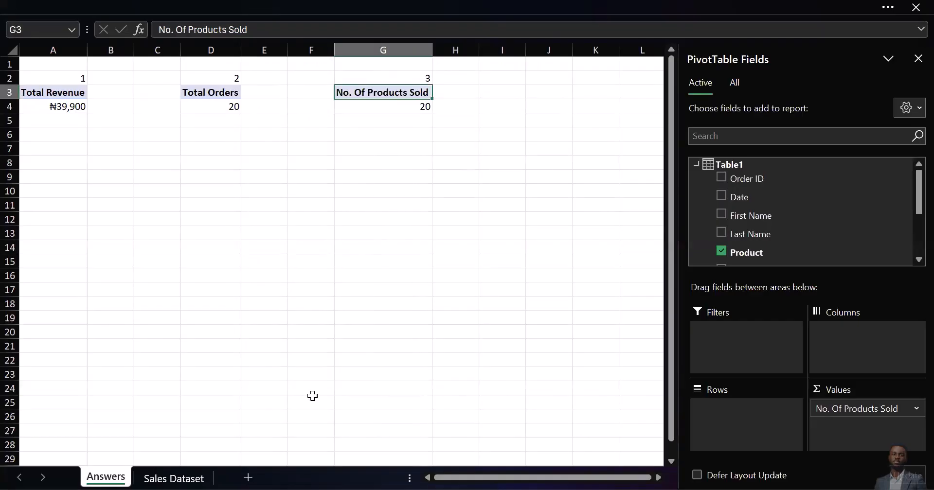
pyautogui.hotkey('ctrl', 'pagedown')
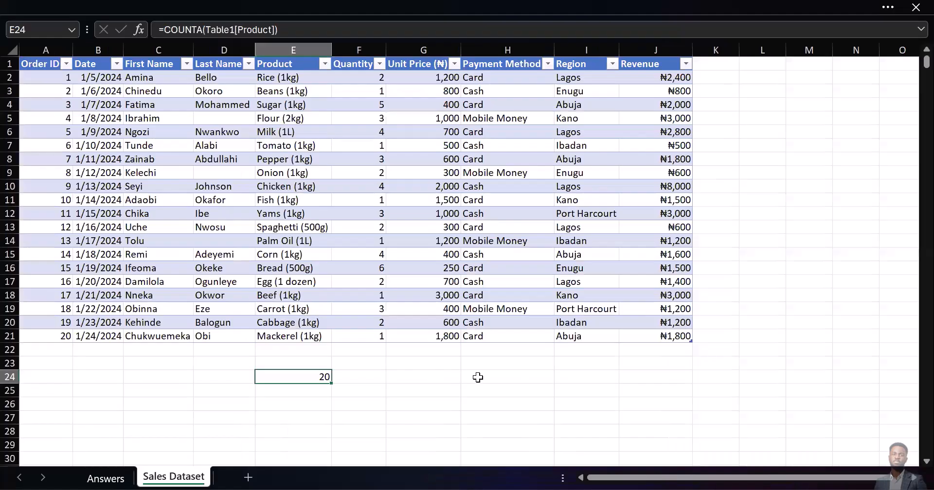
pyautogui.click(478, 377)
pyautogui.write('=')
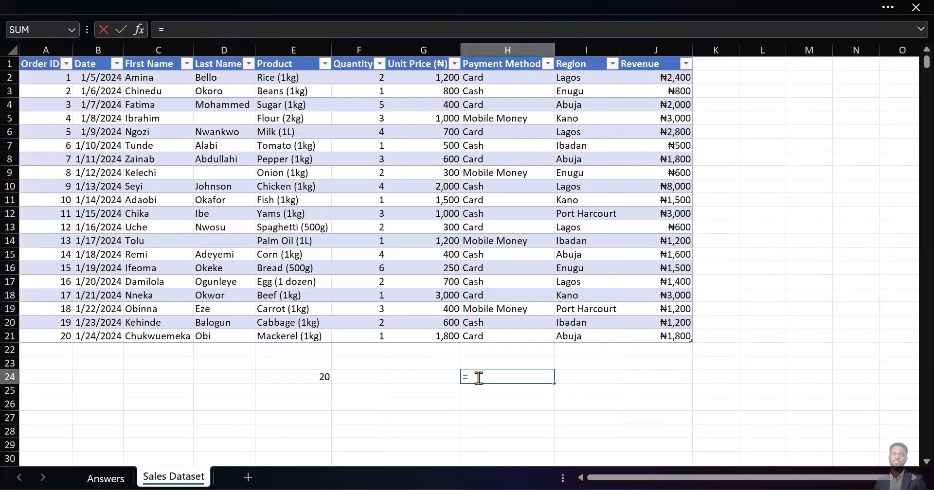
pyautogui.write('uni')
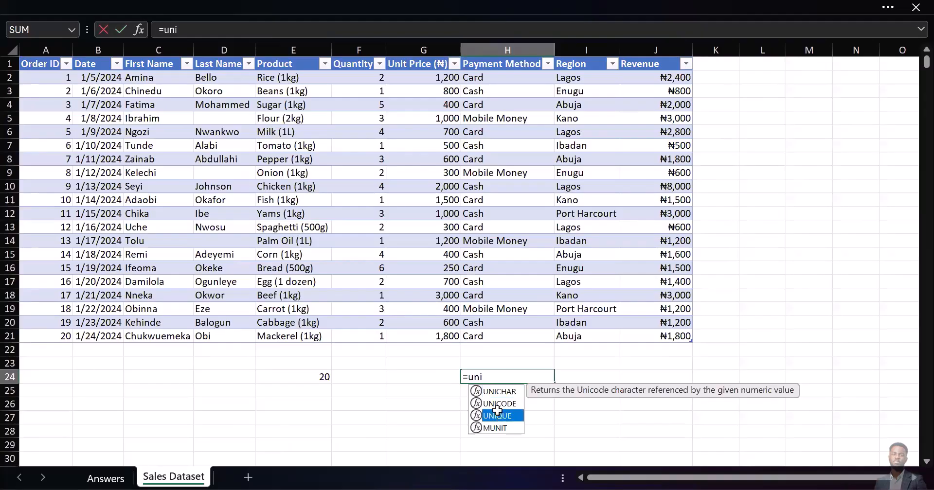
pyautogui.doubleClick(497, 414)
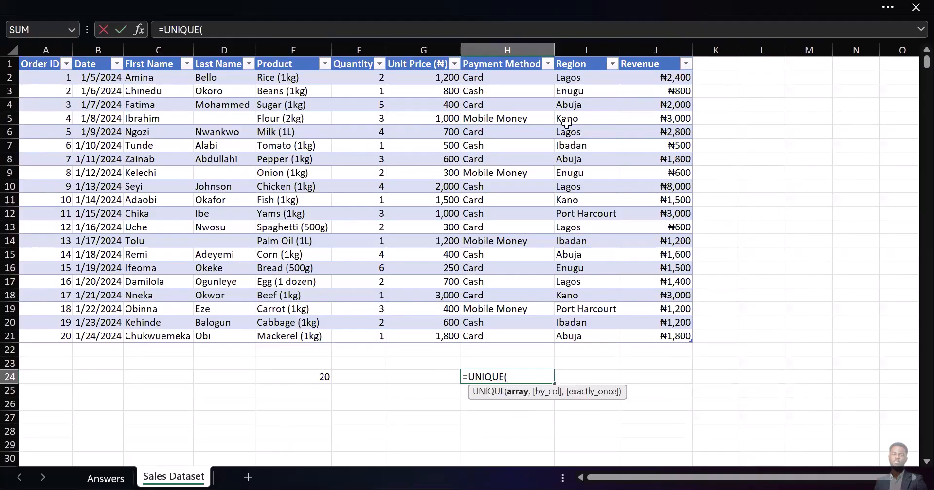
pyautogui.click(580, 76)
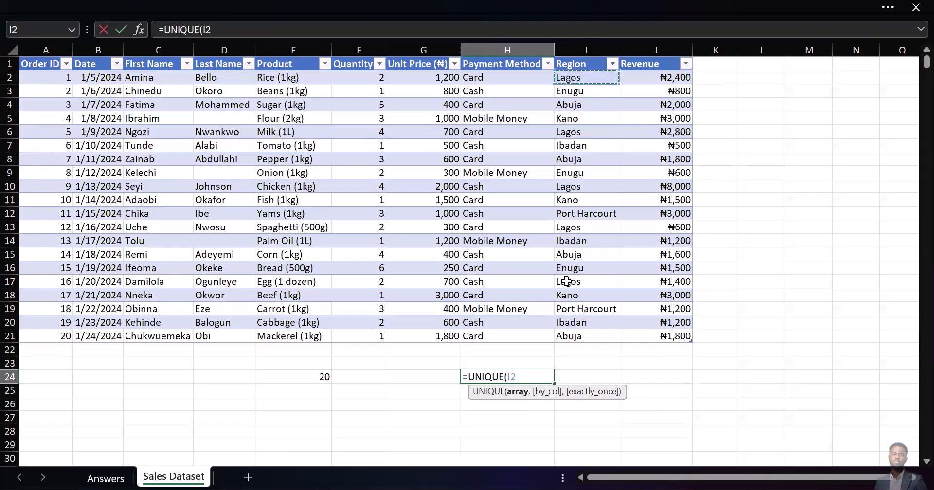
pyautogui.keyDown('shift'); pyautogui.click(567, 332); pyautogui.keyUp('shift')
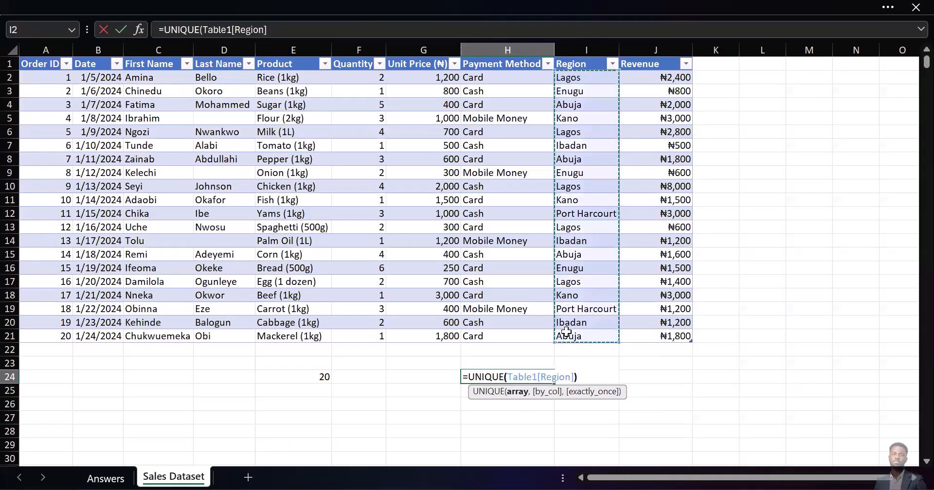
pyautogui.press('Return')
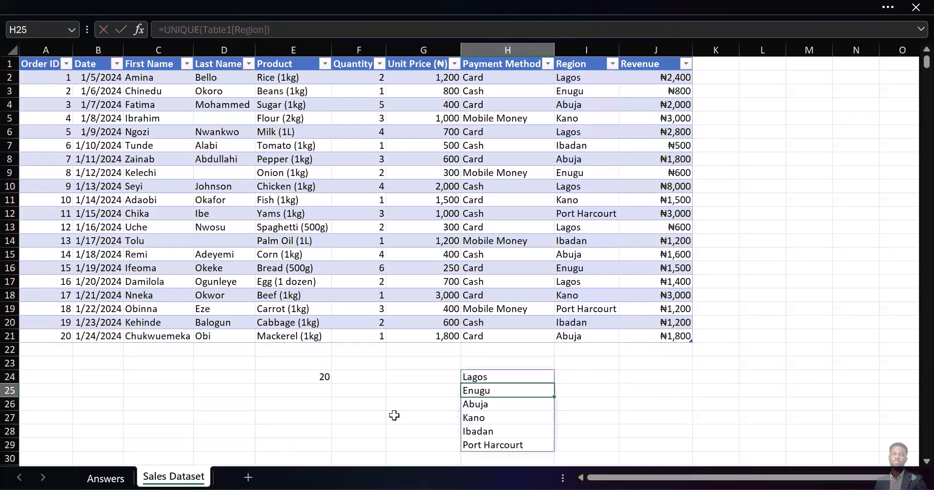
# Copy the No. Of Products Sold PivotTable on the Answers sheet and paste it at cell J3.
pyautogui.click(106, 477)
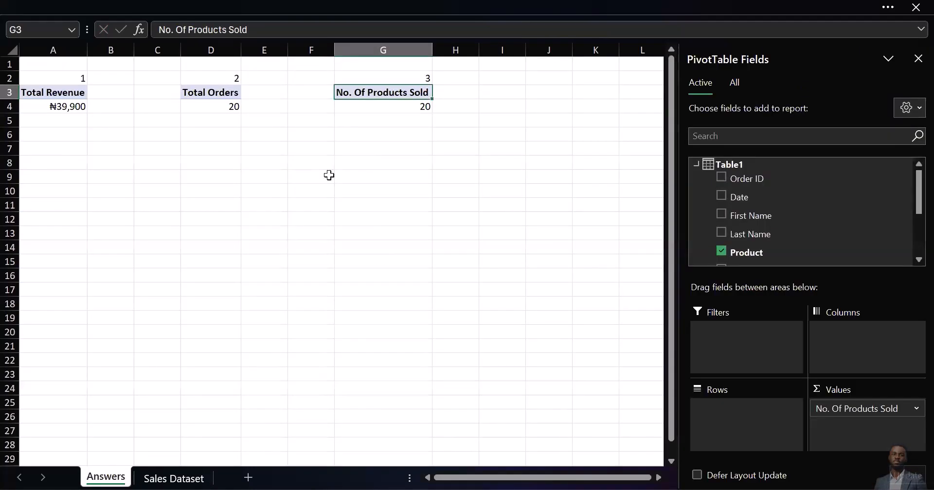
pyautogui.click(389, 87)
pyautogui.moveTo(353, 138); pyautogui.dragTo(397, 103)
pyautogui.click(390, 93)
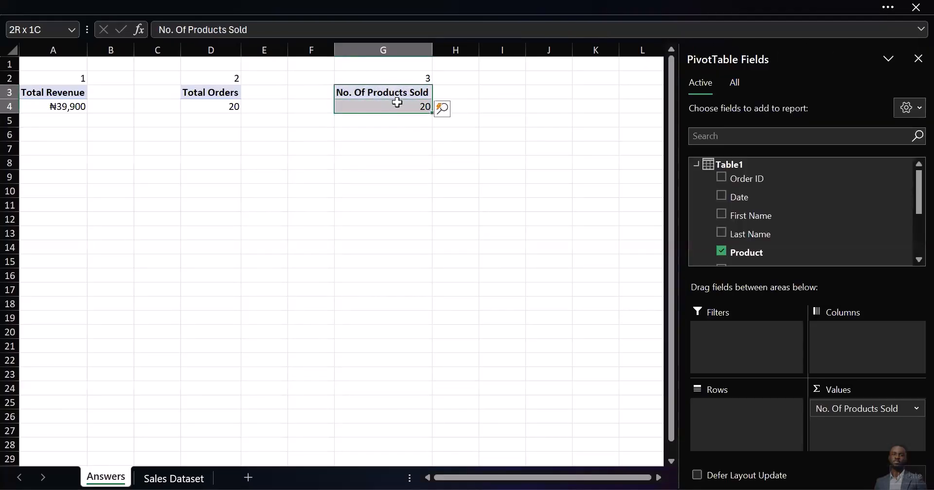
pyautogui.hotkey('ctrl', 'c')
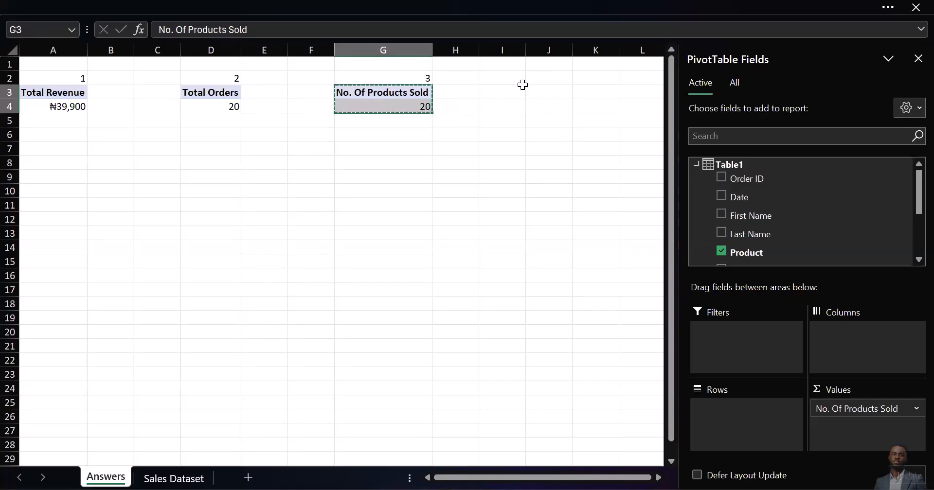
pyautogui.click(538, 91)
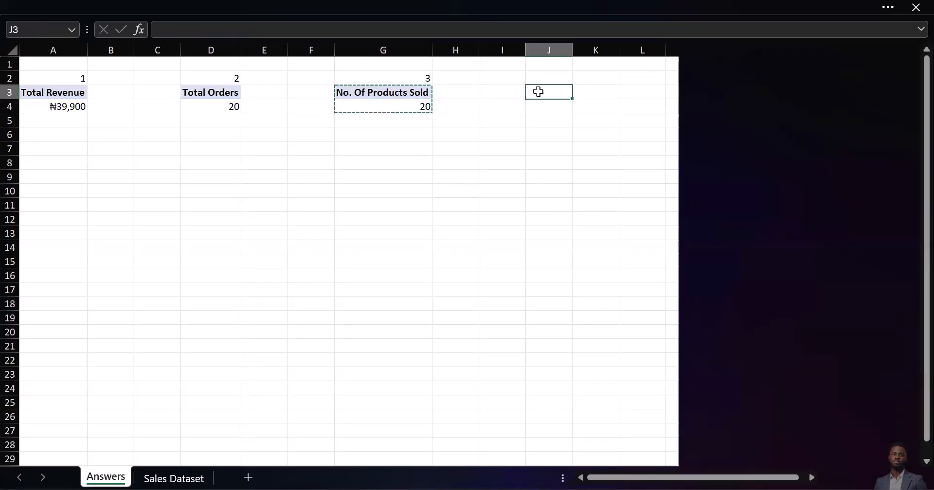
pyautogui.hotkey('ctrl', 'v')
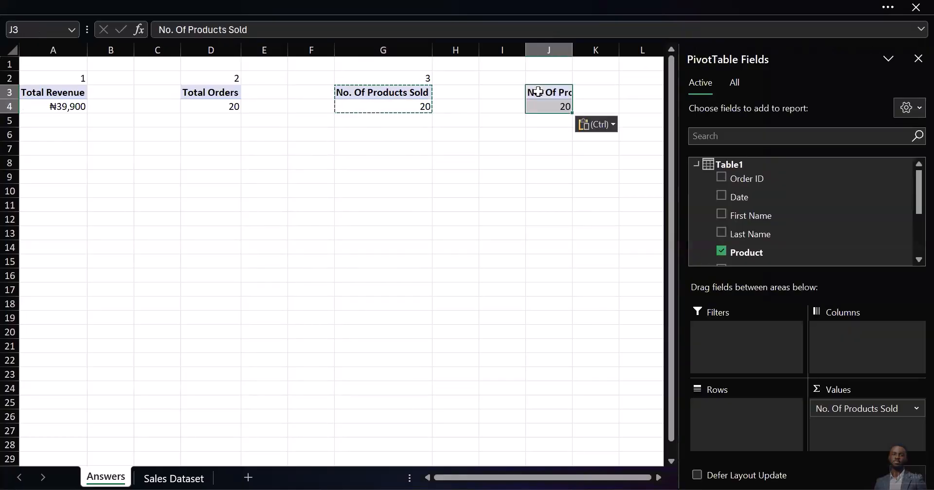
# Replace the Product field with Region as the row field in the PivotTable pasted at cell J3.
pyautogui.click(722, 251)
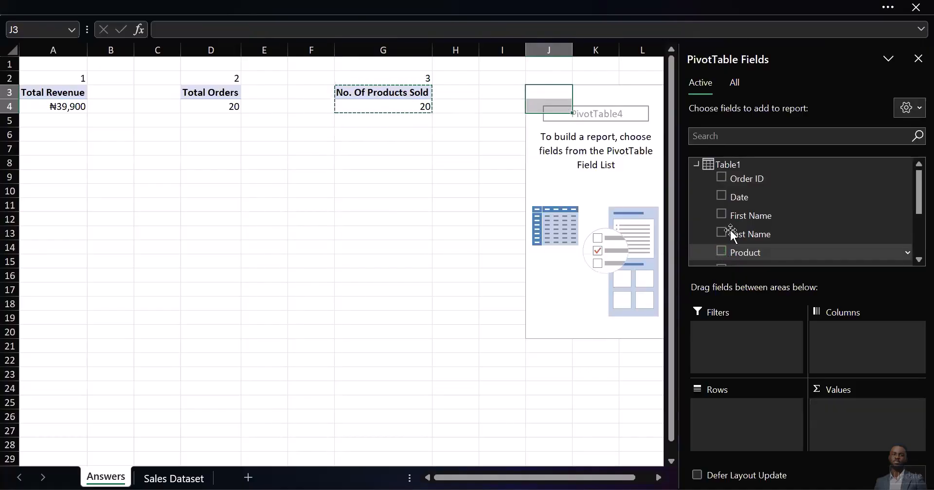
pyautogui.scroll(-2, 754, 214)
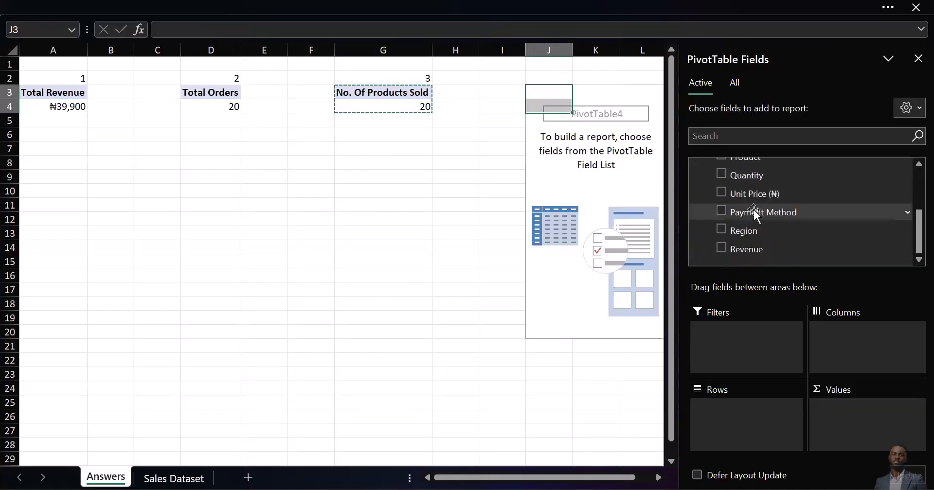
pyautogui.click(197, 477)
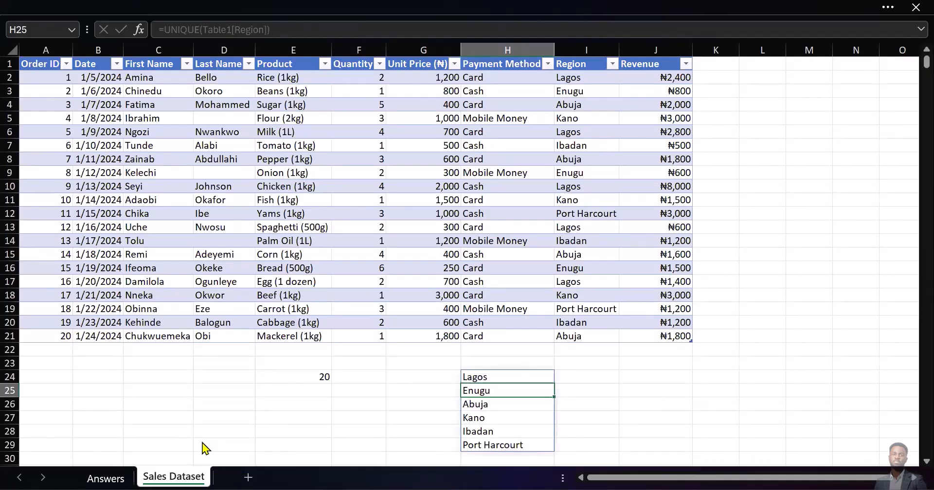
pyautogui.click(106, 477)
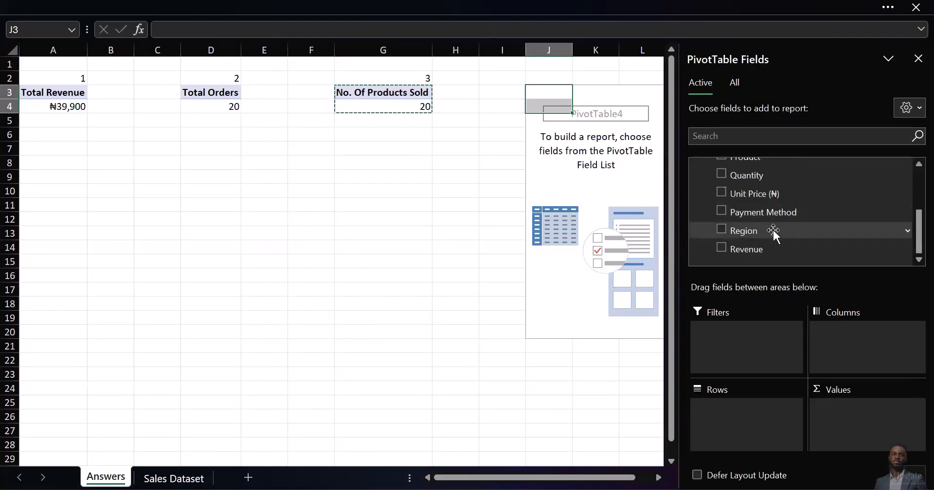
pyautogui.moveTo(773, 231); pyautogui.dragTo(728, 424)
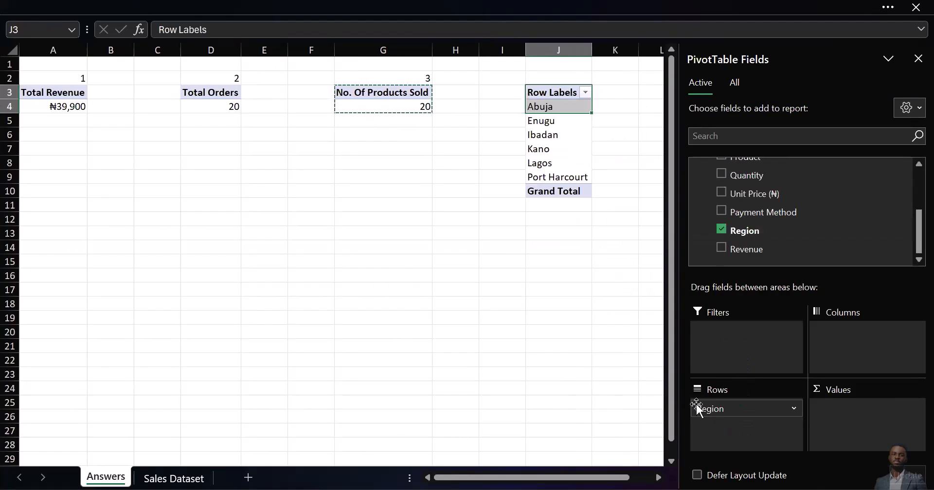
# Rename the region PivotTable's row header as No. Of States, fit column J to it, and enter the question number 4 in cell J2.
pyautogui.hscroll(3, 537, 259)
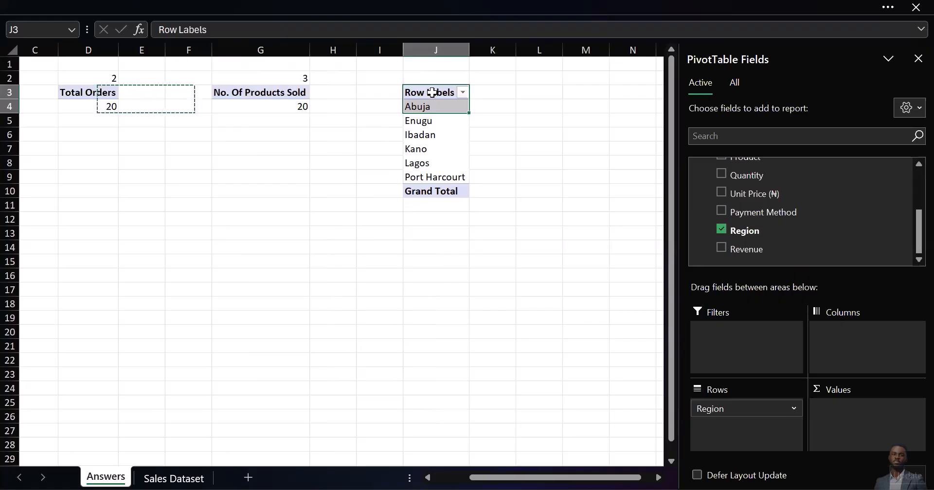
pyautogui.press('Escape')
pyautogui.doubleClick(431, 93)
pyautogui.hotkey('ctrl', 'a')
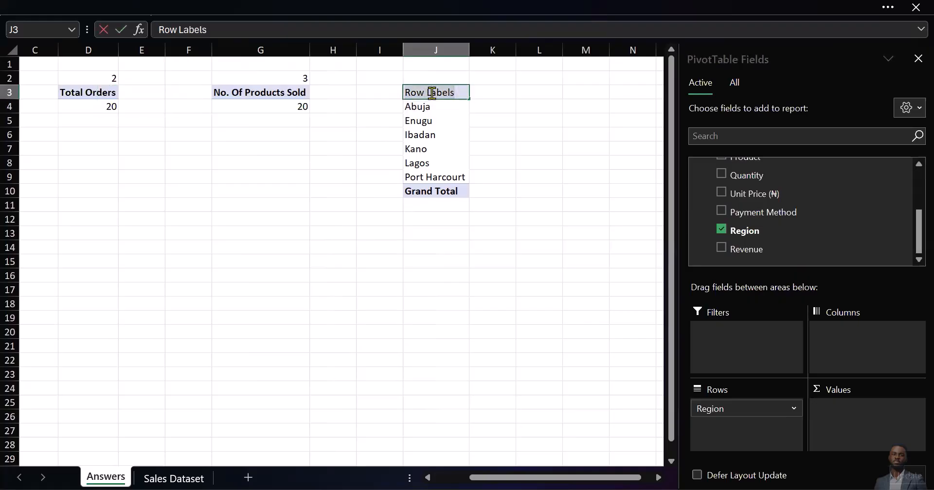
pyautogui.write('No')
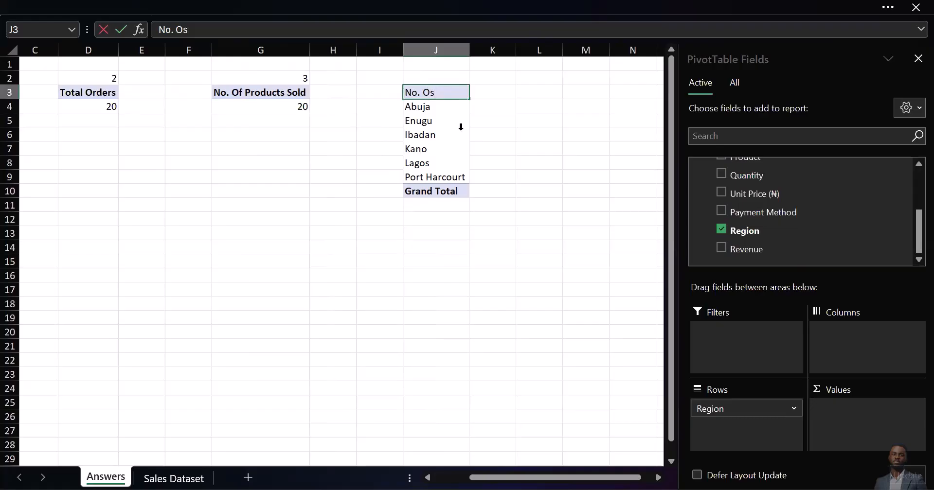
pyautogui.write('. OF Sta')
pyautogui.press('BackSpace')
pyautogui.press('BackSpace')
pyautogui.press('Return')
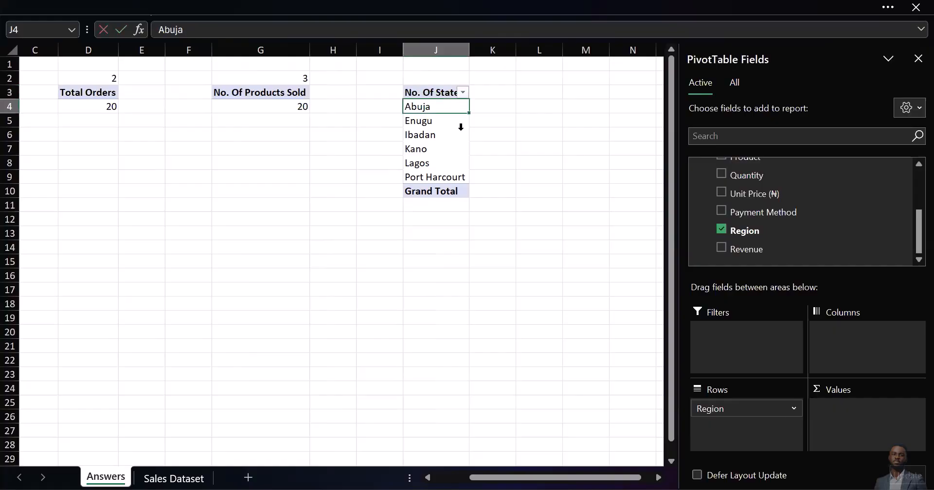
pyautogui.doubleClick(470, 53)
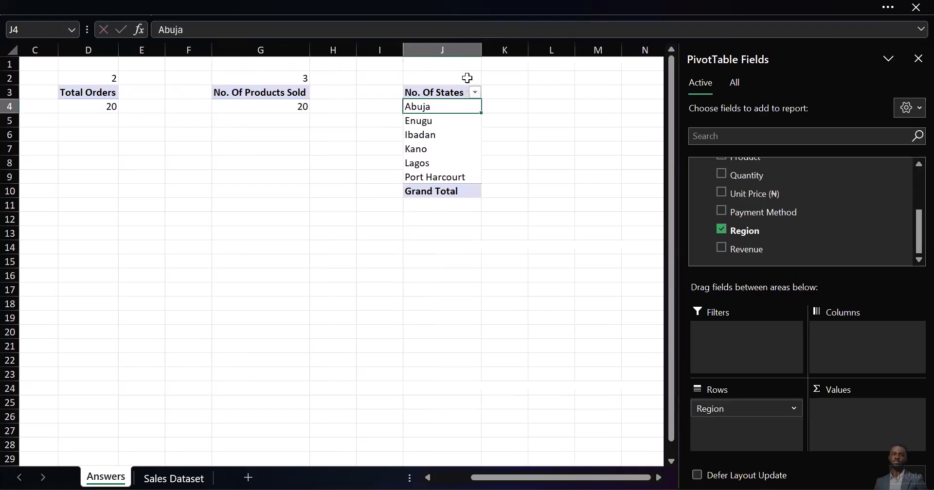
pyautogui.press('Up')
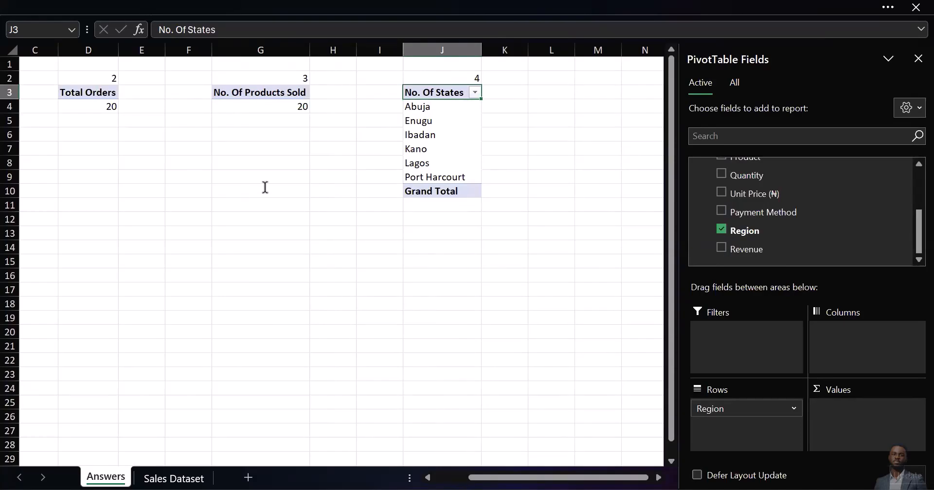
# Check question 5 in the PDF, then copy the states PivotTable on the Answers sheet and paste it at cell A14.
pyautogui.hotkey('alt', 'Tab')
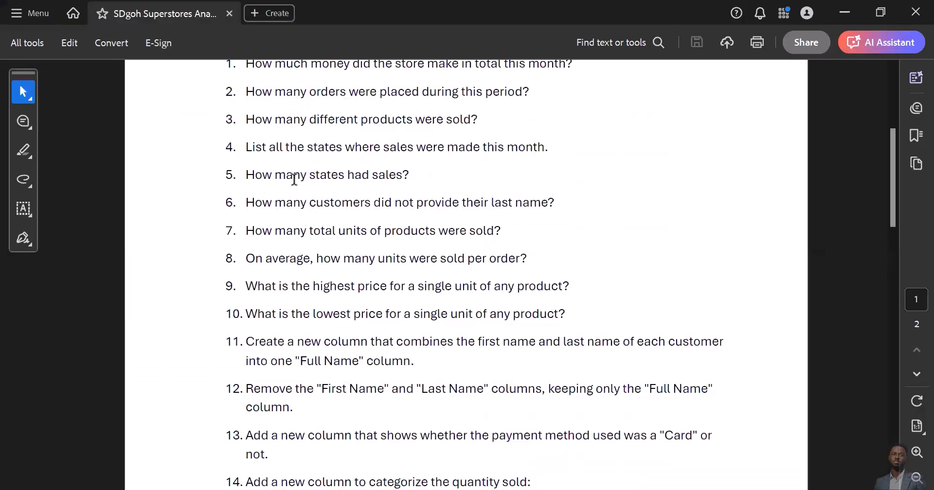
pyautogui.moveTo(359, 468)
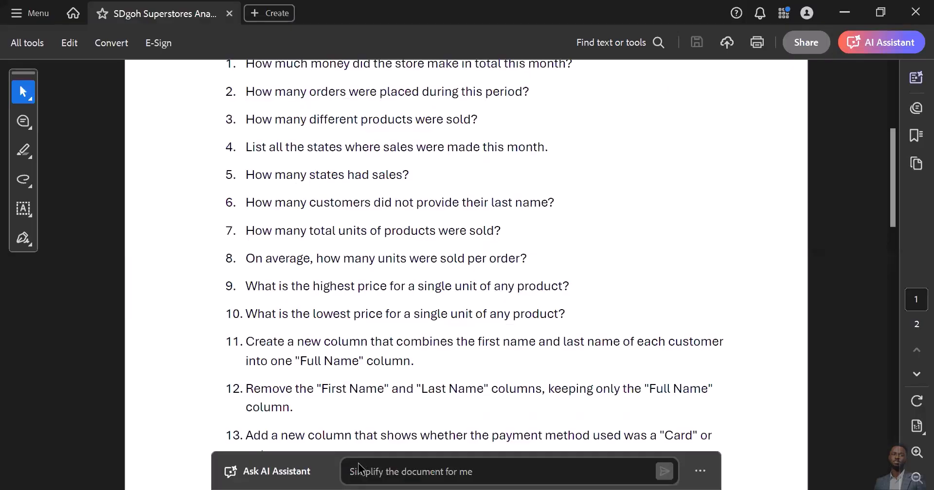
pyautogui.hotkey('alt', 'Tab')
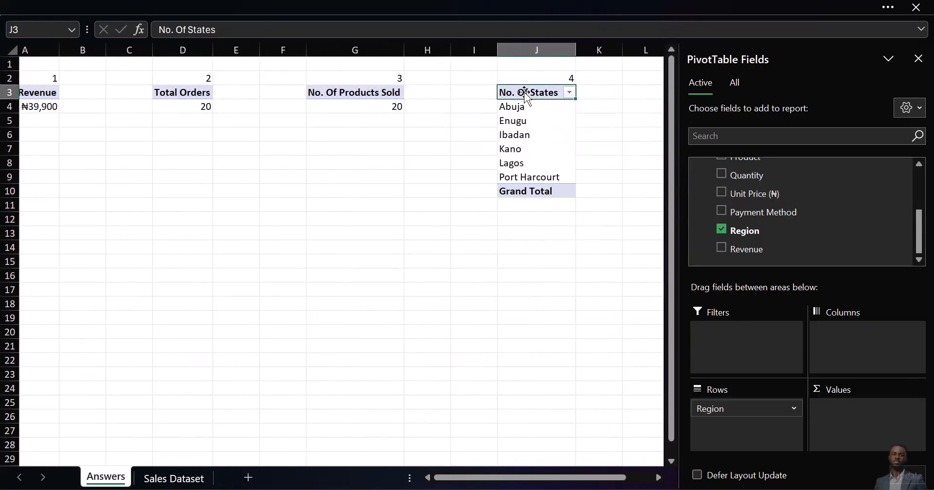
pyautogui.moveTo(551, 90); pyautogui.dragTo(537, 192)
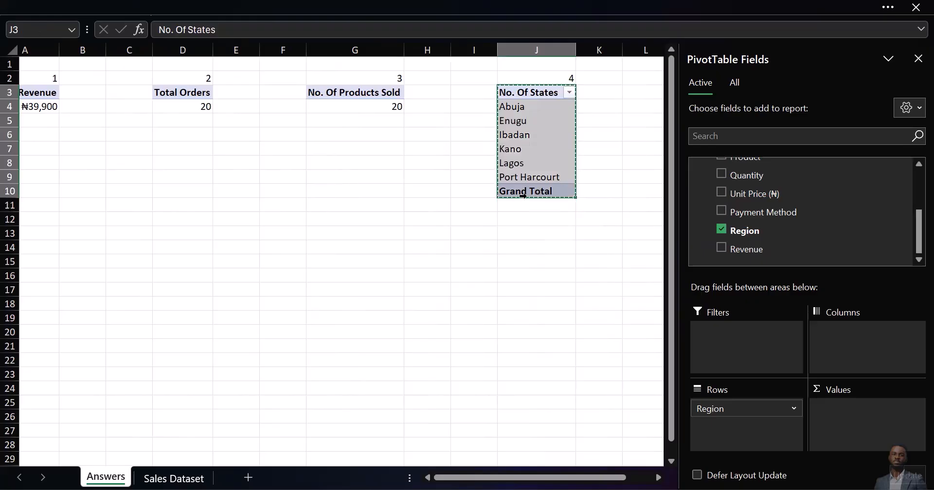
pyautogui.click(38, 247)
pyautogui.hotkey('ctrl', 'v')
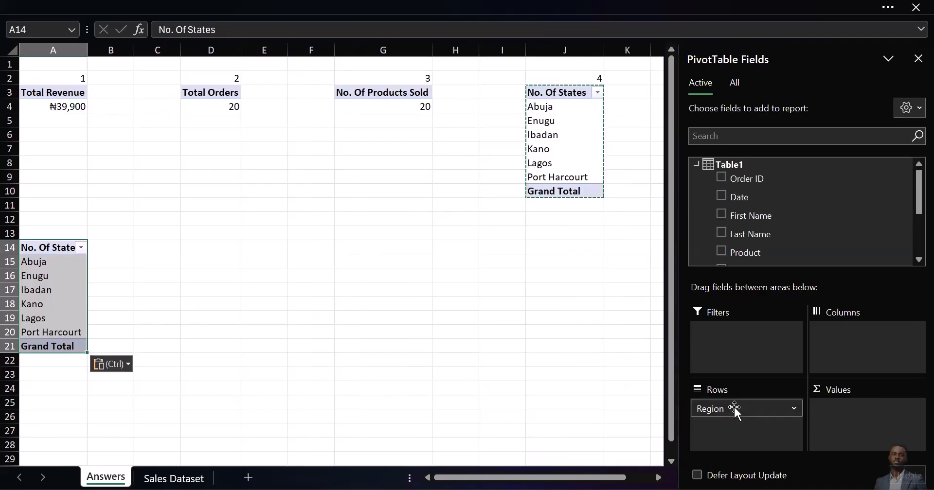
# Move Region from rows to values in the PivotTable at cell A14 and summarize it by Distinct Count.
pyautogui.moveTo(735, 409); pyautogui.dragTo(856, 416)
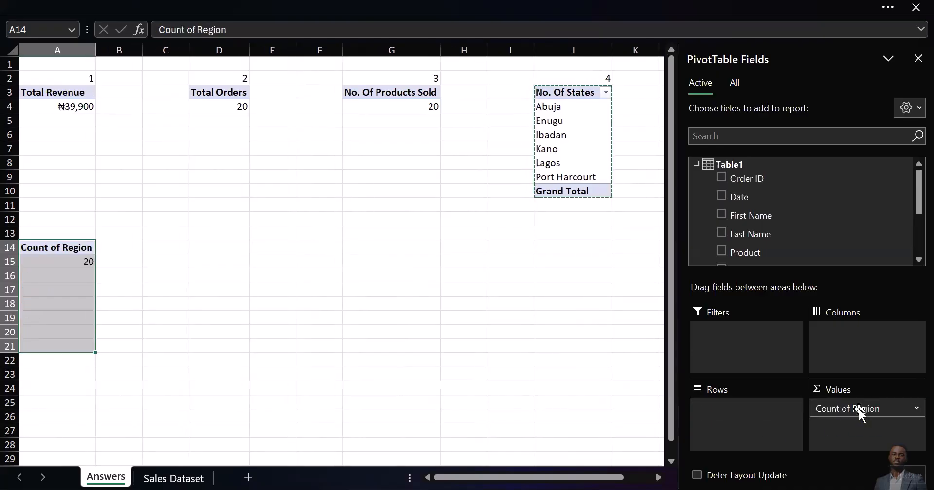
pyautogui.click(45, 262)
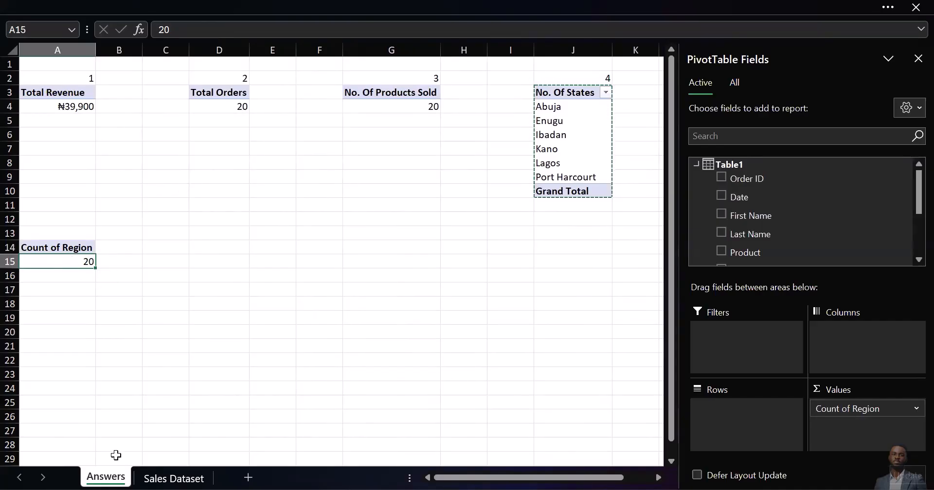
pyautogui.click(166, 478)
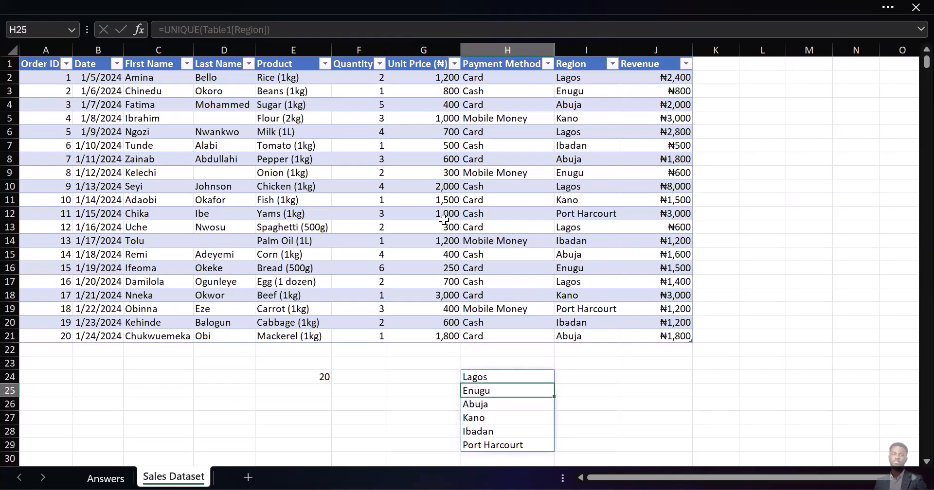
pyautogui.click(102, 475)
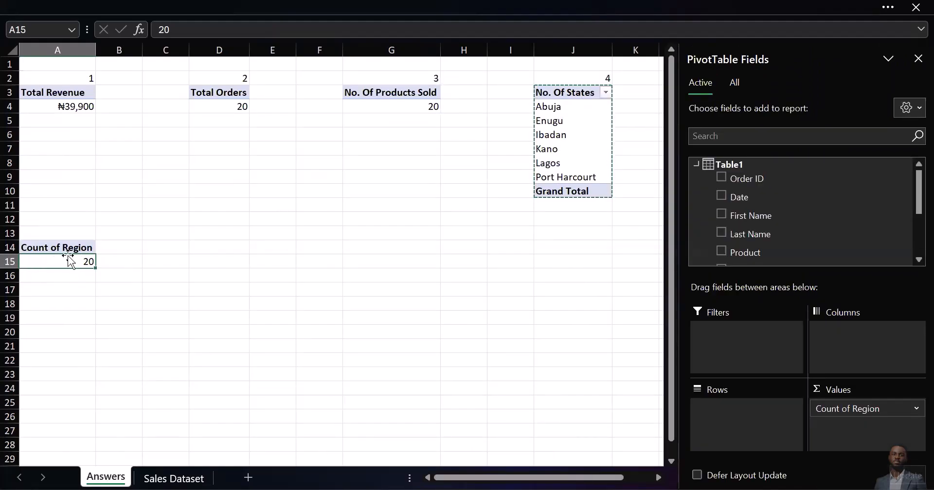
pyautogui.click(62, 242)
pyautogui.click(64, 260)
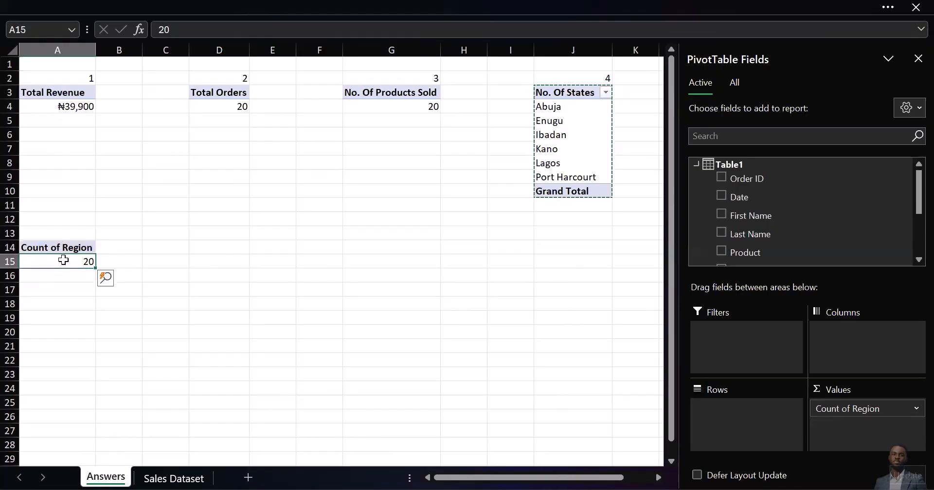
pyautogui.rightClick(63, 260)
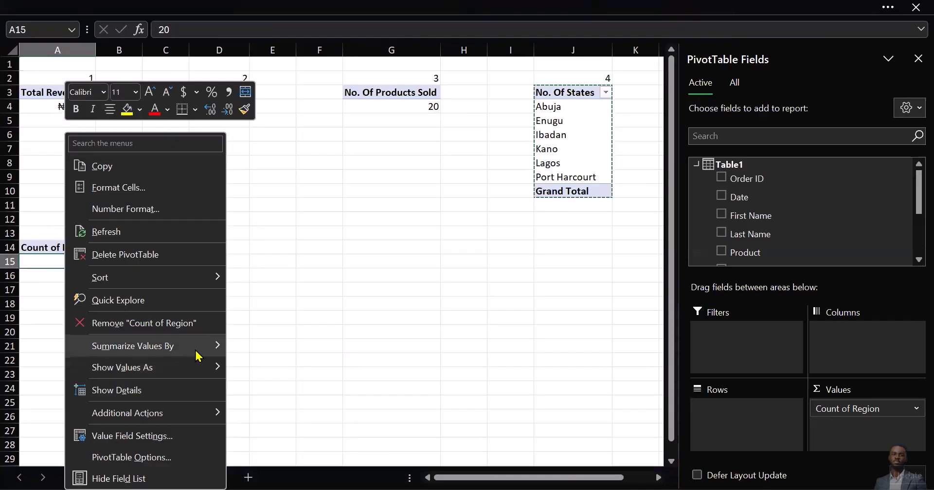
pyautogui.moveTo(198, 357)
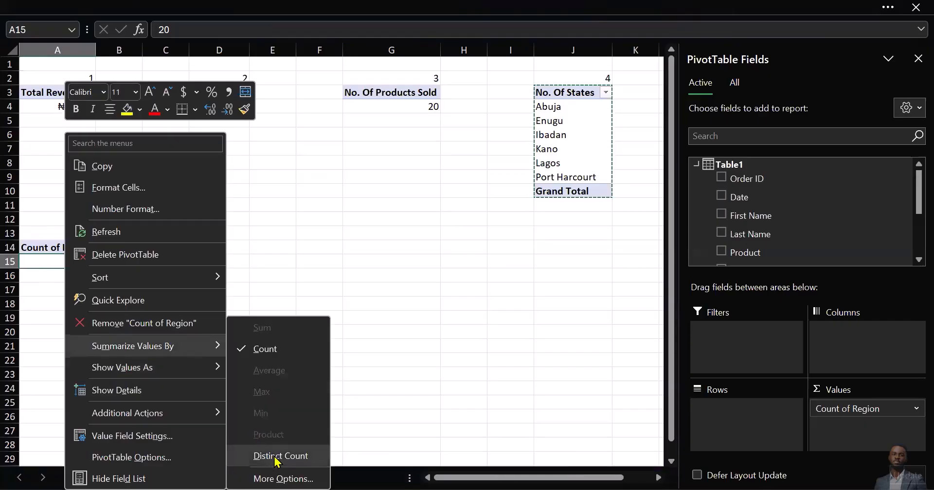
pyautogui.click(277, 457)
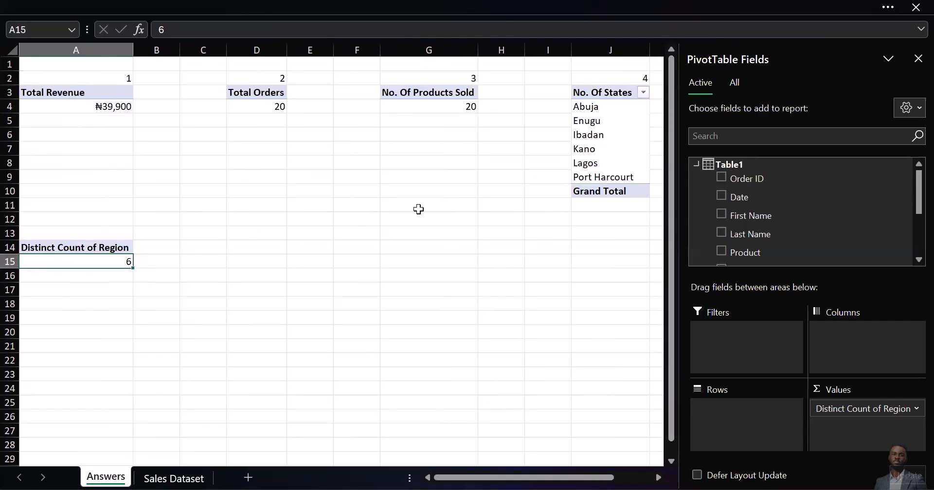
# Rename the header of the question 4 PivotTable in cell J3 as List Of States.
pyautogui.click(601, 94)
pyautogui.press('BackSpace')
pyautogui.press('BackSpace')
pyautogui.press('BackSpace')
pyautogui.press('BackSpace')
pyautogui.press('BackSpace')
pyautogui.press('BackSpace')
pyautogui.press('BackSpace')
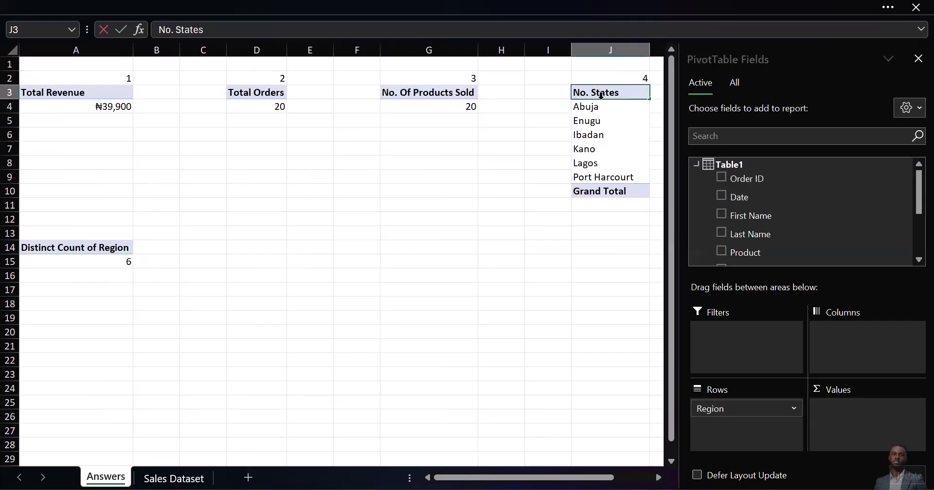
pyautogui.write('List OF')
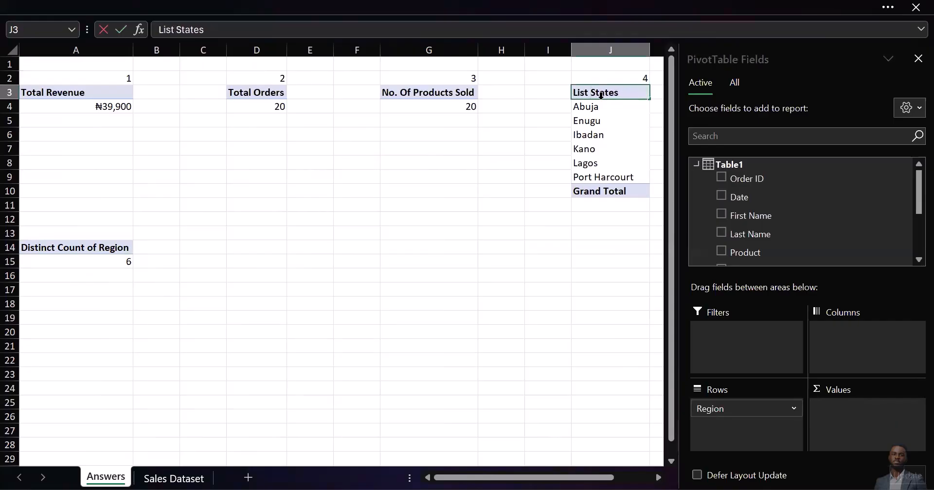
pyautogui.press('BackSpace')
pyautogui.press('BackSpace')
pyautogui.write('f')
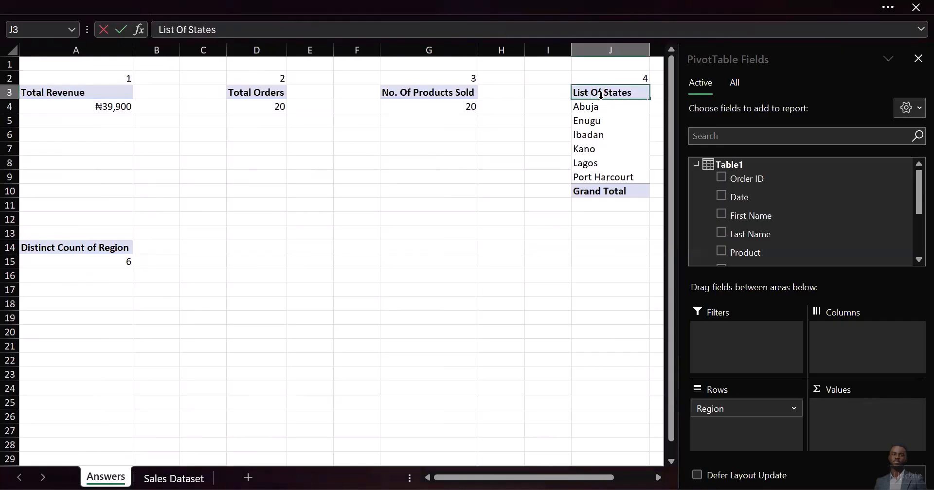
pyautogui.press('Return')
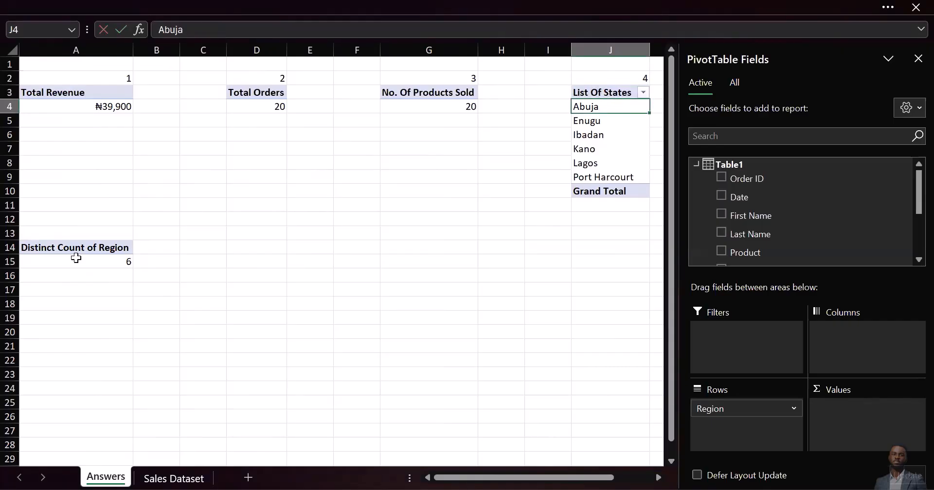
# Rename the Distinct Count of Region value field as No. Of States.
pyautogui.click(94, 248)
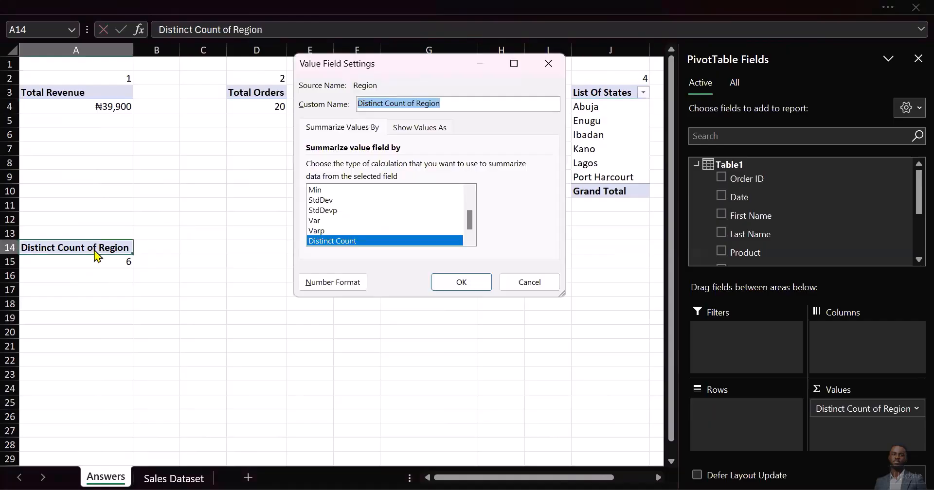
pyautogui.write('No. Of')
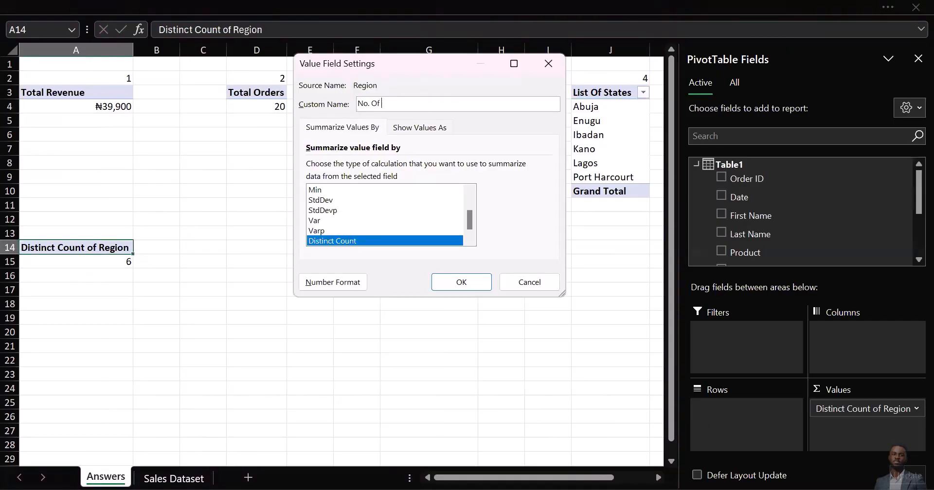
pyautogui.write(' States')
pyautogui.press('Return')
pyautogui.click(59, 263)
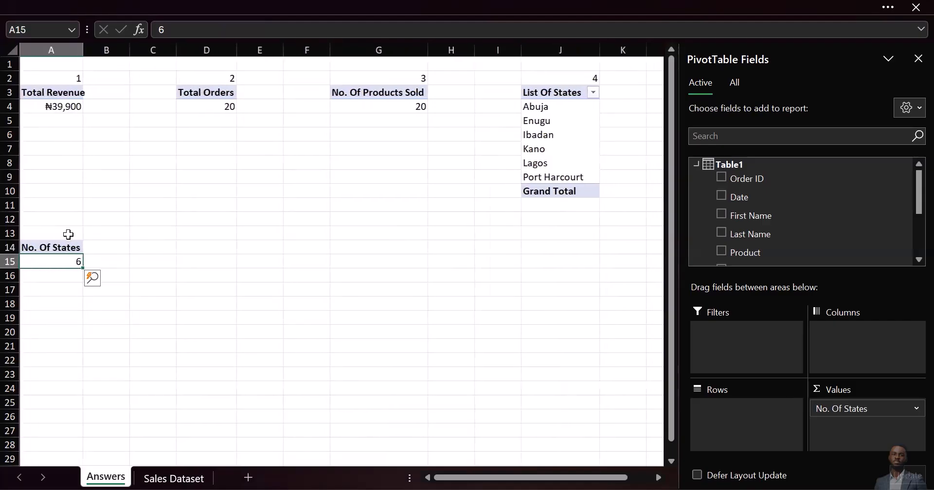
# Enter the question number 5 in cell A13 above the No. Of States PivotTable.
pyautogui.click(68, 234)
pyautogui.doubleClick(68, 235)
pyautogui.write('5')
pyautogui.press('Return')
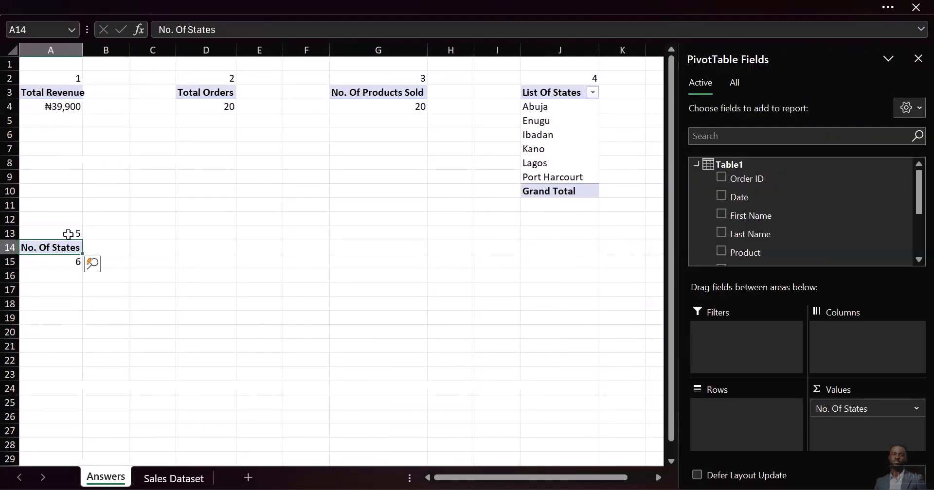
# Enter =COUNTA(UNIQUE(Table1[Region])) in cell J24 of the Sales Dataset sheet to count the distinct states.
pyautogui.click(154, 476)
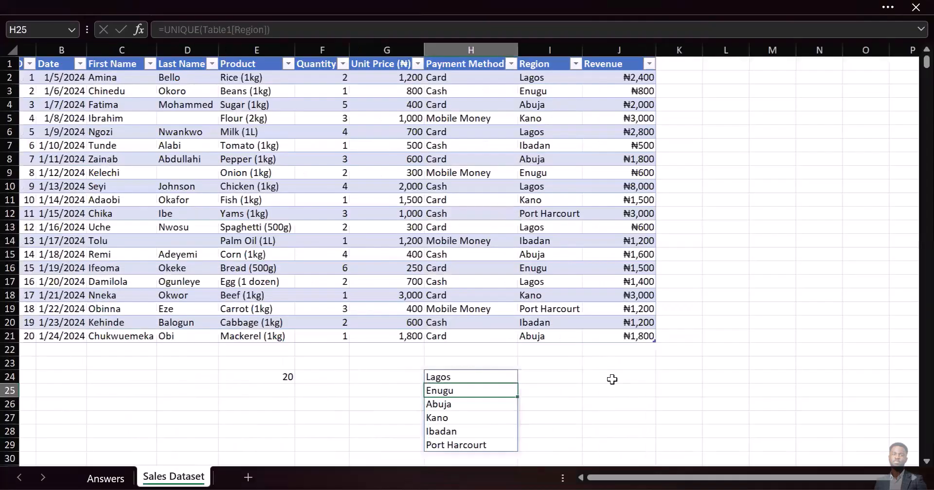
pyautogui.click(590, 377)
pyautogui.write('=')
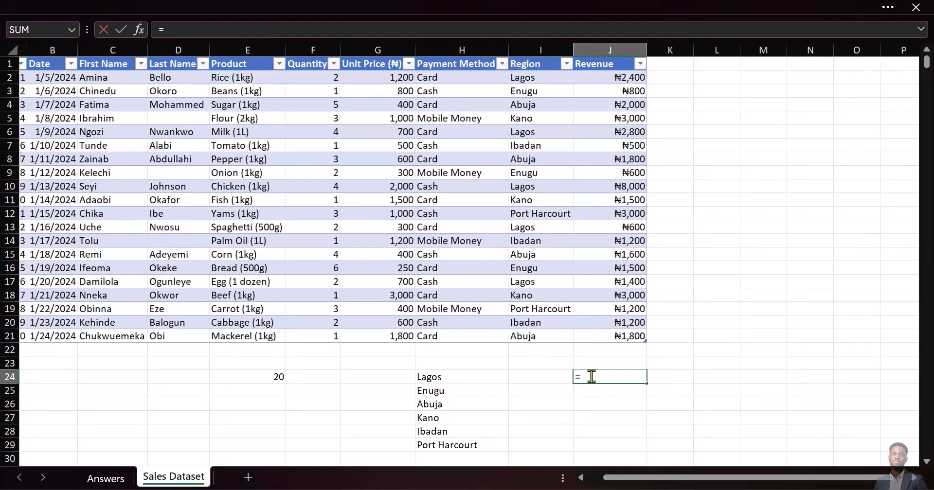
pyautogui.write('count')
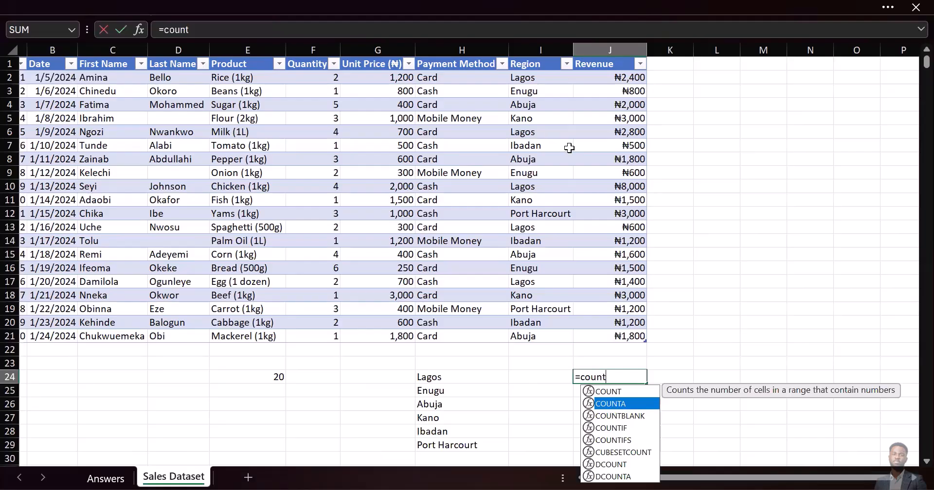
pyautogui.press('Tab')
pyautogui.write('uni')
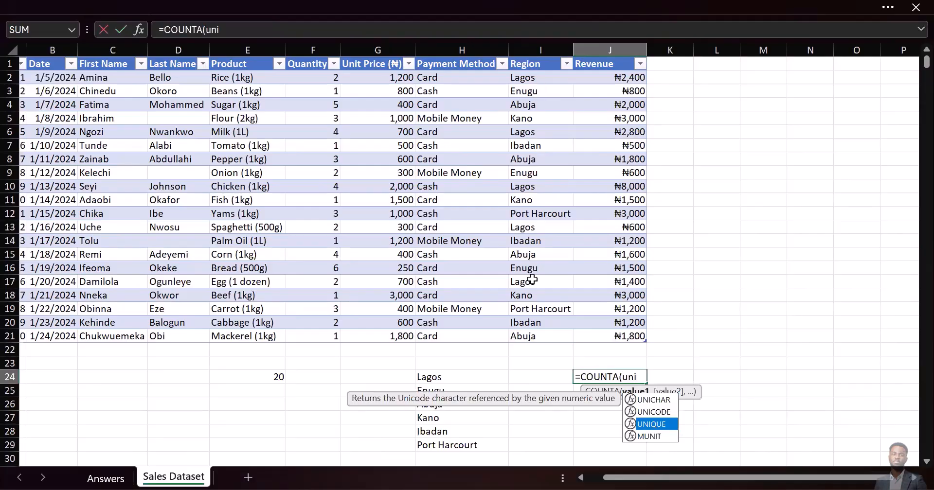
pyautogui.doubleClick(652, 424)
pyautogui.moveTo(539, 78); pyautogui.dragTo(536, 334)
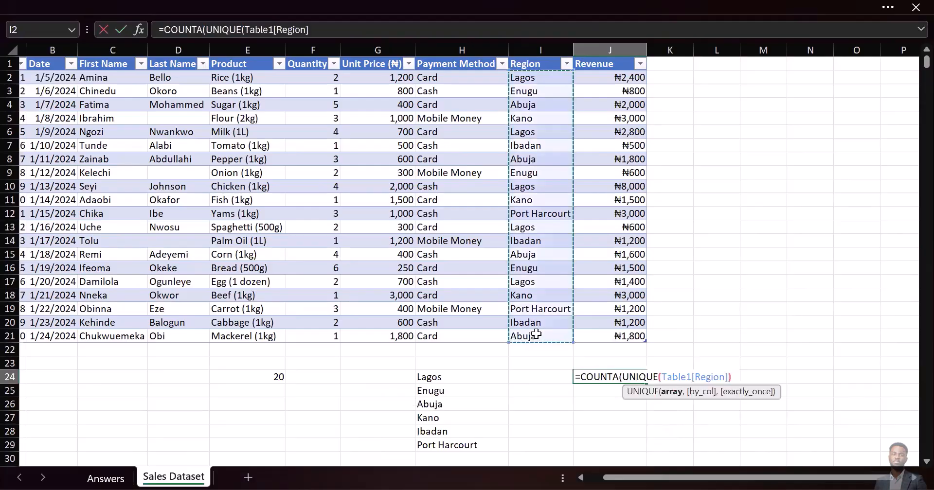
pyautogui.press('Return')
# Format the state count in cell J24 as Number with 0 decimal places.
pyautogui.click(618, 375)
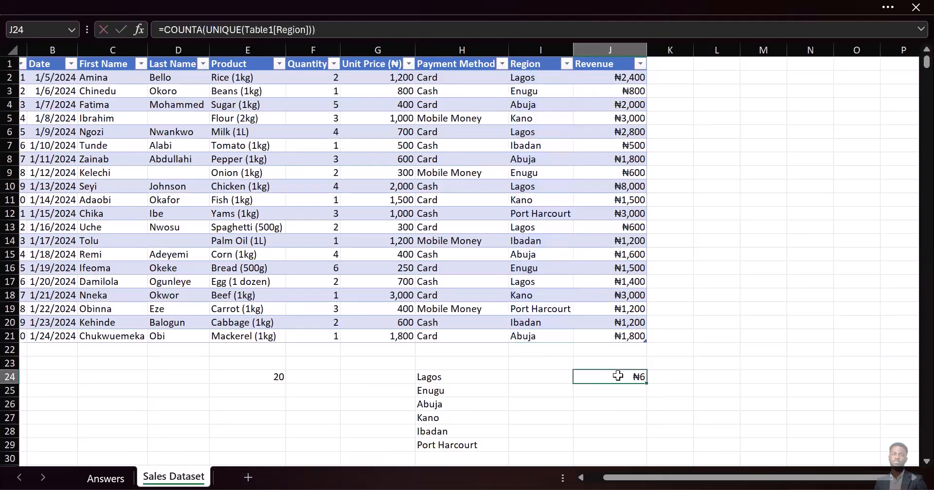
pyautogui.rightClick(618, 376)
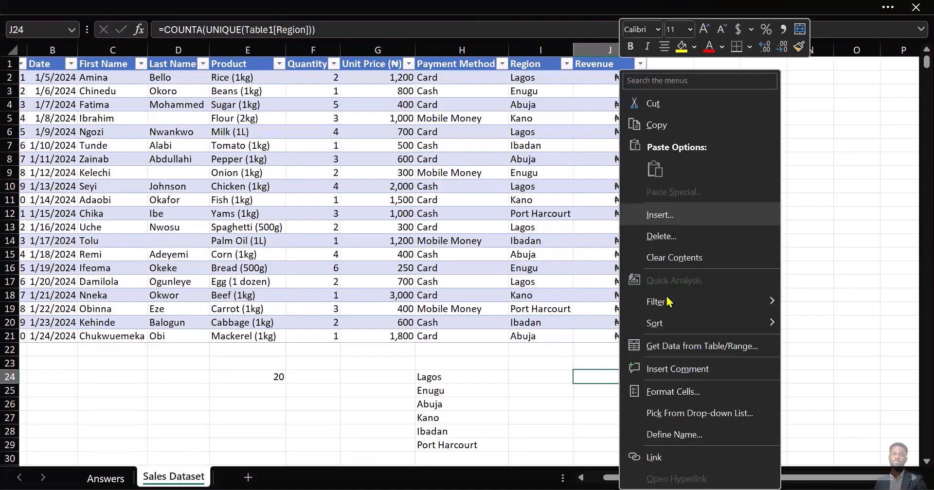
pyautogui.click(670, 395)
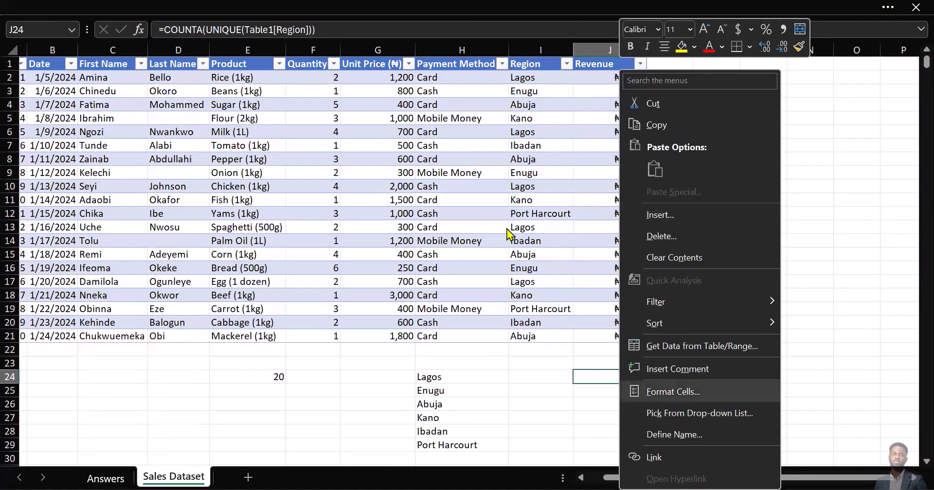
pyautogui.click(517, 191)
pyautogui.click(693, 218)
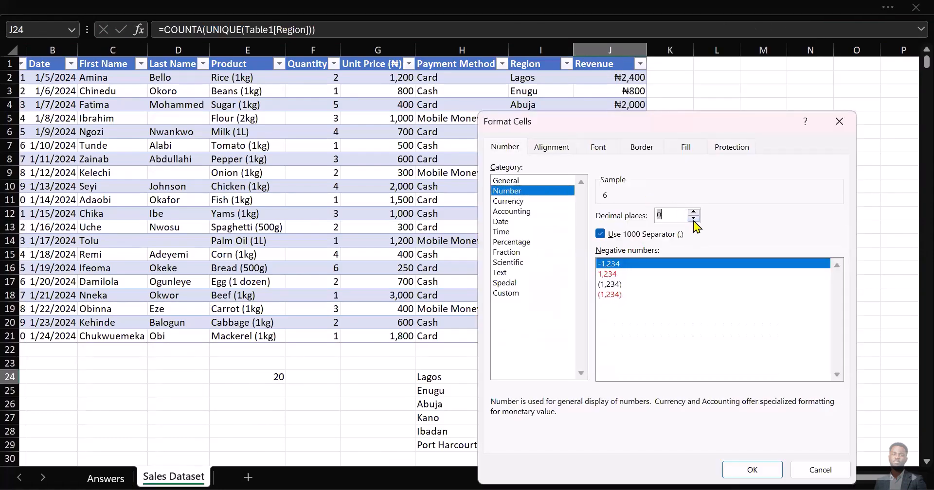
pyautogui.click(774, 471)
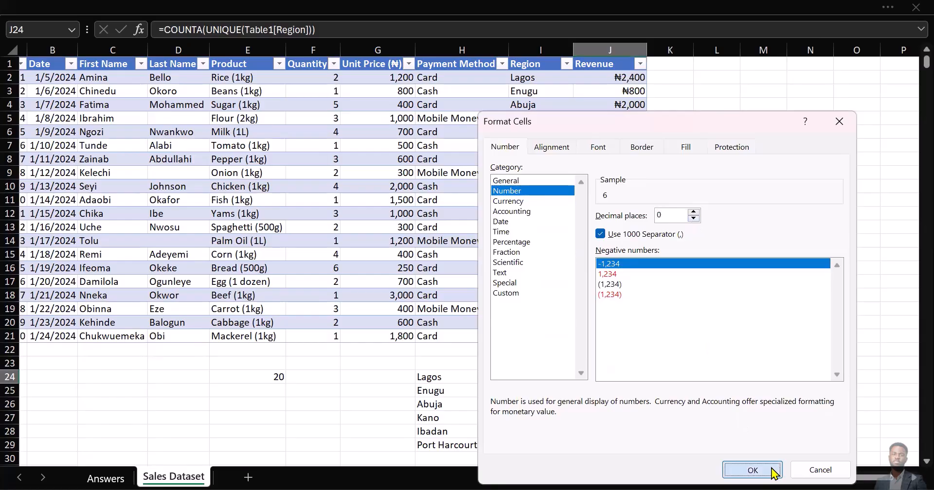
pyautogui.click(696, 375)
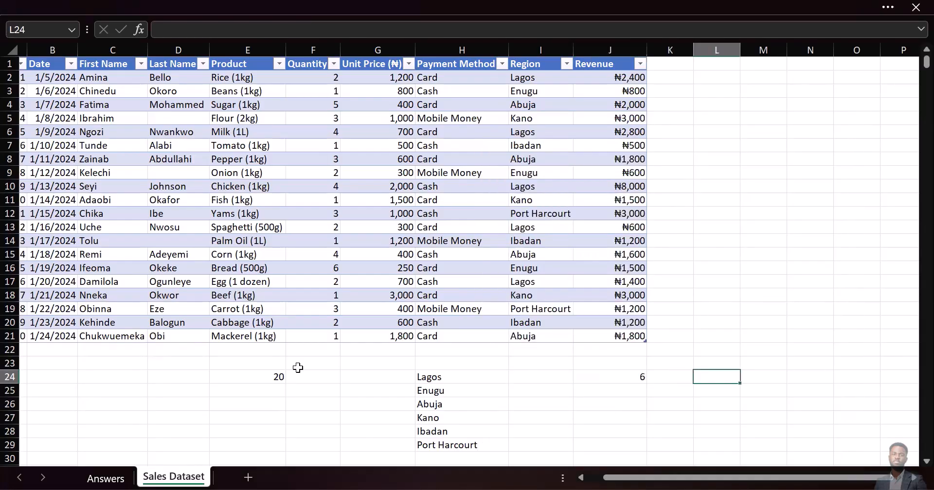
# Read question 6 in the PDF, return to the Sales Dataset sheet and examine the Last Name column for empty cells.
pyautogui.click(107, 474)
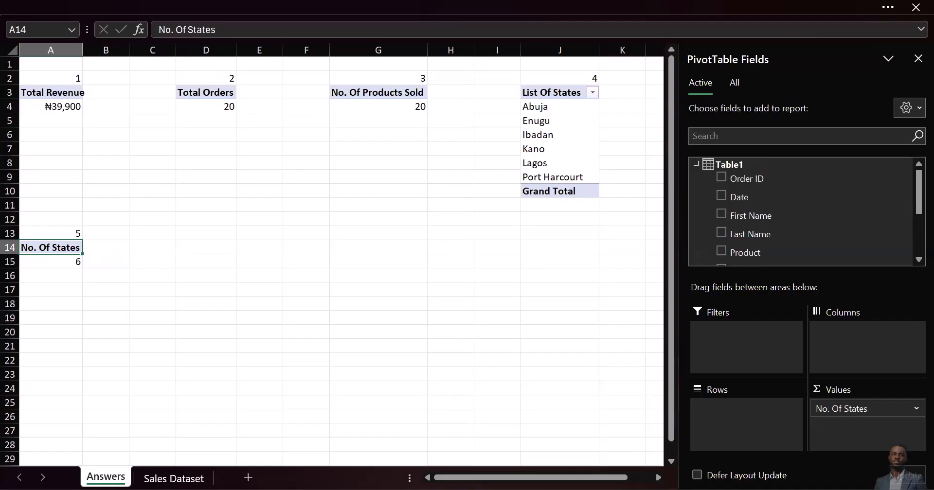
pyautogui.hotkey('alt', 'Tab')
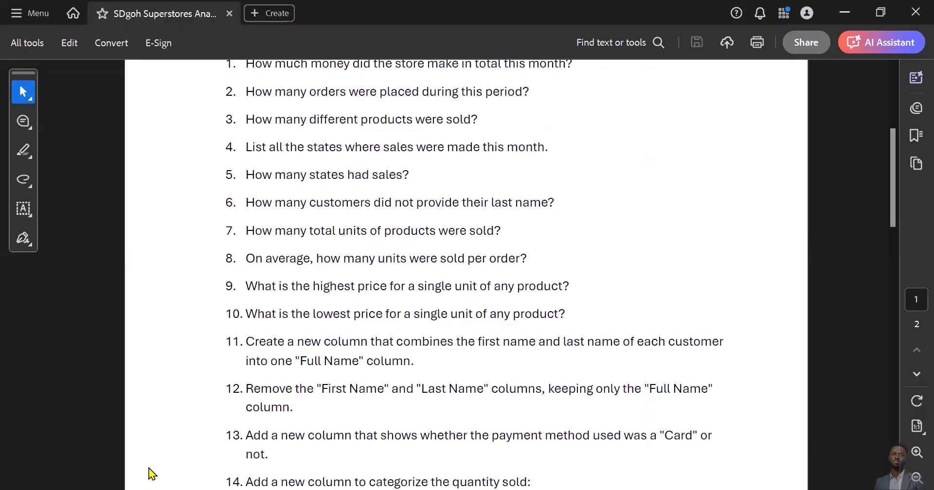
pyautogui.hotkey('alt', 'Tab')
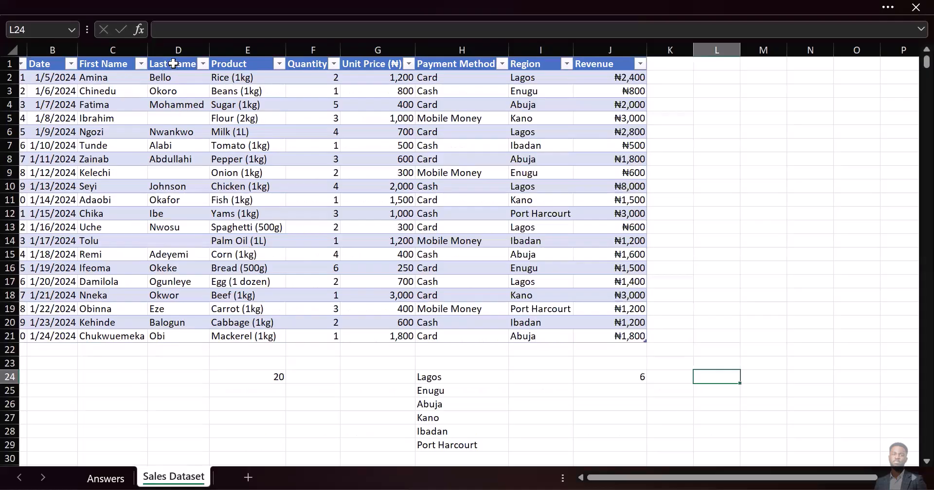
pyautogui.click(171, 118)
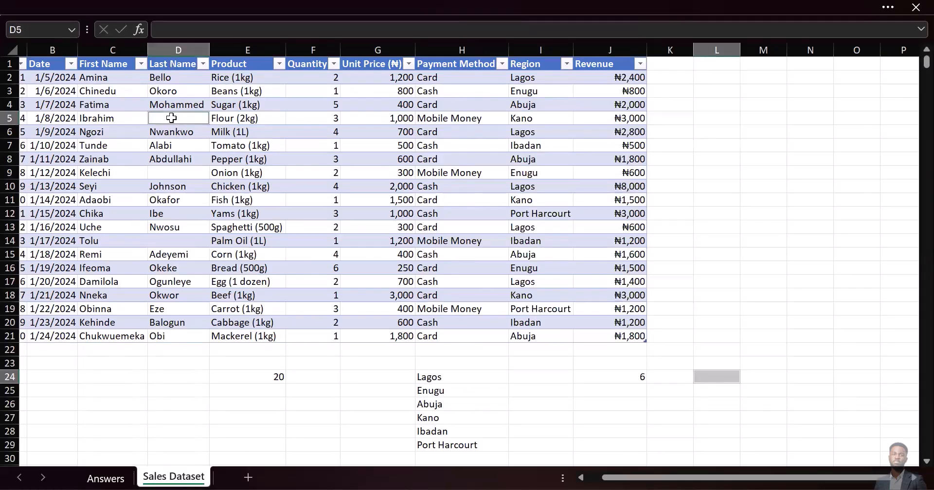
pyautogui.keyDown('ctrl'); pyautogui.click(170, 173); pyautogui.keyUp('ctrl')
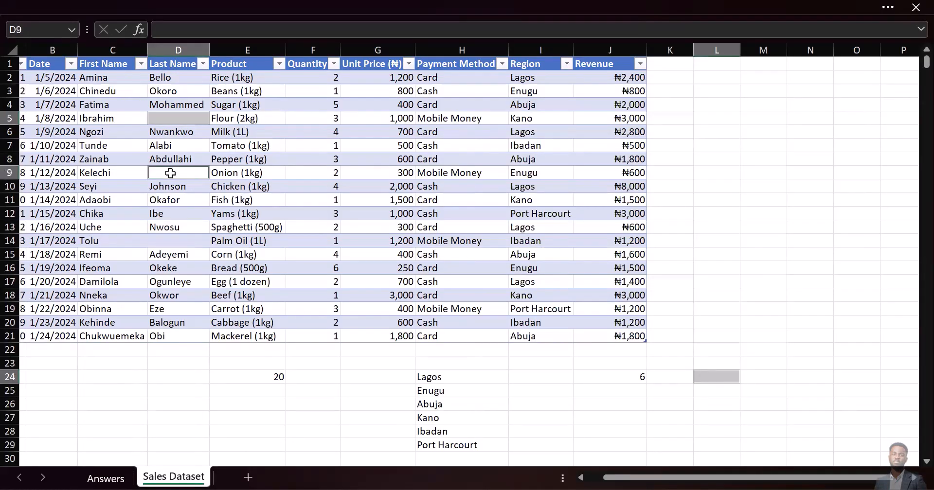
pyautogui.keyDown('ctrl'); pyautogui.click(173, 244); pyautogui.keyUp('ctrl')
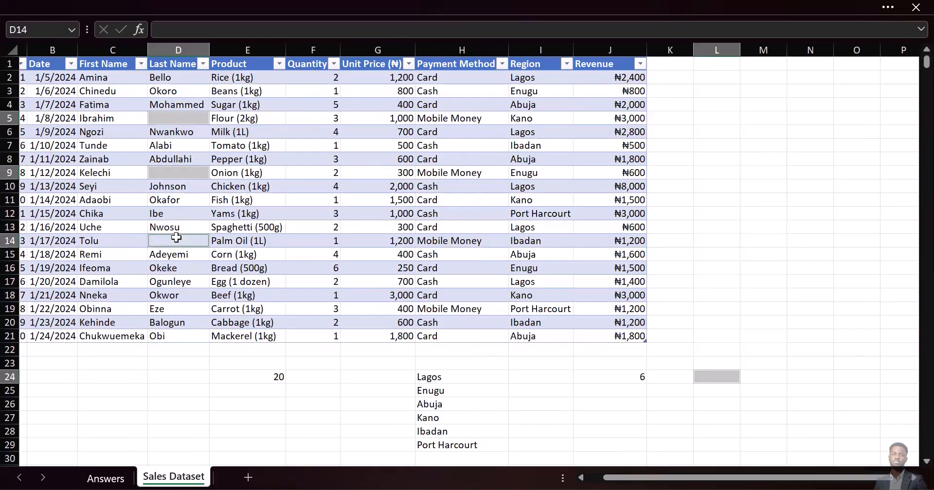
pyautogui.click(163, 390)
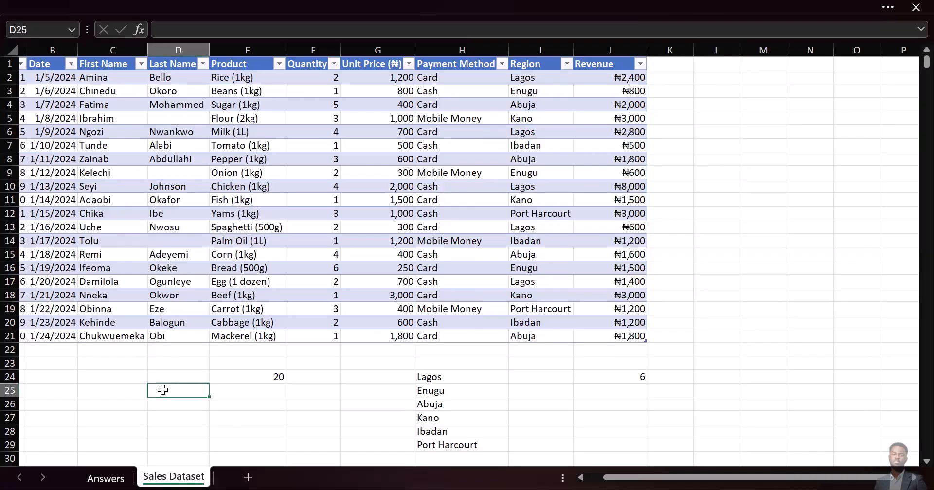
# Enter =COUNTBLANK(Table1[Last Name]) in cell C27 to count the customers without a last name.
pyautogui.click(94, 417)
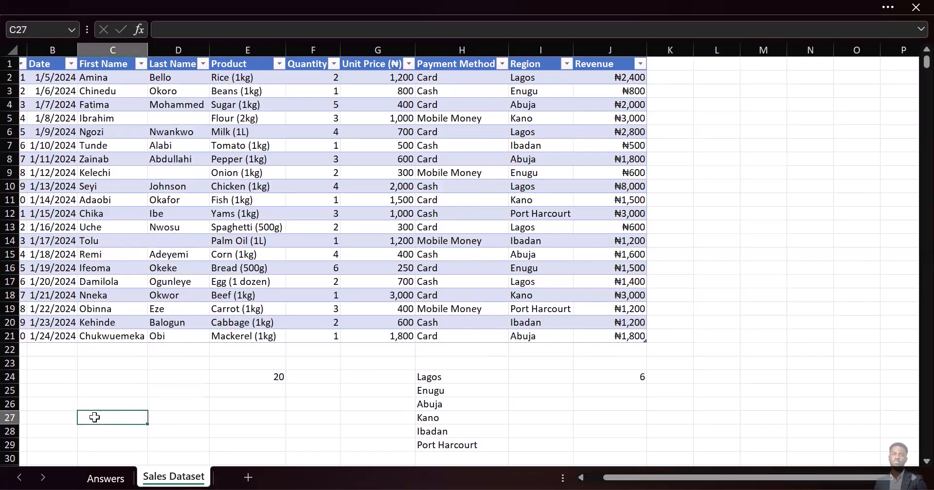
pyautogui.write('=Countbl')
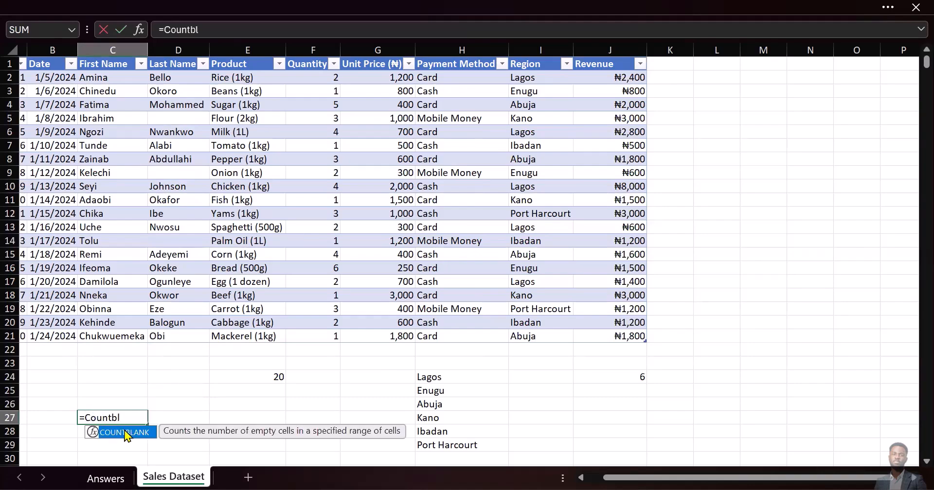
pyautogui.press('Tab')
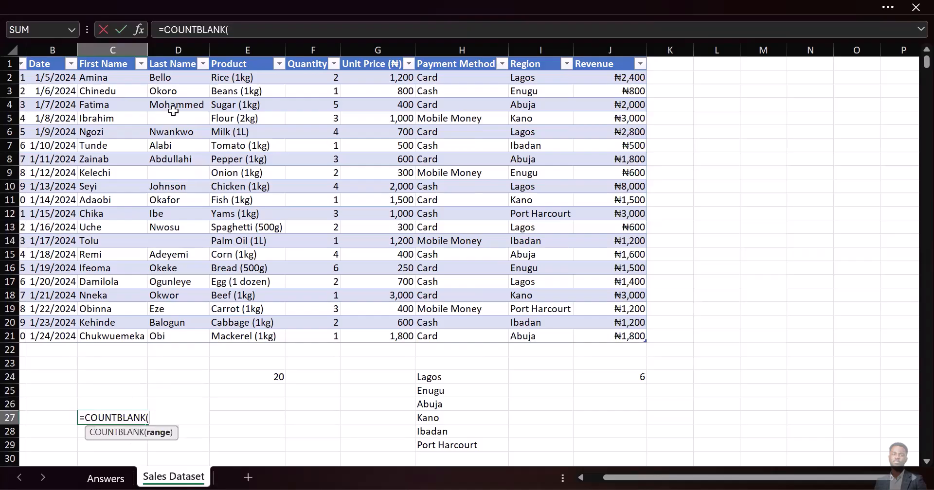
pyautogui.click(178, 77)
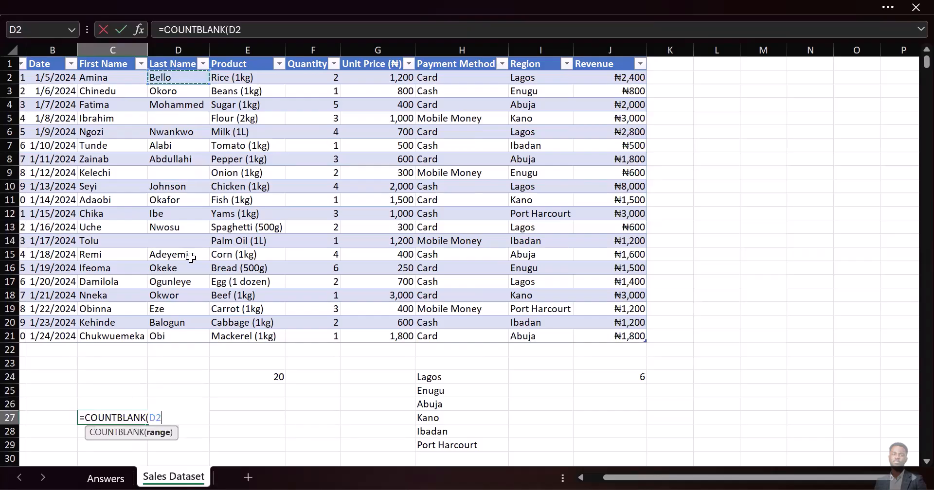
pyautogui.keyDown('shift'); pyautogui.click(184, 332); pyautogui.keyUp('shift')
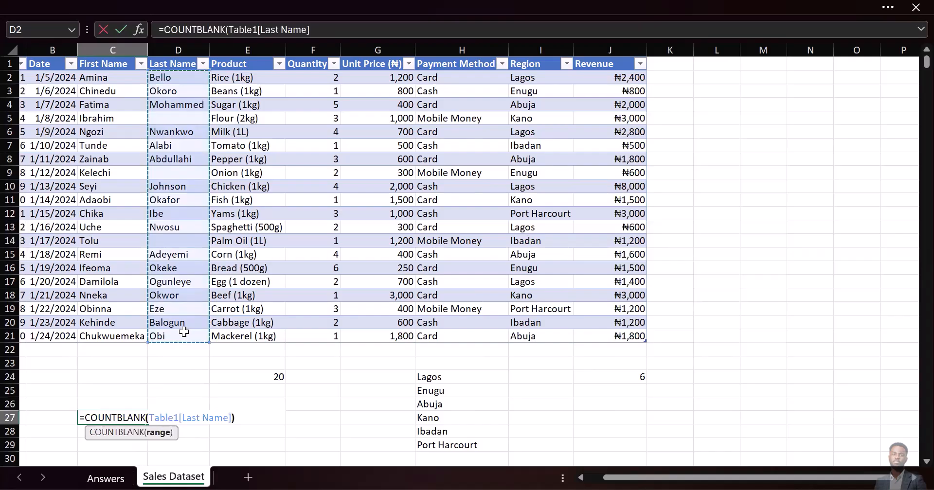
pyautogui.press('Return')
pyautogui.click(125, 420)
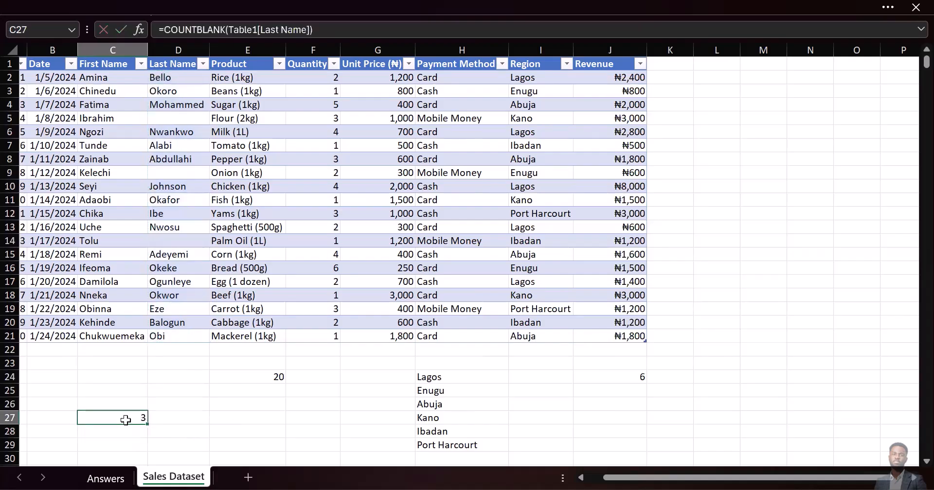
# Copy the No. Of States PivotTable on the Answers sheet to cell D14.
pyautogui.click(103, 477)
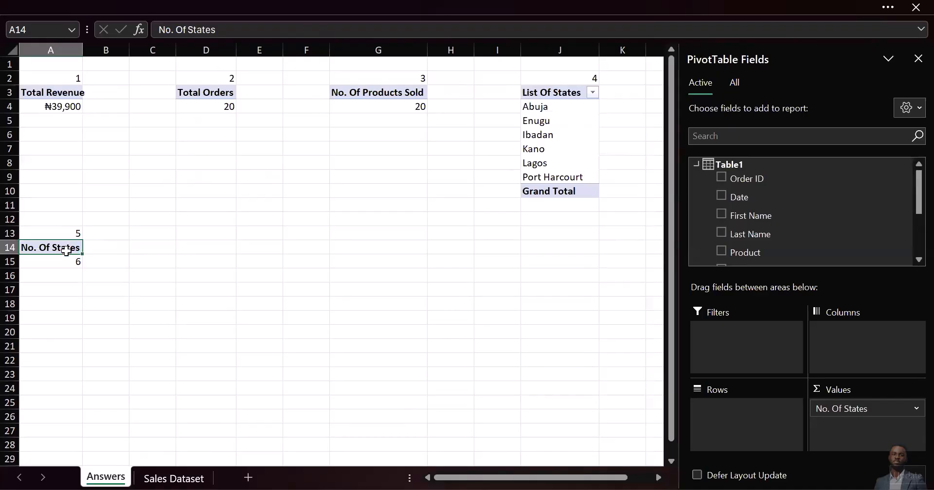
pyautogui.moveTo(67, 250); pyautogui.dragTo(68, 259)
pyautogui.hotkey('ctrl', 'c')
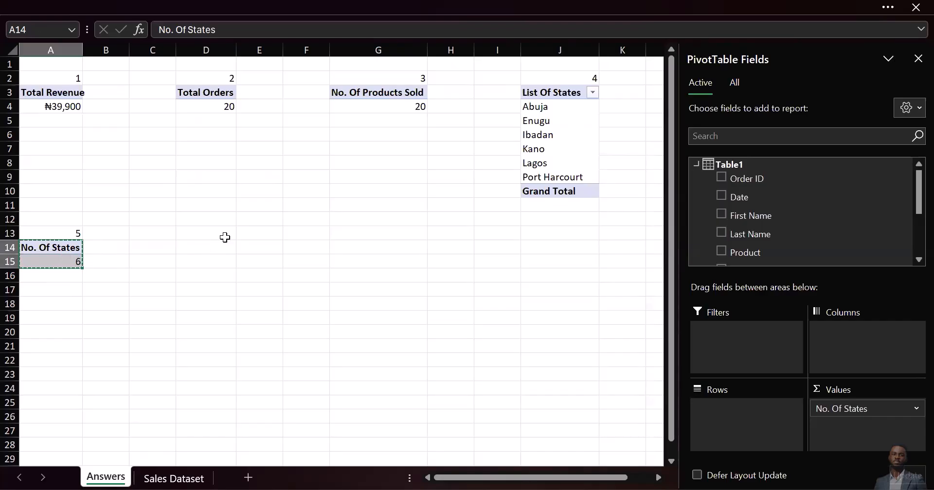
pyautogui.click(210, 248)
pyautogui.hotkey('ctrl', 'v')
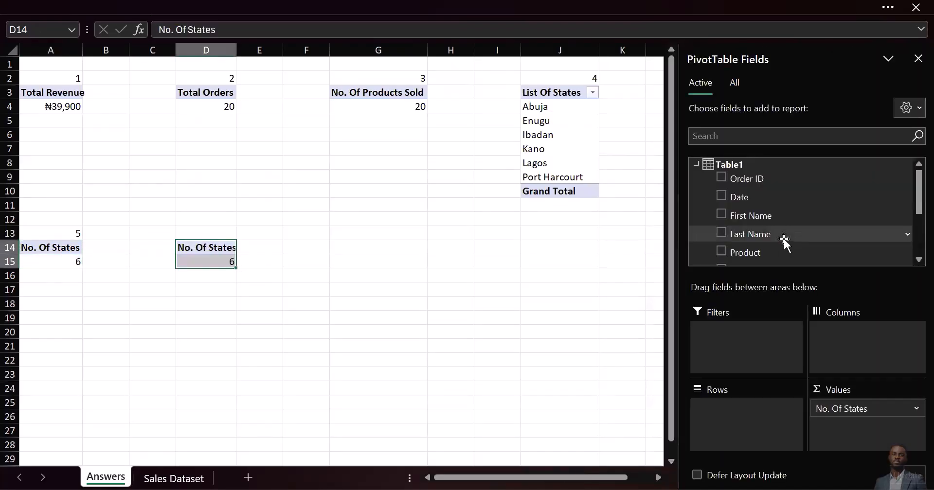
# Replace the Region field with Last Name as rows in the PivotTable at cell D14.
pyautogui.scroll(-3, 785, 241)
pyautogui.click(721, 230)
pyautogui.click(721, 230)
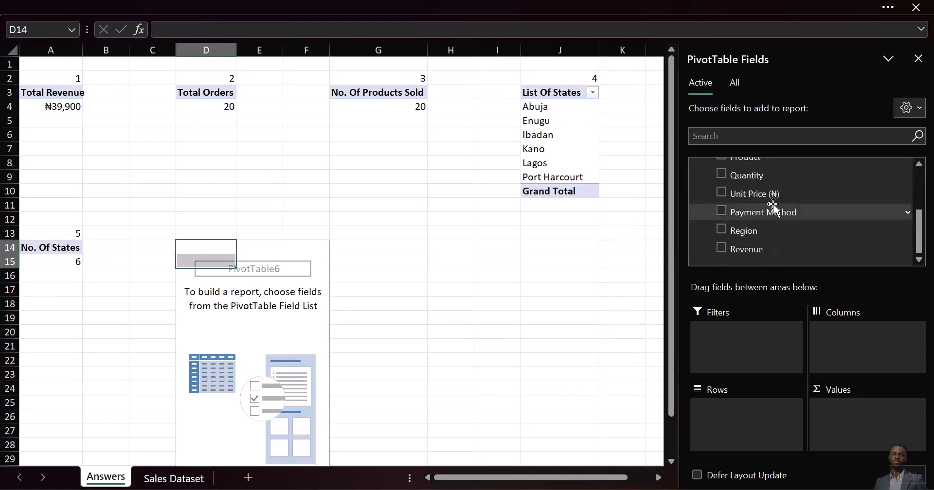
pyautogui.scroll(3, 773, 207)
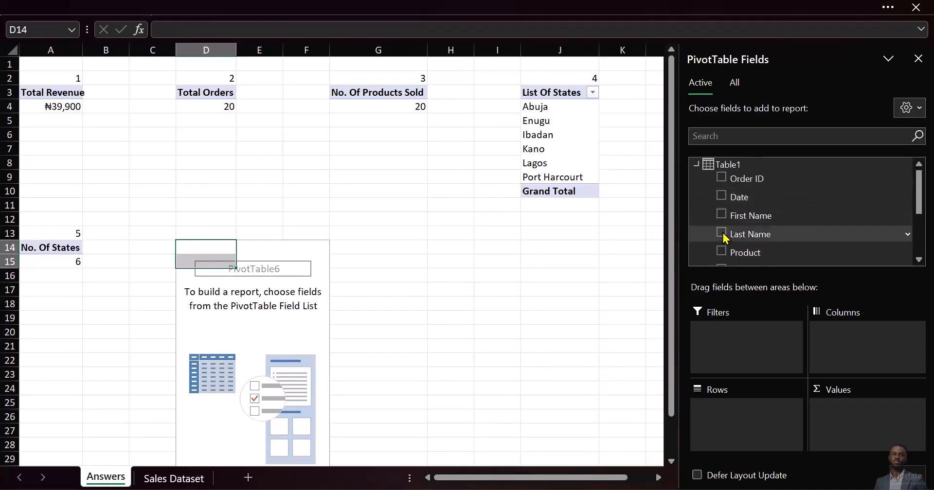
pyautogui.click(721, 233)
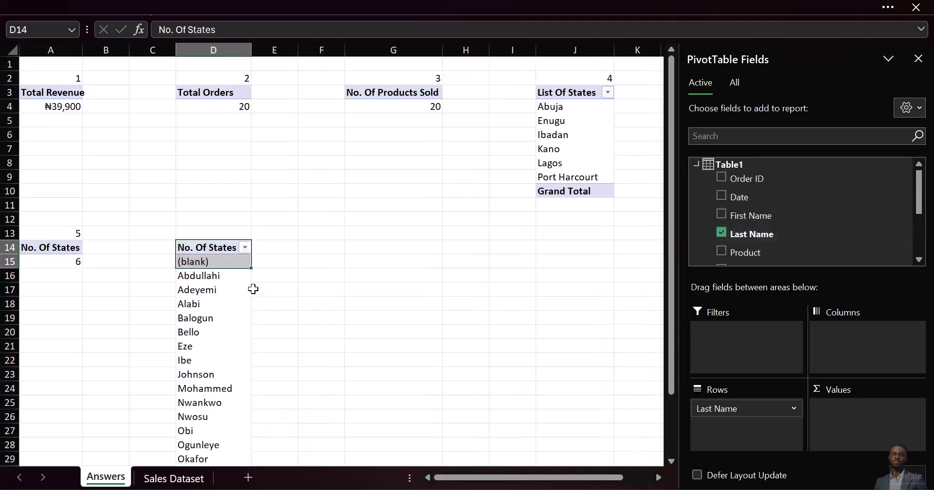
# Filter the Last Name rows of the PivotTable at cell D14 to only (blank).
pyautogui.scroll(-1, 253, 289)
pyautogui.scroll(-1, 253, 288)
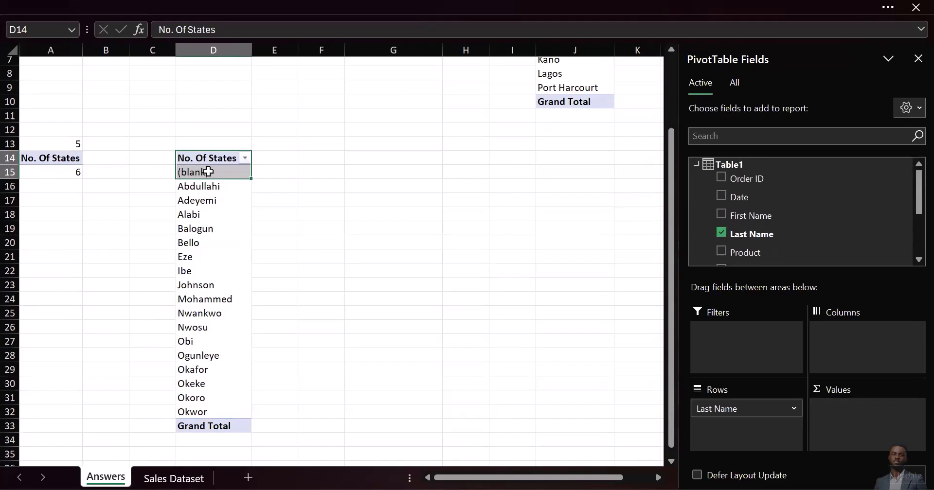
pyautogui.click(245, 157)
pyautogui.click(93, 327)
pyautogui.click(93, 340)
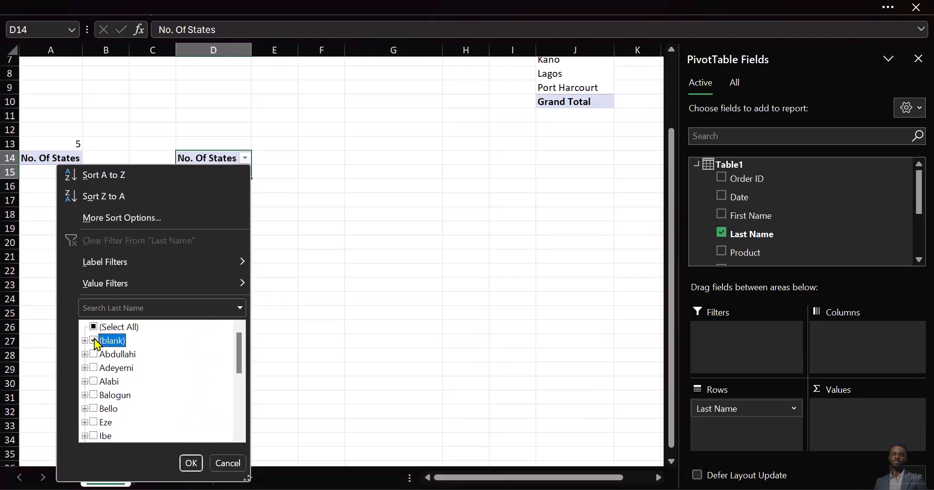
pyautogui.click(191, 463)
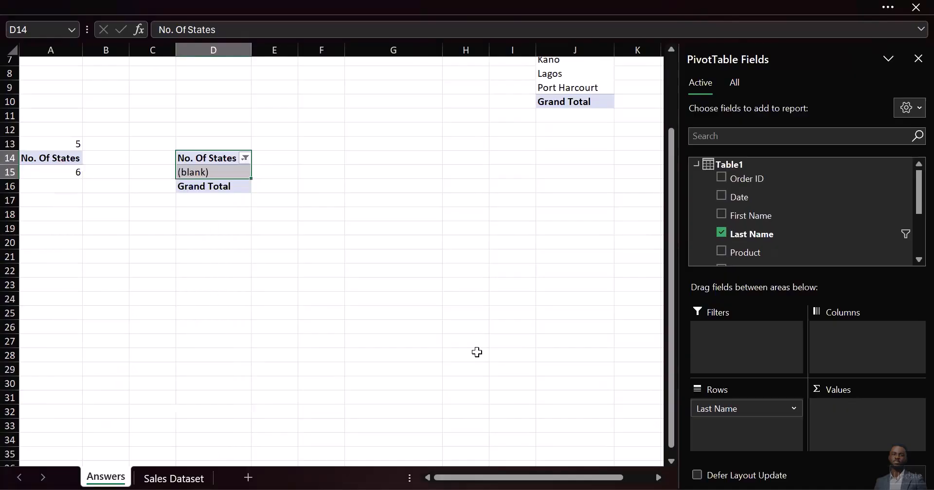
# Add Order ID as values to the PivotTable at cell D14 and summarize it by Distinct Count.
pyautogui.moveTo(770, 184); pyautogui.dragTo(854, 413)
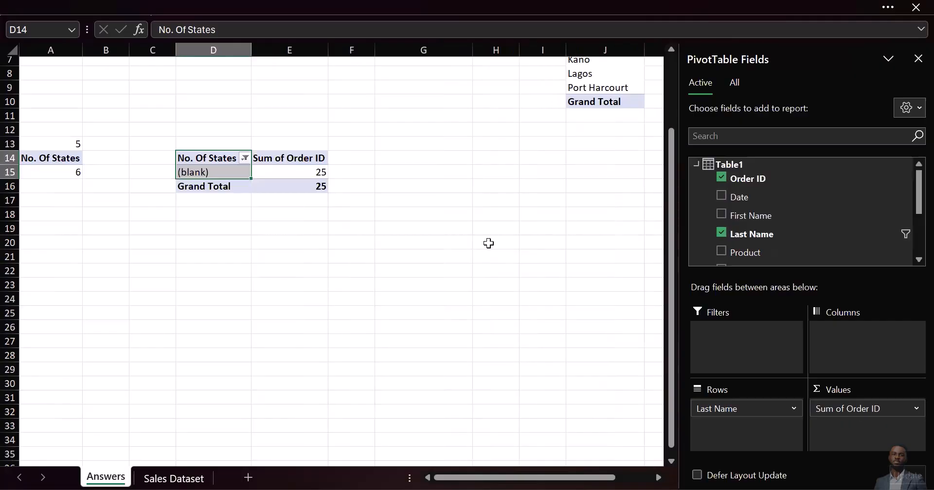
pyautogui.rightClick(292, 170)
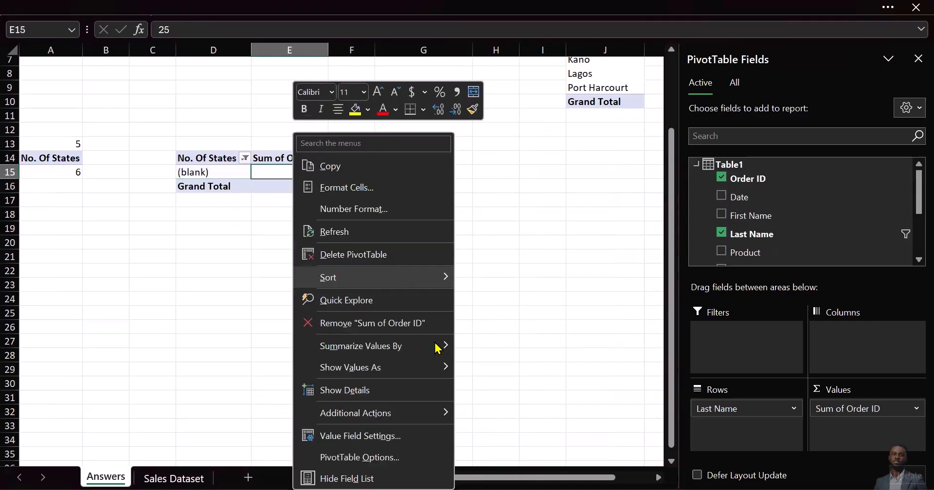
pyautogui.moveTo(437, 348)
pyautogui.click(494, 456)
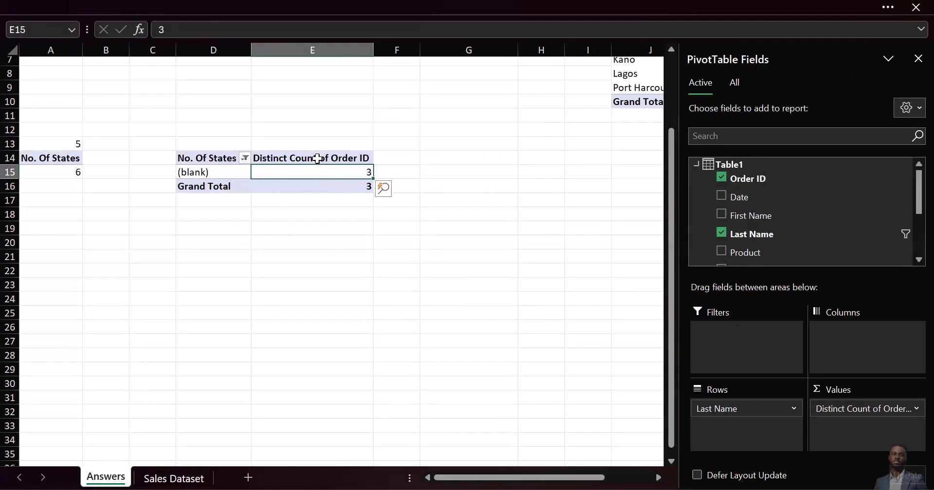
# Rename the row header in cell D14 of the PivotTable to Customers.
pyautogui.doubleClick(203, 158)
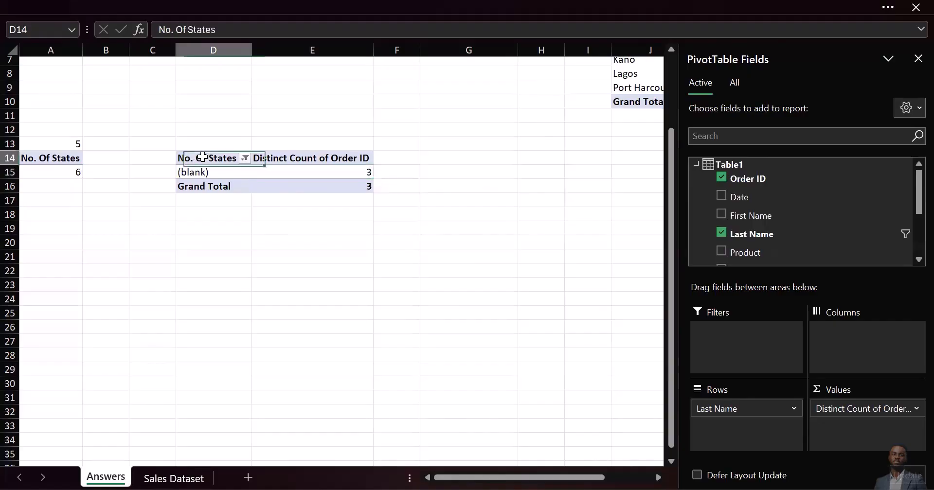
pyautogui.hotkey('ctrl', 'a')
pyautogui.write('C')
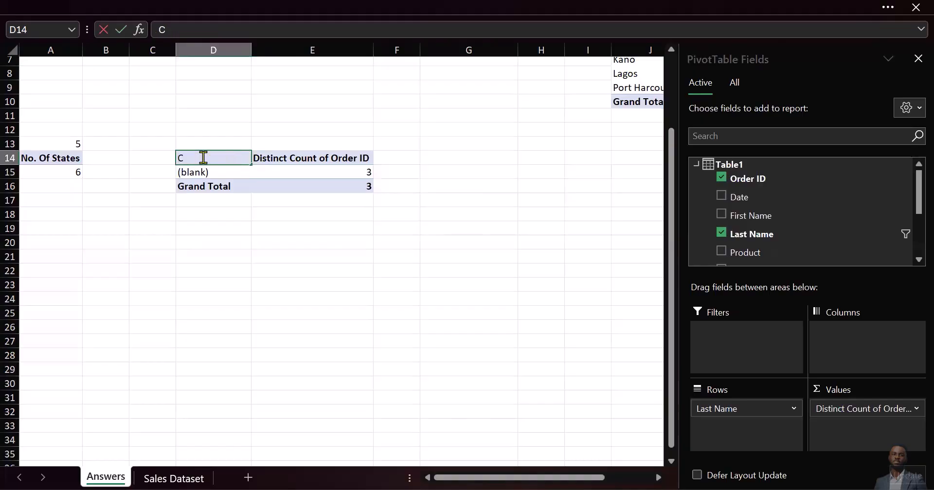
pyautogui.write('ustomers')
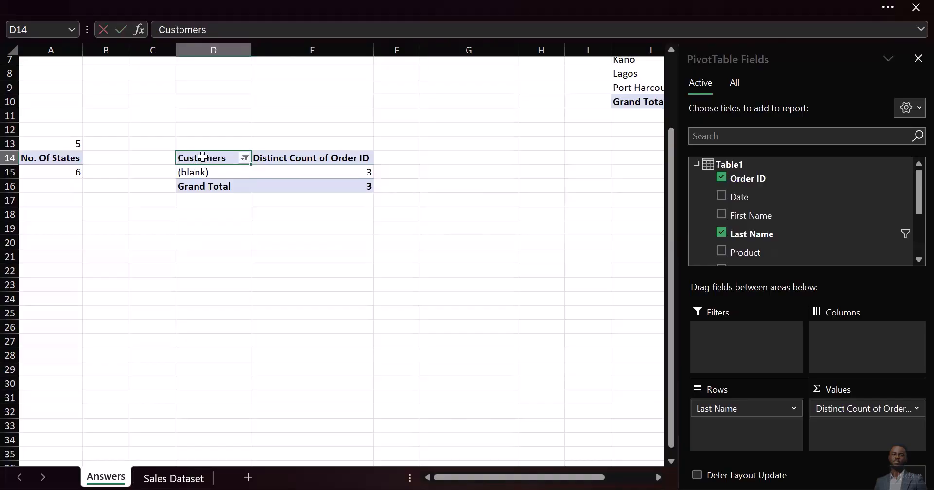
pyautogui.press('Return')
# Set the custom name of the PivotTable's Order ID value field in cell E14 to No Surnames.
pyautogui.click(300, 160)
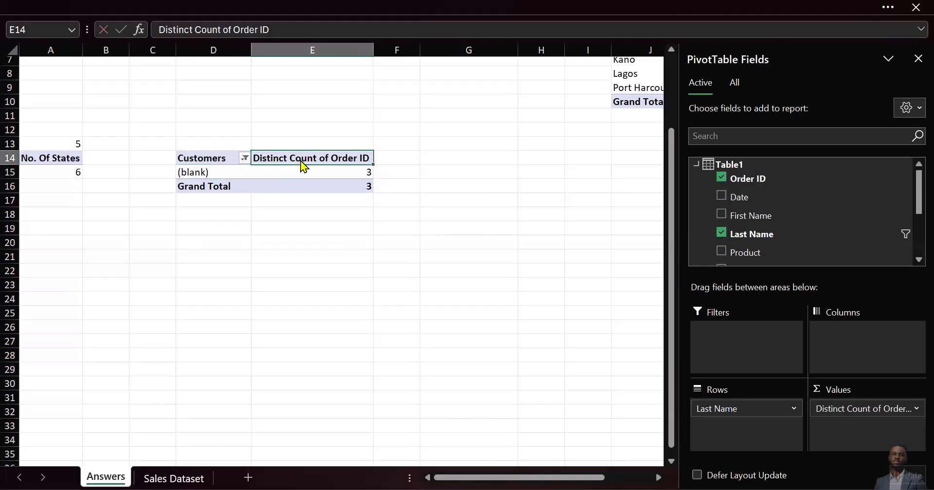
pyautogui.doubleClick(301, 161)
pyautogui.write('No Surnames')
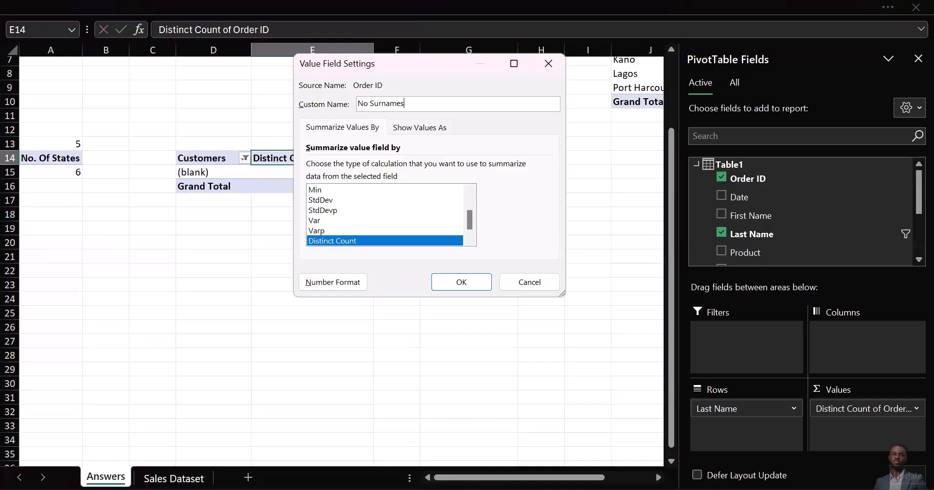
pyautogui.press('Return')
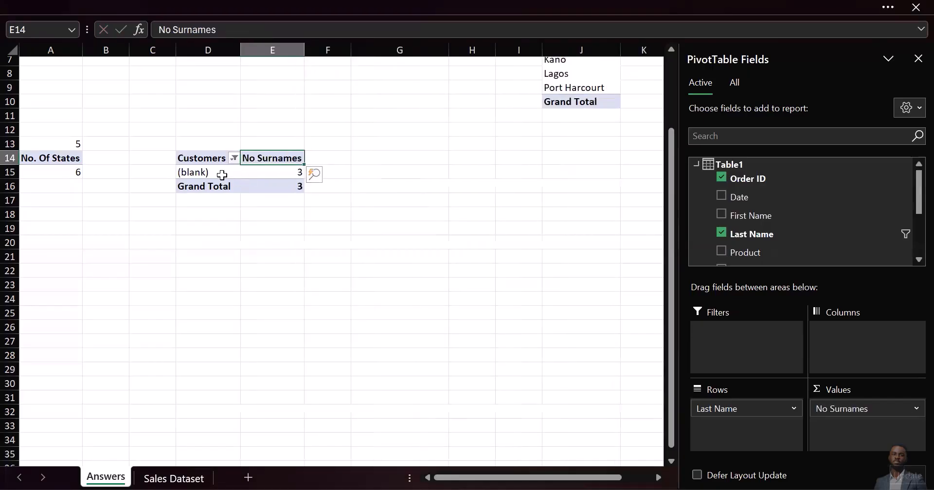
# Enter =D15 in cell D18 and fill the formula across to E18.
pyautogui.click(189, 218)
pyautogui.write('=')
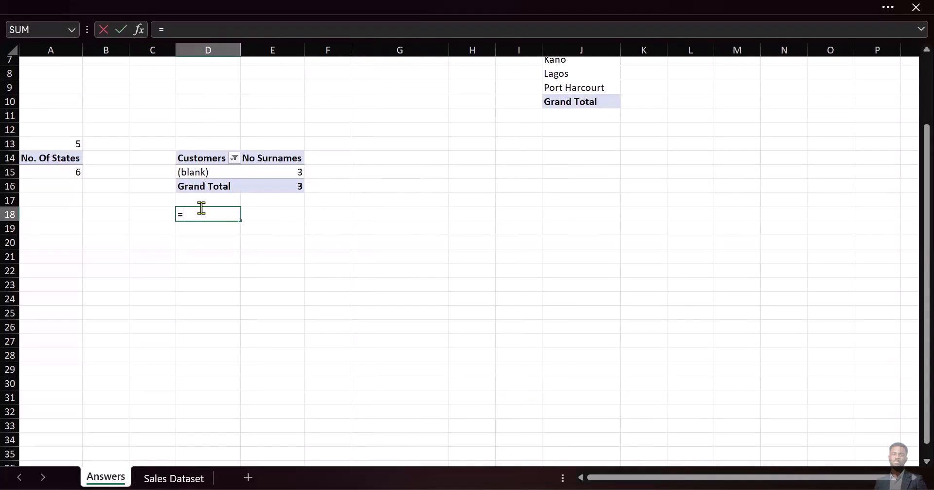
pyautogui.write('d15')
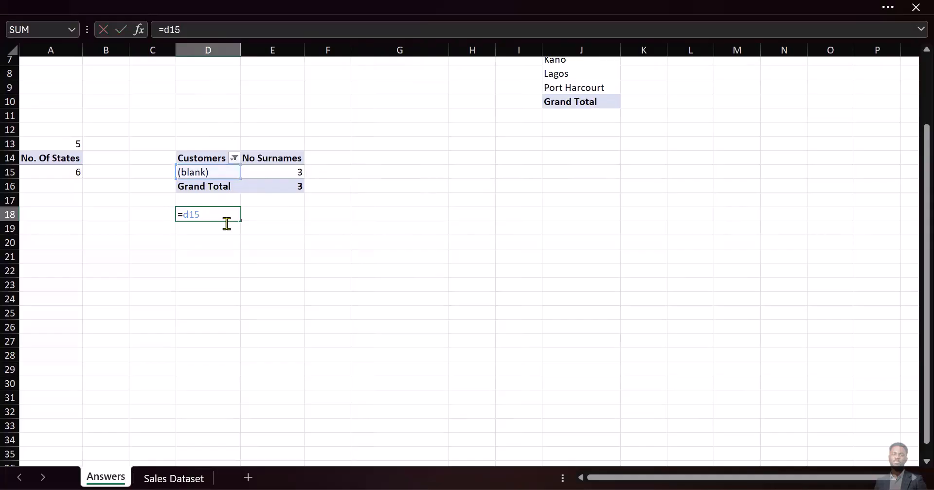
pyautogui.press('Return')
pyautogui.click(227, 215)
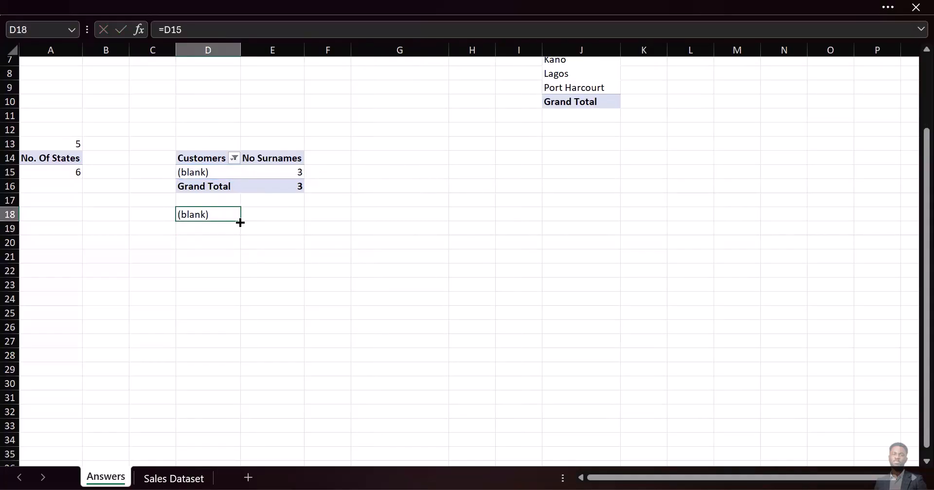
pyautogui.moveTo(240, 221); pyautogui.dragTo(296, 223)
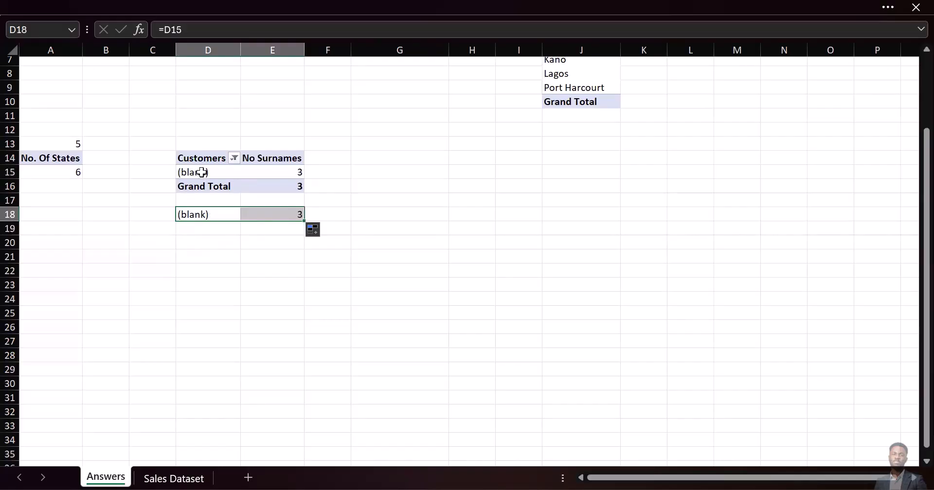
# Copy the (blank) row in D15:E15 and paste it into D18:E18 as values only.
pyautogui.moveTo(201, 172); pyautogui.dragTo(272, 173)
pyautogui.hotkey('ctrl', 'c')
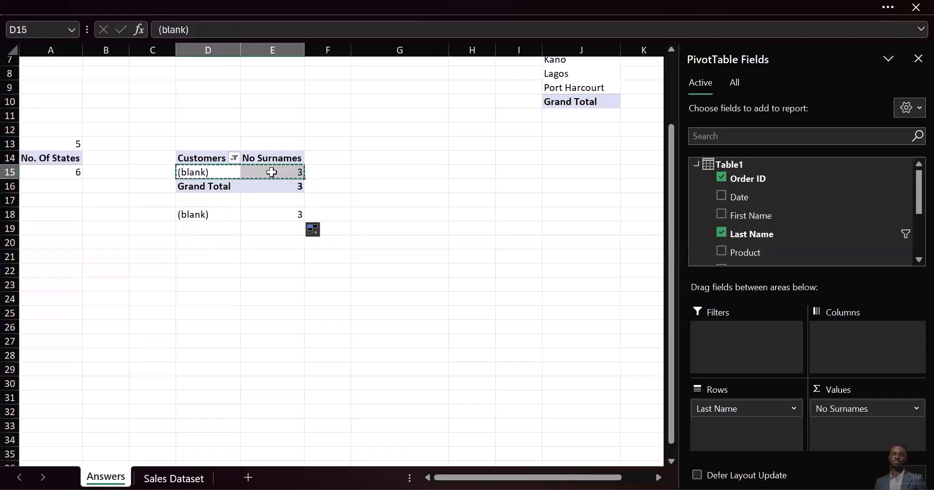
pyautogui.moveTo(193, 214); pyautogui.dragTo(261, 211)
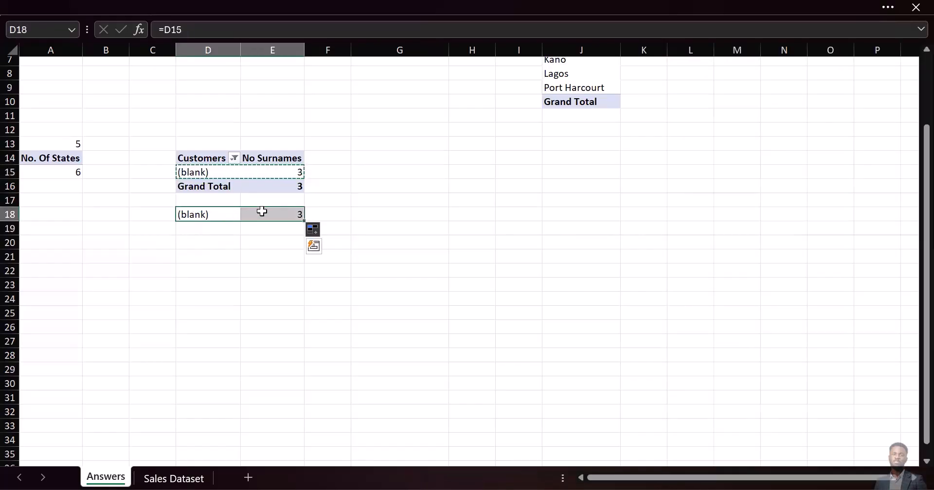
pyautogui.press('ctrl')
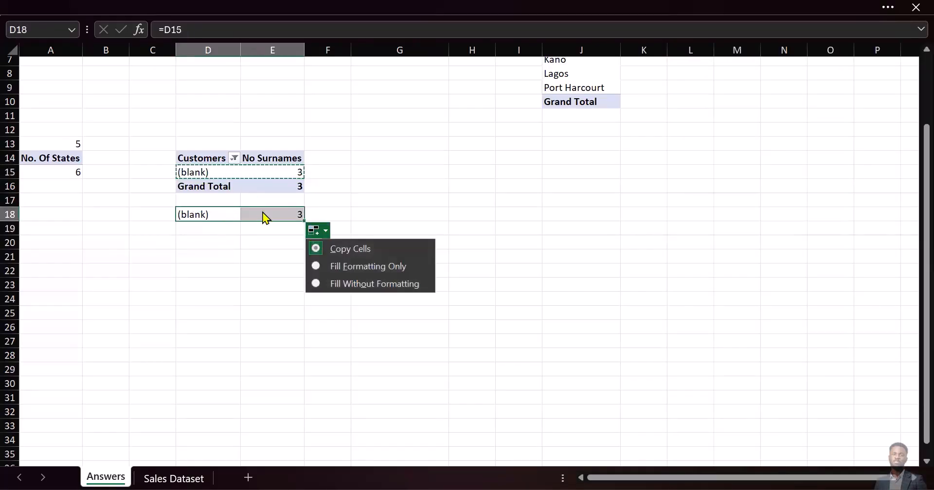
pyautogui.press('Escape')
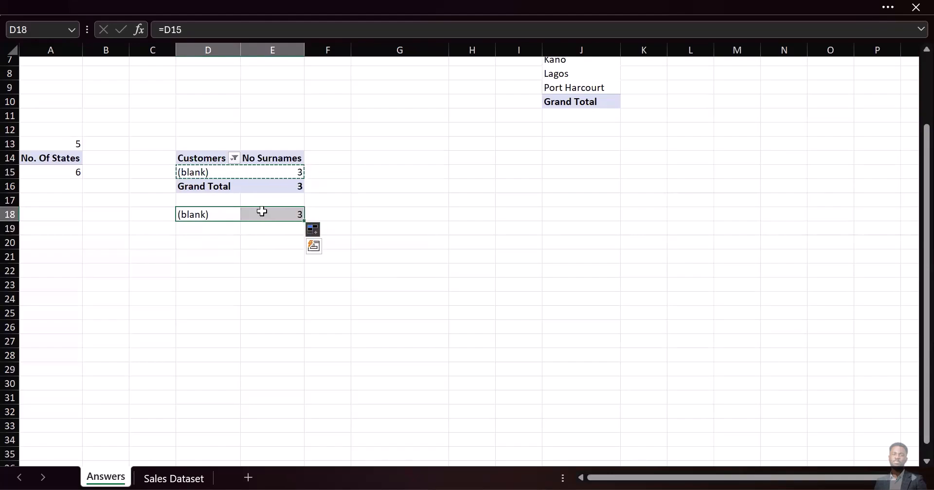
pyautogui.hotkey('ctrl', 'alt', 'v')
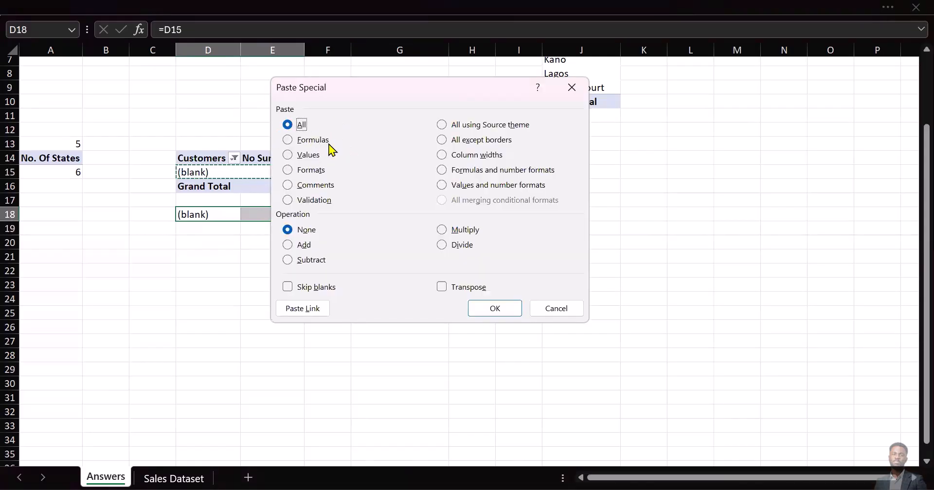
pyautogui.click(288, 156)
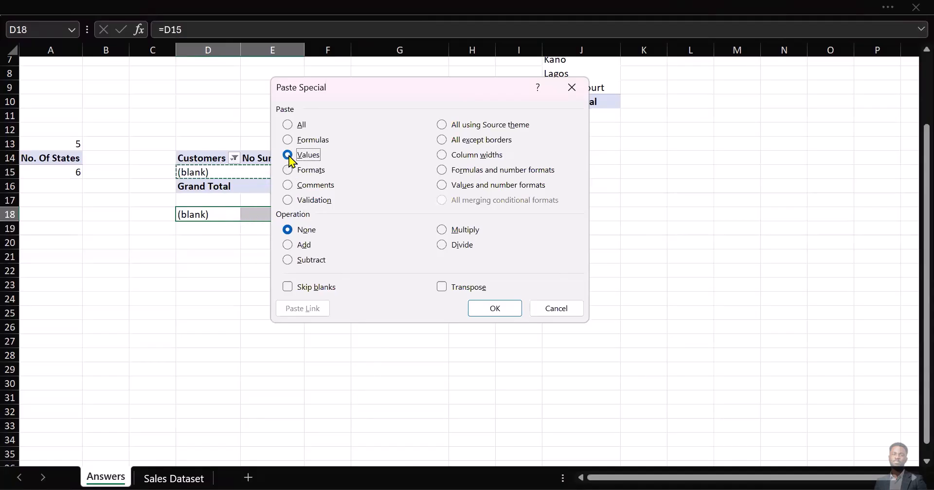
pyautogui.click(481, 306)
pyautogui.click(423, 281)
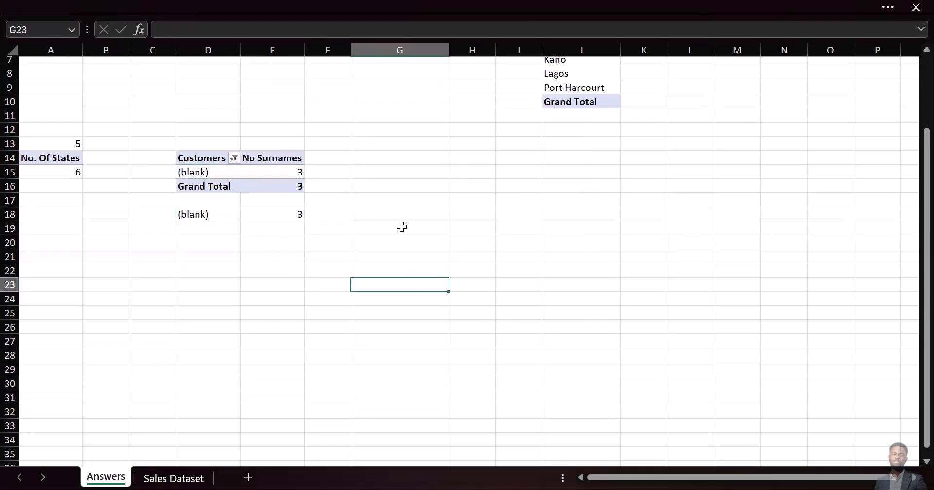
# Enter the question number 6 in cell E13 above the No Surnames header.
pyautogui.scroll(2, 402, 227)
pyautogui.click(282, 235)
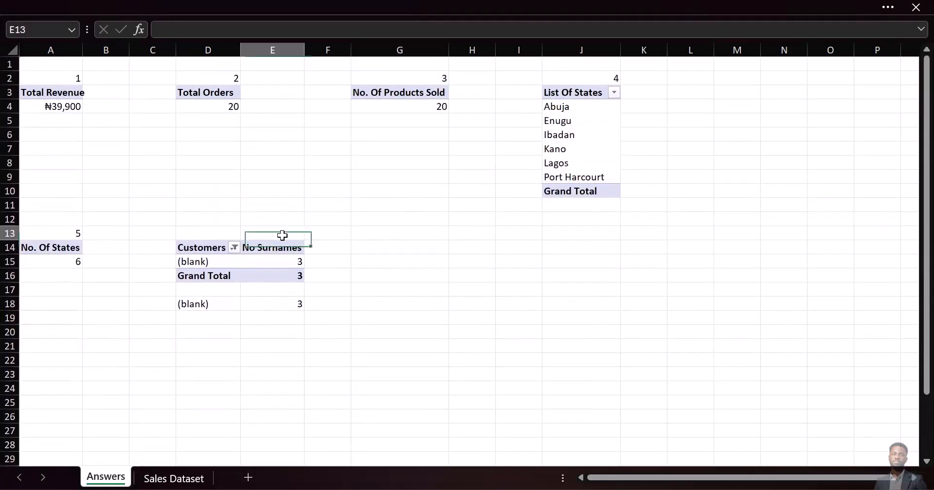
pyautogui.write('6')
pyautogui.press('Return')
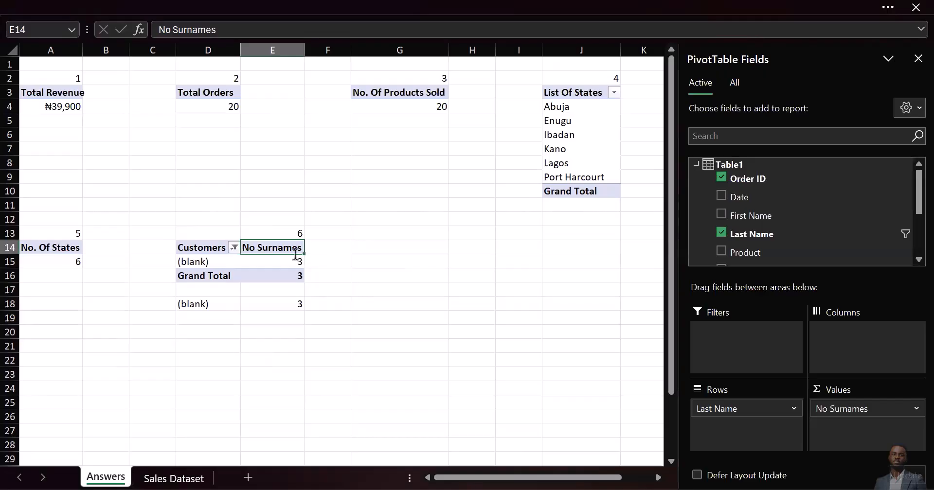
# Check question 7 in the PDF, then enter =SUM(Table1[Quantity]) in cell E26 of the Sales Dataset sheet to total the units sold.
pyautogui.hotkey('alt', 'Tab')
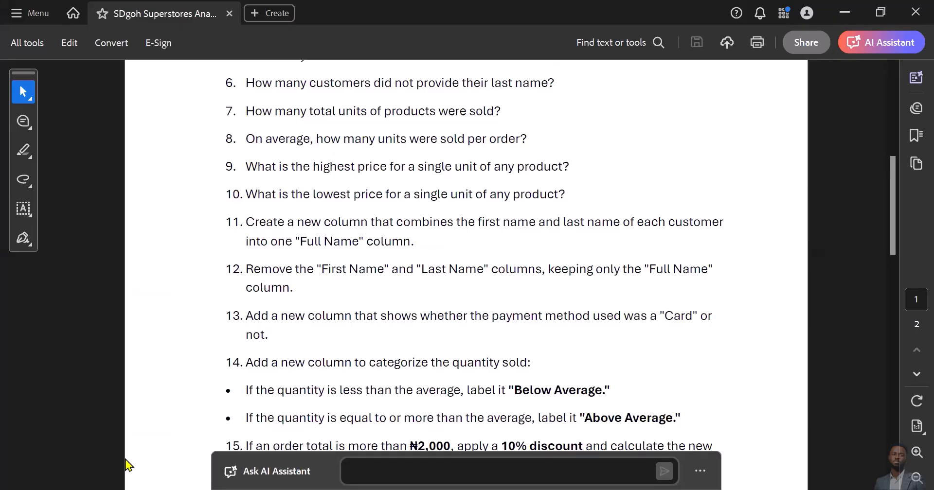
pyautogui.hotkey('alt', 'Tab')
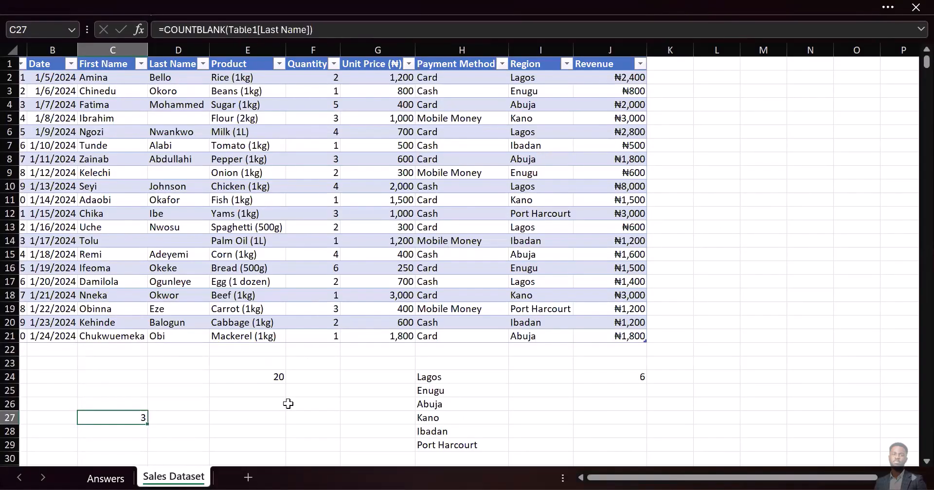
pyautogui.click(257, 407)
pyautogui.write('=')
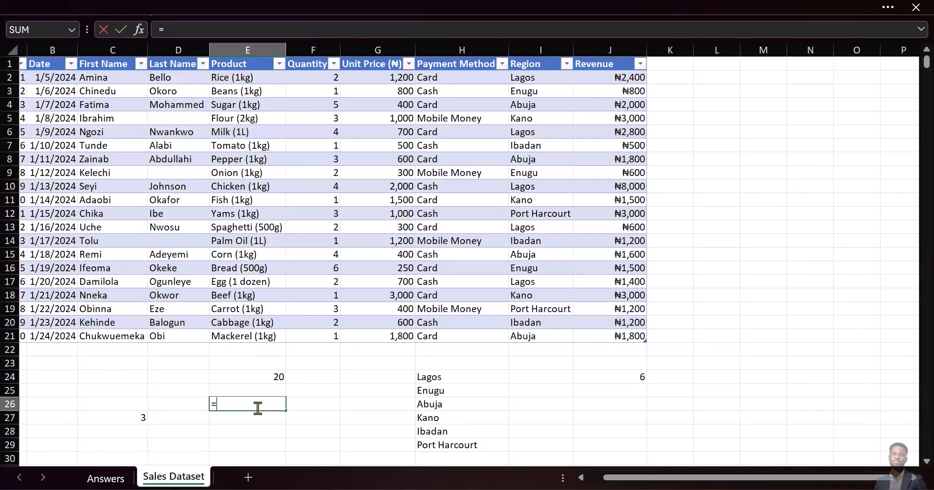
pyautogui.write('sum')
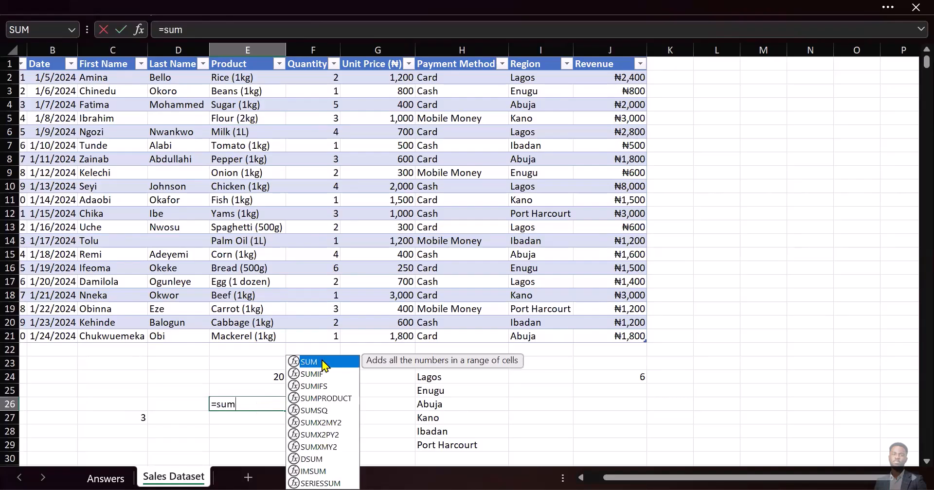
pyautogui.doubleClick(322, 360)
pyautogui.click(319, 77)
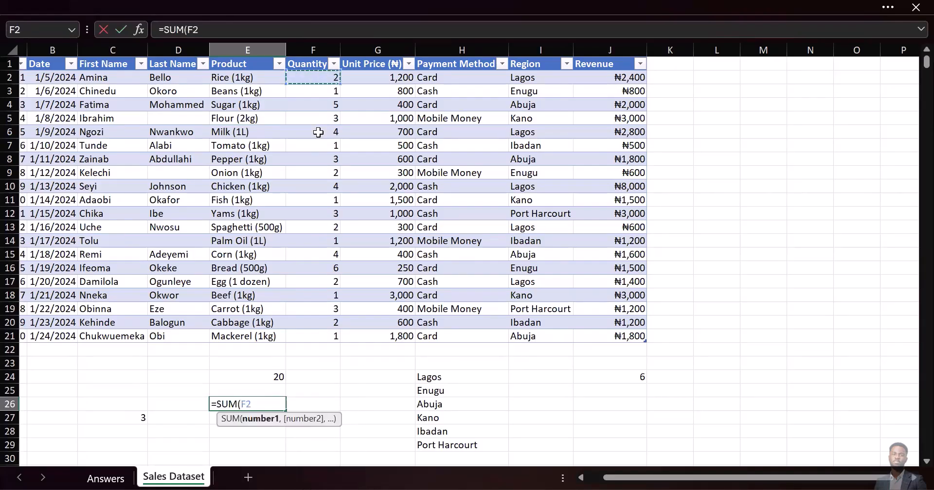
pyautogui.keyDown('shift'); pyautogui.click(312, 335); pyautogui.keyUp('shift')
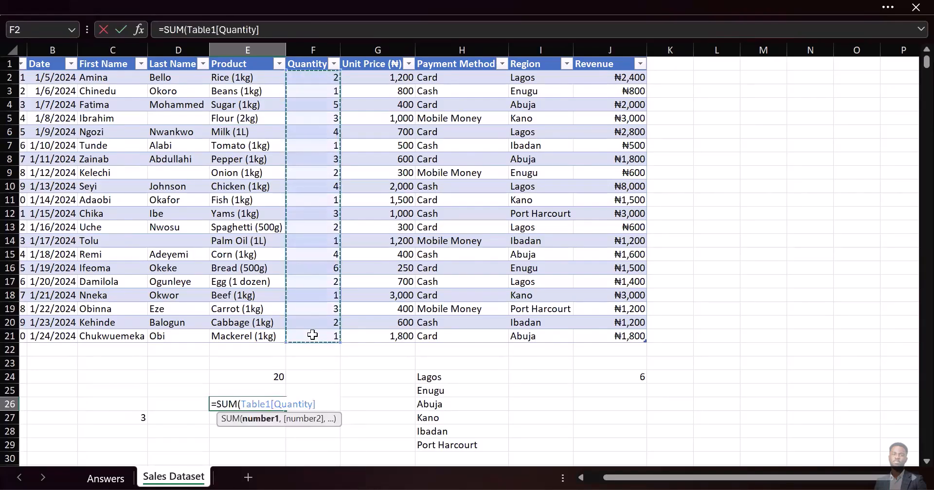
pyautogui.write(')')
pyautogui.press('Return')
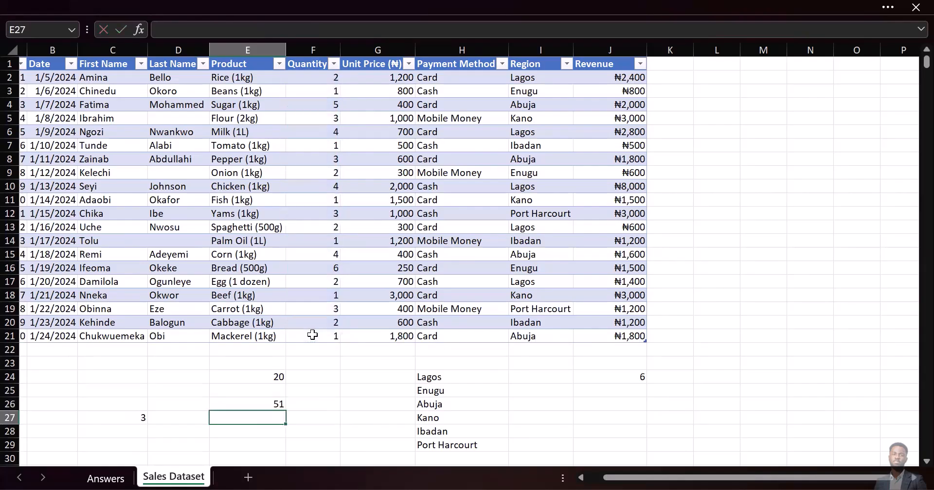
pyautogui.click(269, 401)
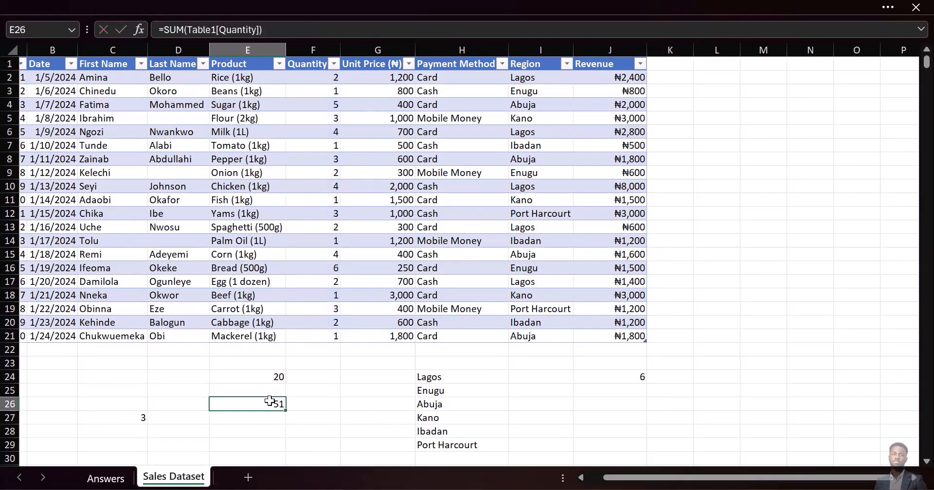
# Copy the No. Of Products Sold PivotTable on the Answers sheet to cell G14.
pyautogui.click(103, 474)
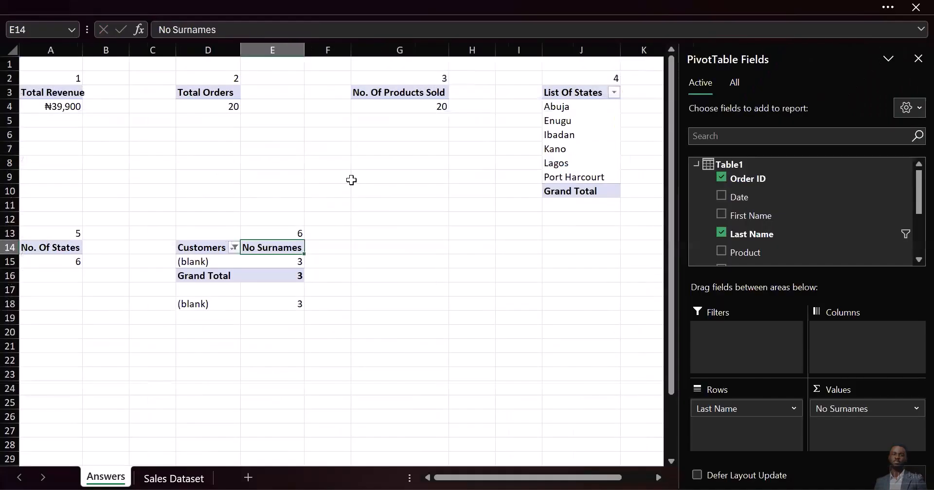
pyautogui.moveTo(403, 99); pyautogui.dragTo(407, 104)
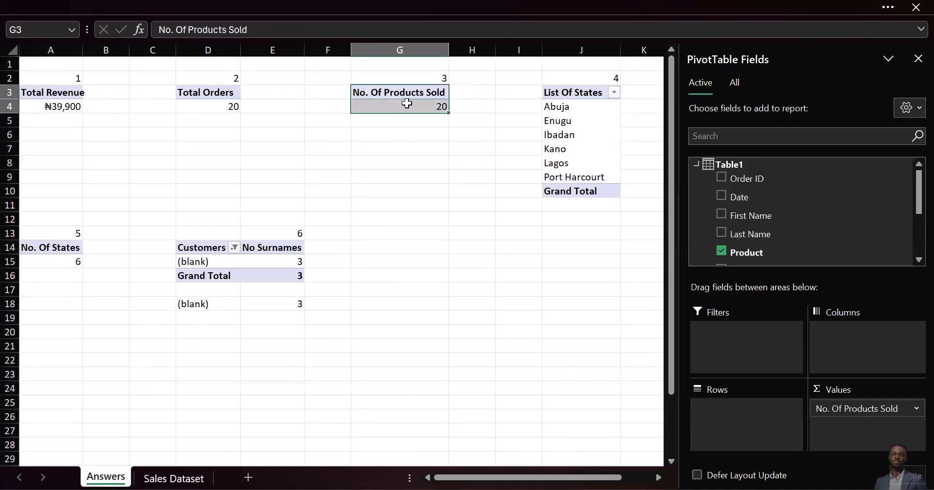
pyautogui.hotkey('ctrl', 'c')
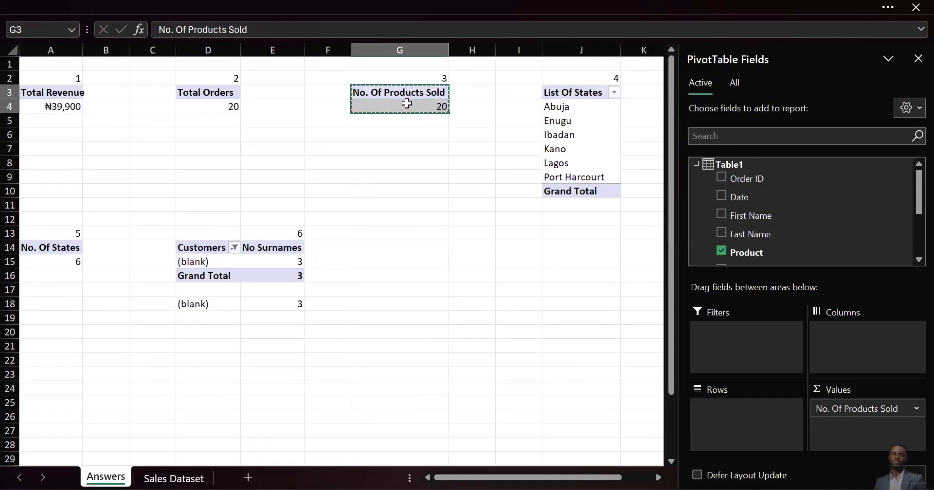
pyautogui.click(386, 235)
pyautogui.click(388, 246)
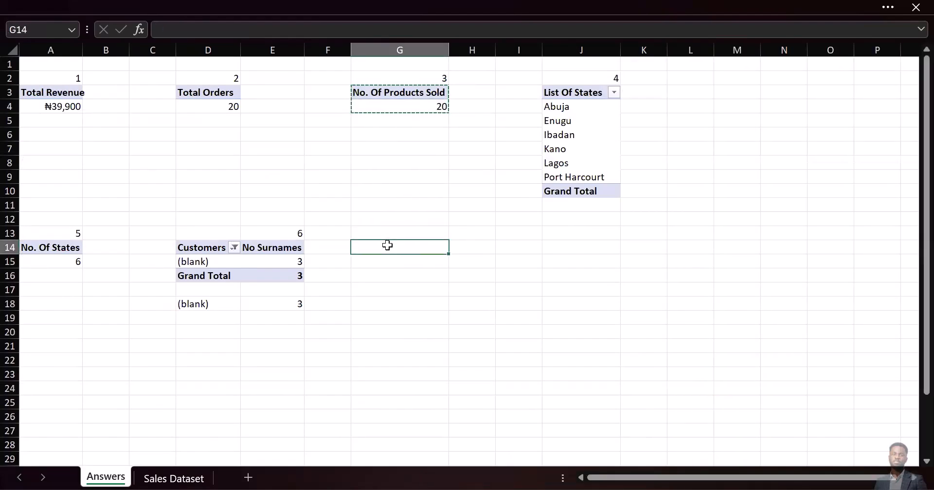
pyautogui.hotkey('ctrl', 'v')
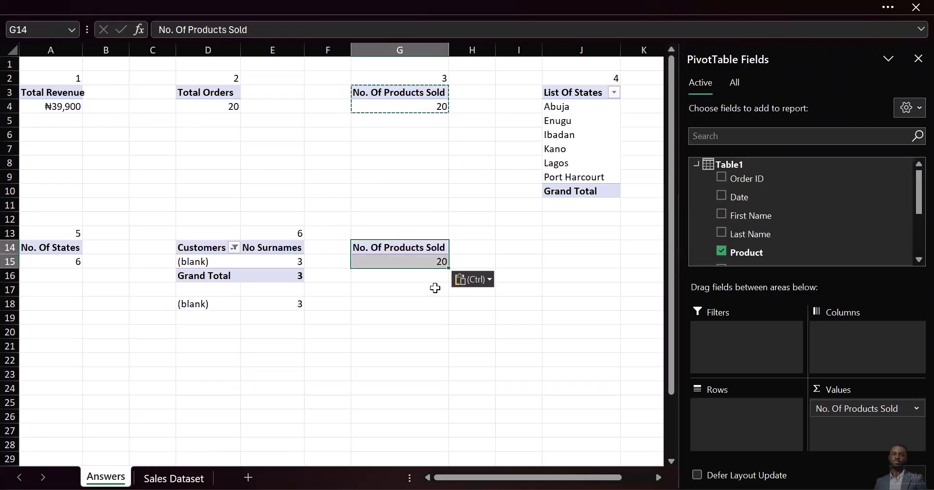
# Replace the Product field with Quantity in the values of the PivotTable at G14, summarized as a sum.
pyautogui.press('Escape')
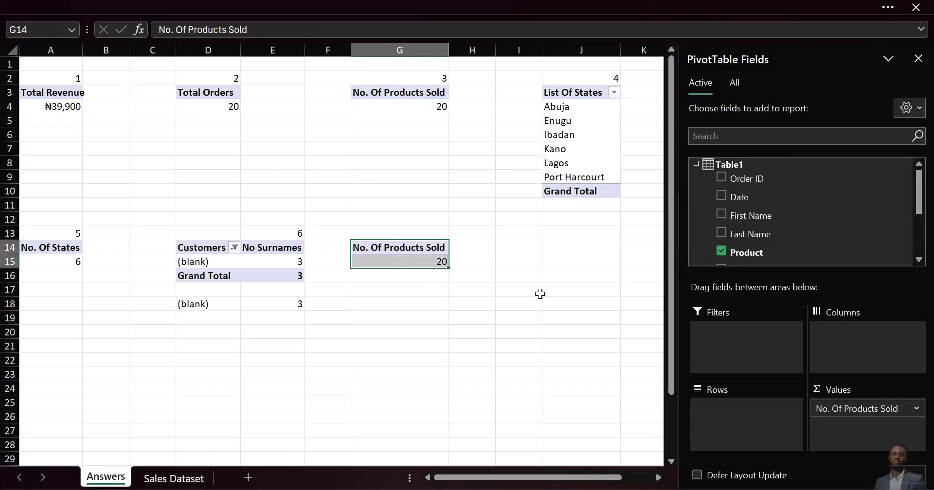
pyautogui.click(722, 251)
pyautogui.scroll(-2, 760, 236)
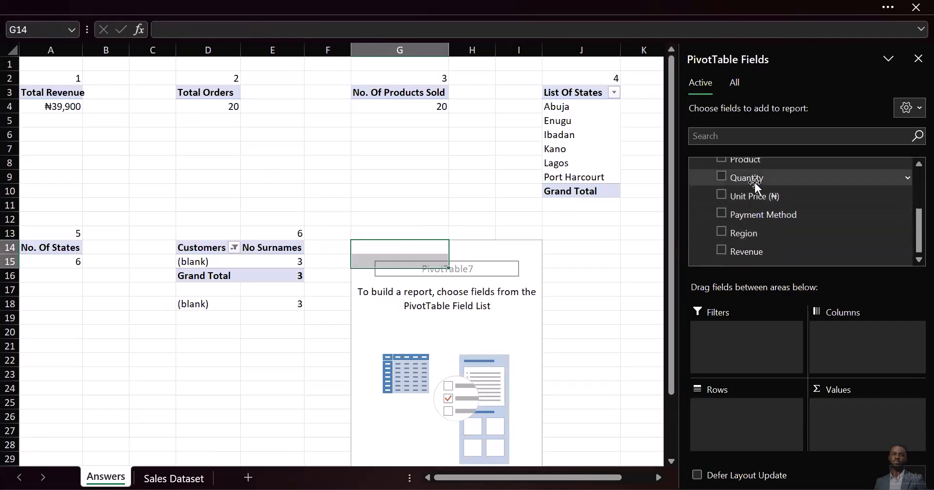
pyautogui.moveTo(757, 188); pyautogui.dragTo(834, 419)
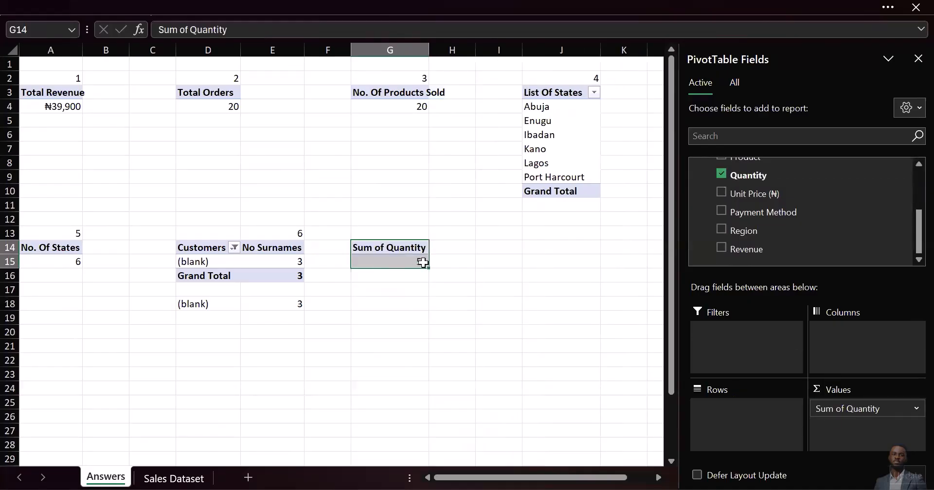
# Rename the value field of the PivotTable at G14 as Total Qty Sold and enter the question number 7 in cell G13.
pyautogui.click(392, 248)
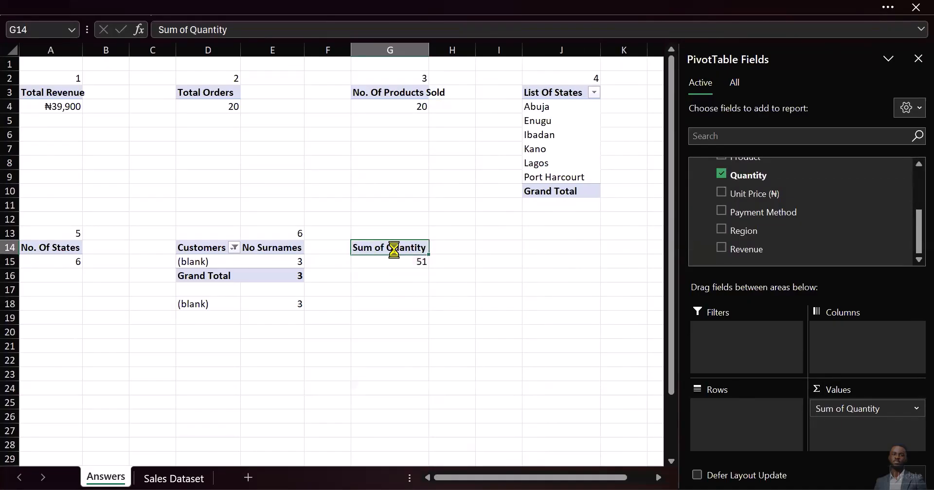
pyautogui.write('Total Q')
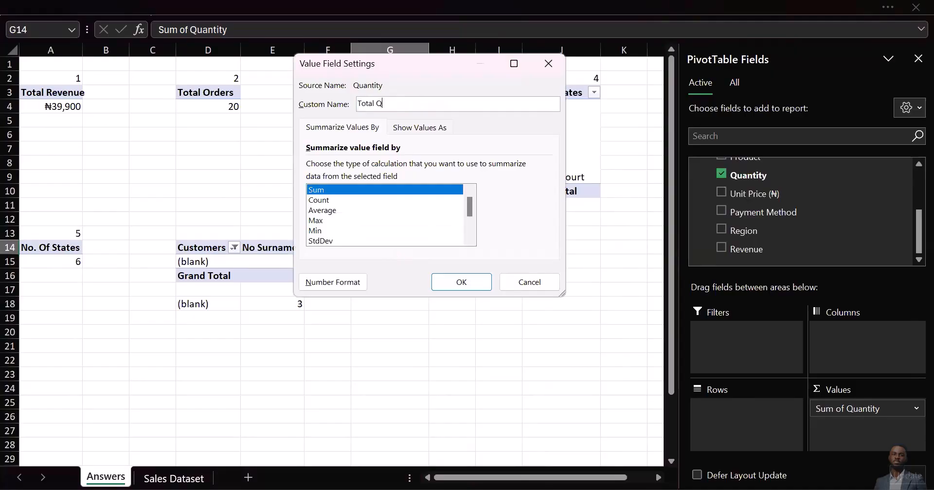
pyautogui.write('ty')
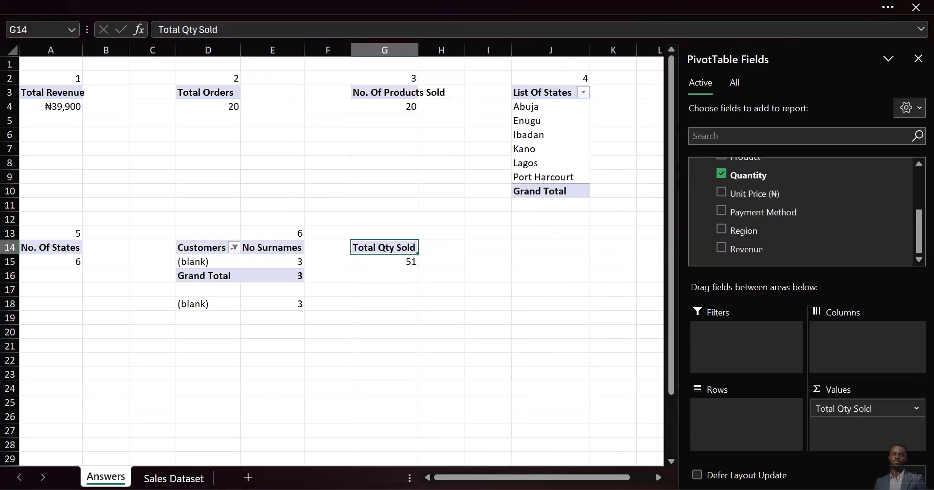
pyautogui.click(402, 234)
pyautogui.write('7')
pyautogui.press('Tab')
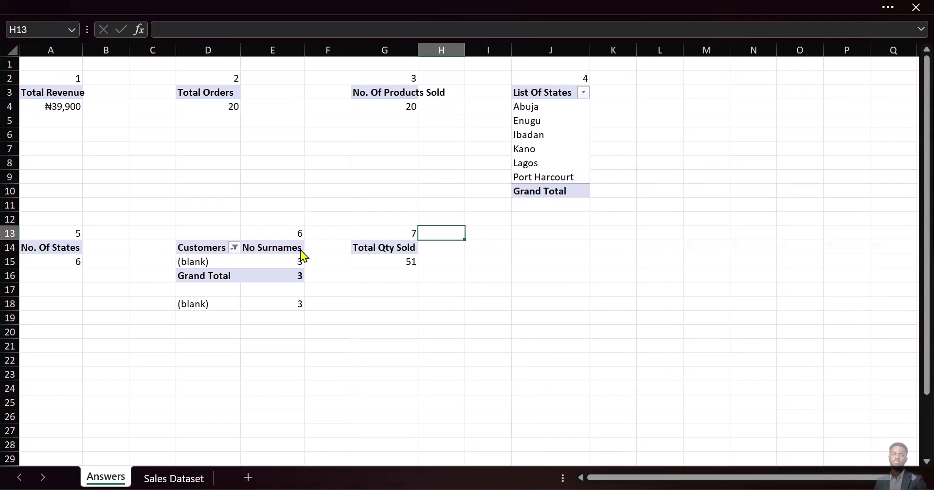
# Check question 8 in the PDF, then enter =AVERAGE(Table1[Quantity]) in cell E28 of the Sales Dataset sheet to average the units per order.
pyautogui.hotkey('alt', 'Tab')
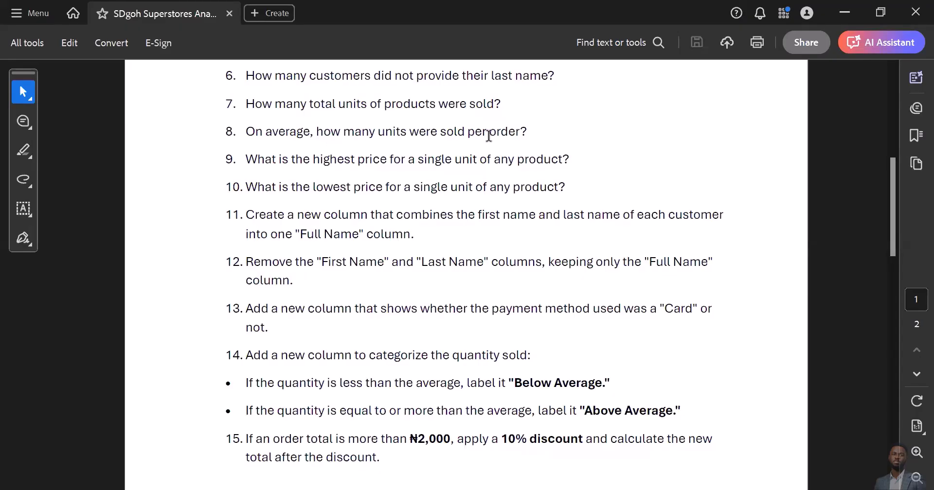
pyautogui.moveTo(318, 470)
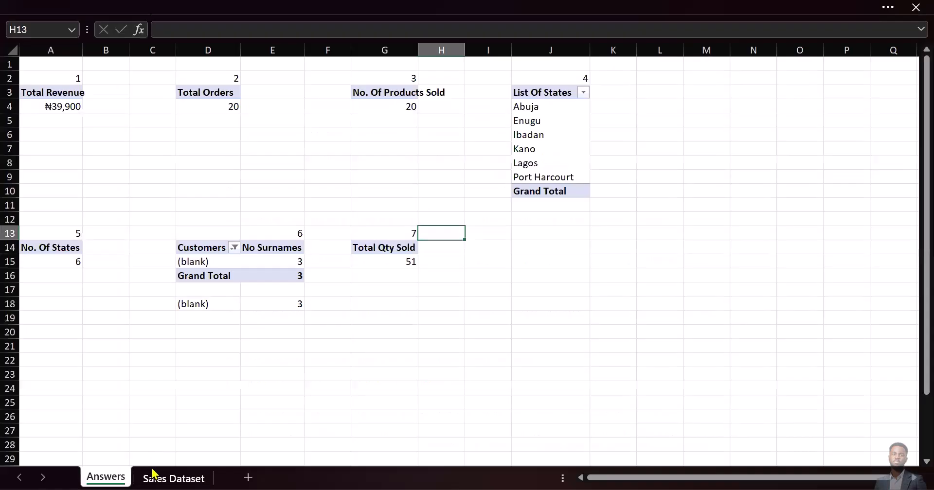
pyautogui.click(152, 467)
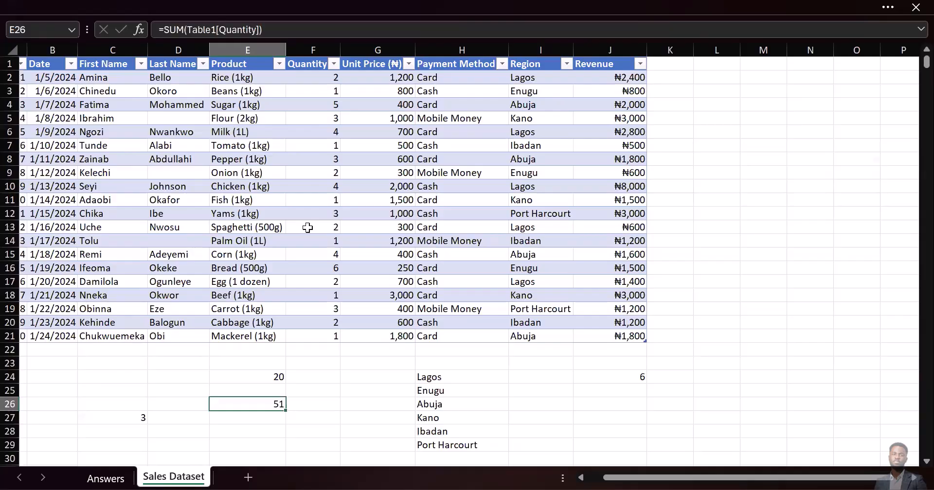
pyautogui.scroll(-2, 332, 321)
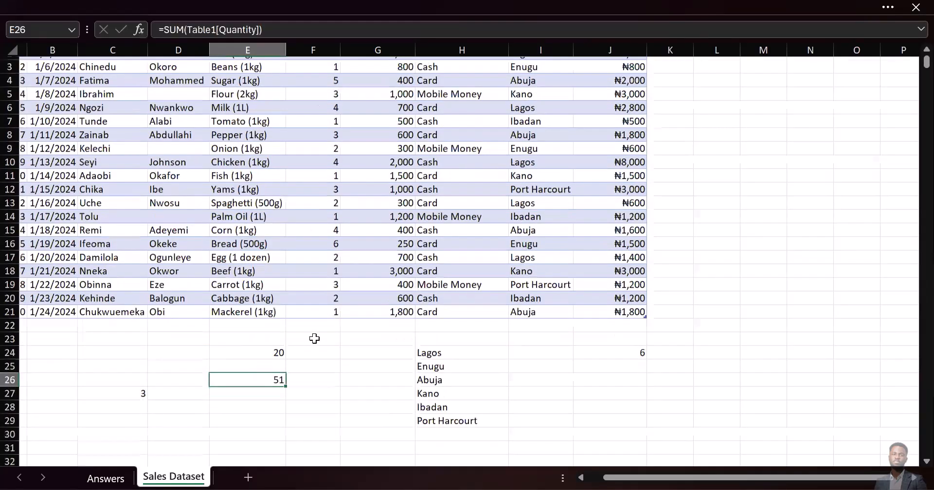
pyautogui.scroll(-2, 314, 339)
pyautogui.click(250, 407)
pyautogui.scroll(2, 317, 193)
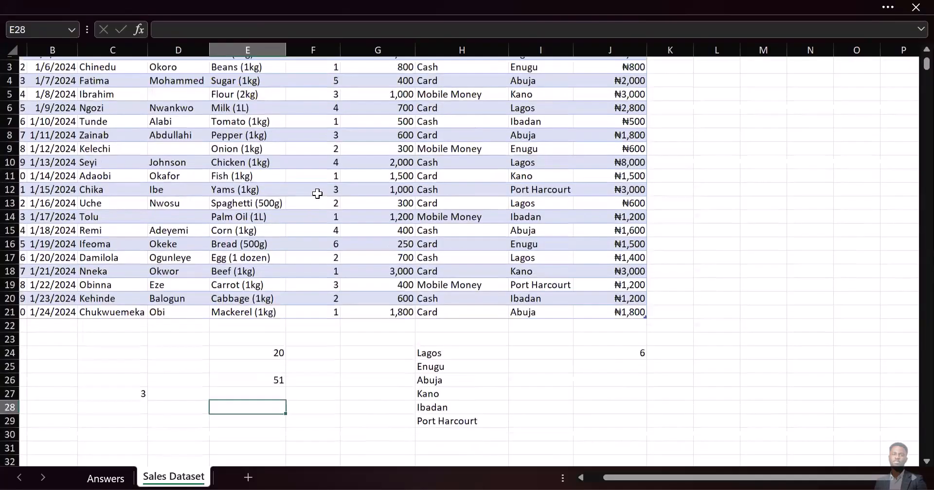
pyautogui.scroll(-4, 252, 337)
pyautogui.write('=')
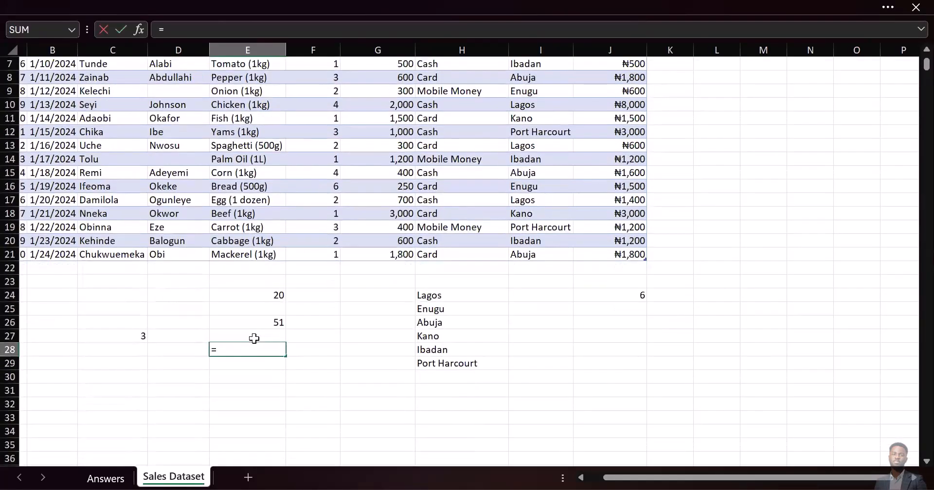
pyautogui.write('av')
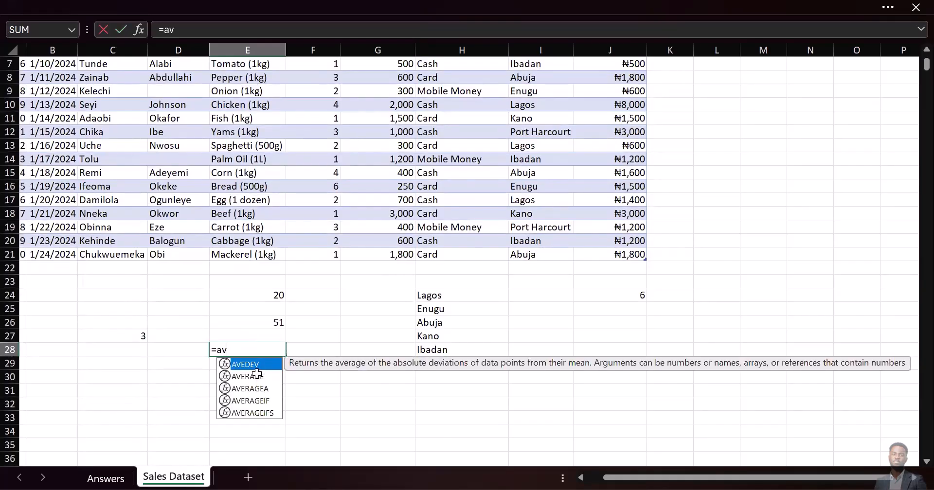
pyautogui.doubleClick(259, 380)
pyautogui.scroll(2, 396, 146)
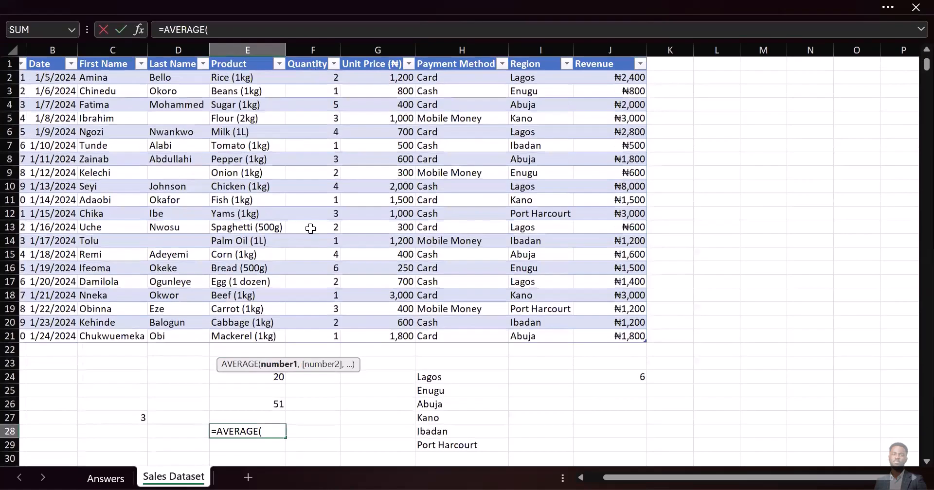
pyautogui.moveTo(311, 322); pyautogui.dragTo(311, 333)
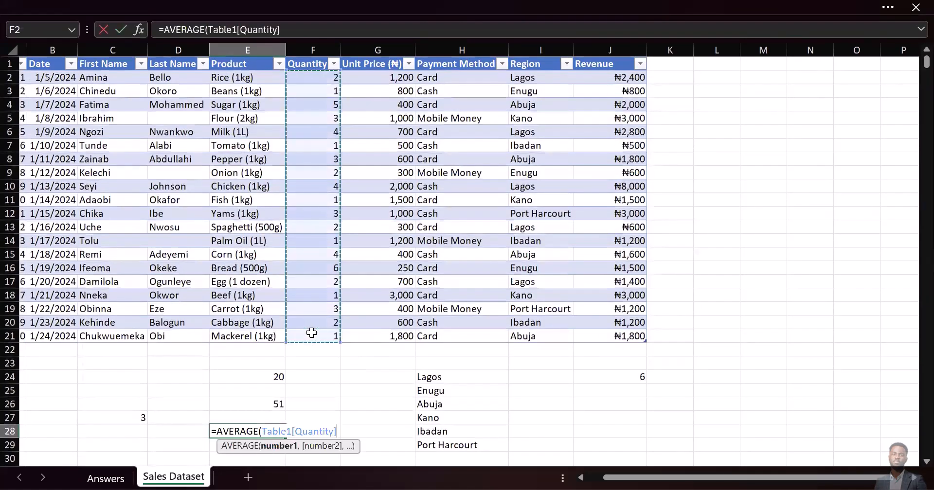
pyautogui.press('Return')
pyautogui.scroll(-2, 236, 361)
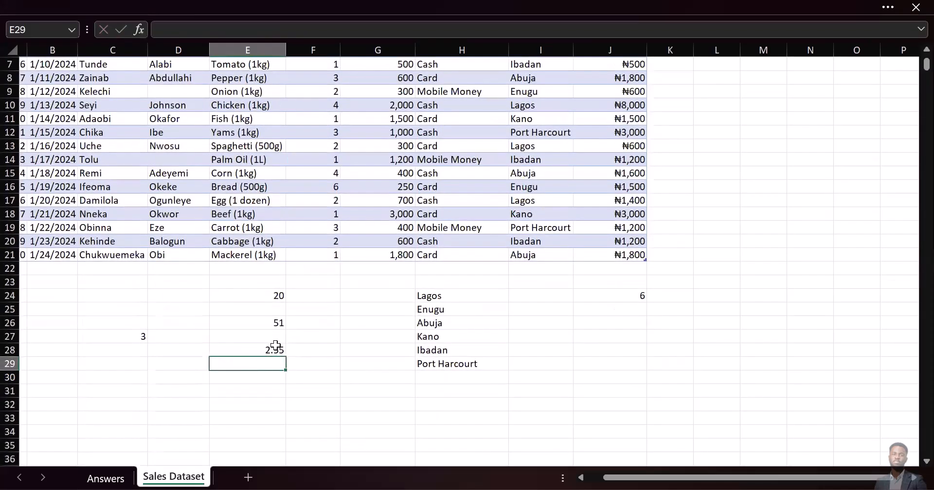
pyautogui.click(275, 347)
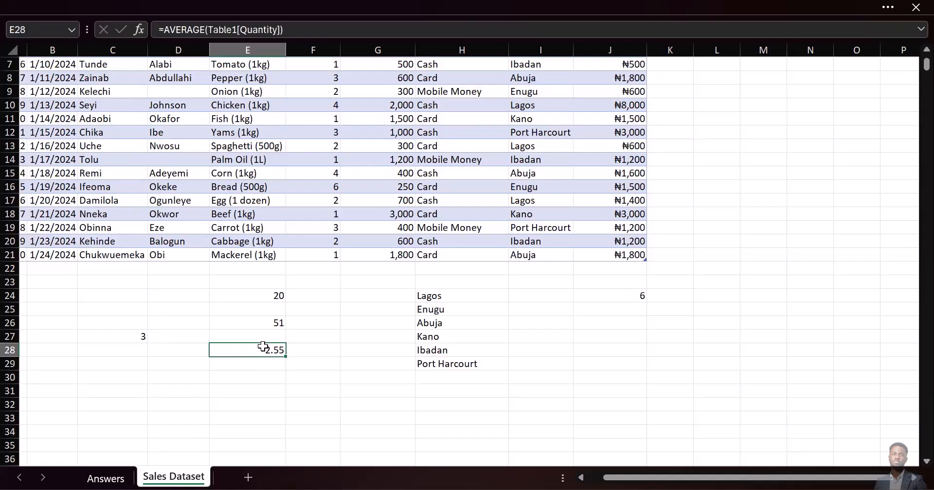
# Copy the Total Qty Sold PivotTable on the Answers sheet to cell J14.
pyautogui.click(104, 476)
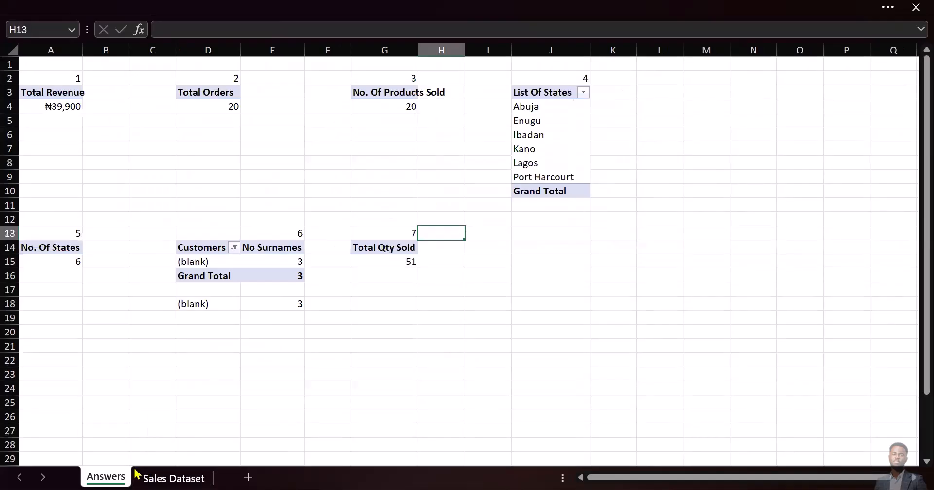
pyautogui.click(158, 475)
pyautogui.click(120, 474)
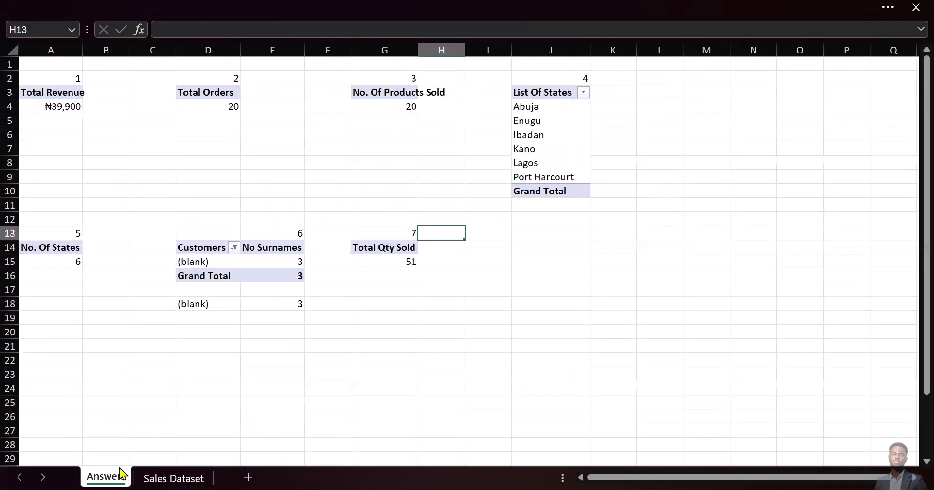
pyautogui.click(397, 248)
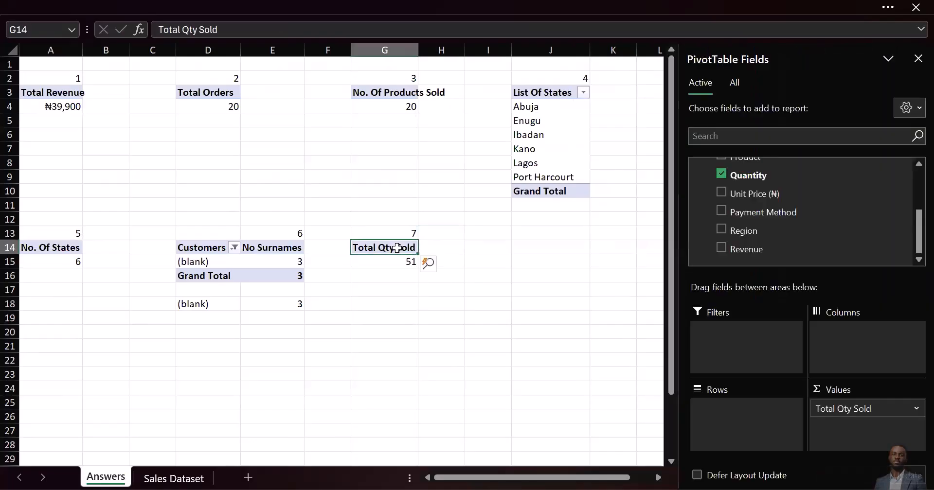
pyautogui.moveTo(397, 248); pyautogui.dragTo(395, 262)
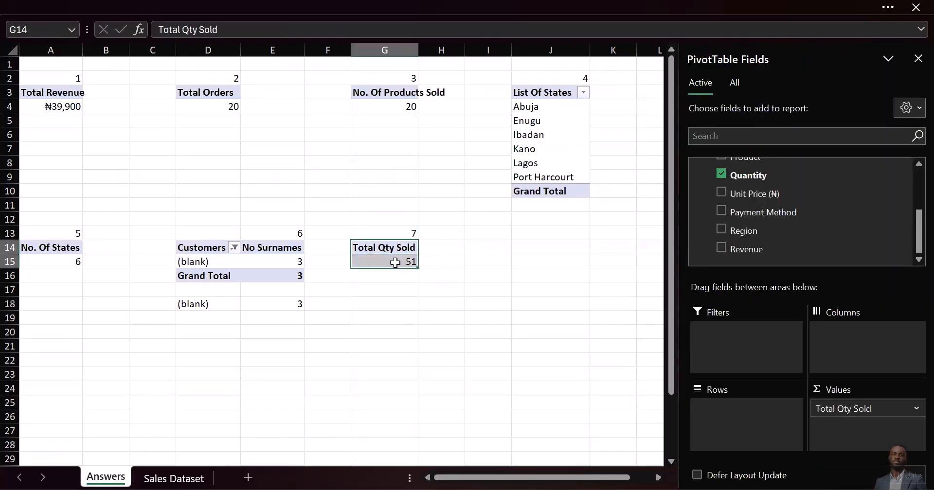
pyautogui.hotkey('ctrl', 'c')
pyautogui.click(530, 247)
pyautogui.hotkey('ctrl', 'v')
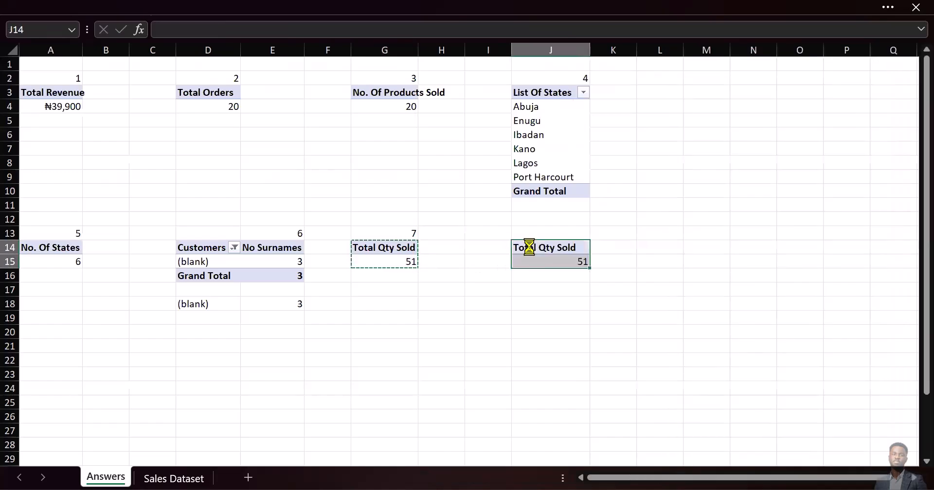
# Enter the question number 8 in cell J13 above the copied PivotTable.
pyautogui.click(566, 230)
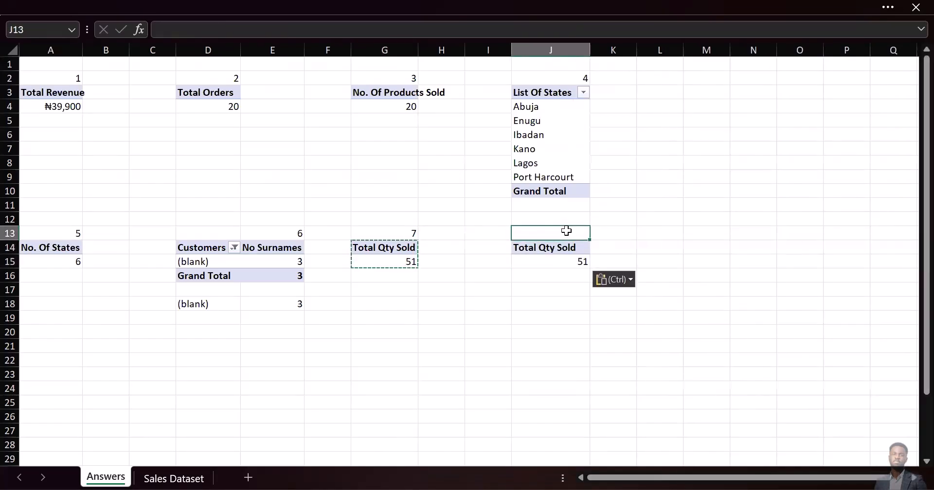
pyautogui.press('Escape')
pyautogui.write('8')
pyautogui.press('Escape')
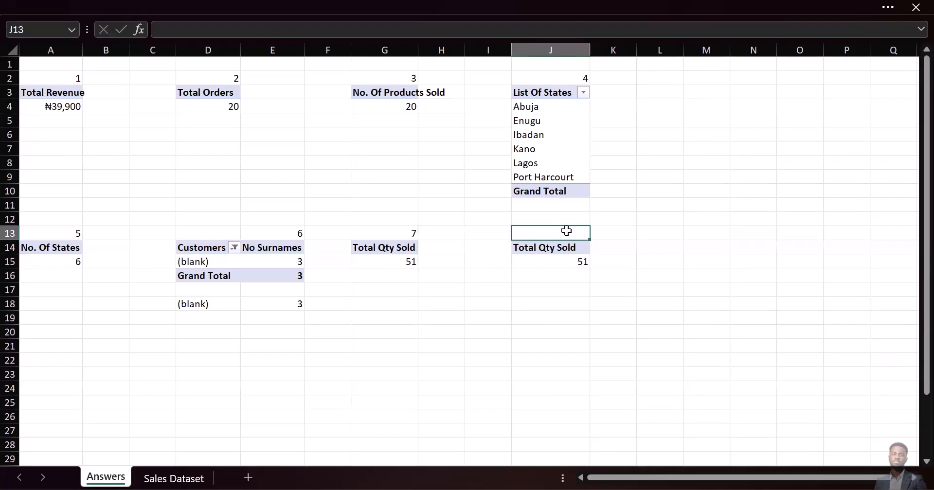
pyautogui.write('8')
pyautogui.press('Return')
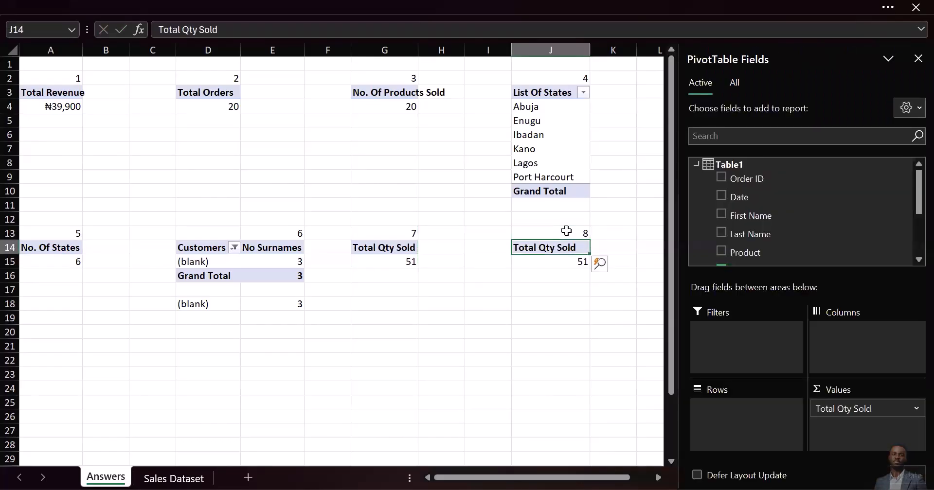
# Change the PivotTable at J14 to summarize the quantity values by Average.
pyautogui.hscroll(1, 540, 264)
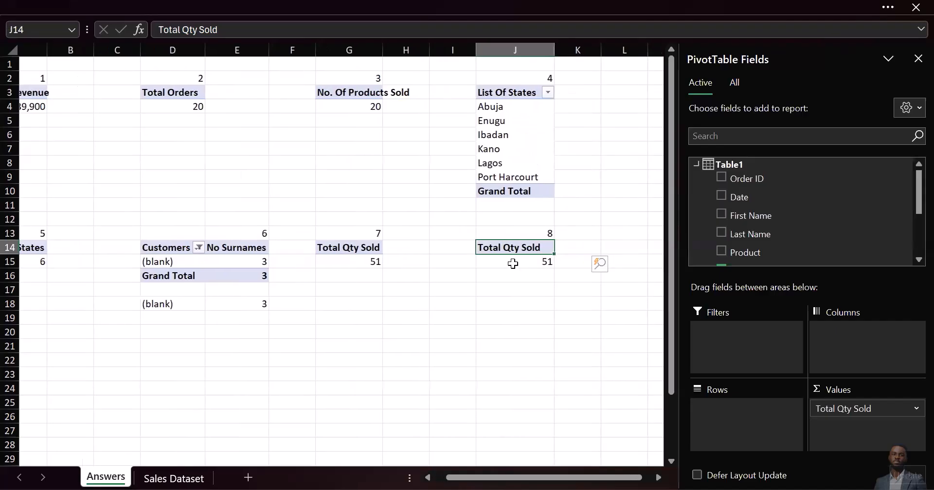
pyautogui.click(529, 262)
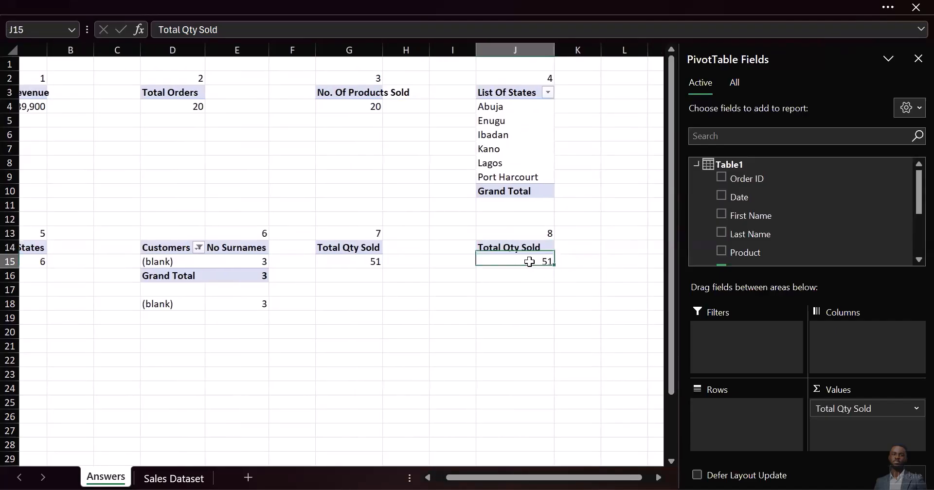
pyautogui.rightClick(529, 262)
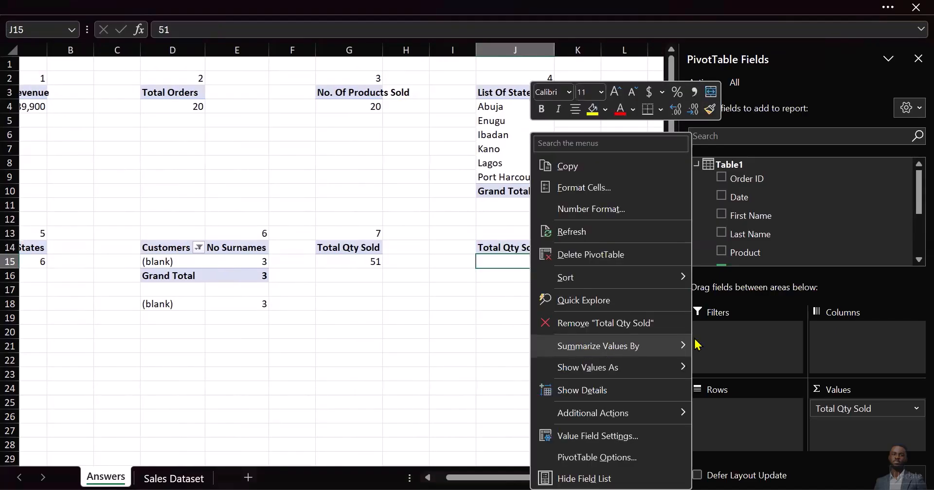
pyautogui.moveTo(676, 346)
pyautogui.click(720, 372)
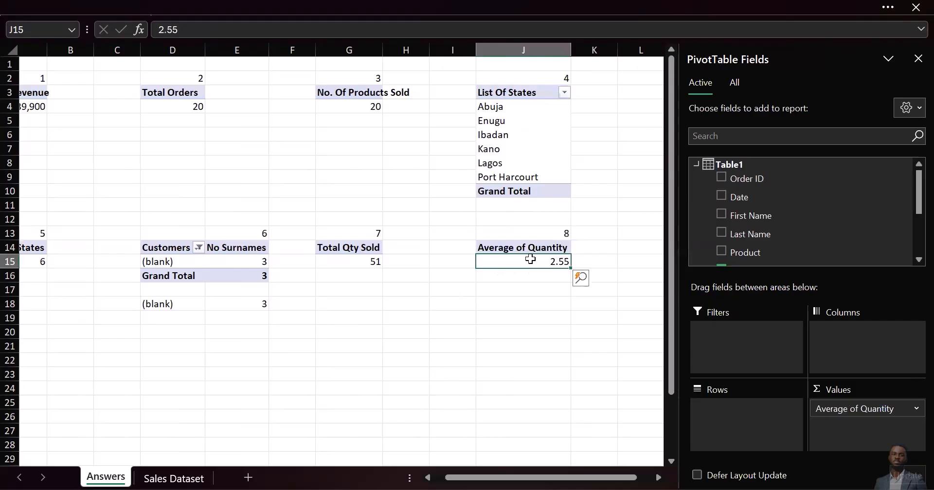
# Rename the value field of the PivotTable at J14 as Avg Qty/Order.
pyautogui.click(524, 251)
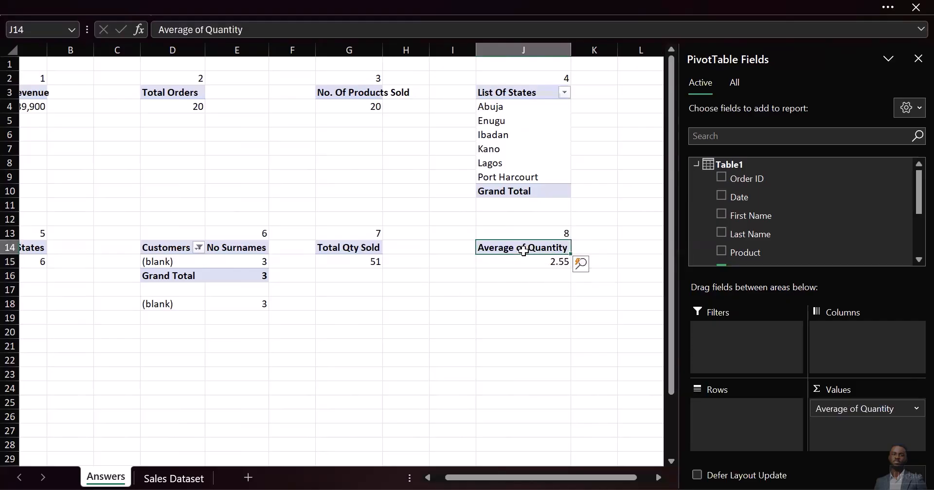
pyautogui.doubleClick(523, 250)
pyautogui.write('Ag')
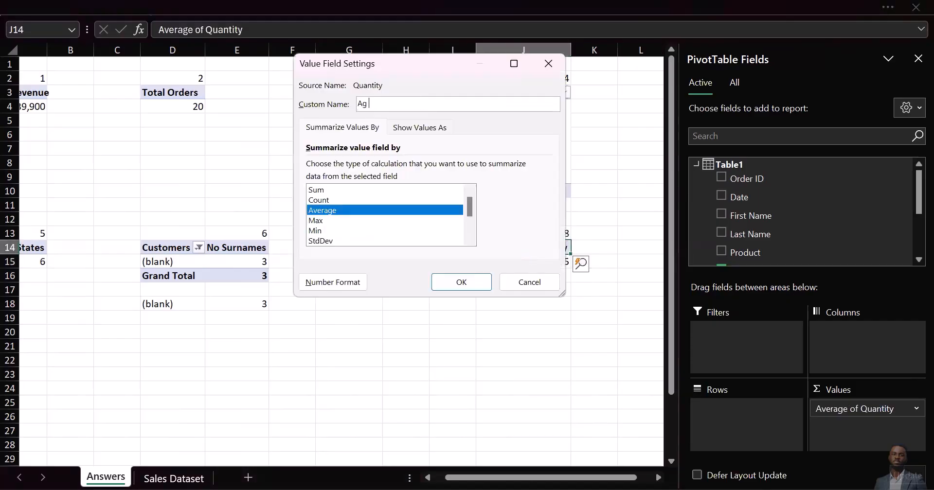
pyautogui.press('BackSpace')
pyautogui.write('vg Qty/Order')
pyautogui.click(460, 287)
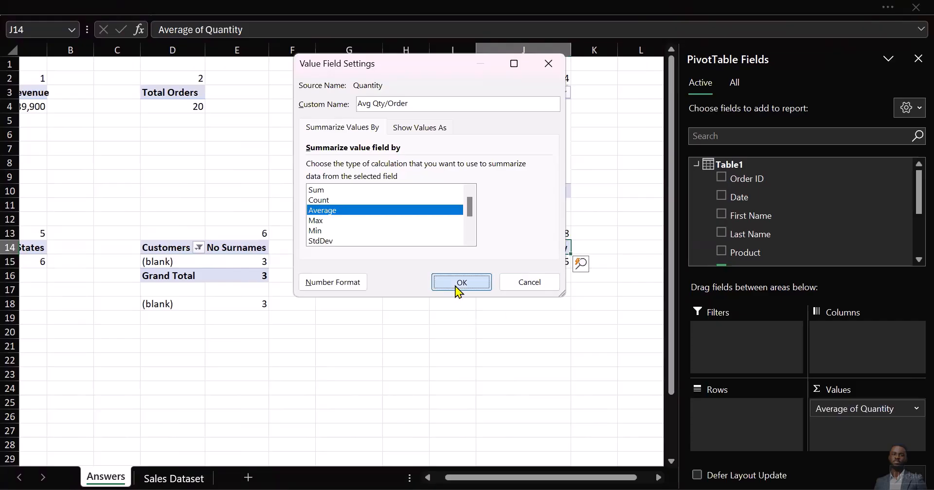
pyautogui.click(494, 264)
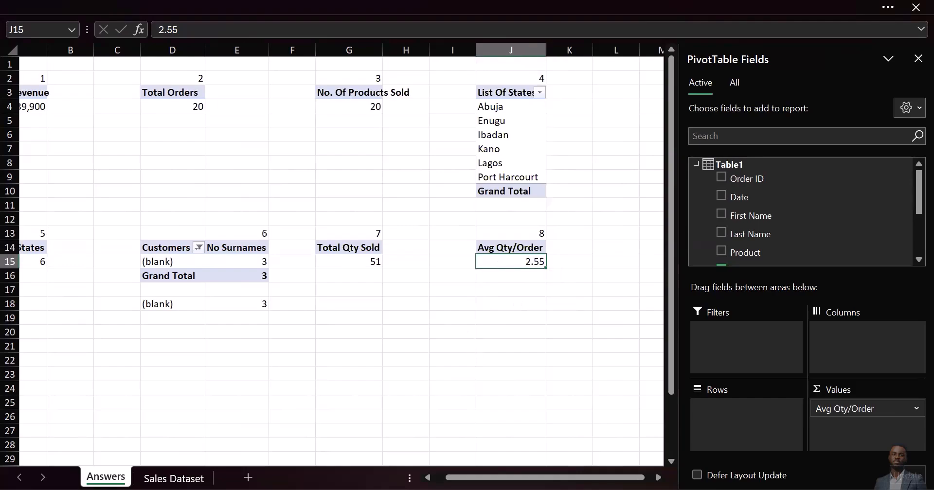
# Check question 9 in the PDF, return to the Excel workbook and open the Sales Dataset sheet.
pyautogui.hotkey('alt', 'Tab')
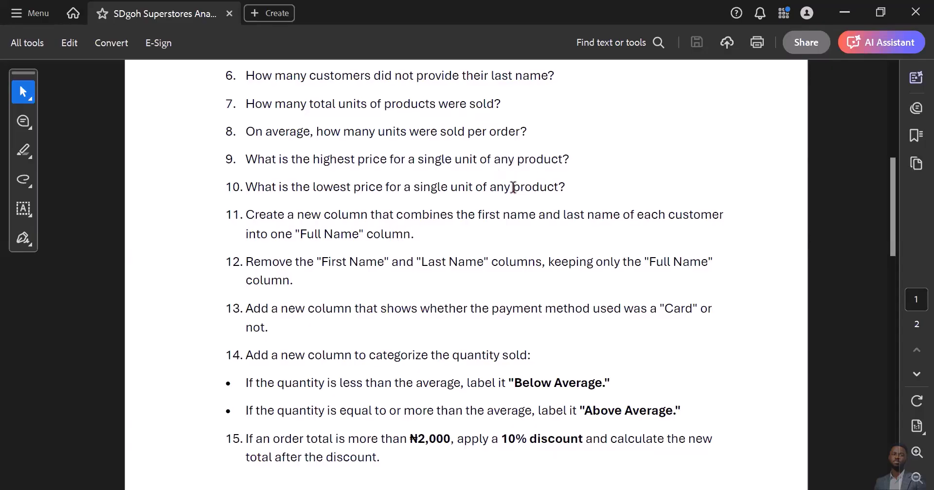
pyautogui.hotkey('alt', 'Tab')
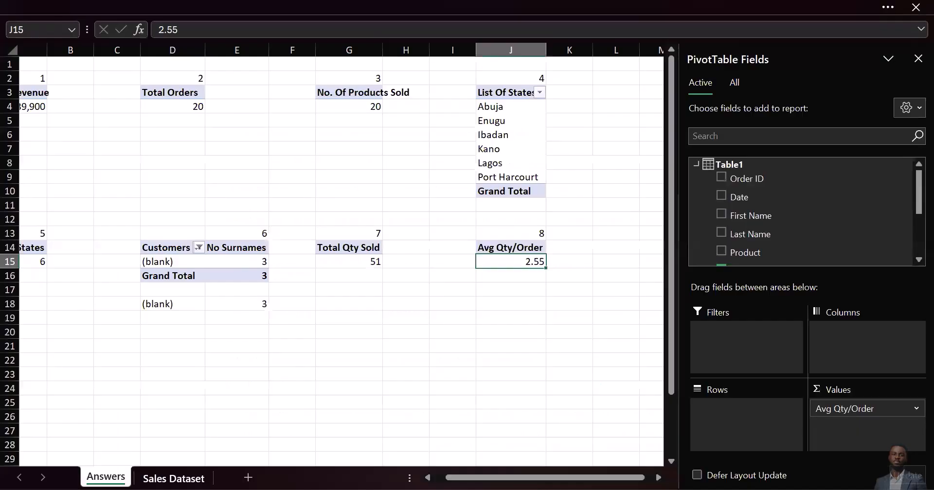
pyautogui.click(173, 477)
pyautogui.scroll(2, 279, 240)
pyautogui.scroll(-1, 279, 239)
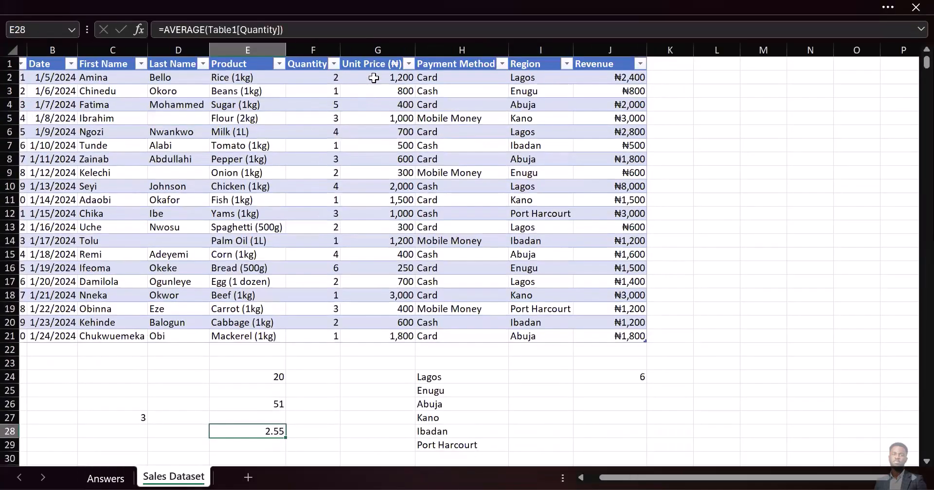
# Format the Unit Price values in G2:G21 as Currency with 0 decimal places and the ₦ Yoruba symbol.
pyautogui.click(379, 90)
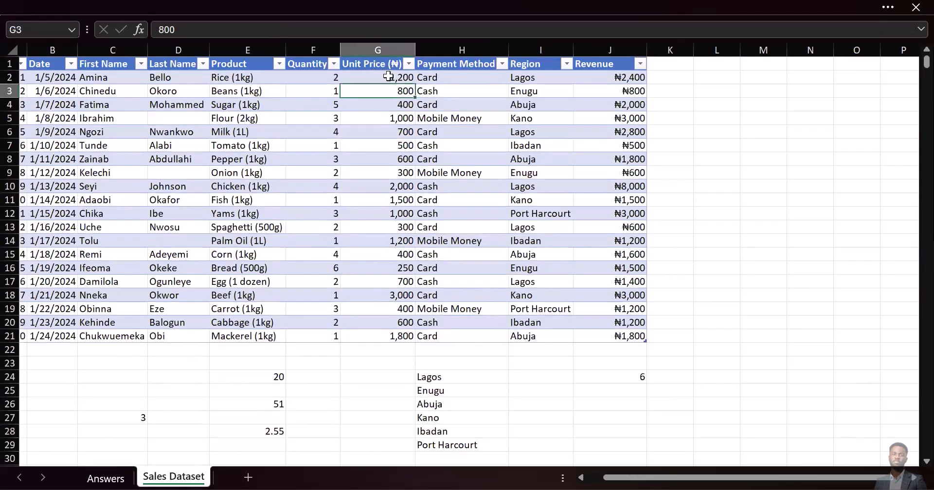
pyautogui.moveTo(378, 78); pyautogui.dragTo(379, 337)
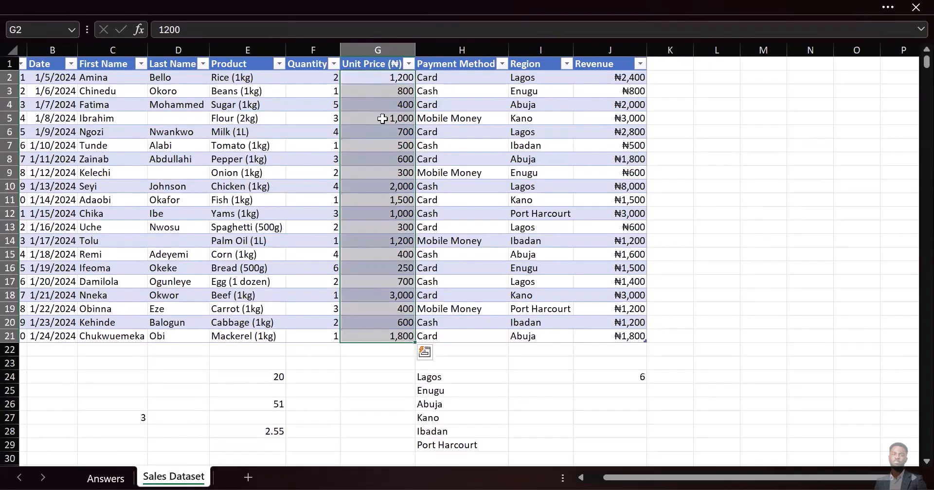
pyautogui.rightClick(372, 170)
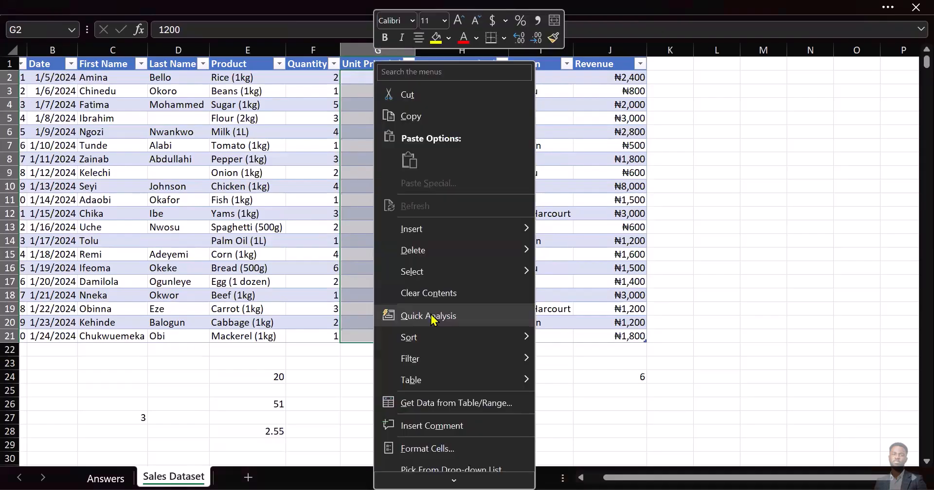
pyautogui.click(434, 448)
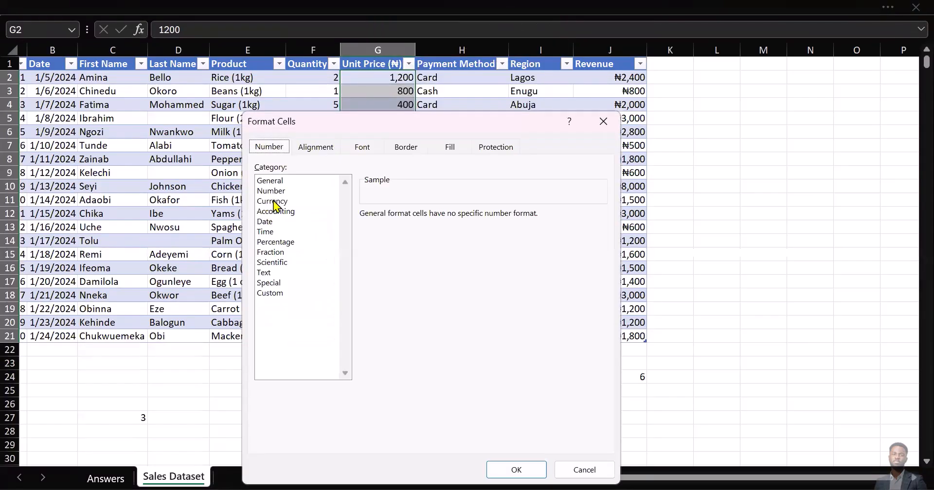
pyautogui.click(273, 201)
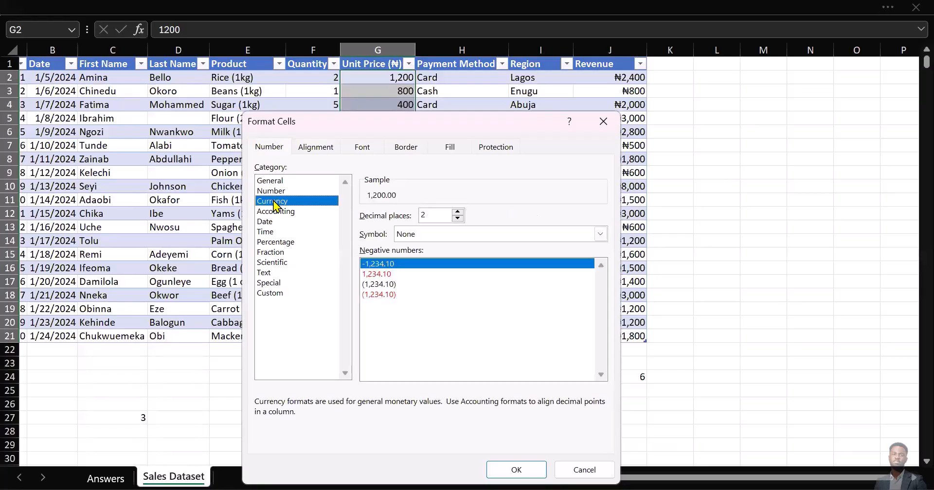
pyautogui.click(457, 219)
pyautogui.click(457, 218)
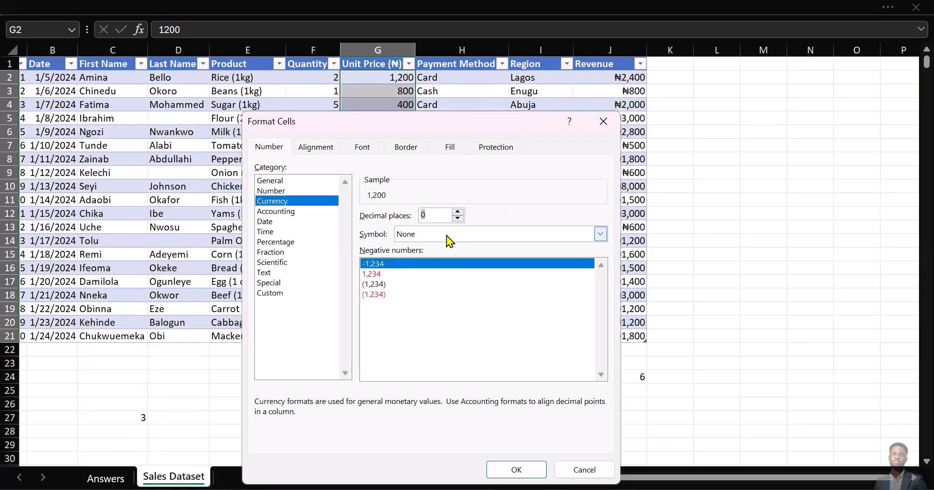
pyautogui.click(447, 235)
pyautogui.scroll(-10, 456, 322)
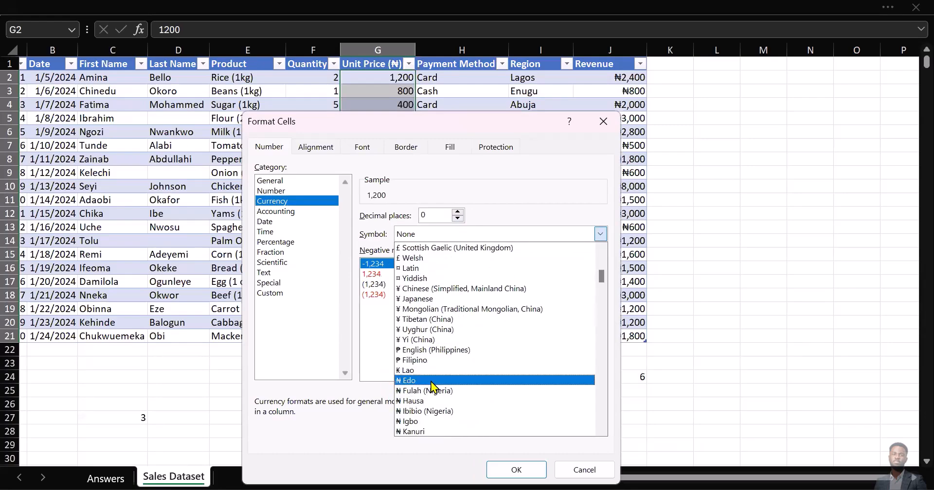
pyautogui.scroll(-2, 430, 381)
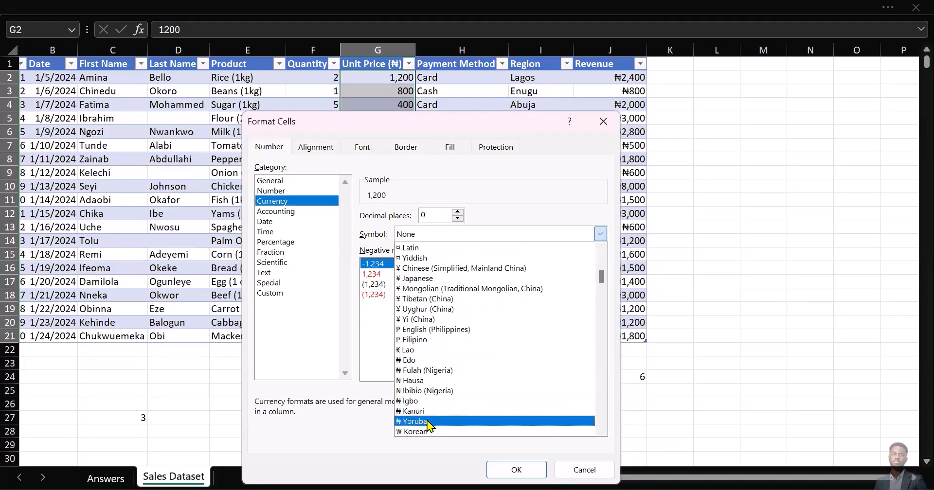
pyautogui.click(428, 422)
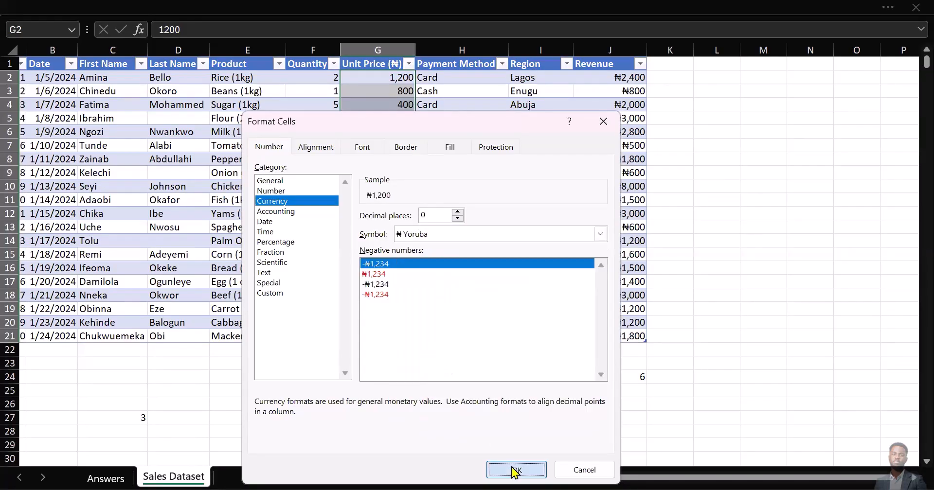
pyautogui.click(514, 471)
pyautogui.click(516, 389)
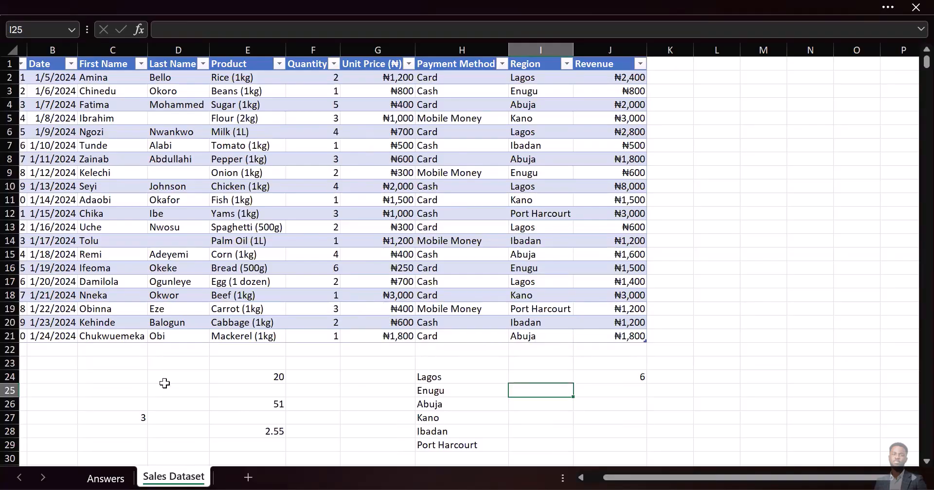
# Select the Avg Qty/Order PivotTable on the Answers sheet and return to the Sales Dataset sheet.
pyautogui.click(105, 476)
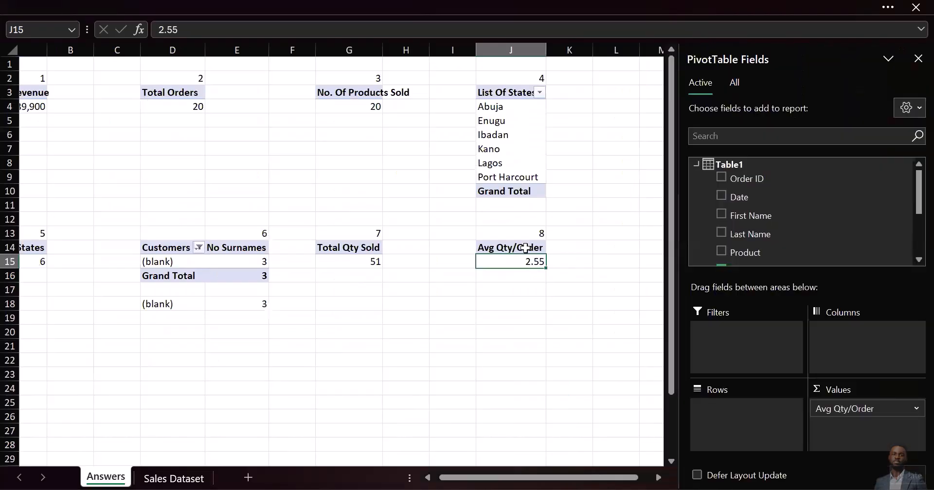
pyautogui.moveTo(518, 247); pyautogui.dragTo(520, 256)
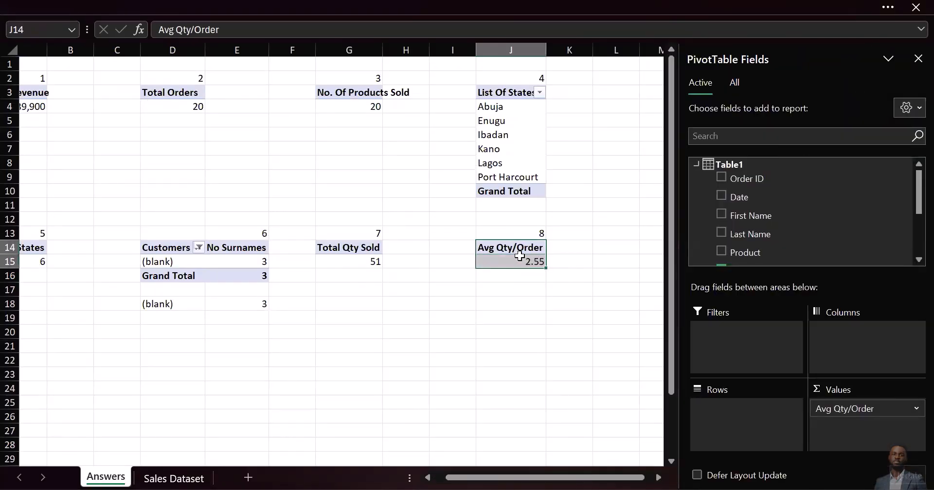
pyautogui.click(194, 477)
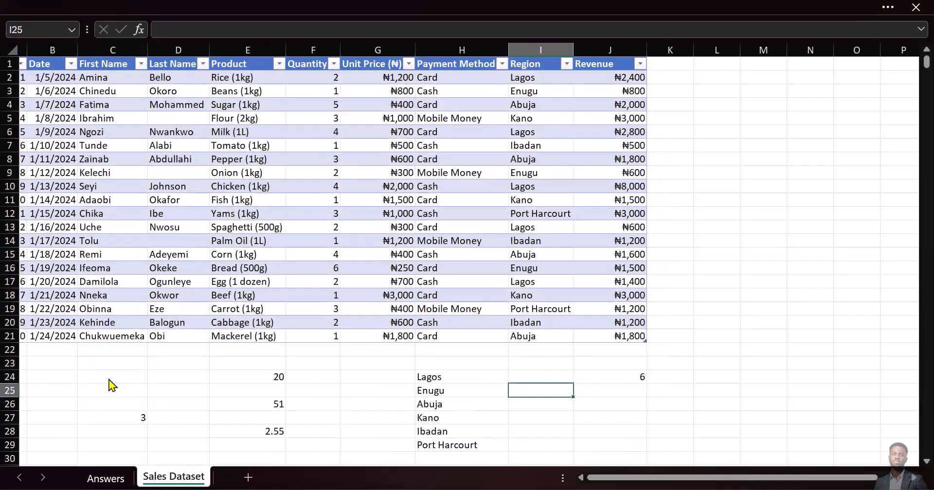
# Calculate the lowest unit price in cell C24 with a MIN formula over the Unit Price column.
pyautogui.click(111, 379)
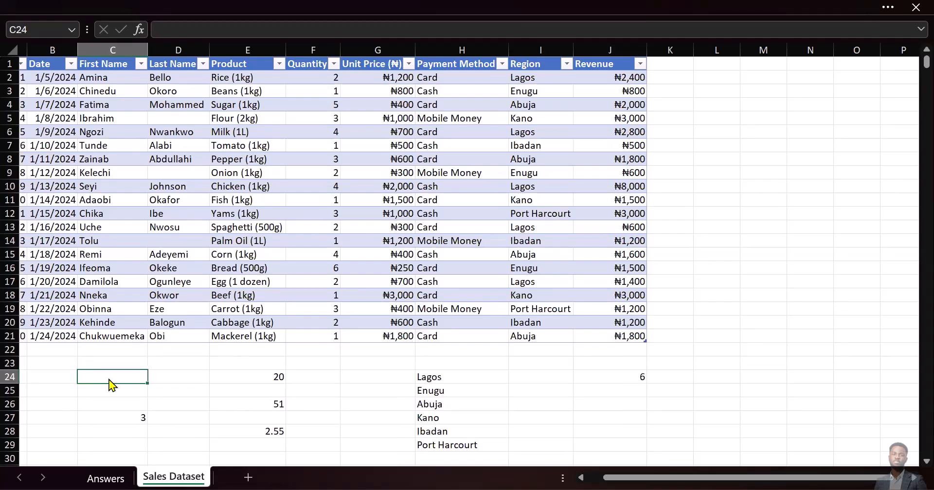
pyautogui.write('=min')
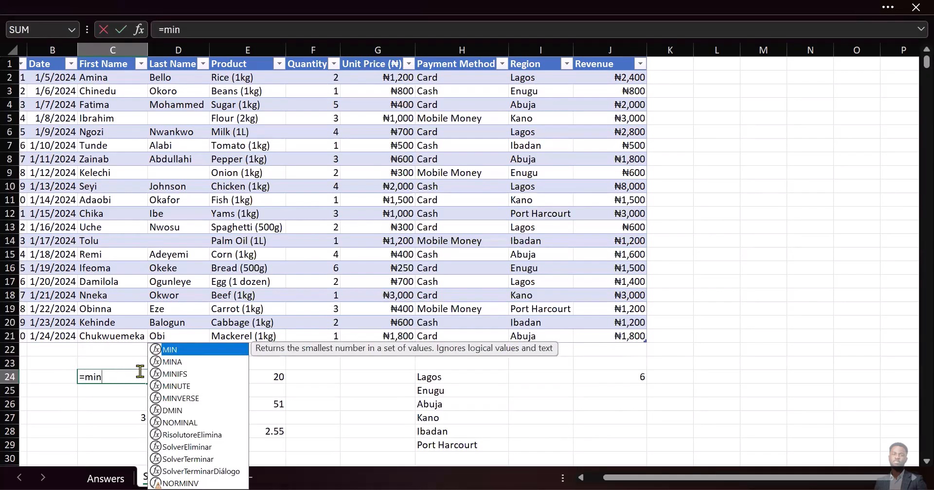
pyautogui.doubleClick(199, 355)
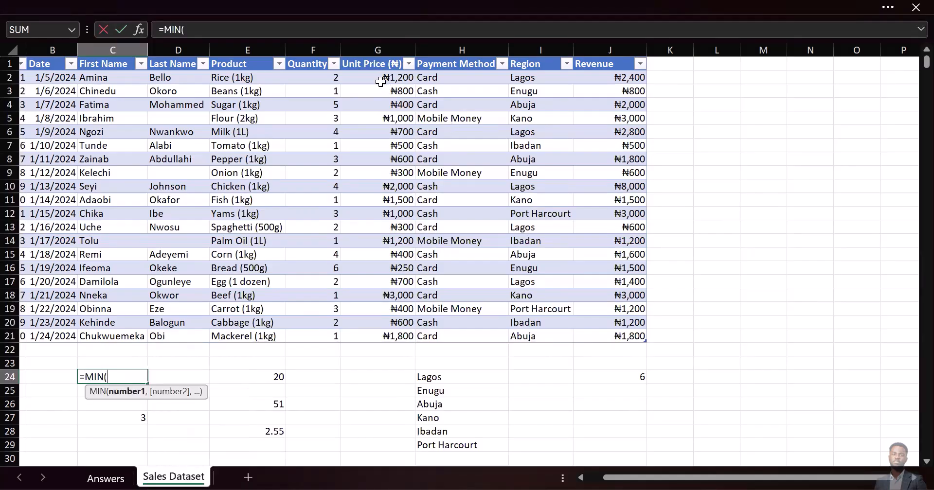
pyautogui.click(378, 78)
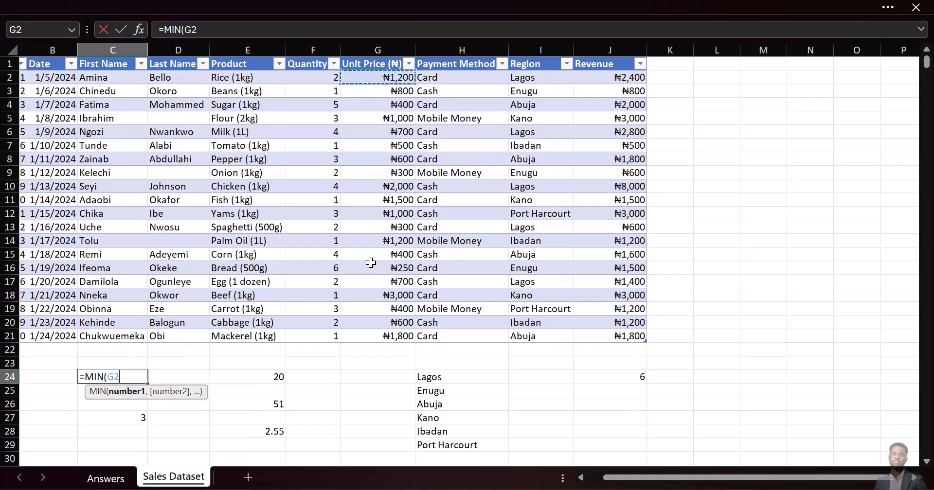
pyautogui.keyDown('shift'); pyautogui.click(369, 335); pyautogui.keyUp('shift')
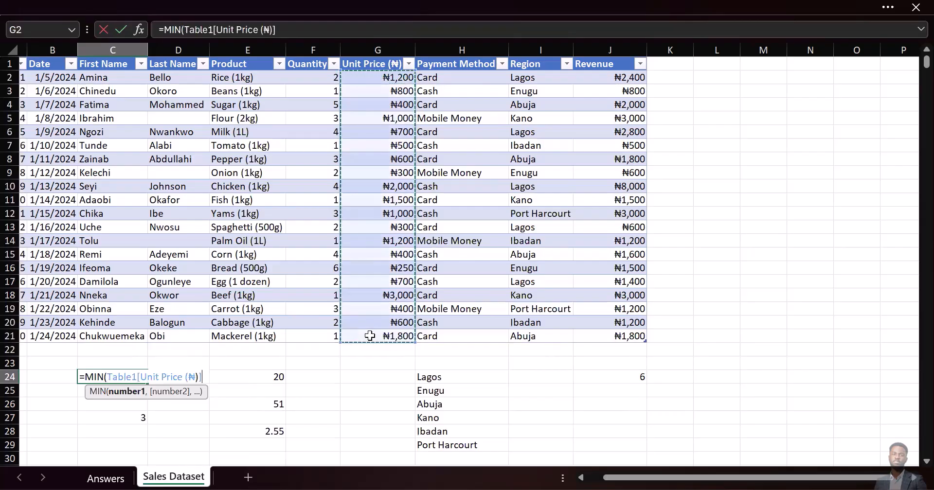
pyautogui.press('Return')
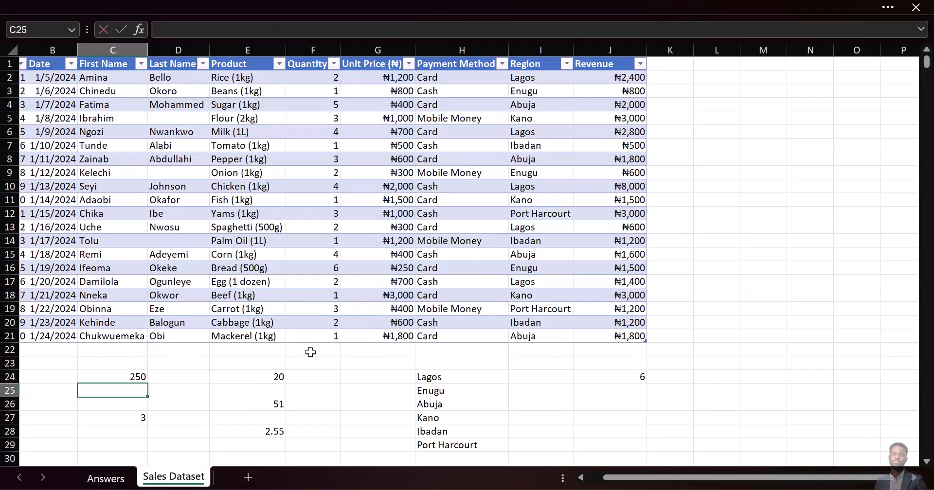
# Review the MIN formula in cell C24 and clear it.
pyautogui.click(125, 380)
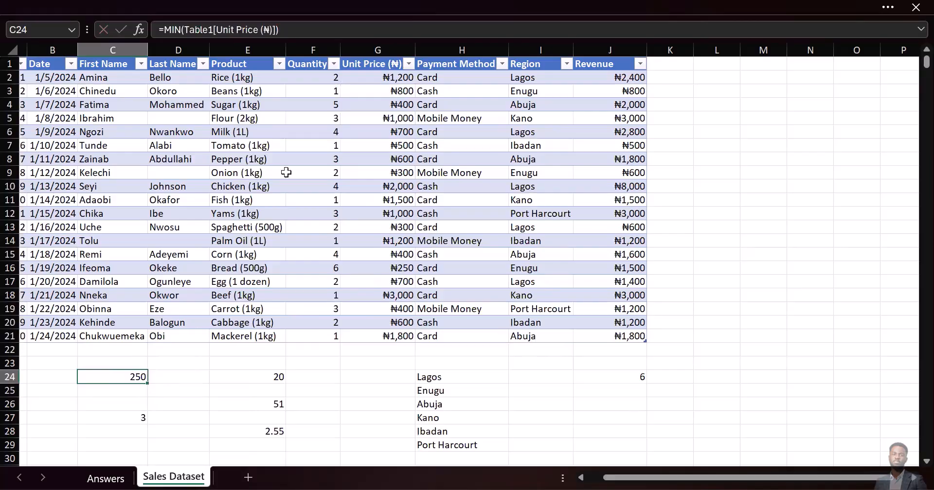
pyautogui.doubleClick(124, 375)
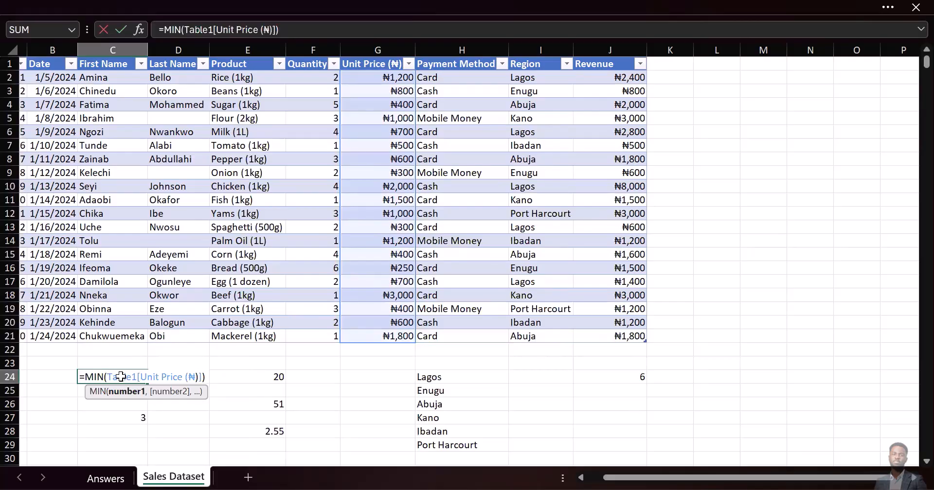
pyautogui.press('Escape')
pyautogui.press('Delete')
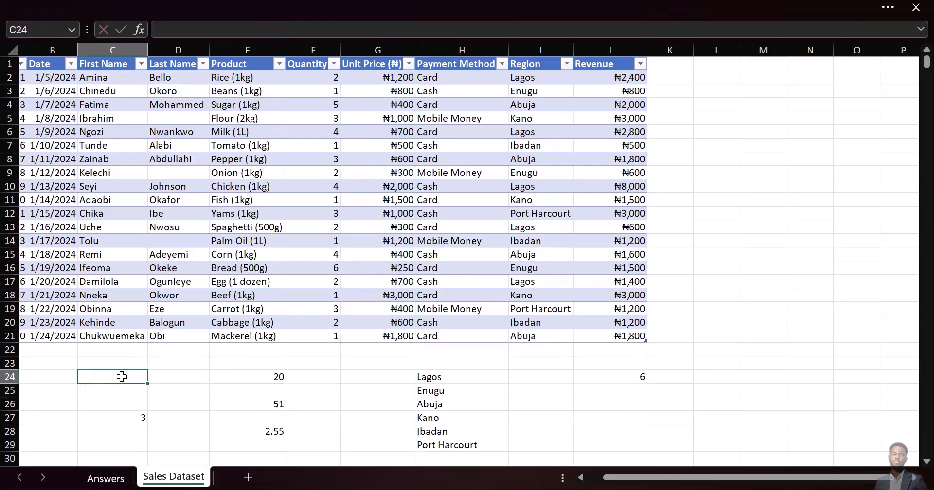
# Calculate the highest unit price in cell C24 with the formula =MAX(Table1[Unit Price (₦)]).
pyautogui.write('=max')
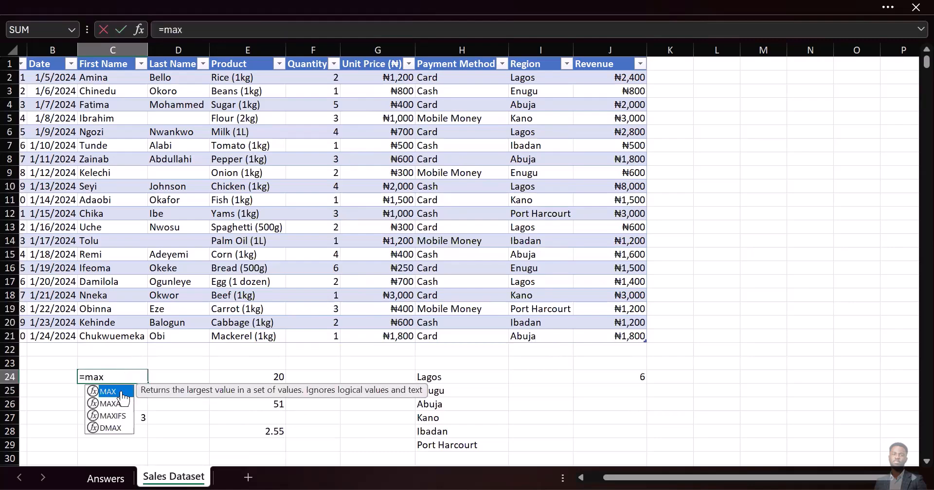
pyautogui.press('Tab')
pyautogui.click(379, 80)
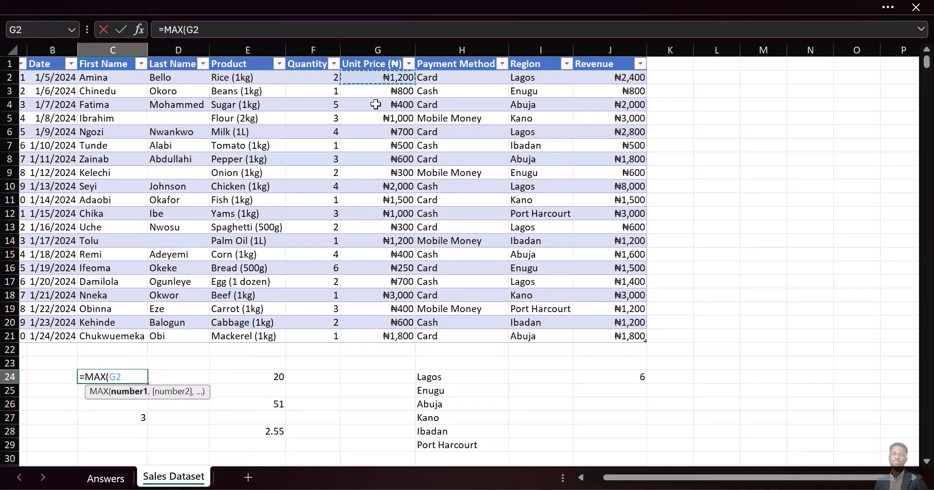
pyautogui.keyDown('shift'); pyautogui.click(373, 336); pyautogui.keyUp('shift')
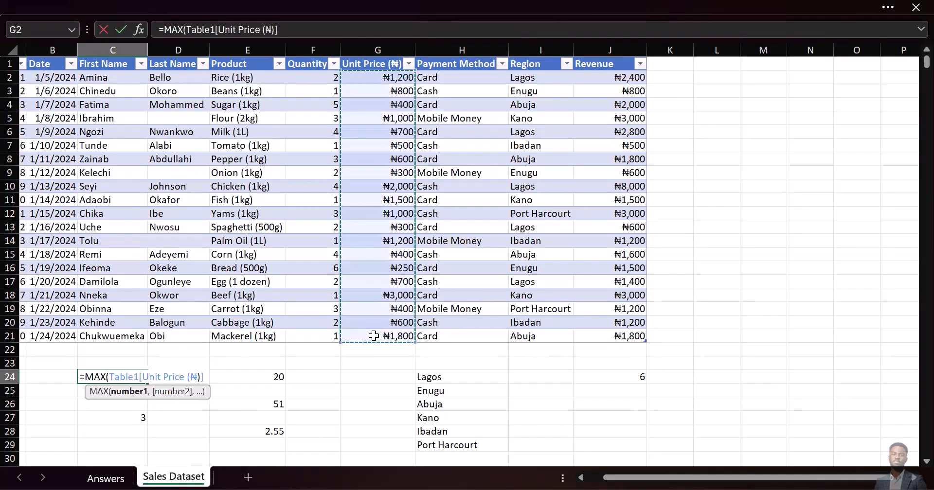
pyautogui.press('Return')
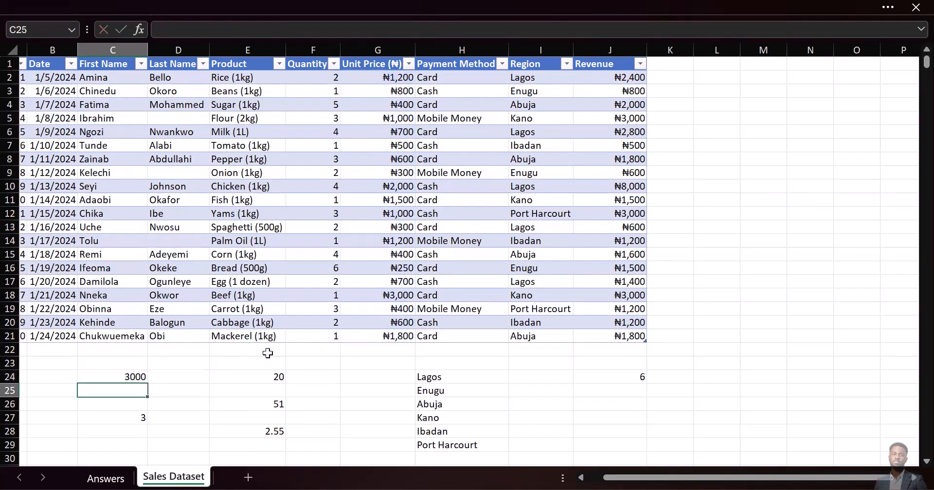
pyautogui.click(133, 378)
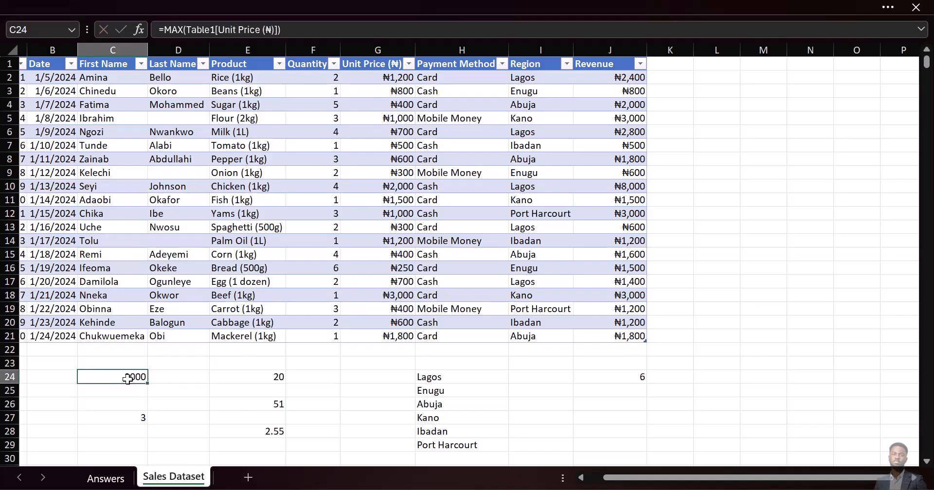
# Copy the Avg Qty/Order PivotTable on the Answers sheet to cell M3.
pyautogui.click(106, 478)
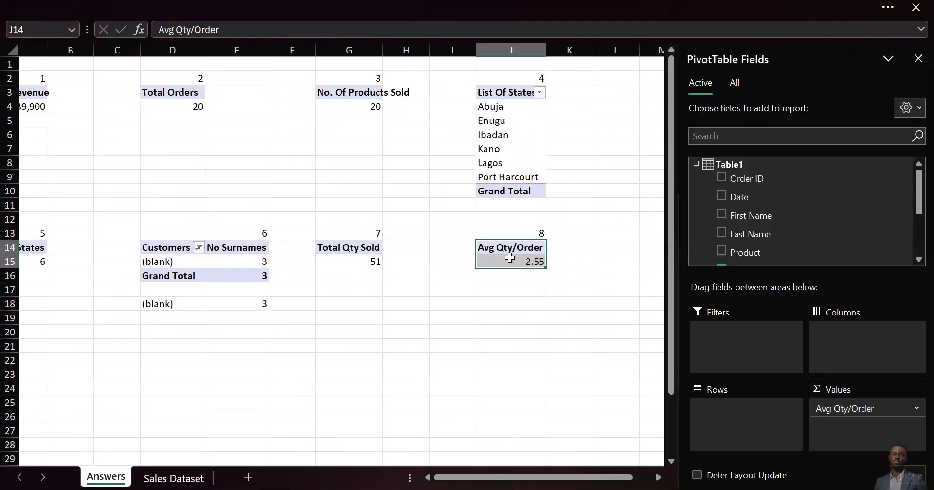
pyautogui.hotkey('ctrl', 'c')
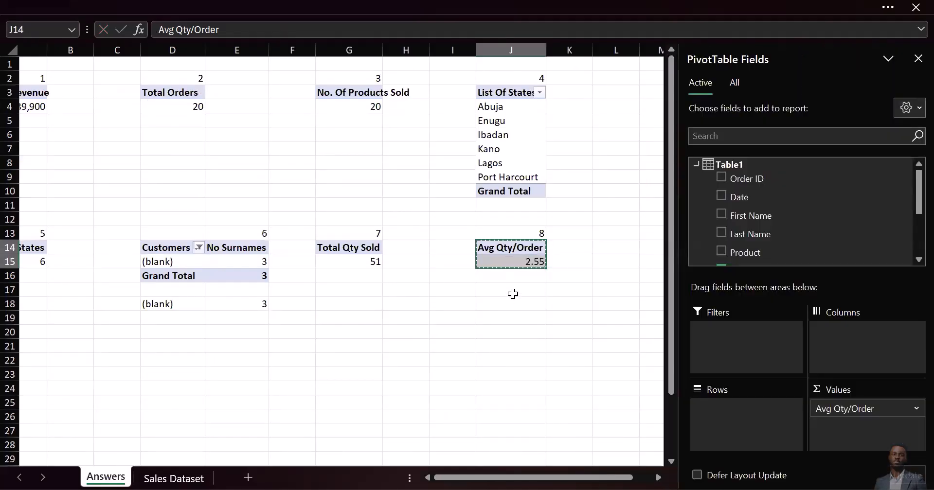
pyautogui.hscroll(1, 512, 295)
pyautogui.hscroll(1, 407, 251)
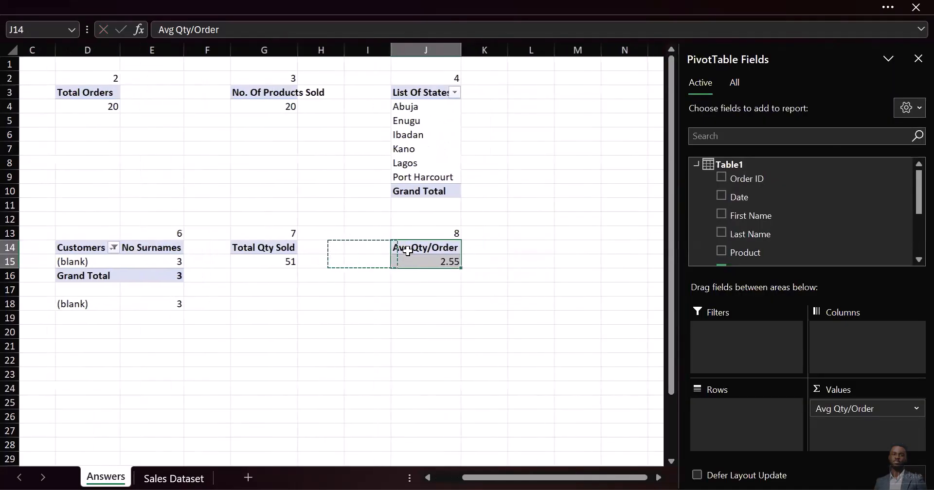
pyautogui.click(570, 91)
pyautogui.hotkey('ctrl', 'v')
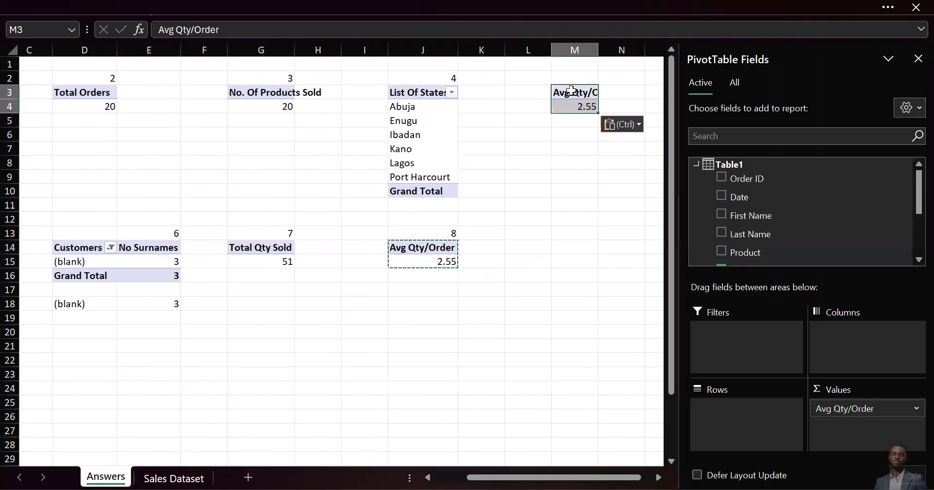
pyautogui.scroll(-3, 757, 232)
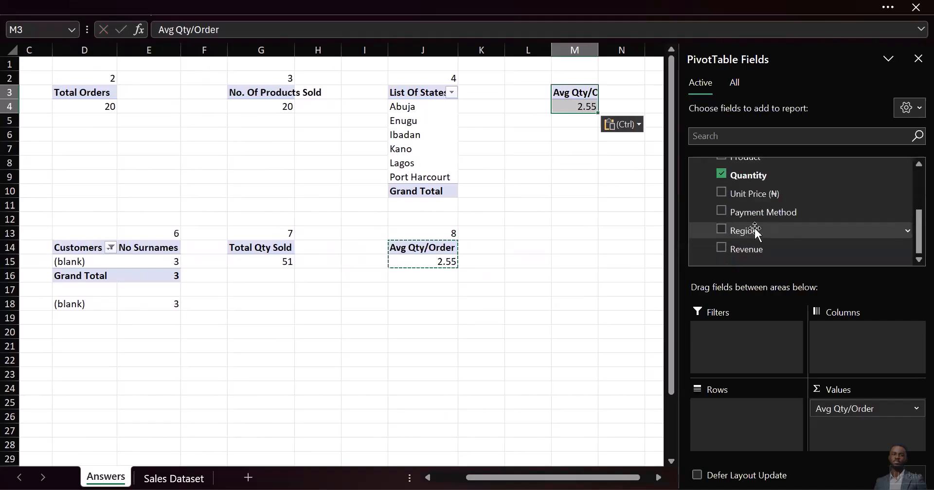
# Replace Quantity with Unit Price (₦) in the PivotTable at M3 and summarize its values by Max.
pyautogui.click(721, 174)
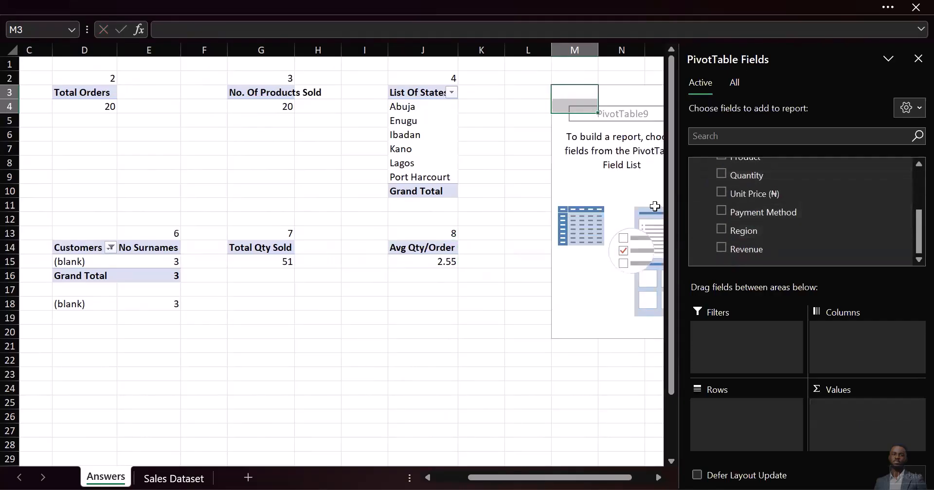
pyautogui.hscroll(2, 454, 346)
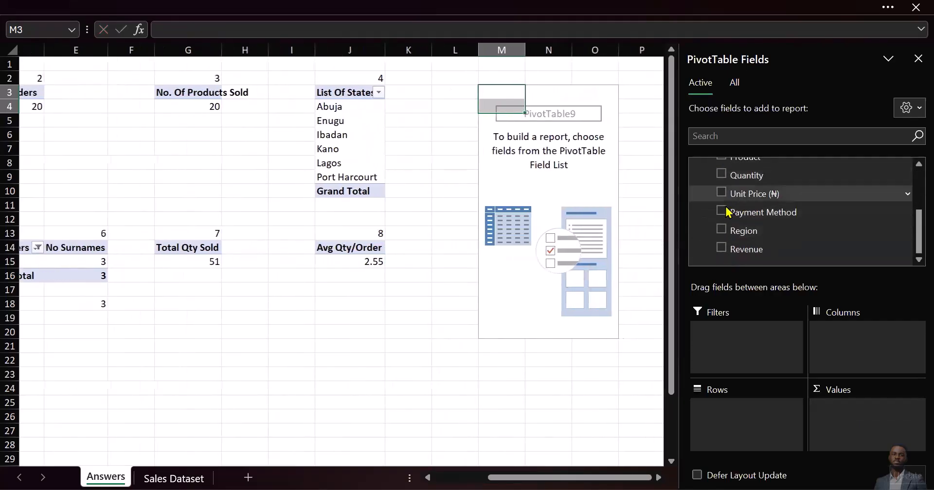
pyautogui.click(720, 193)
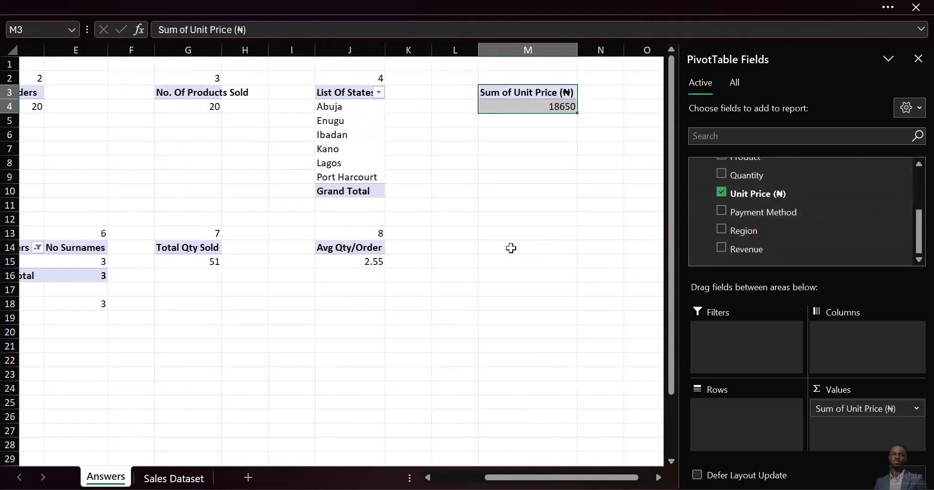
pyautogui.click(515, 106)
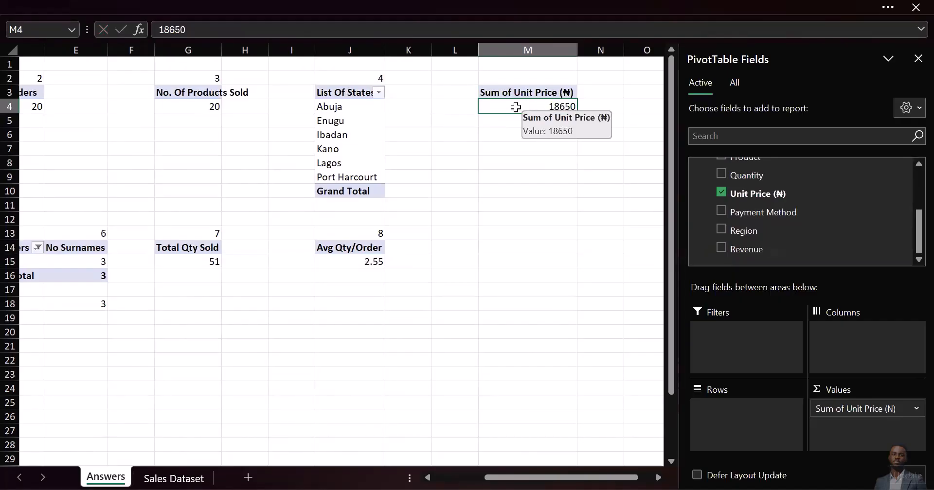
pyautogui.rightClick(515, 106)
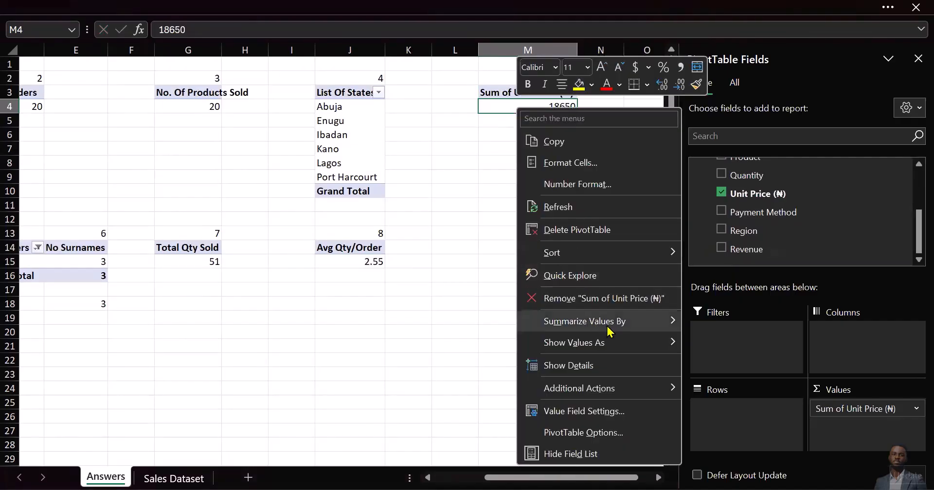
pyautogui.moveTo(609, 330)
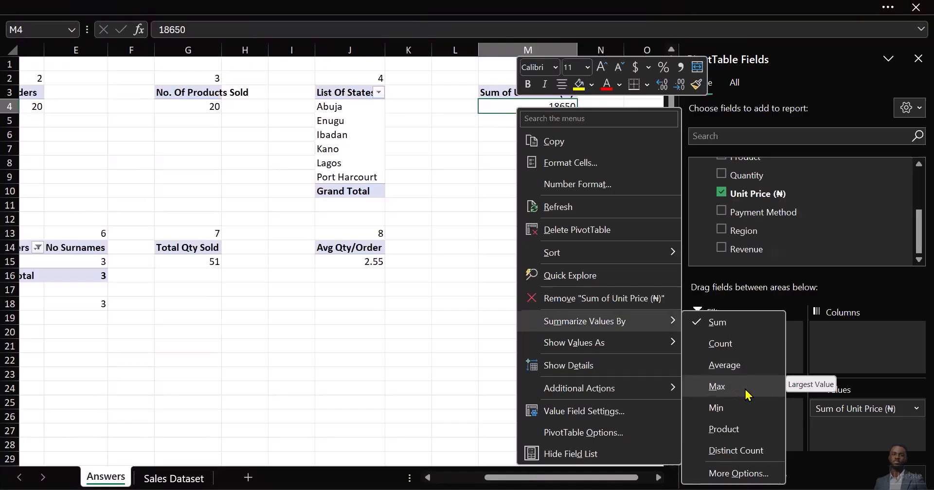
pyautogui.click(717, 388)
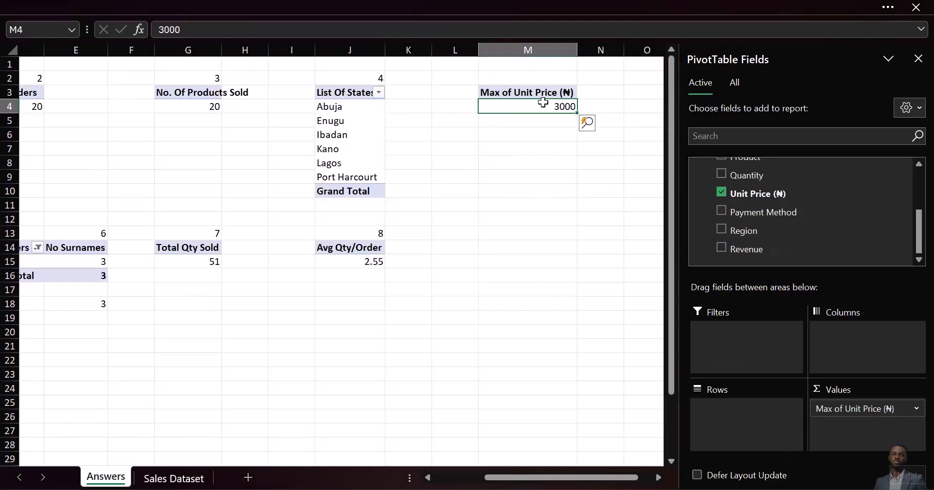
# Format the maximum unit price value in M4 as Currency with 0 decimal places and the ₦ Yoruba symbol.
pyautogui.rightClick(544, 104)
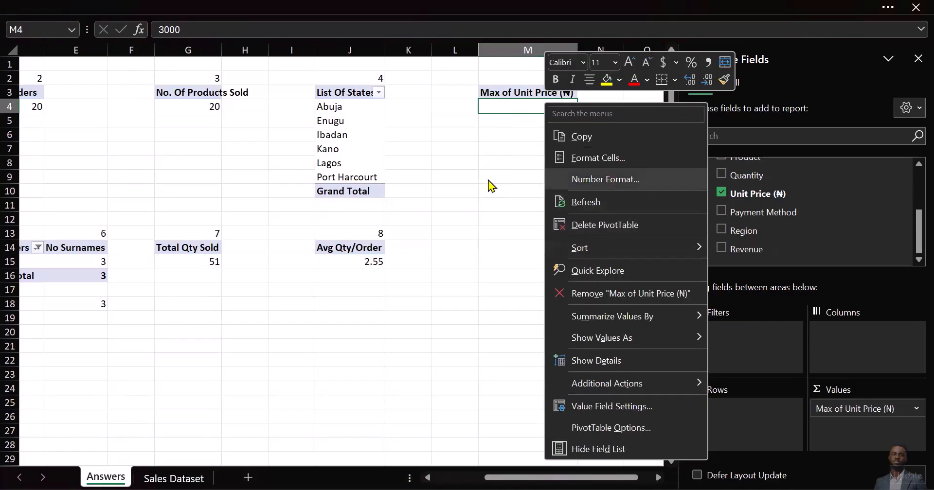
pyautogui.click(604, 179)
pyautogui.click(456, 90)
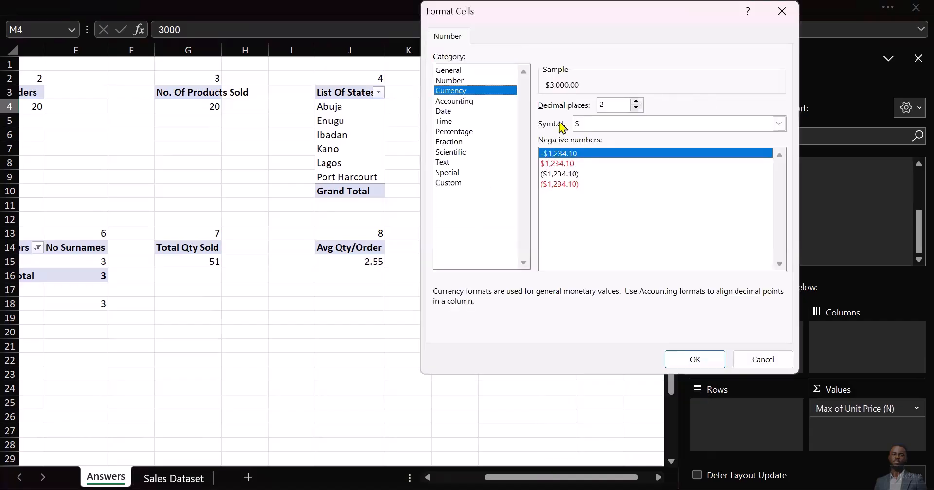
pyautogui.click(635, 108)
pyautogui.click(636, 108)
pyautogui.click(633, 122)
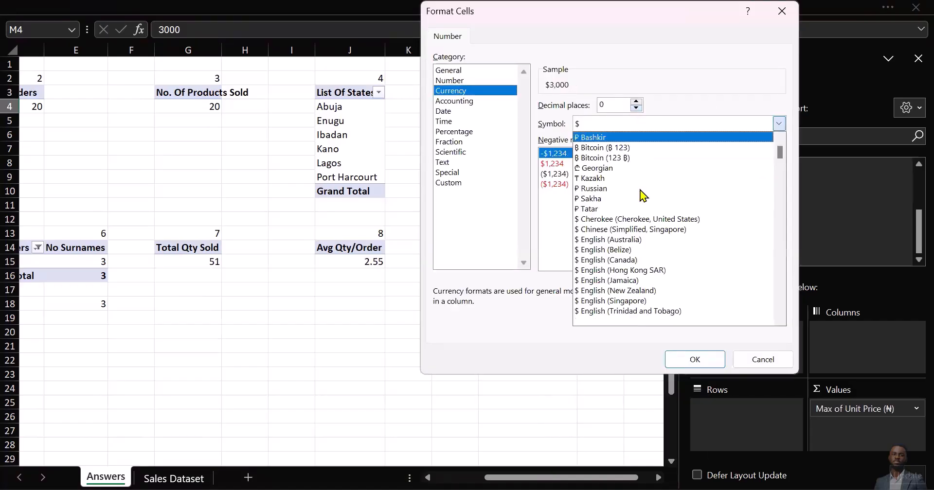
pyautogui.scroll(-10, 644, 194)
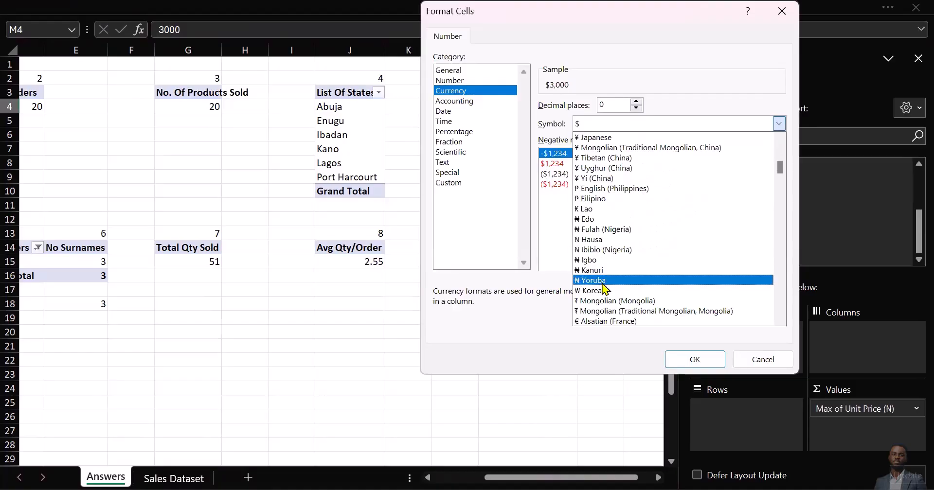
pyautogui.click(603, 281)
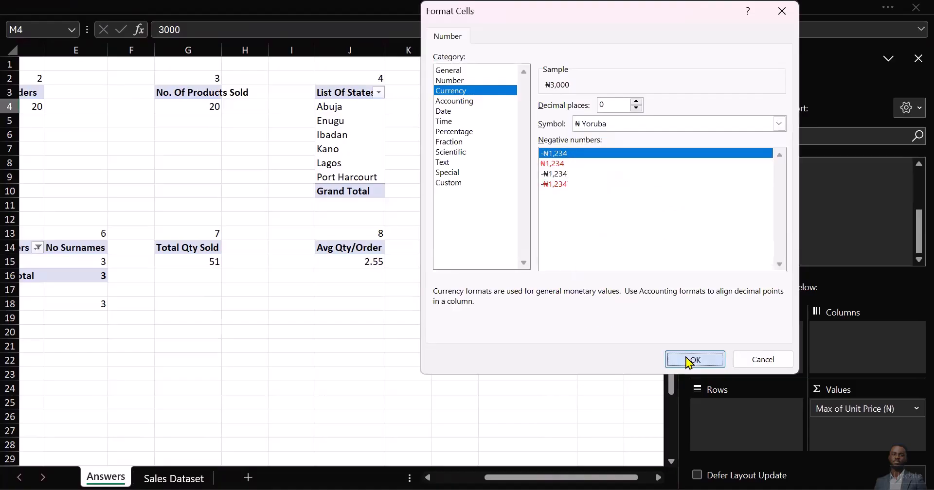
pyautogui.click(689, 360)
# Rename the value field of the PivotTable at M3 to "Highest Unit Price".
pyautogui.hscroll(2, 481, 282)
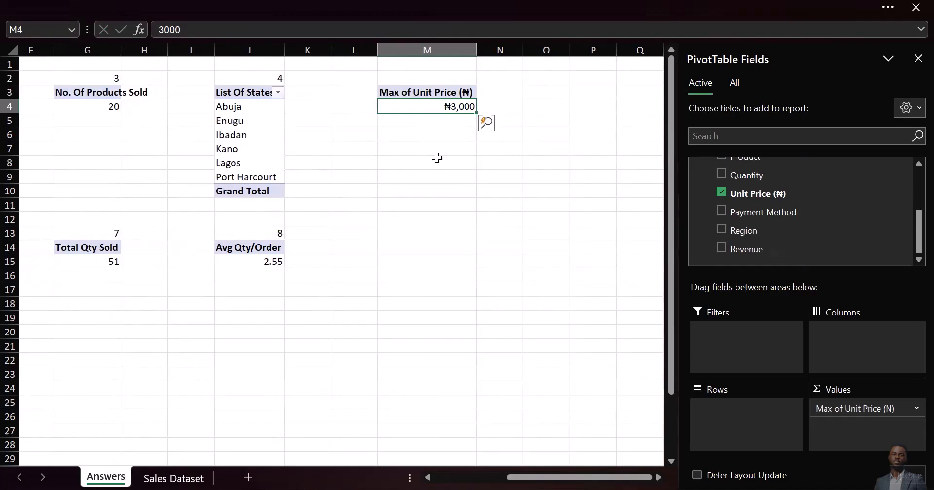
pyautogui.click(417, 94)
pyautogui.doubleClick(419, 97)
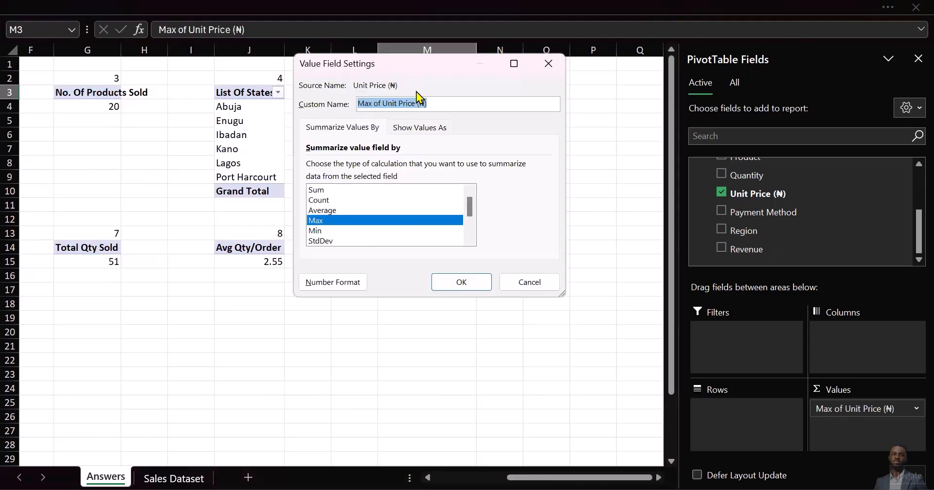
pyautogui.write('Highest ')
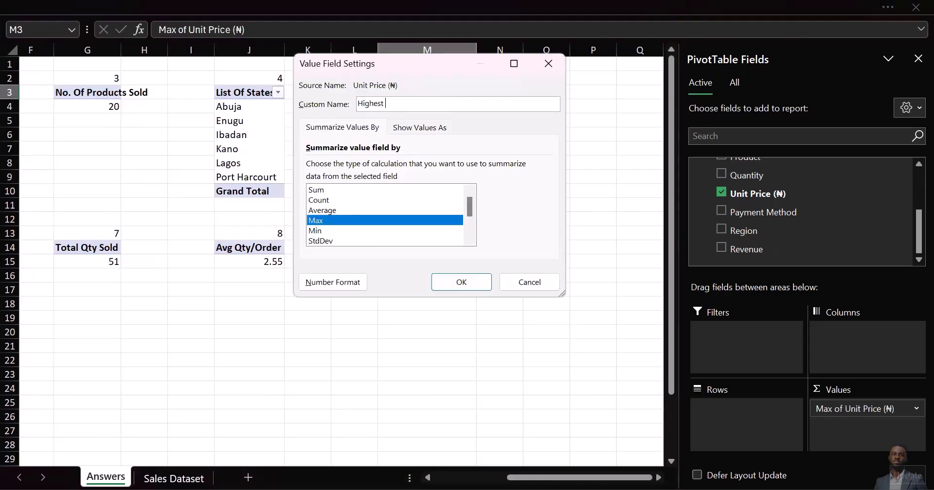
pyautogui.write('Unit Price')
pyautogui.press('Return')
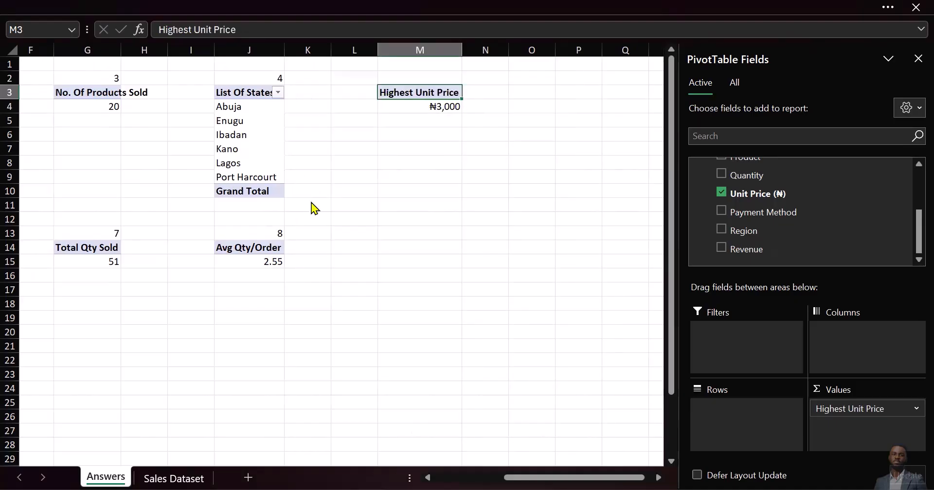
# Consult question 10 in the PDF and calculate the lowest unit price in Sales Dataset cell C26 with =MIN(Table1[Unit Price (₦)]).
pyautogui.hotkey('alt', 'Tab')
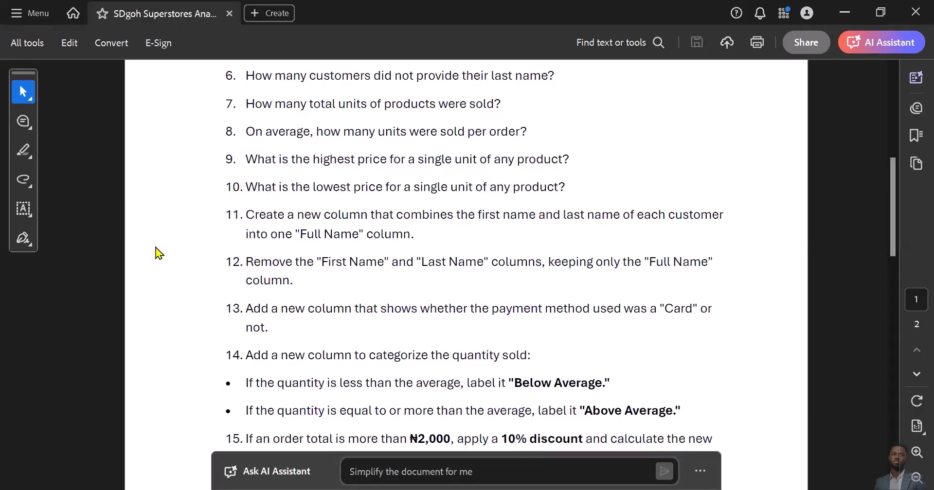
pyautogui.hotkey('alt', 'Tab')
pyautogui.scroll(-1, 121, 386)
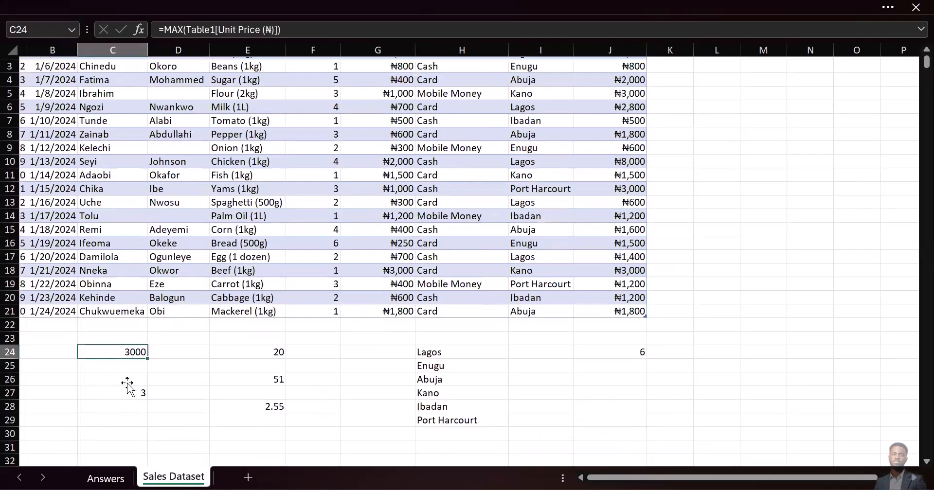
pyautogui.click(92, 377)
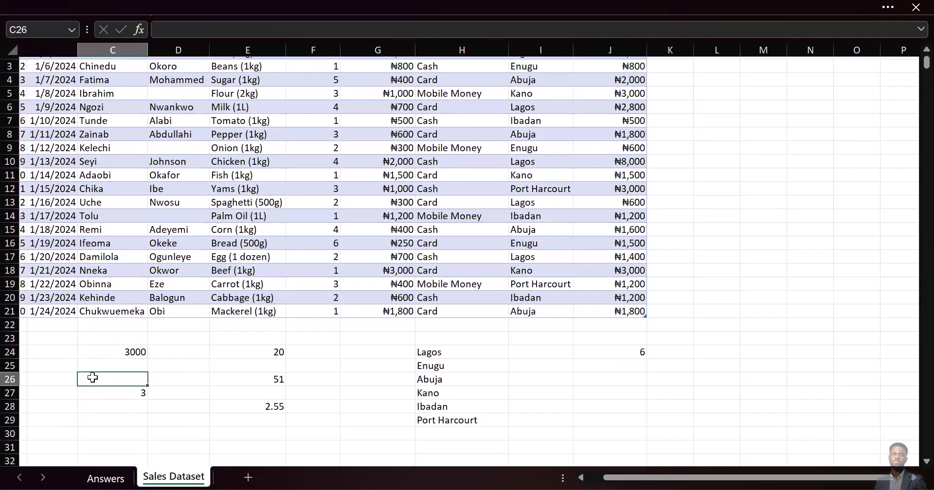
pyautogui.write('=min')
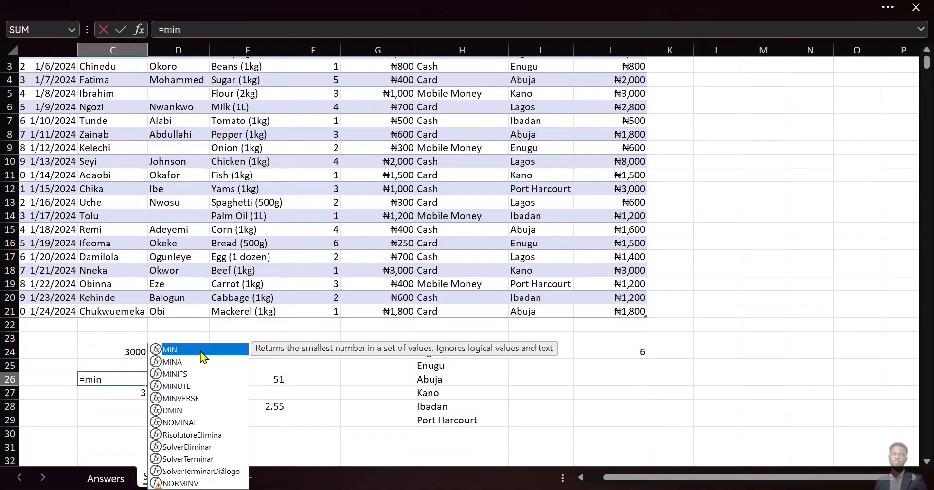
pyautogui.doubleClick(200, 350)
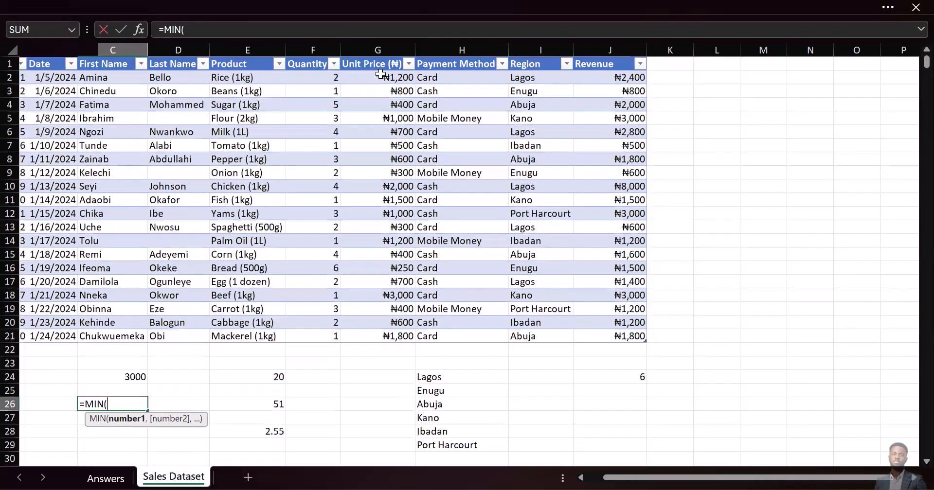
pyautogui.click(381, 74)
pyautogui.keyDown('shift'); pyautogui.click(369, 333); pyautogui.keyUp('shift')
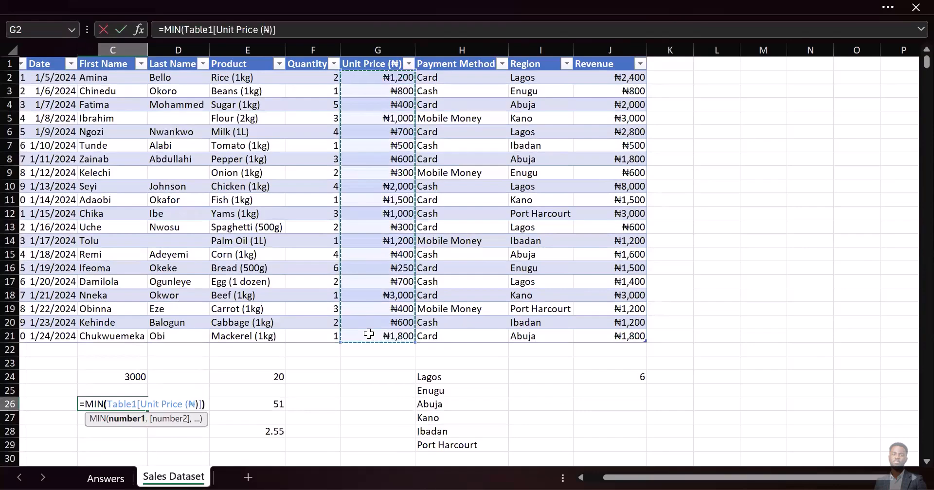
pyautogui.press('Return')
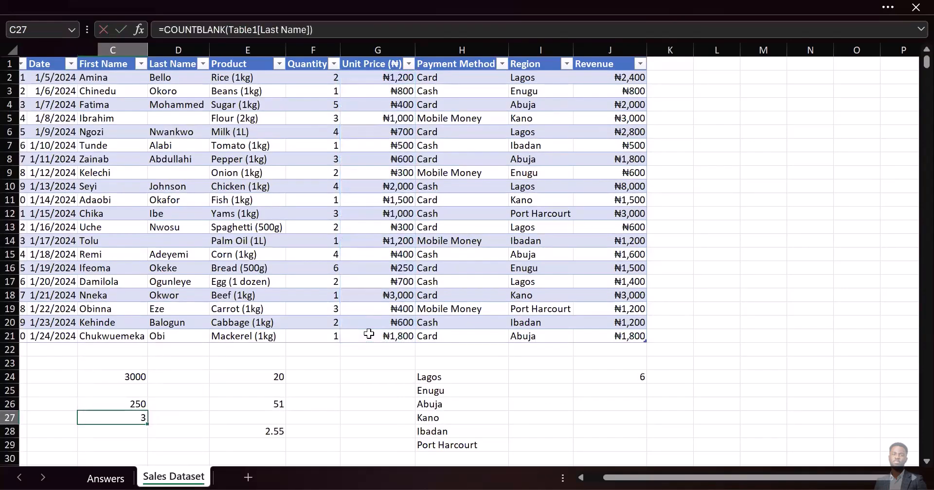
pyautogui.click(126, 405)
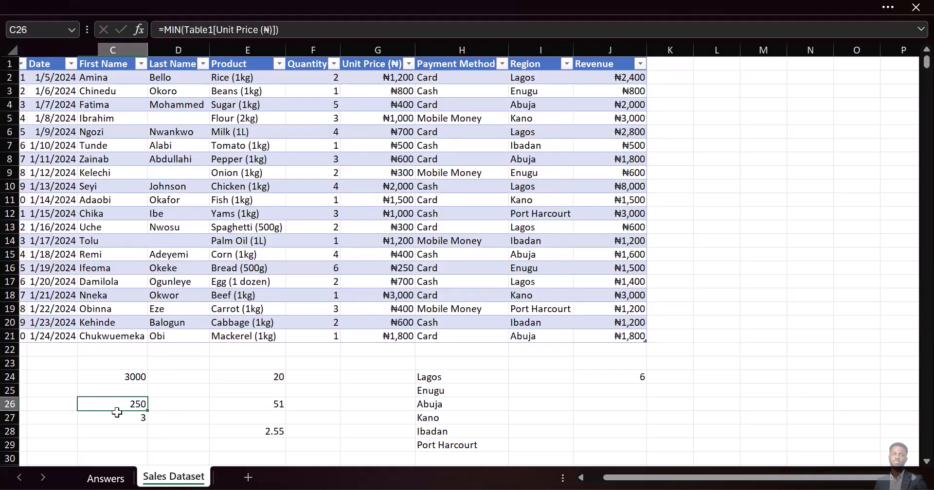
# Copy the Highest Unit Price PivotTable on the Answers sheet to cell M7.
pyautogui.click(111, 474)
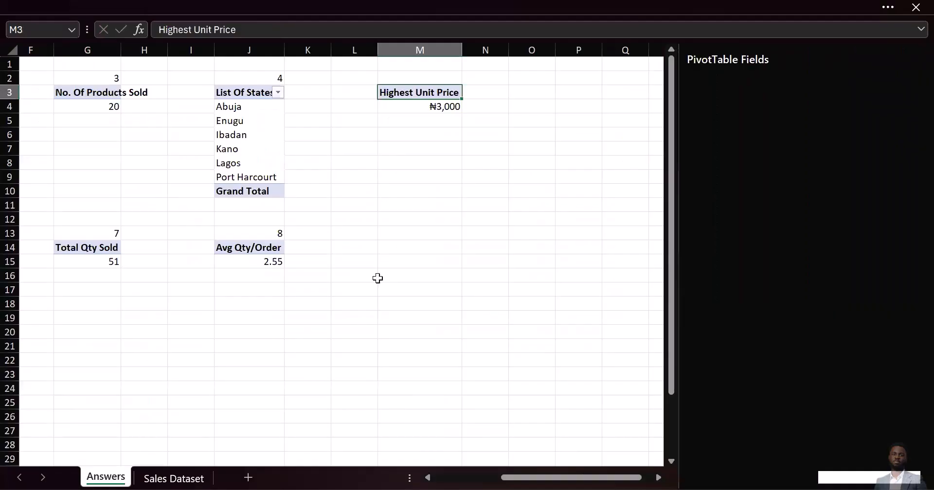
pyautogui.click(420, 93)
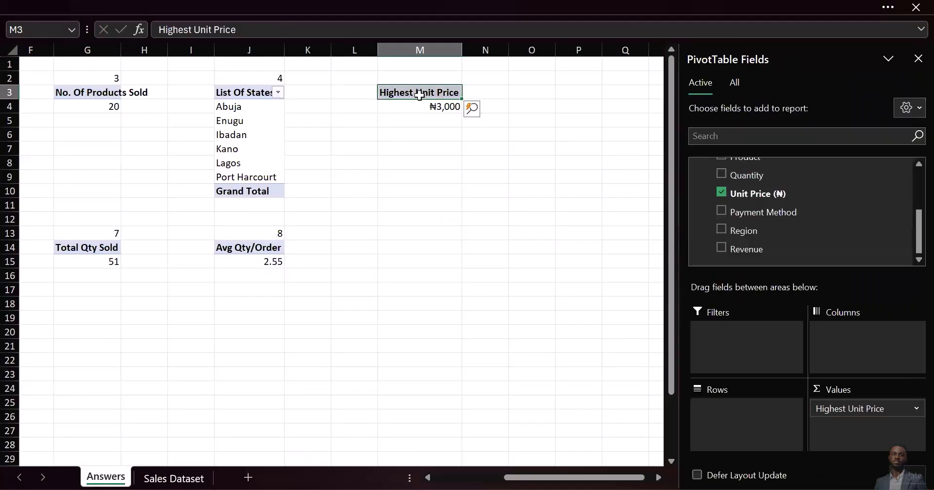
pyautogui.moveTo(412, 92); pyautogui.dragTo(412, 102)
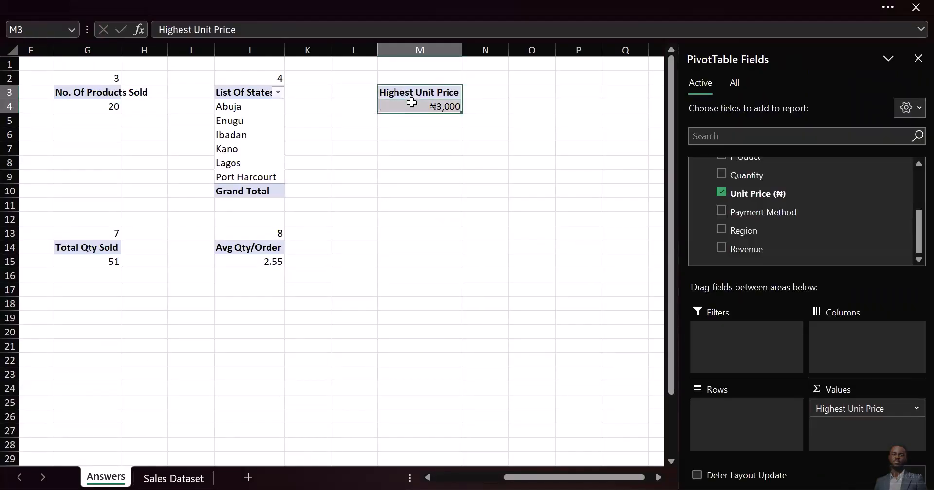
pyautogui.hotkey('ctrl', 'c')
pyautogui.click(411, 150)
pyautogui.hotkey('ctrl', 'v')
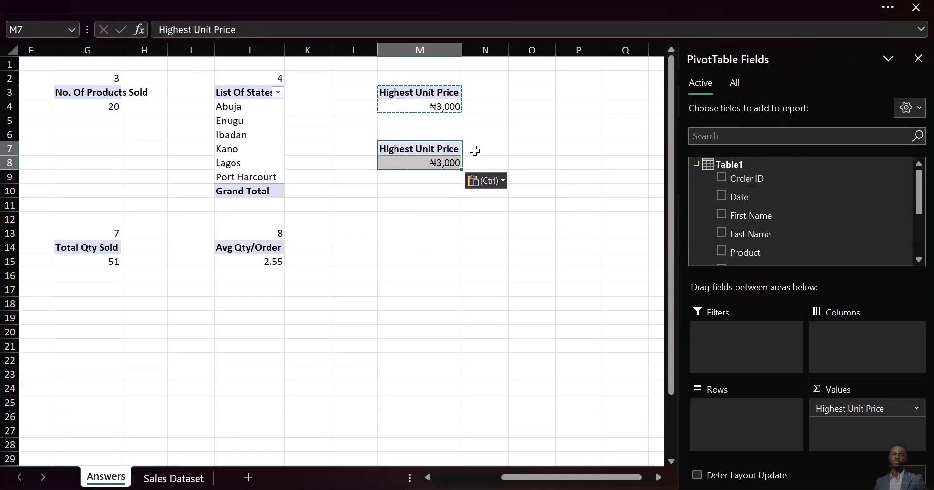
# Summarize the copied PivotTable at M7 by Min and rename its value field to "Lowest Unit Price".
pyautogui.rightClick(440, 162)
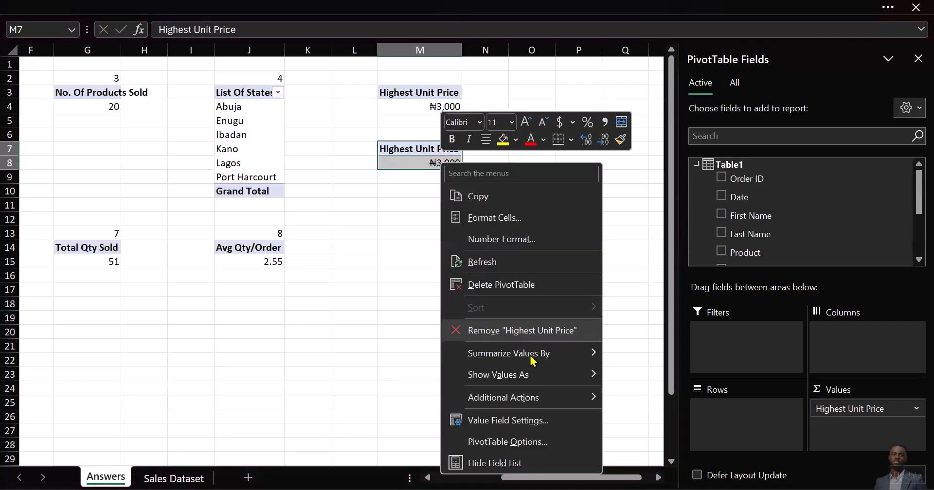
pyautogui.moveTo(539, 362)
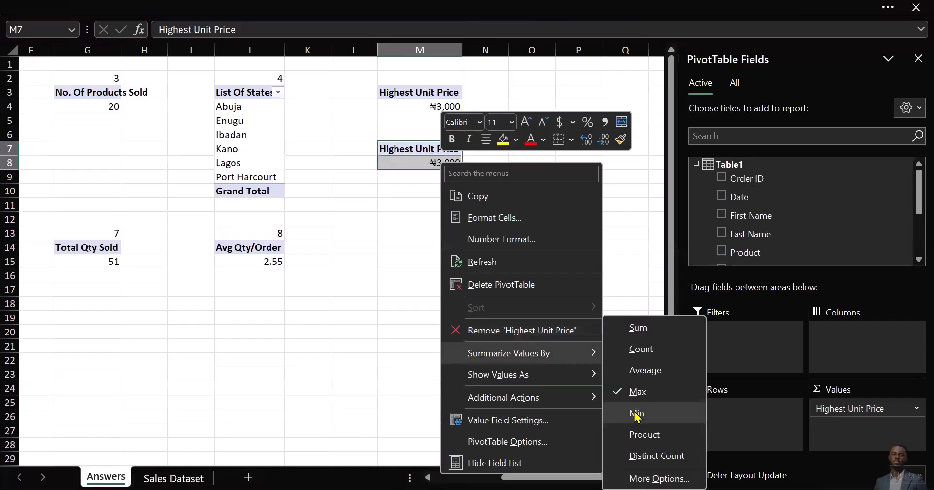
pyautogui.click(637, 415)
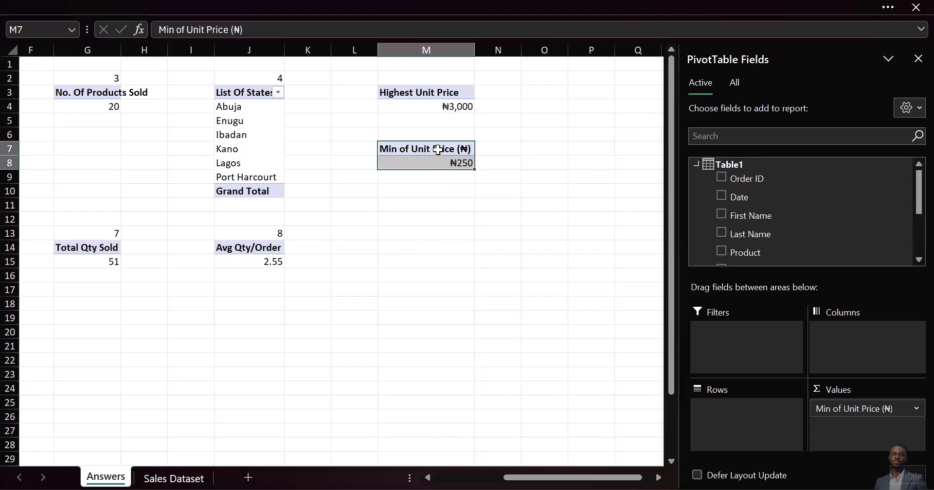
pyautogui.click(437, 151)
pyautogui.doubleClick(438, 150)
pyautogui.write('Lowe')
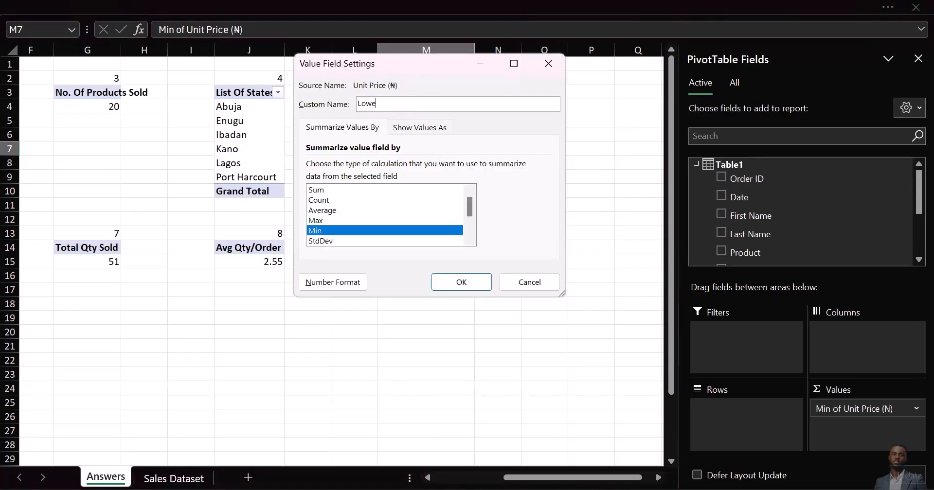
pyautogui.write('st Unit Price')
pyautogui.click(468, 284)
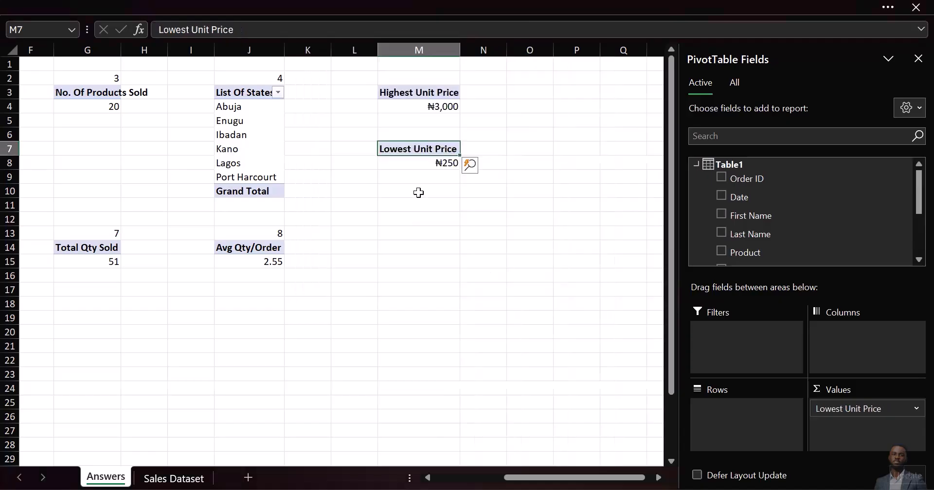
pyautogui.click(423, 221)
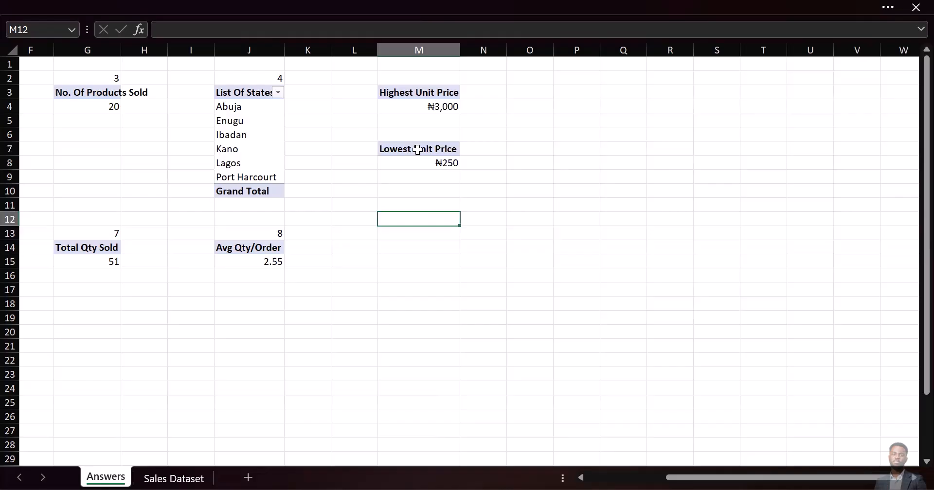
# Copy the Lowest Unit Price PivotTable on the Answers sheet to cell M11.
pyautogui.moveTo(414, 149); pyautogui.dragTo(418, 160)
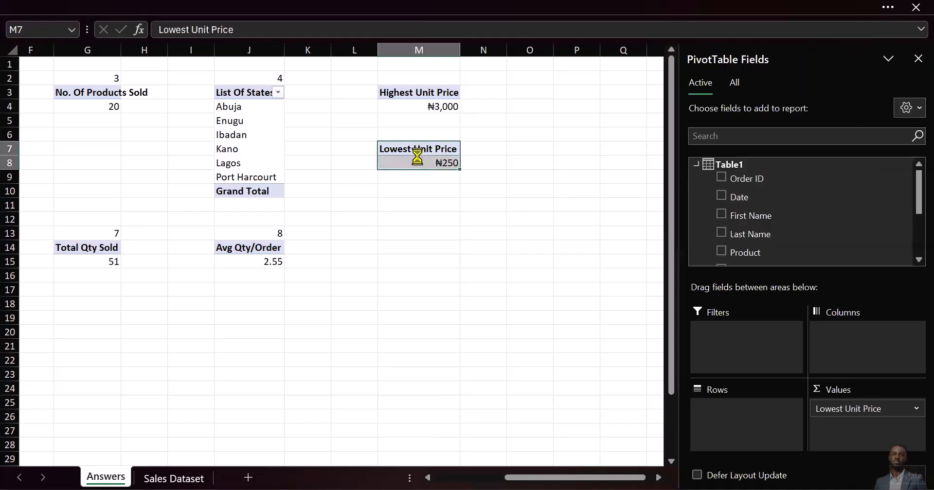
pyautogui.hotkey('ctrl', 'c')
pyautogui.click(411, 208)
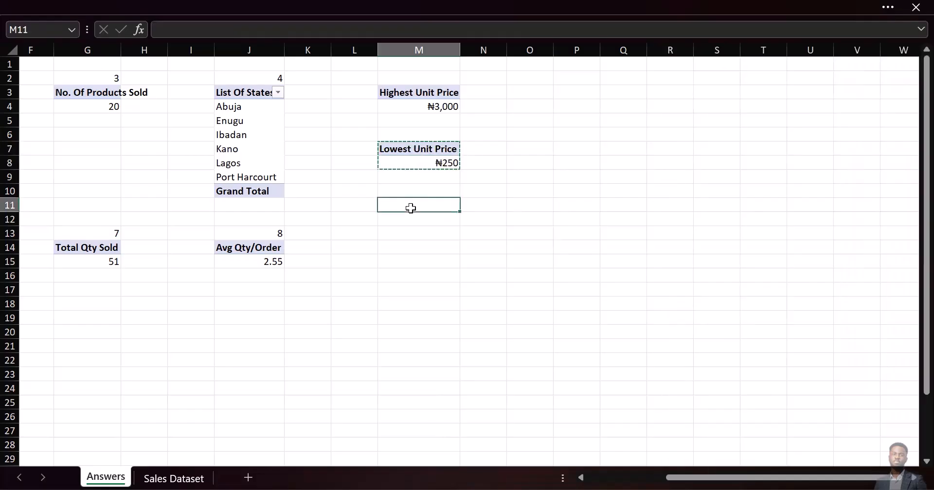
pyautogui.hotkey('ctrl', 'v')
pyautogui.write('`')
pyautogui.press('Escape')
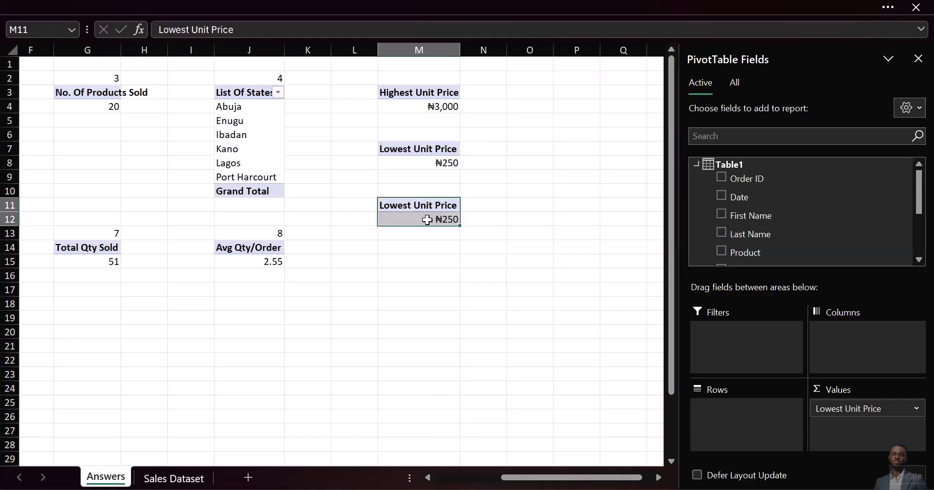
# Summarize the values of the copied PivotTable at M11 by Average.
pyautogui.rightClick(427, 220)
pyautogui.moveTo(535, 369)
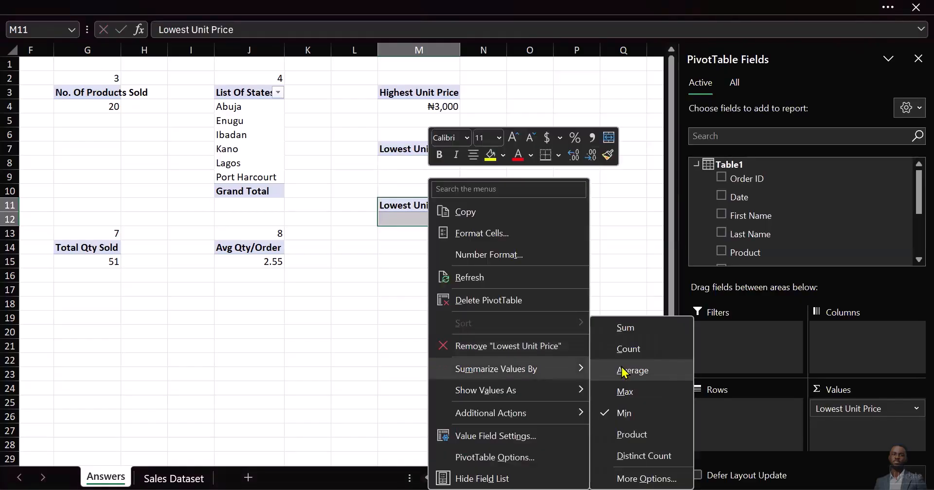
pyautogui.click(627, 370)
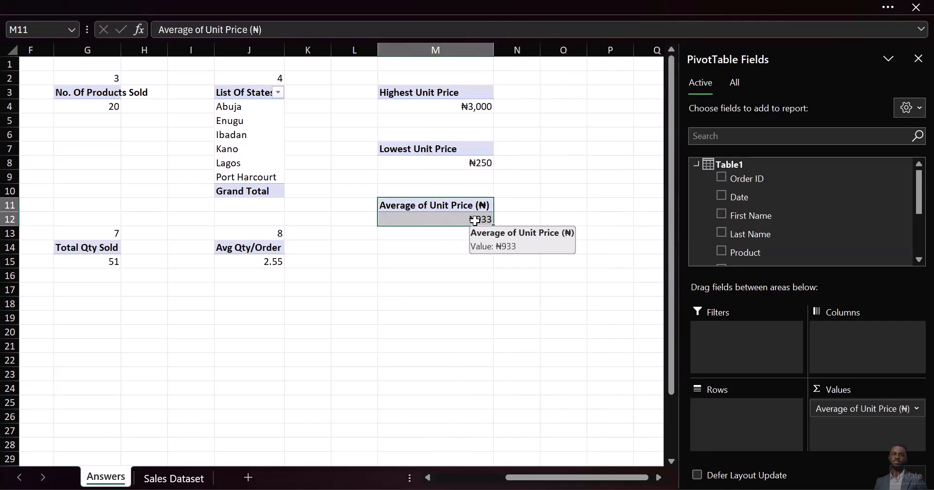
# Rename the value field of the PivotTable at M11 to "Avg Unit Price" and autofit column M to its contents.
pyautogui.doubleClick(422, 207)
pyautogui.write('Avg ')
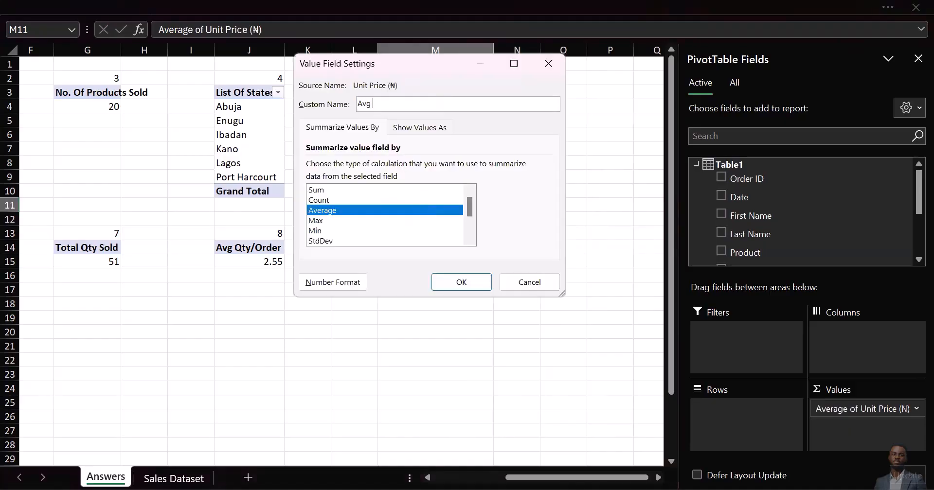
pyautogui.write('Unit Price')
pyautogui.click(437, 289)
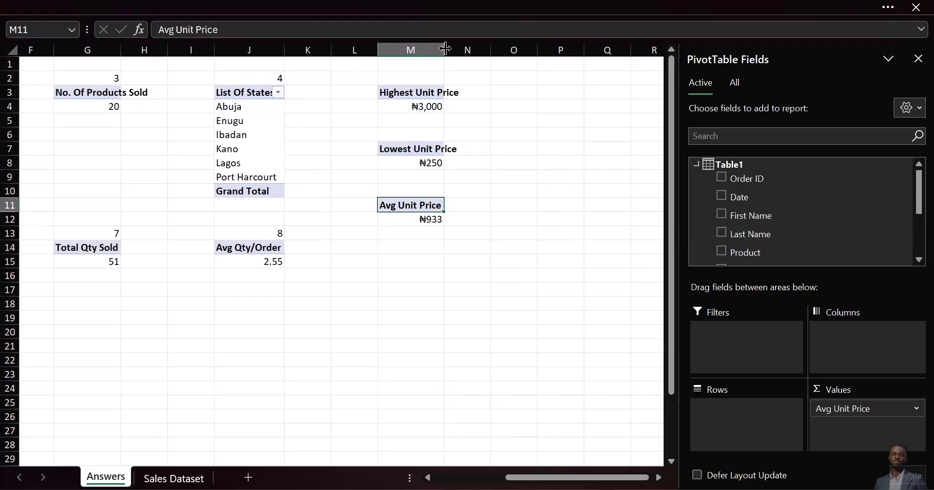
pyautogui.doubleClick(444, 49)
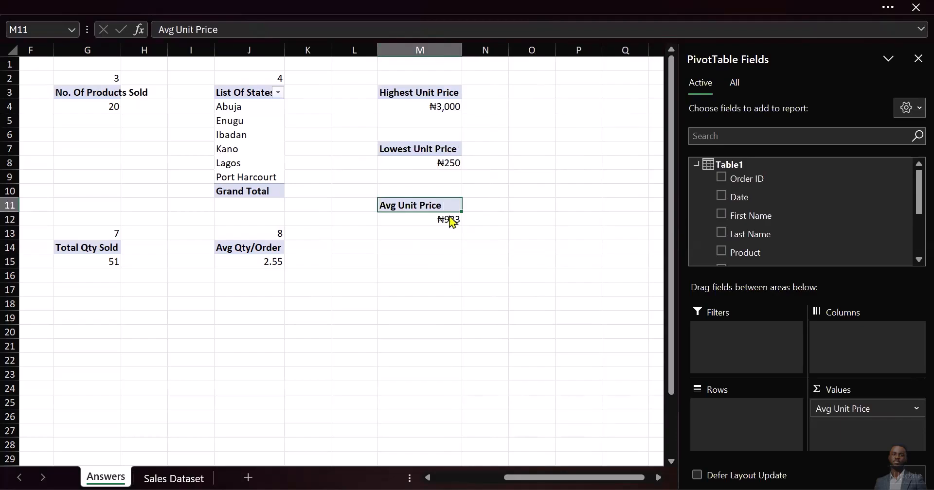
# Label the unit price pivot tables on the Answers sheet with 9 in M2, 10 in M6 and Bonus in M10.
pyautogui.click(444, 78)
pyautogui.write('9')
pyautogui.press('Return')
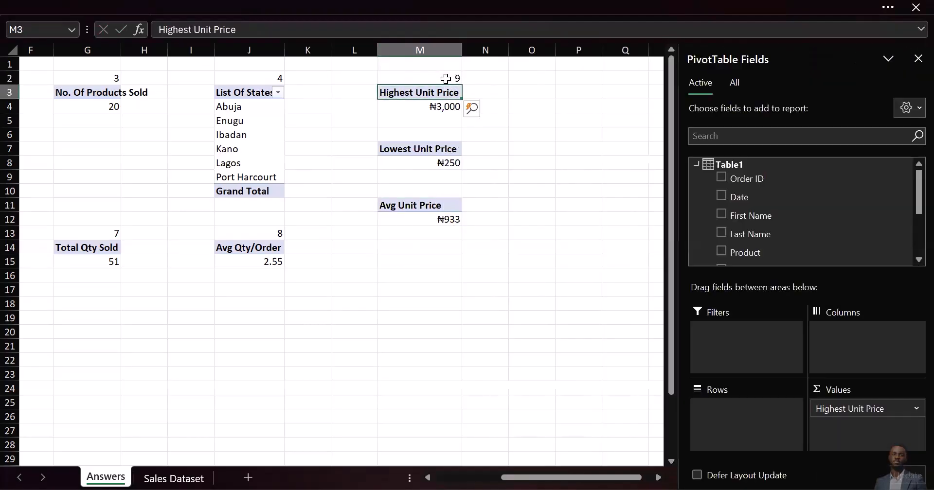
pyautogui.click(450, 134)
pyautogui.write('10')
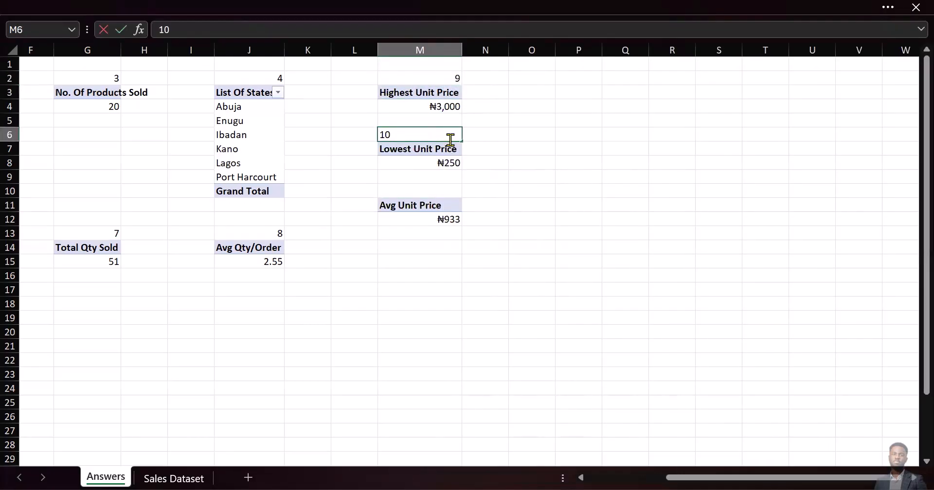
pyautogui.press('Return')
pyautogui.click(447, 192)
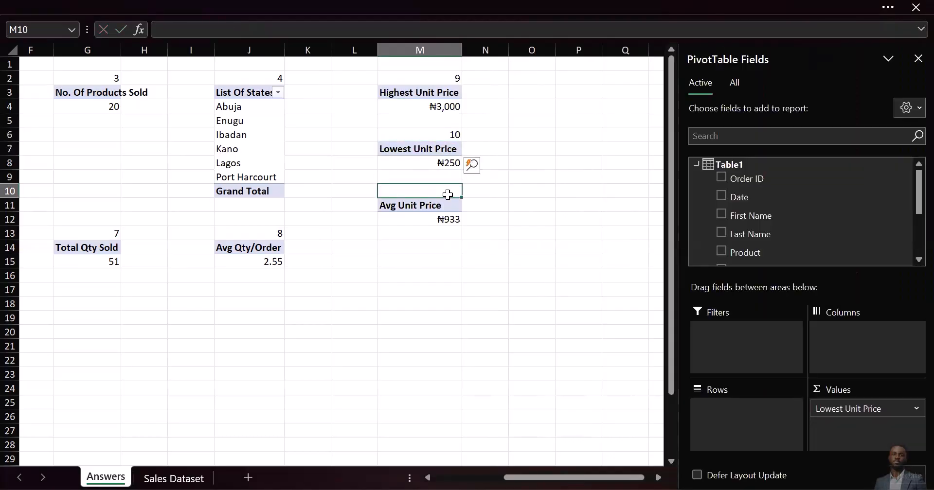
pyautogui.write('Bonus')
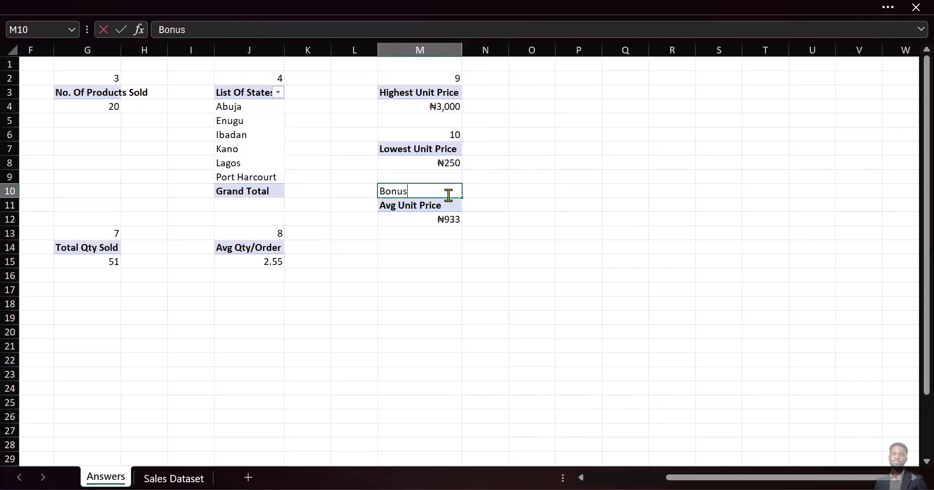
pyautogui.press('Return')
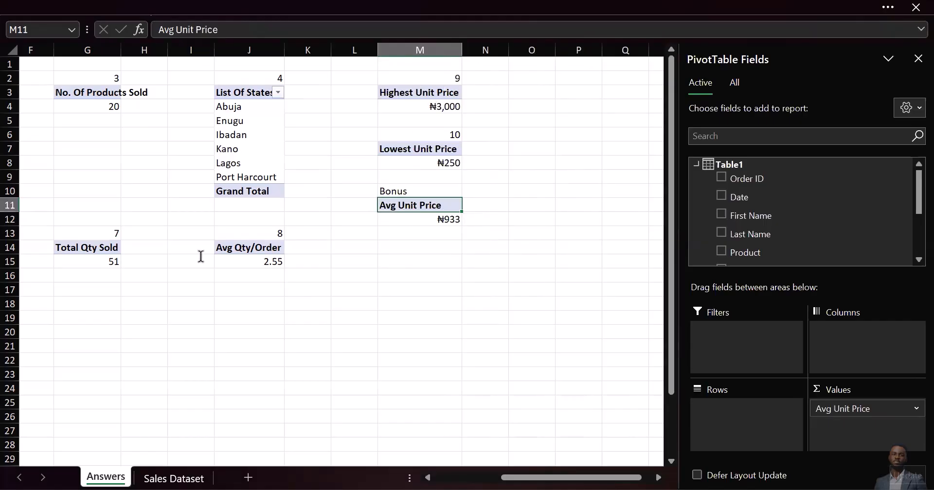
# Add a Full Name column header in K1 of the Sales Dataset sheet and widen the column to fit it.
pyautogui.hotkey('alt', 'Tab')
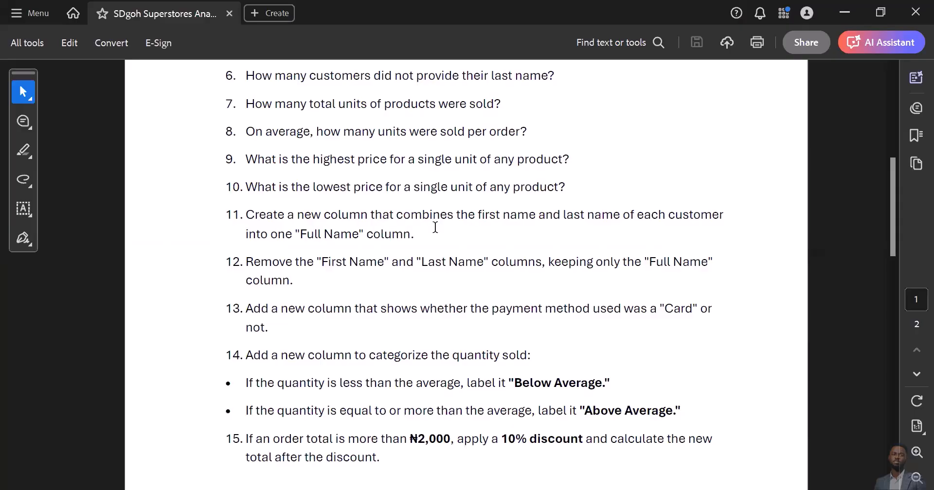
pyautogui.click(147, 474)
pyautogui.hotkey('ctrl', 'pagedown')
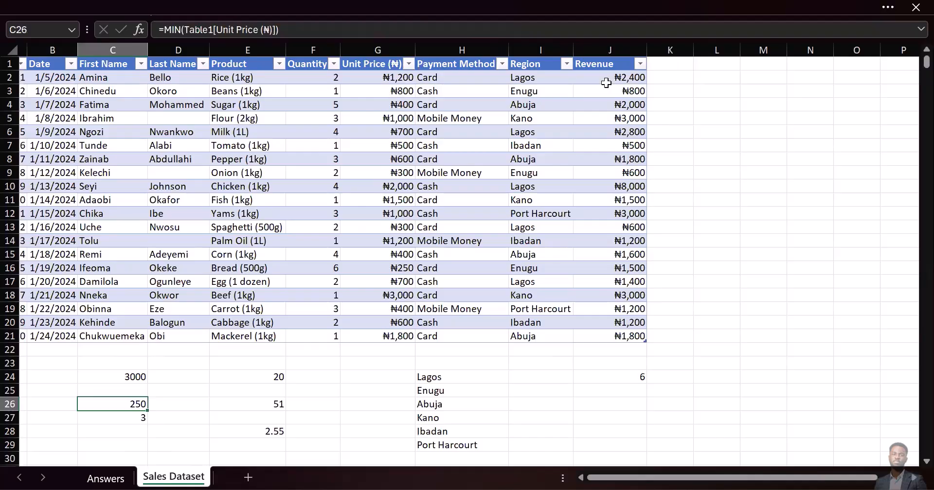
pyautogui.click(665, 62)
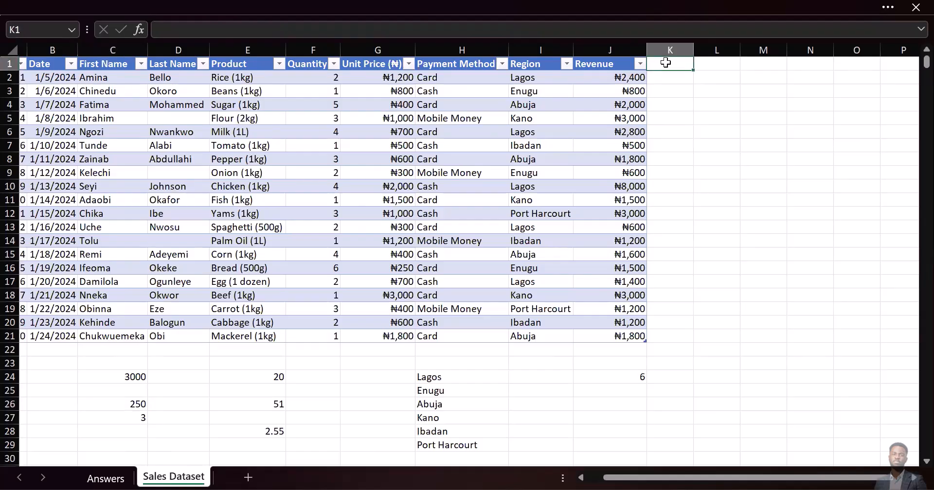
pyautogui.write('Full Name')
pyautogui.press('Return')
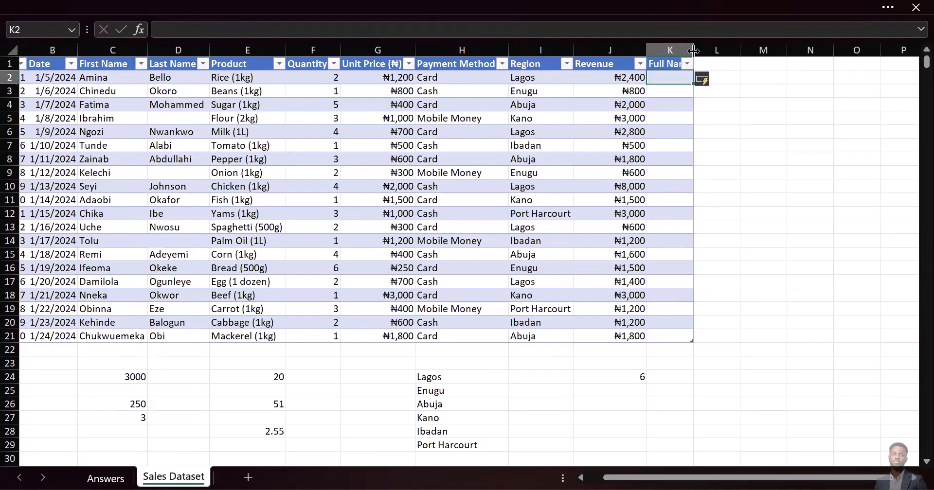
pyautogui.moveTo(694, 50); pyautogui.dragTo(719, 50)
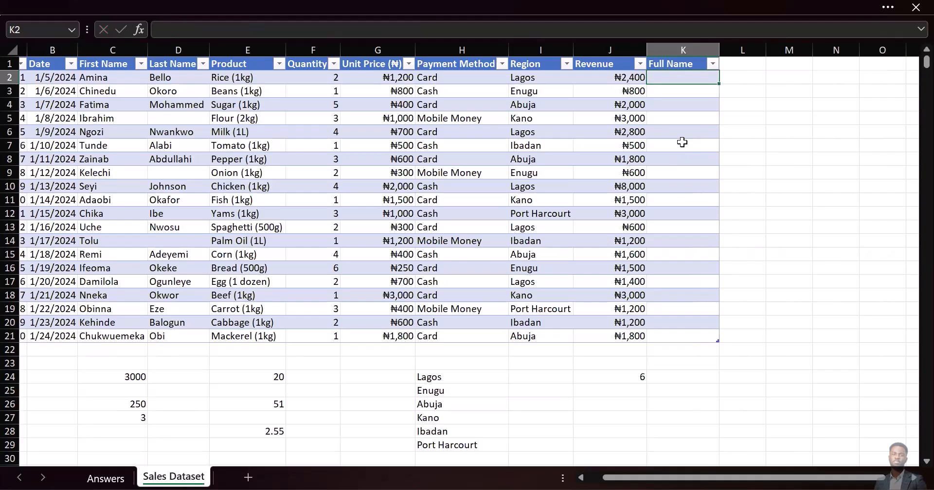
pyautogui.click(810, 142)
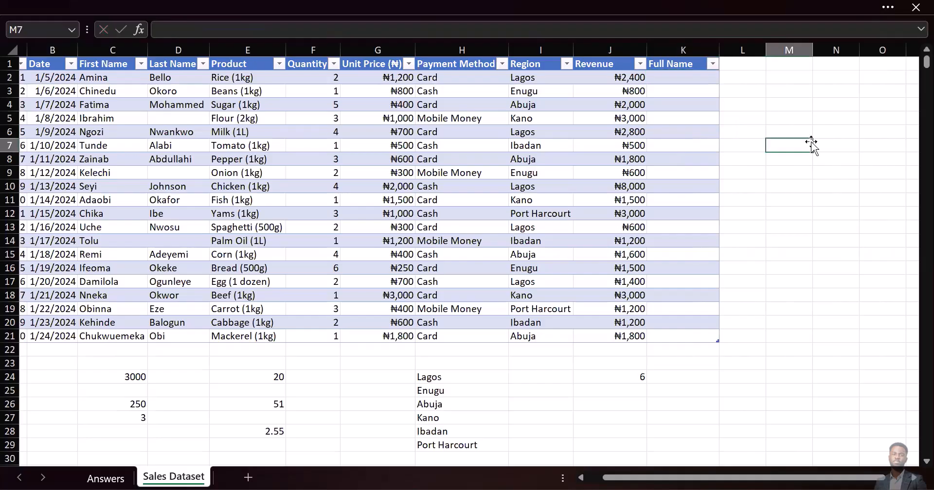
pyautogui.write('&')
pyautogui.press('BackSpace')
# Try filling the Full Name column from K2 with =[@[First Name]]&[@[Last Name]], and undo the formula.
pyautogui.click(657, 78)
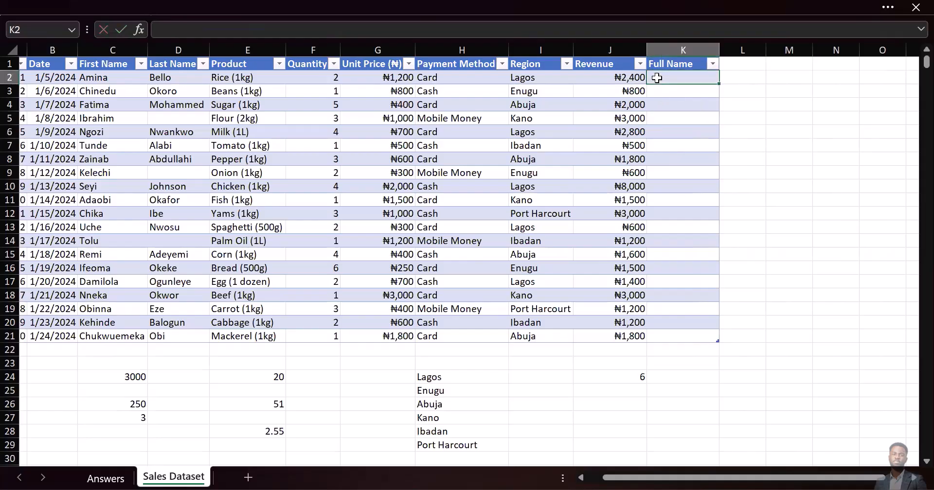
pyautogui.write('=')
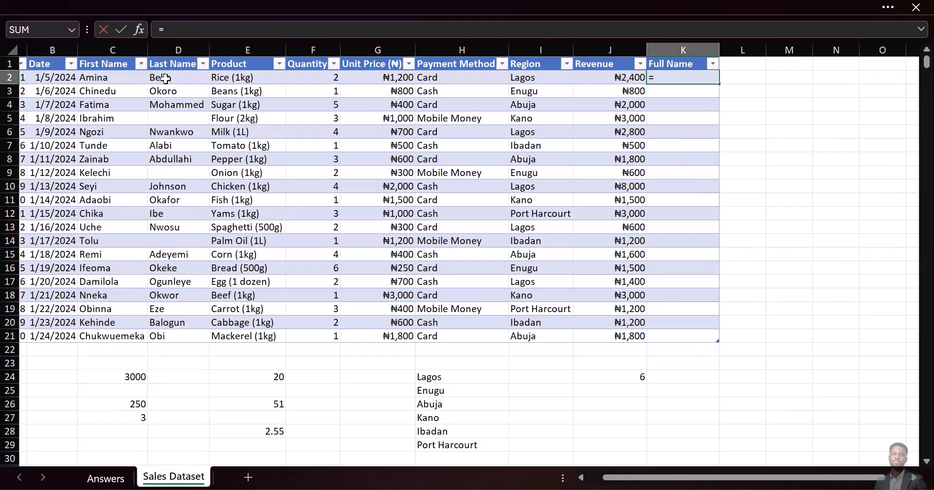
pyautogui.click(113, 77)
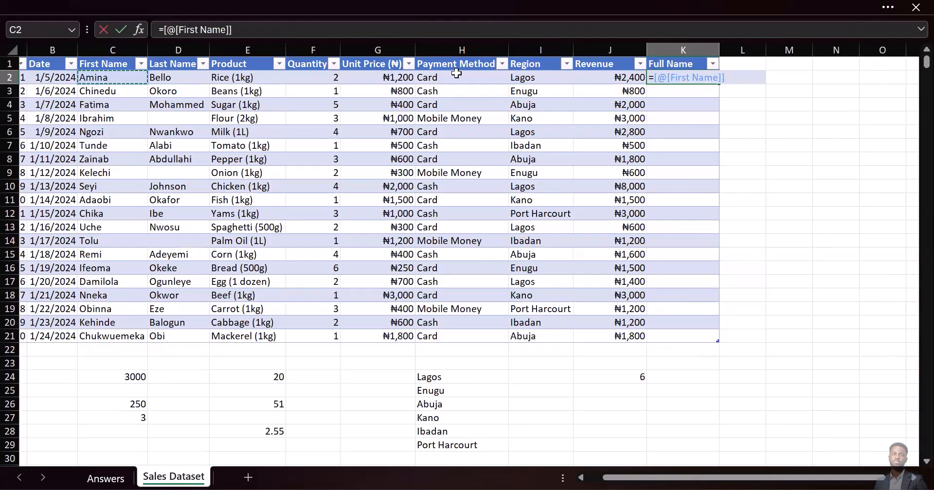
pyautogui.click(733, 78)
pyautogui.write('&')
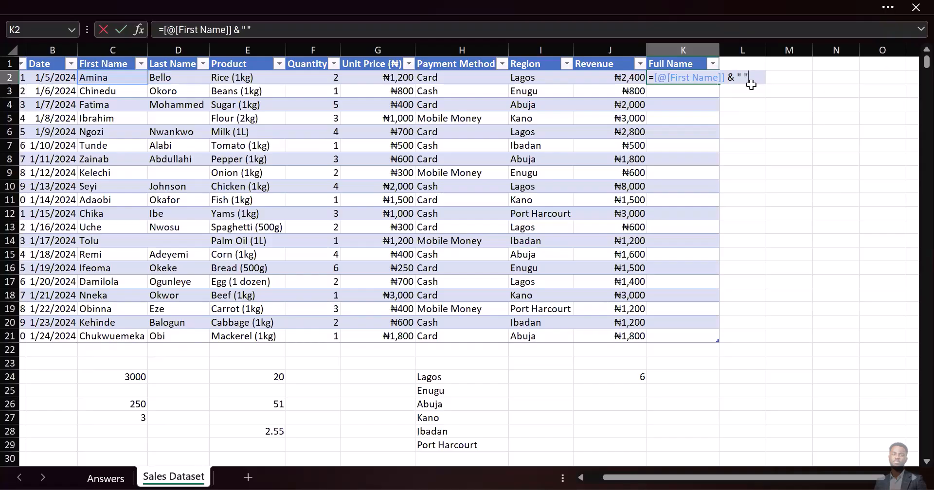
pyautogui.write('&')
pyautogui.press('BackSpace')
pyautogui.press('BackSpace')
pyautogui.press('BackSpace')
pyautogui.press('BackSpace')
pyautogui.press('BackSpace')
pyautogui.press('BackSpace')
pyautogui.press('BackSpace')
pyautogui.write('&')
pyautogui.click(177, 77)
pyautogui.press('Return')
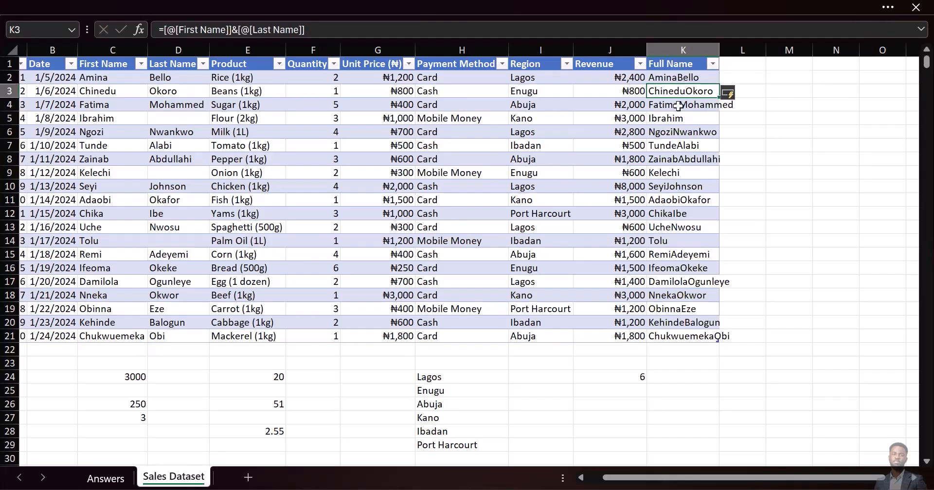
pyautogui.hotkey('ctrl', 'z')
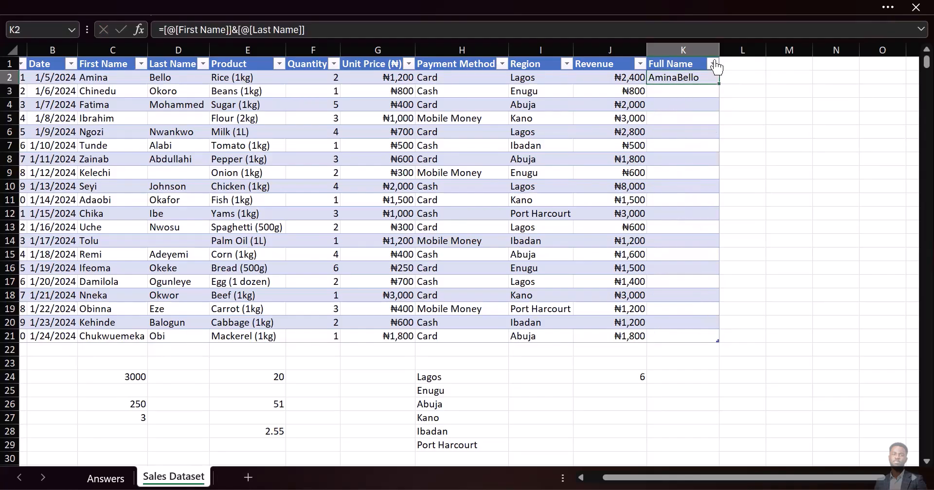
pyautogui.hotkey('ctrl', 'z')
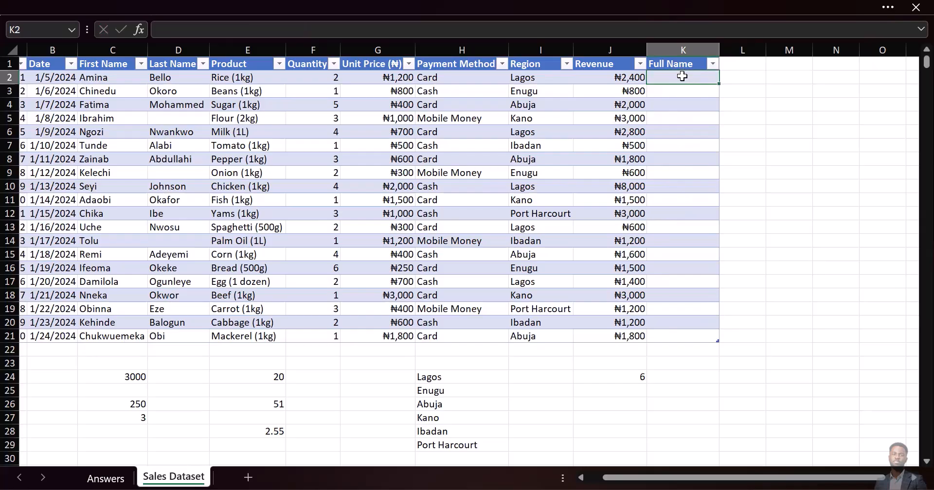
# Fill the Full Name column from K2 with =[@[First Name]]&" "&[@[Last Name]] and fit column K to its contents.
pyautogui.write('=')
pyautogui.click(104, 77)
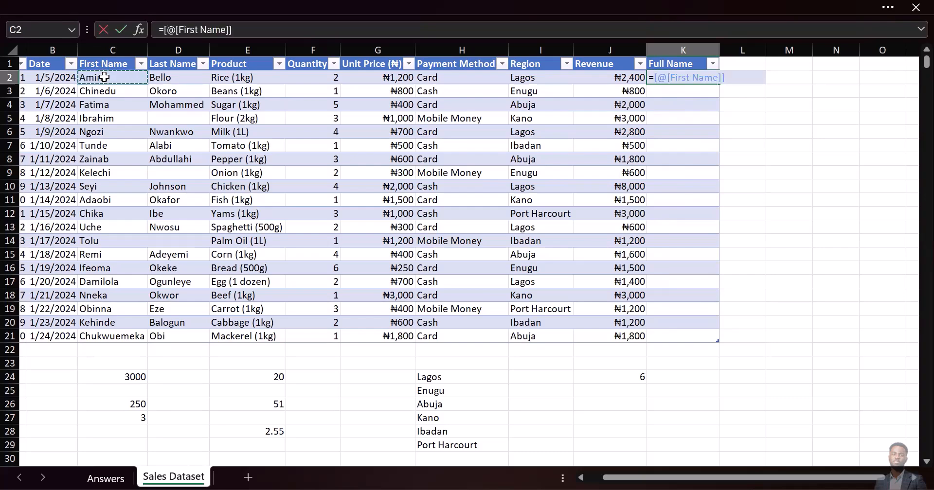
pyautogui.write('&" "&')
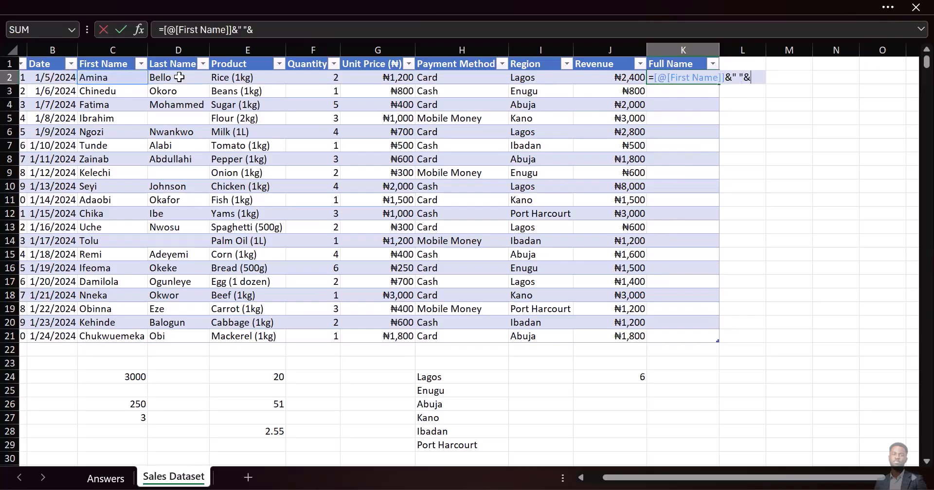
pyautogui.click(180, 77)
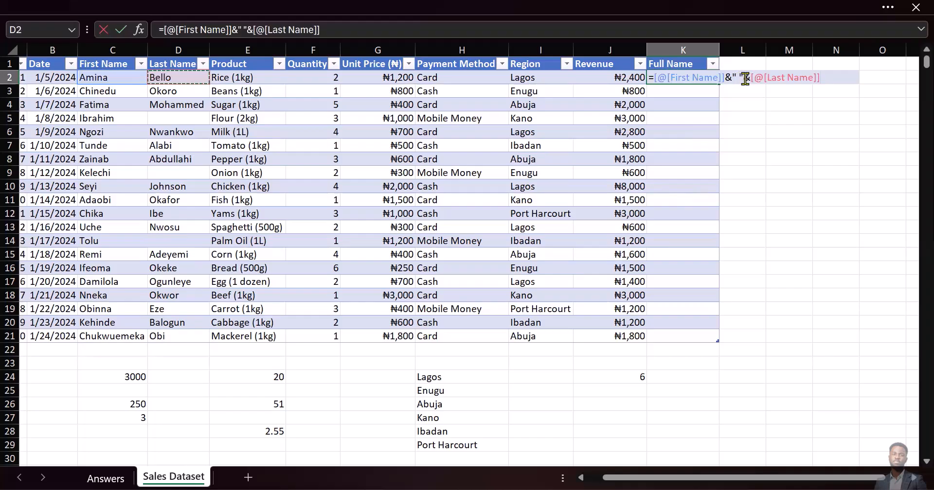
pyautogui.press('Return')
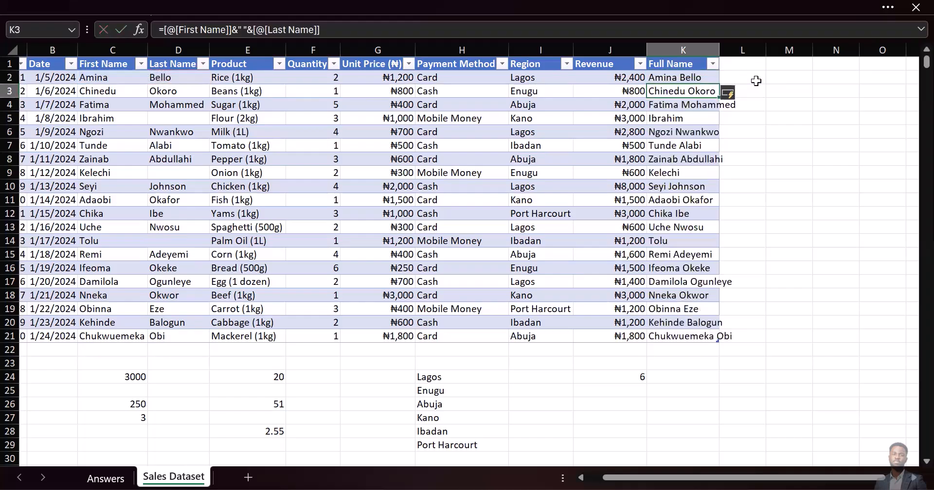
pyautogui.doubleClick(719, 50)
pyautogui.click(693, 51)
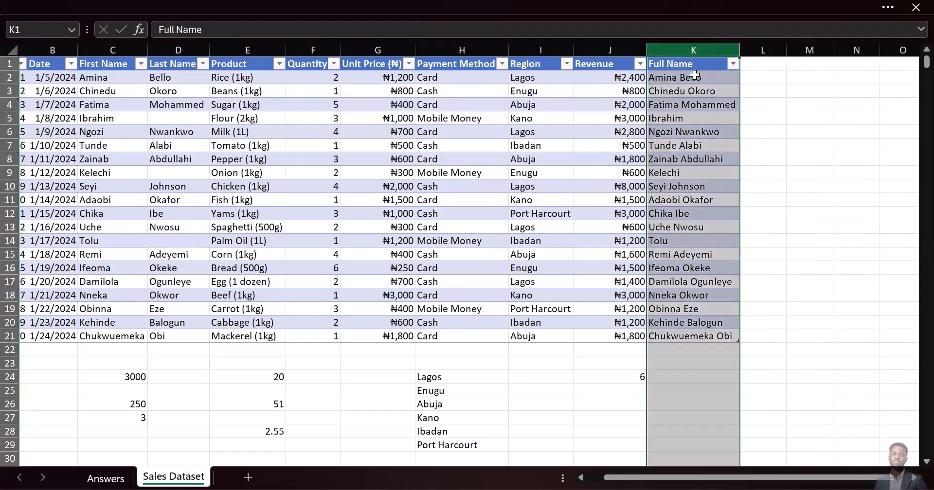
pyautogui.click(714, 124)
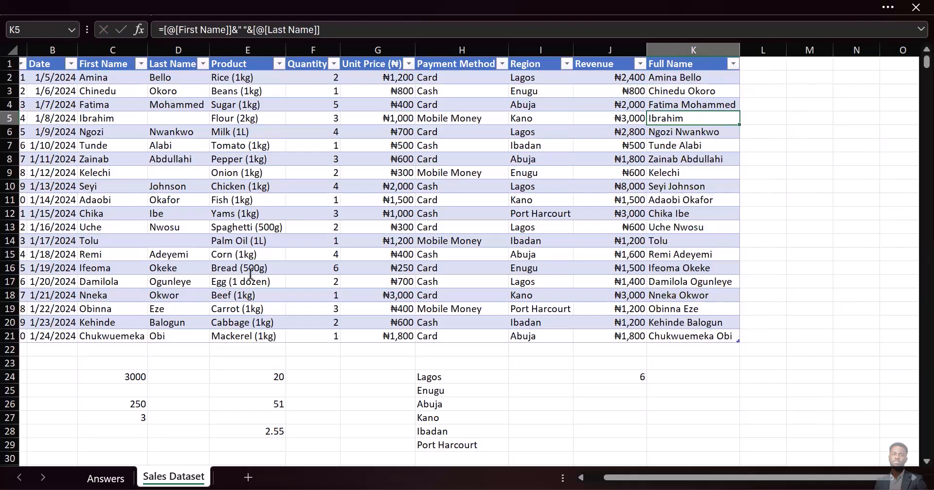
# Try to delete the First Name and Last Name columns from the sales table, and undo the deletion.
pyautogui.hotkey('alt', 'Tab')
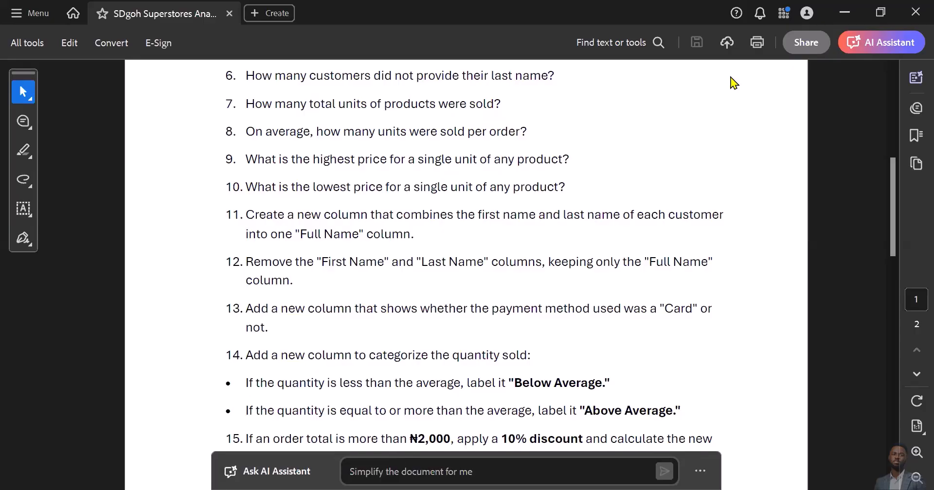
pyautogui.hotkey('alt', 'Tab')
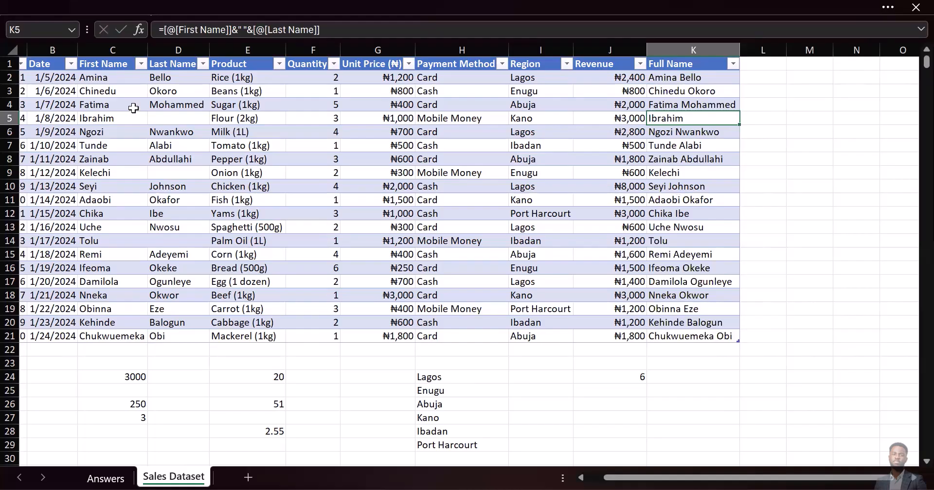
pyautogui.click(116, 65)
pyautogui.doubleClick(116, 64)
pyautogui.moveTo(116, 63); pyautogui.dragTo(152, 68)
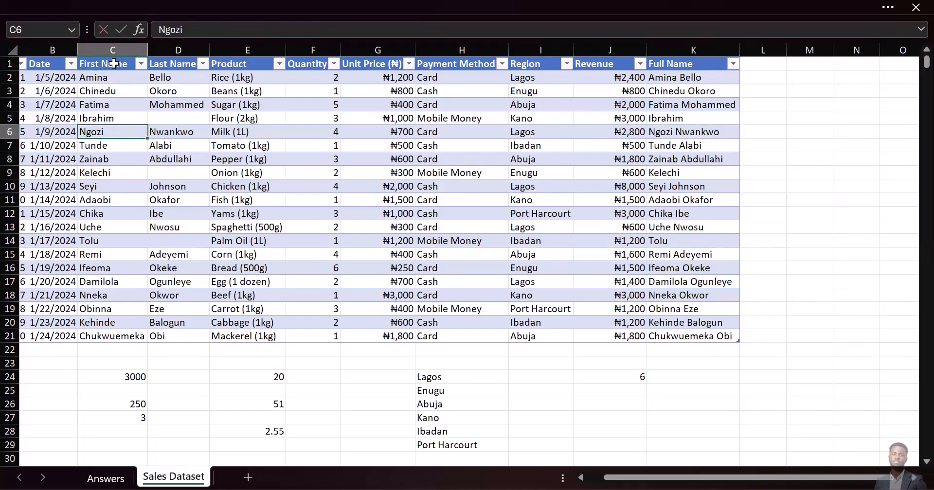
pyautogui.moveTo(111, 66); pyautogui.dragTo(162, 65)
pyautogui.rightClick(162, 65)
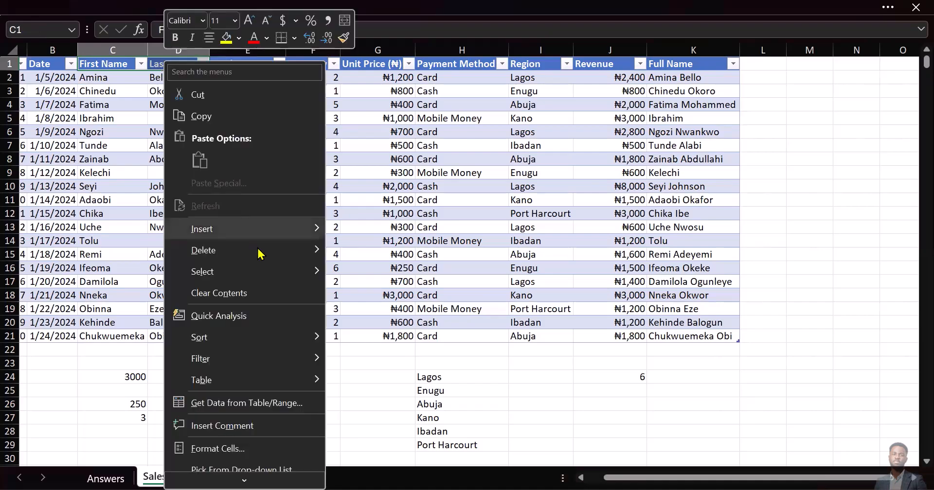
pyautogui.moveTo(309, 251)
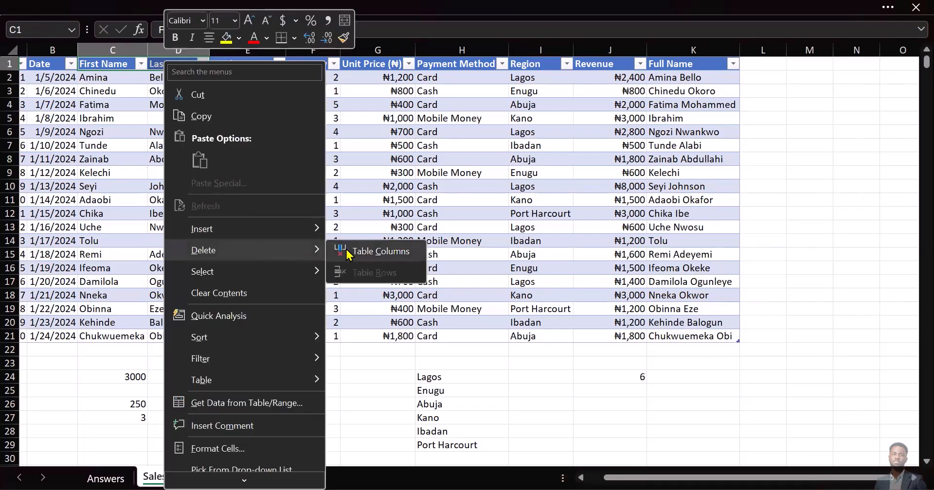
pyautogui.click(347, 251)
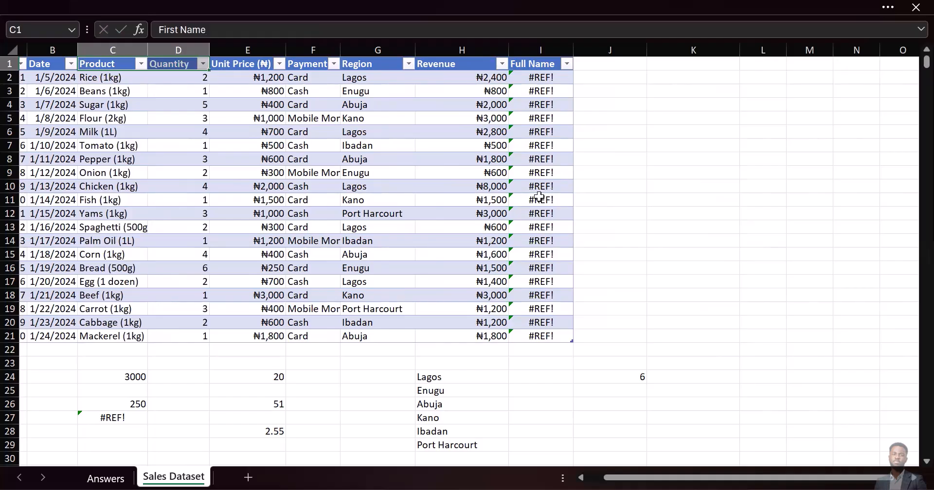
pyautogui.hotkey('ctrl', 'z')
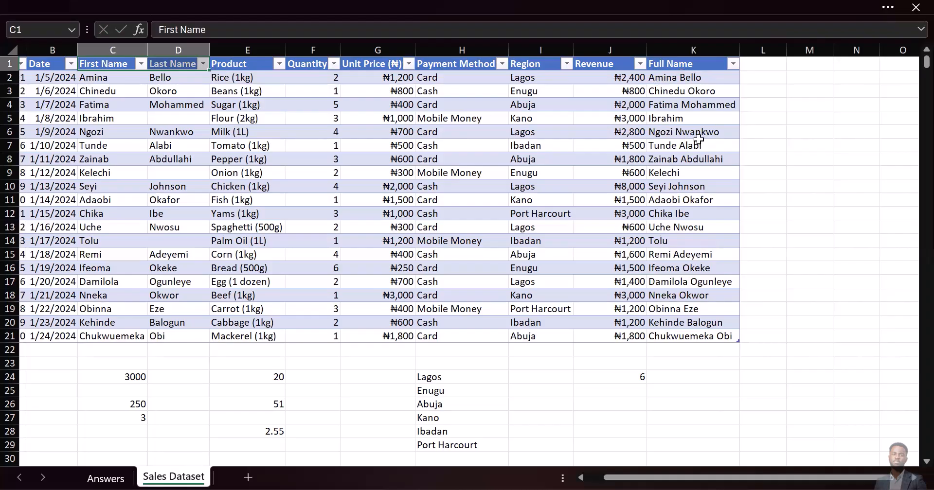
# Add a second Full Name column header in L1 beside the formula column and fit column L to it.
pyautogui.click(753, 63)
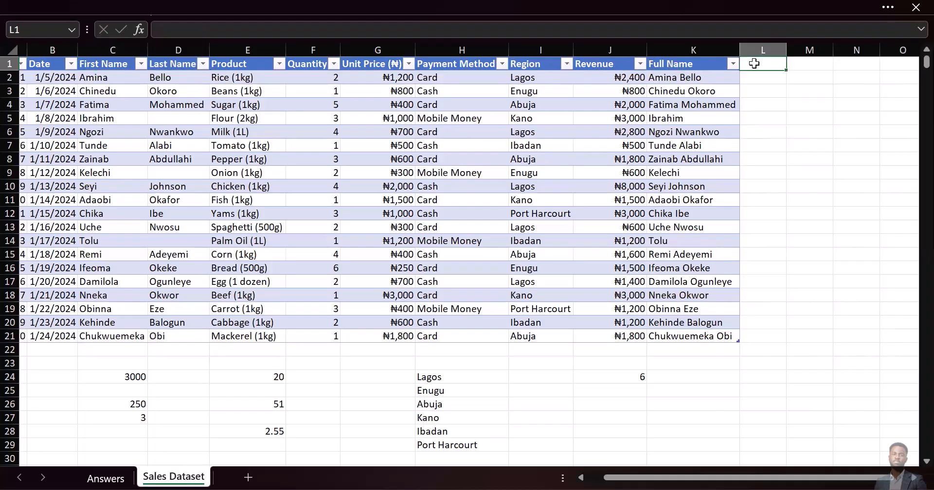
pyautogui.write('Full Name')
pyautogui.press('Return')
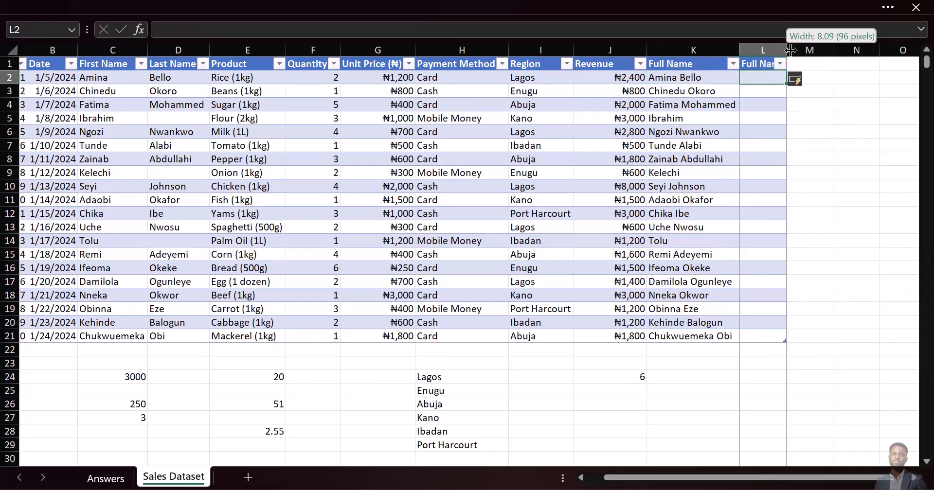
pyautogui.doubleClick(786, 50)
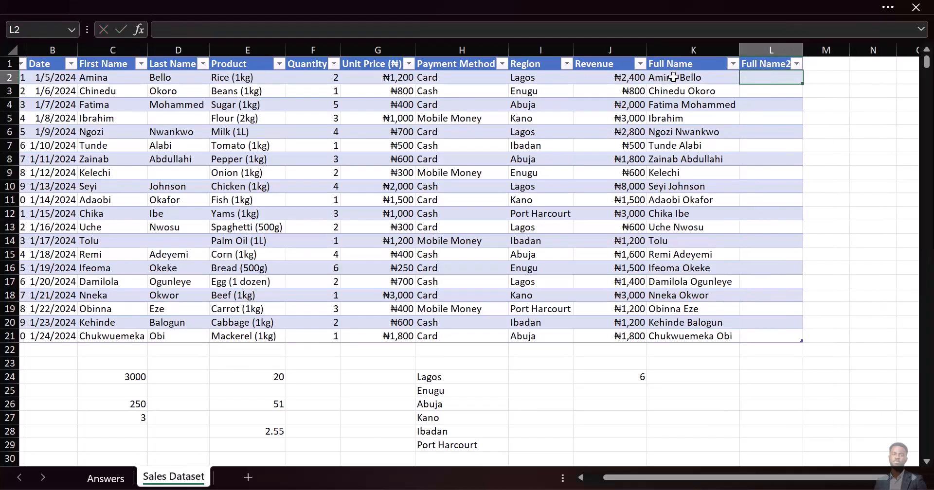
# Copy the formula results in K2:K21, paste them as values only into the Full Name2 column from L2, and fit column L.
pyautogui.moveTo(672, 77); pyautogui.dragTo(682, 333)
pyautogui.hotkey('ctrl', 'c')
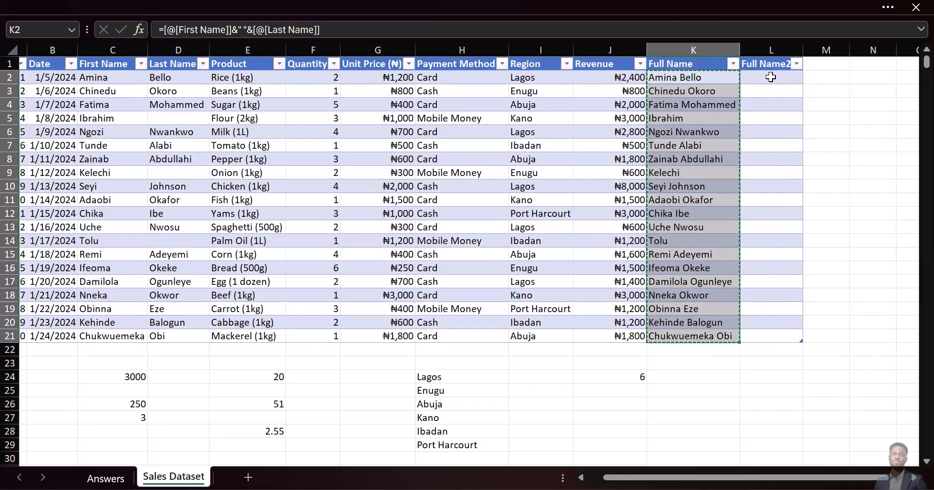
pyautogui.click(766, 77)
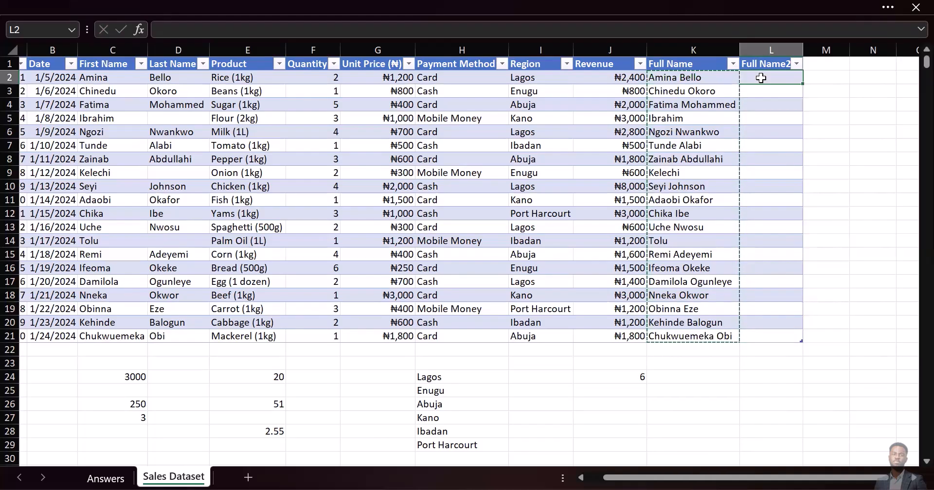
pyautogui.hotkey('ctrl', 'alt', 'v')
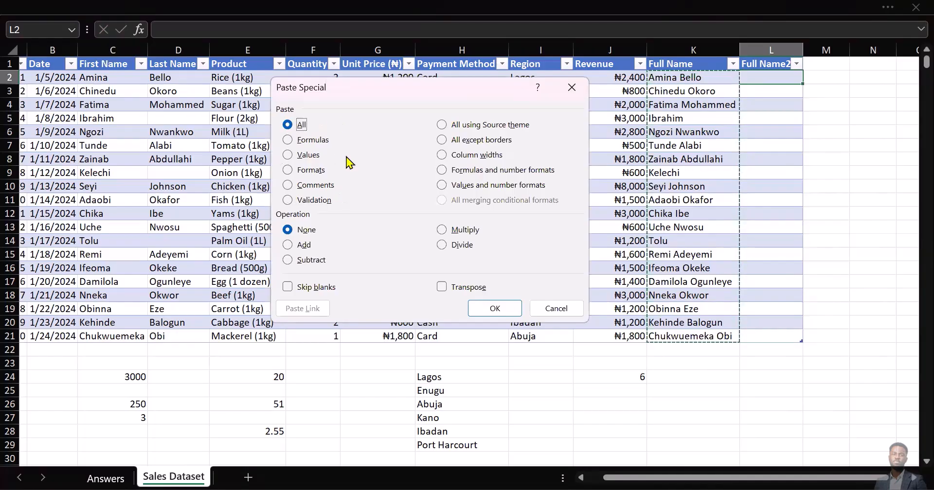
pyautogui.click(288, 156)
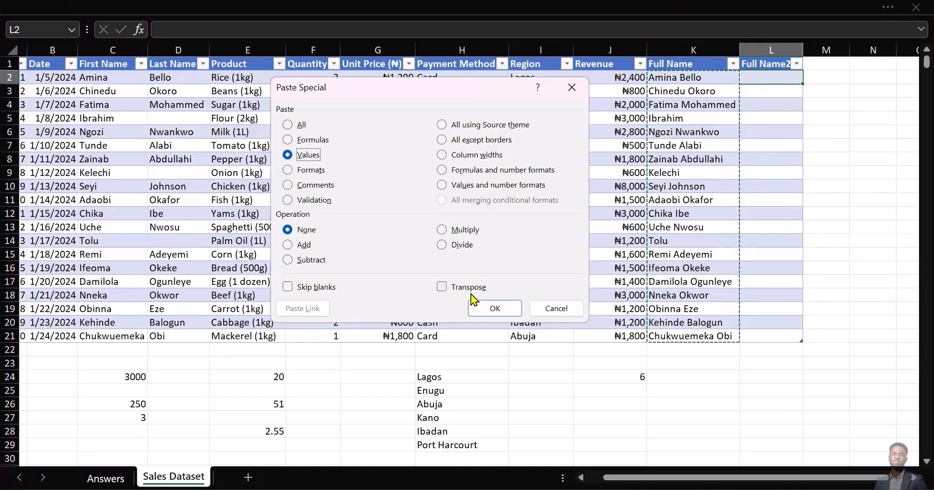
pyautogui.click(490, 308)
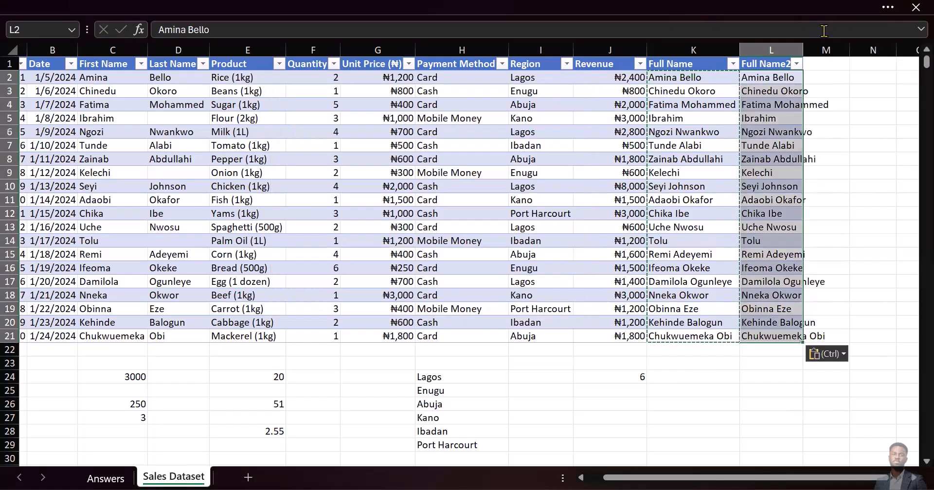
pyautogui.doubleClick(804, 48)
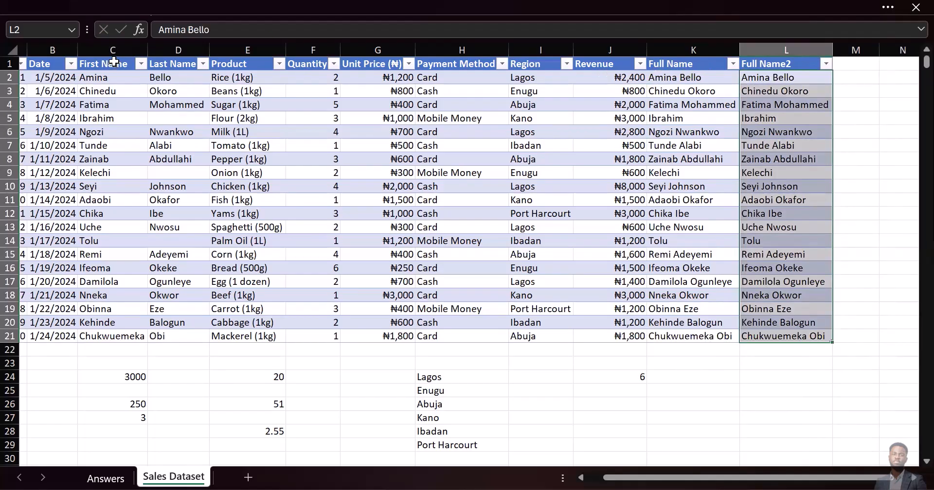
# Delete the First Name and Last Name columns from the sales table.
pyautogui.moveTo(114, 64); pyautogui.dragTo(175, 91)
pyautogui.moveTo(168, 160); pyautogui.dragTo(168, 334)
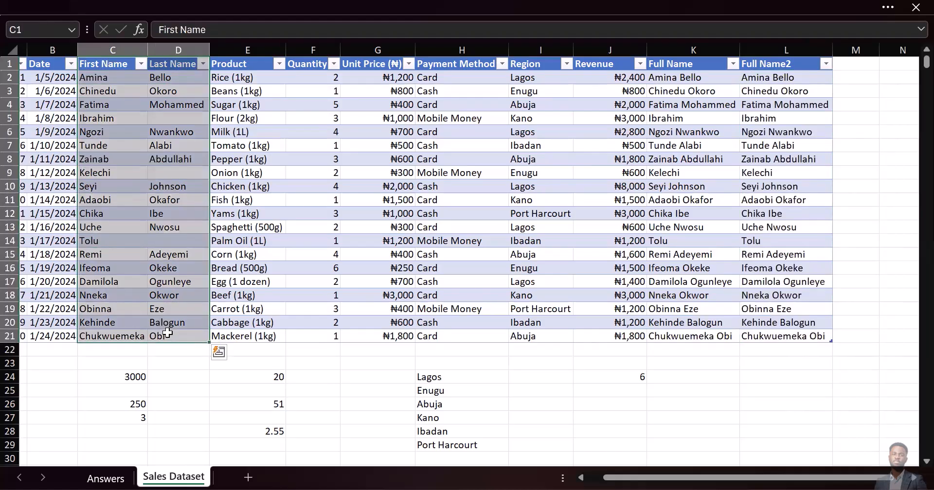
pyautogui.rightClick(204, 291)
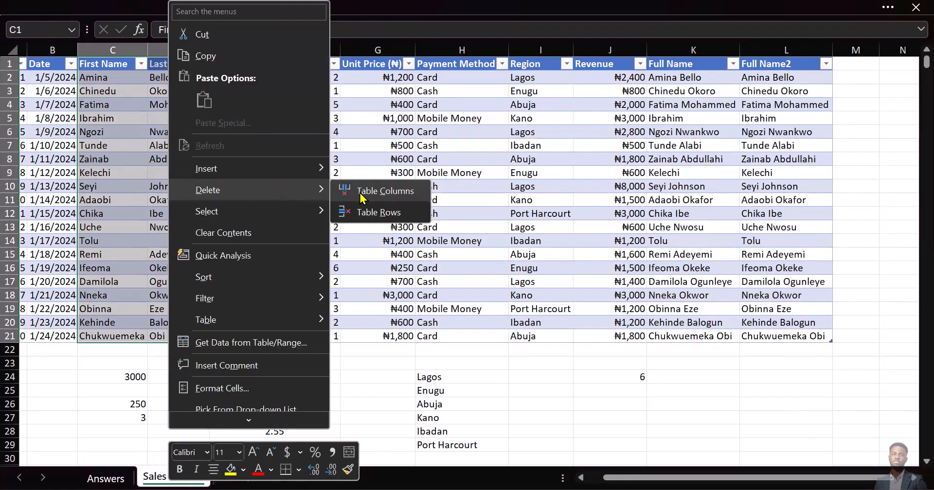
pyautogui.click(384, 190)
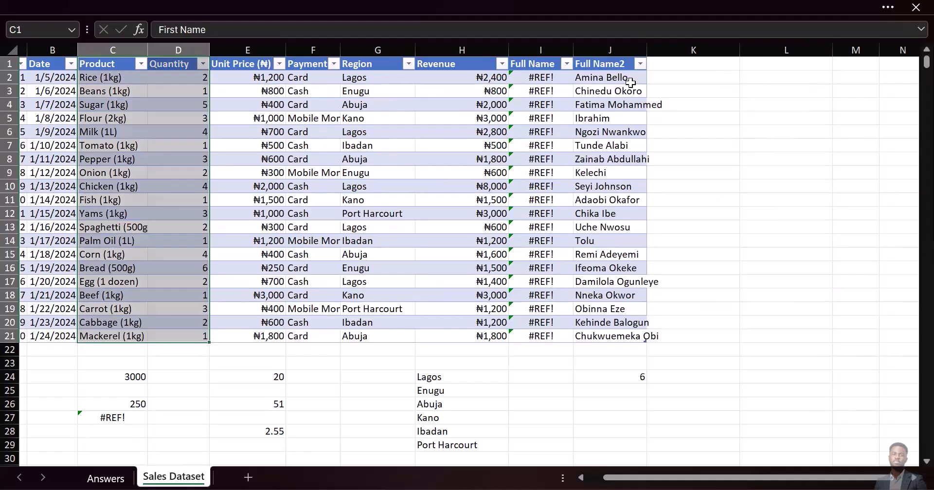
# Delete the formula-based Full Name column from the table, keeping the values-only Full Name2 column.
pyautogui.click(534, 63)
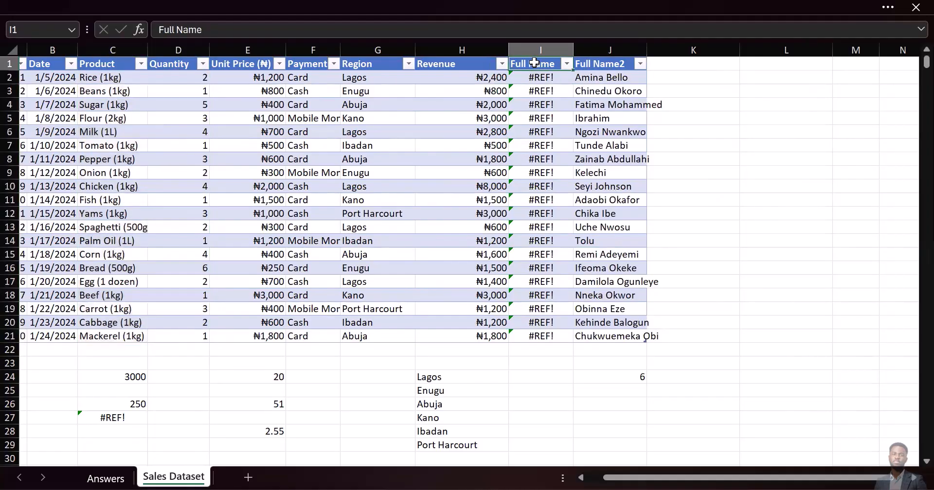
pyautogui.rightClick(534, 62)
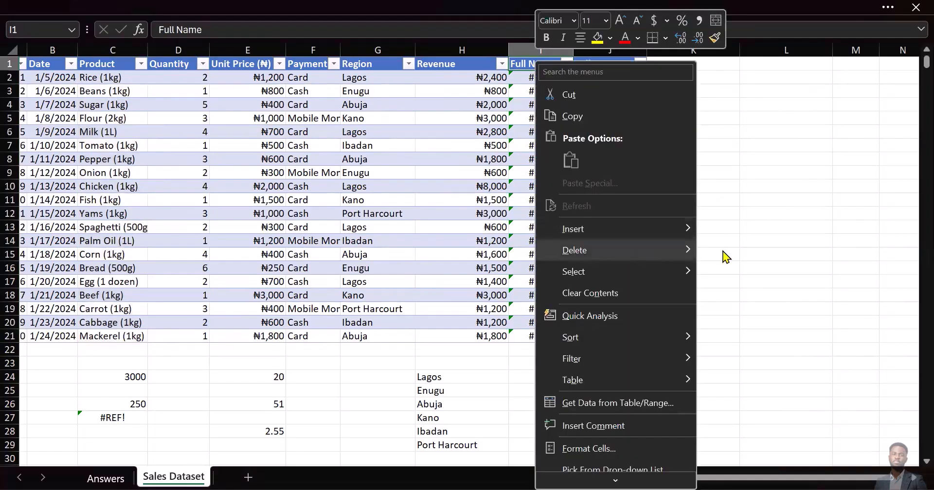
pyautogui.moveTo(667, 253)
pyautogui.click(721, 250)
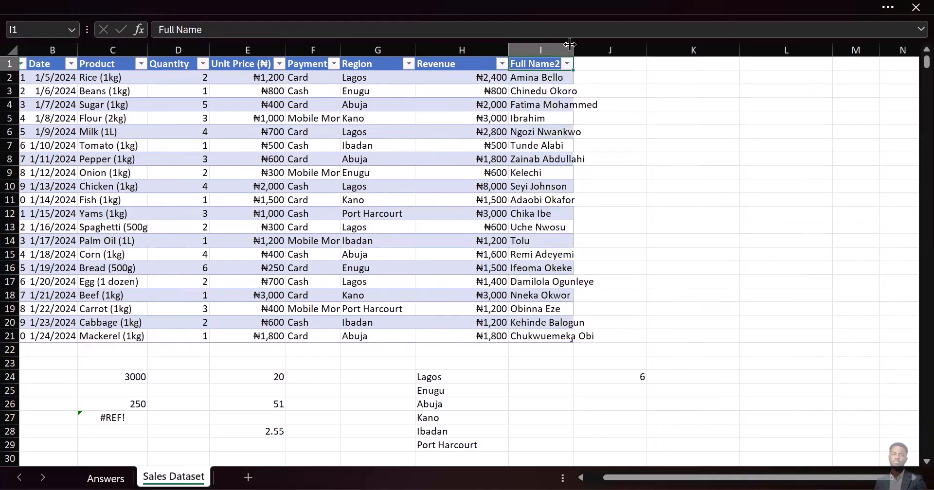
# Fit column I to its contents and rename the Full Name2 header to Full Name.
pyautogui.doubleClick(564, 63)
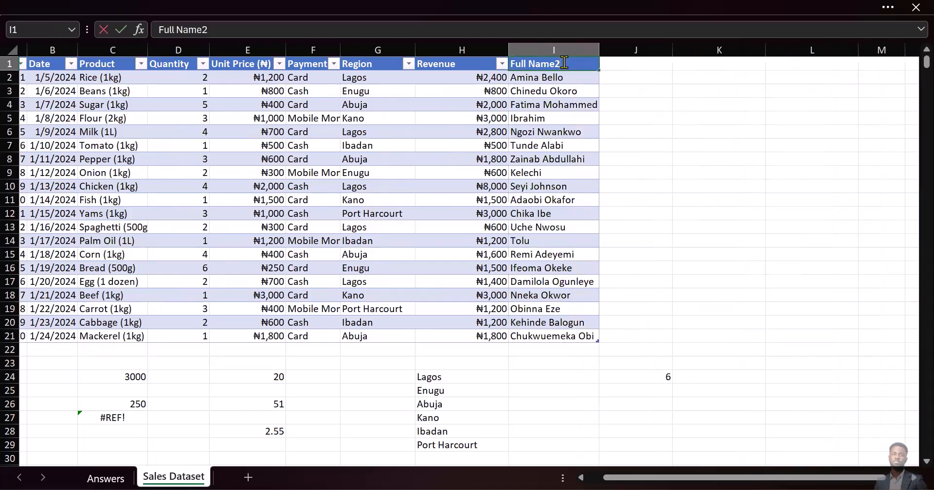
pyautogui.press('BackSpace')
pyautogui.press('Return')
# Move the Full Name column I1:I21 between the Date and Product columns and widen column C to show the full names.
pyautogui.moveTo(549, 64); pyautogui.dragTo(522, 343)
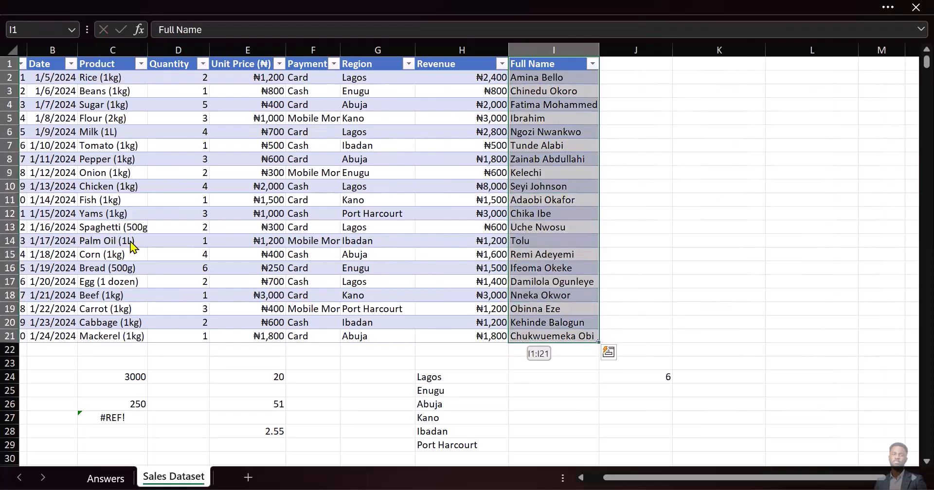
pyautogui.moveTo(130, 241); pyautogui.dragTo(93, 225)
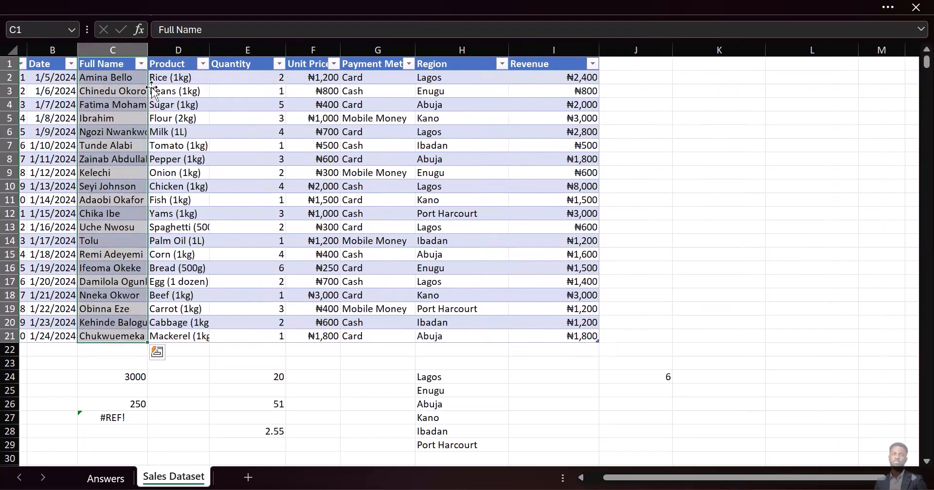
pyautogui.moveTo(151, 48); pyautogui.dragTo(181, 41)
pyautogui.moveTo(119, 391); pyautogui.dragTo(130, 162)
pyautogui.click(125, 239)
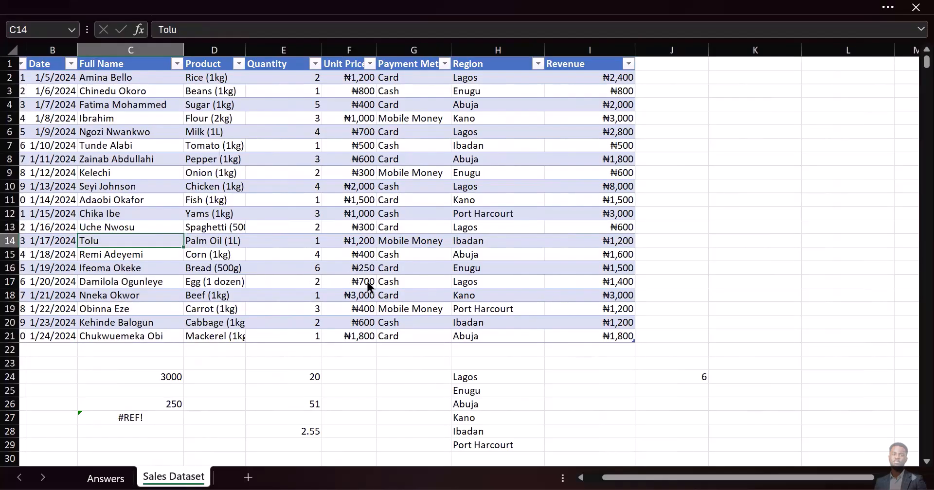
# Switch to the questions PDF in Acrobat, read tasks 13 to 15, and return to the Excel workbook.
pyautogui.hotkey('alt', 'Tab')
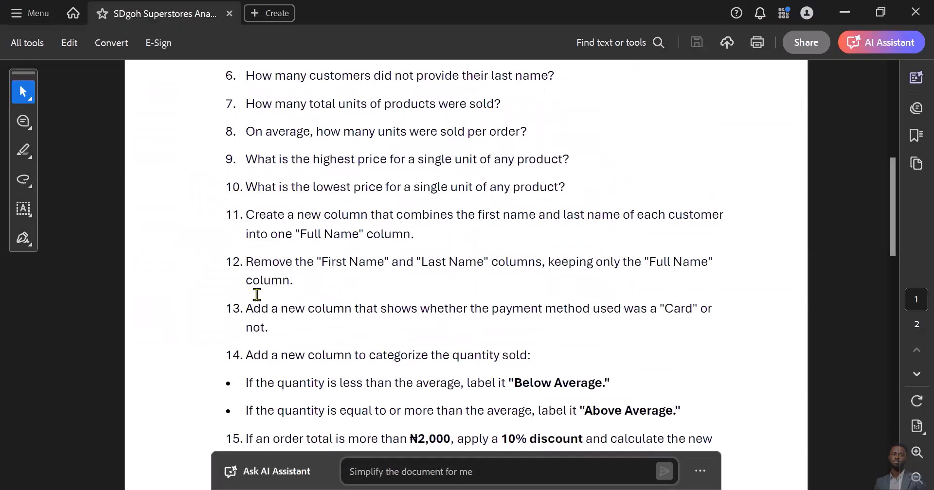
pyautogui.scroll(-3, 256, 294)
pyautogui.click(257, 294)
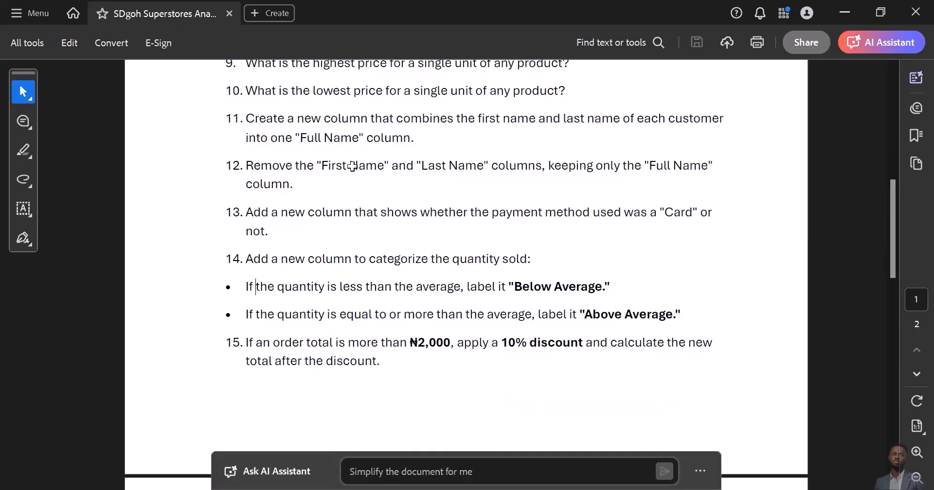
pyautogui.hotkey('alt', 'Tab')
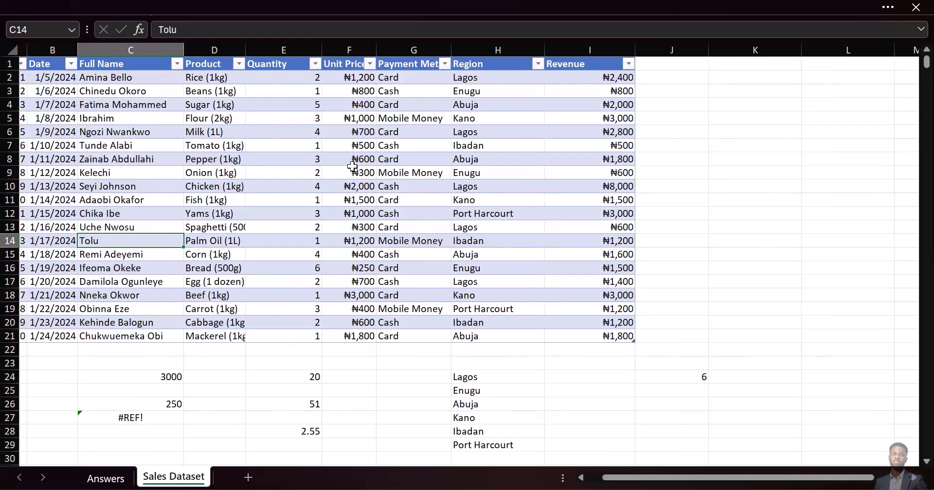
# Widen the Payment Method column and add a new table column with the header Card in J1.
pyautogui.moveTo(451, 50); pyautogui.dragTo(488, 62)
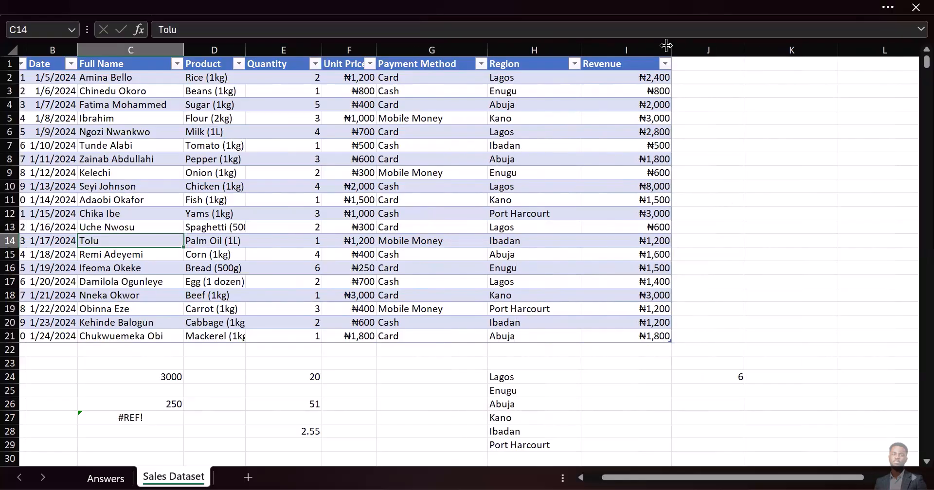
pyautogui.click(699, 61)
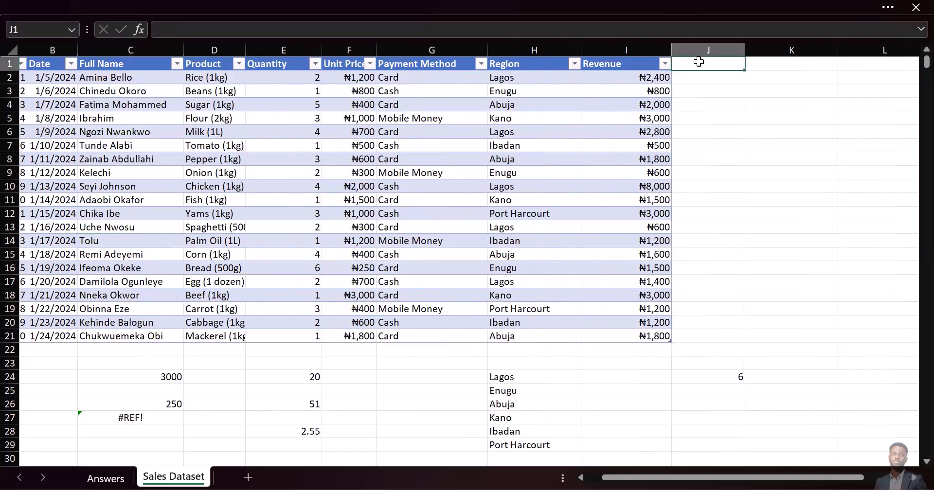
pyautogui.write('Card')
pyautogui.press('Return')
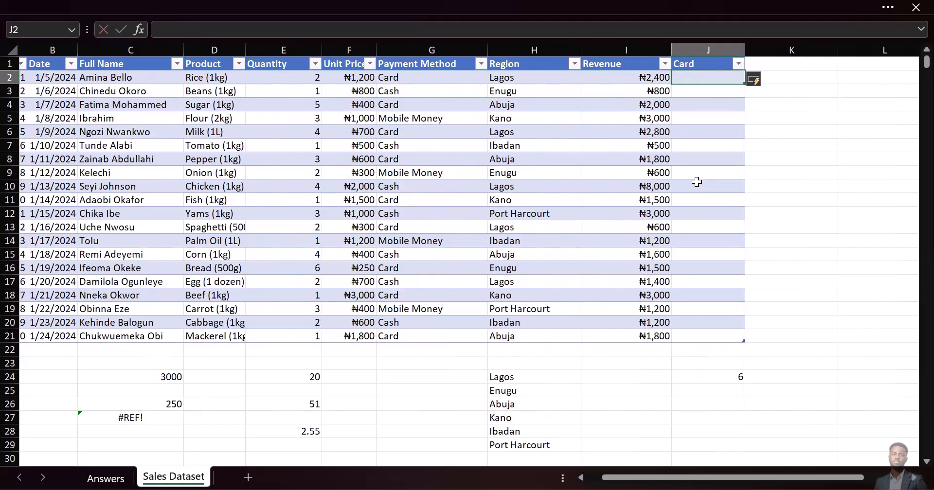
# Fill the Card column from J2 with =IF([@[Payment Method]]="Card", "Yes", "No").
pyautogui.doubleClick(689, 80)
pyautogui.write('=if')
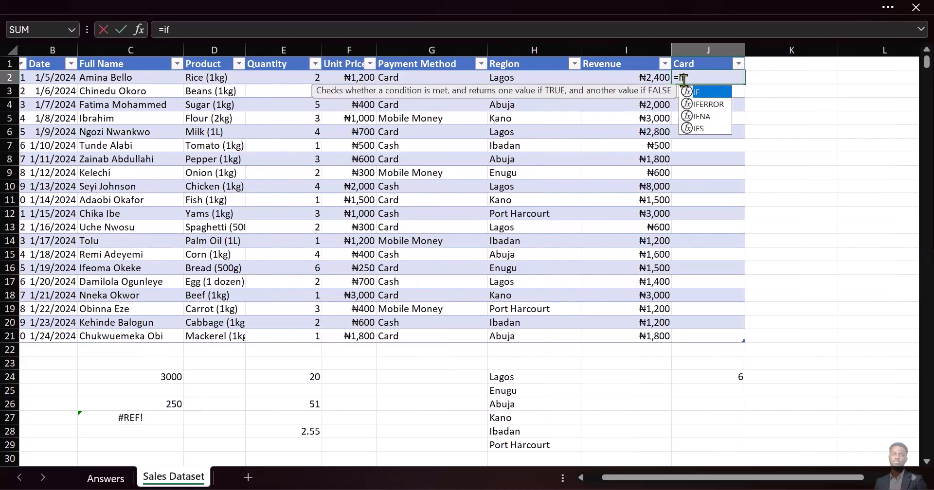
pyautogui.doubleClick(707, 94)
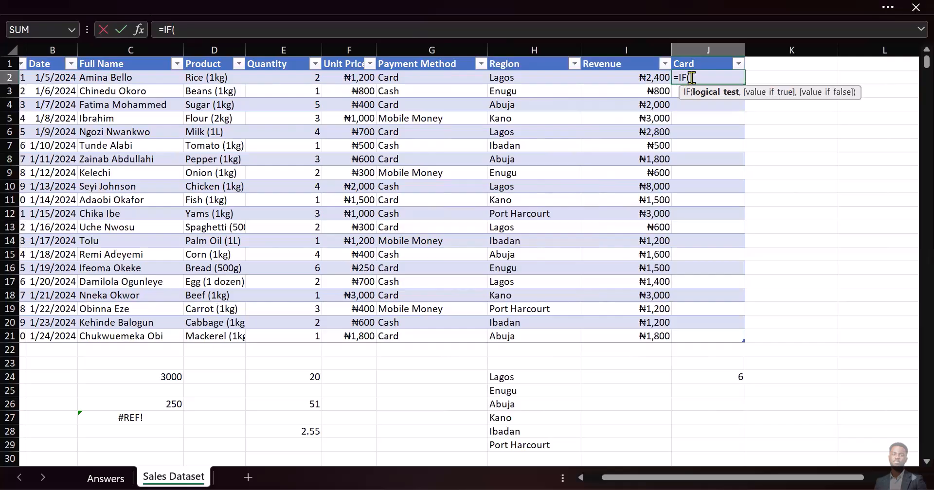
pyautogui.click(413, 76)
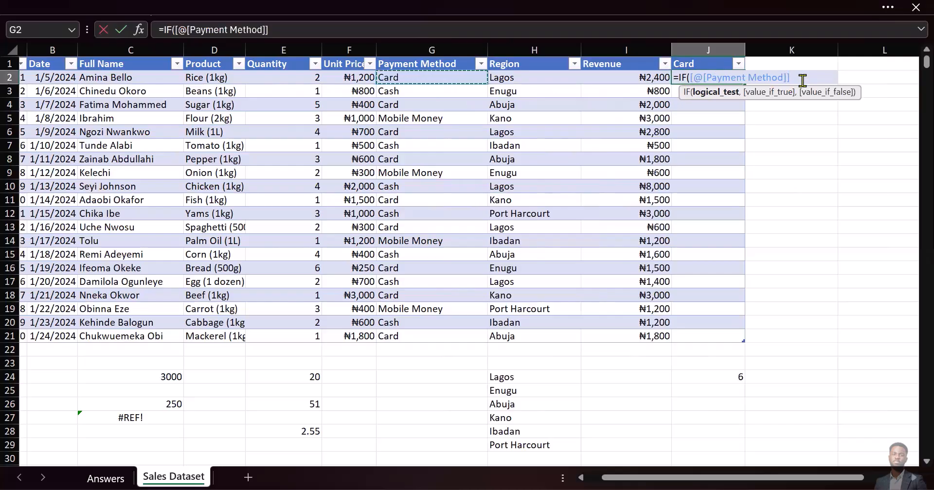
pyautogui.write('="Ca')
pyautogui.write('rd"')
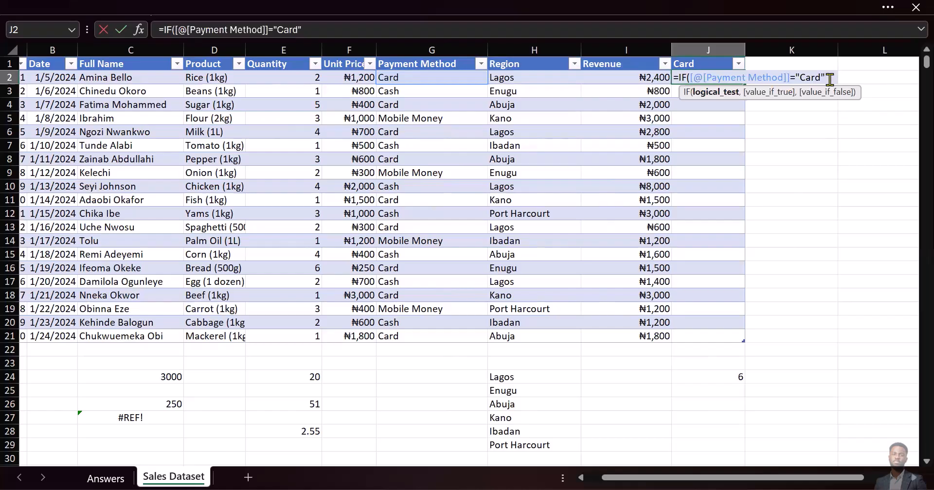
pyautogui.write(',')
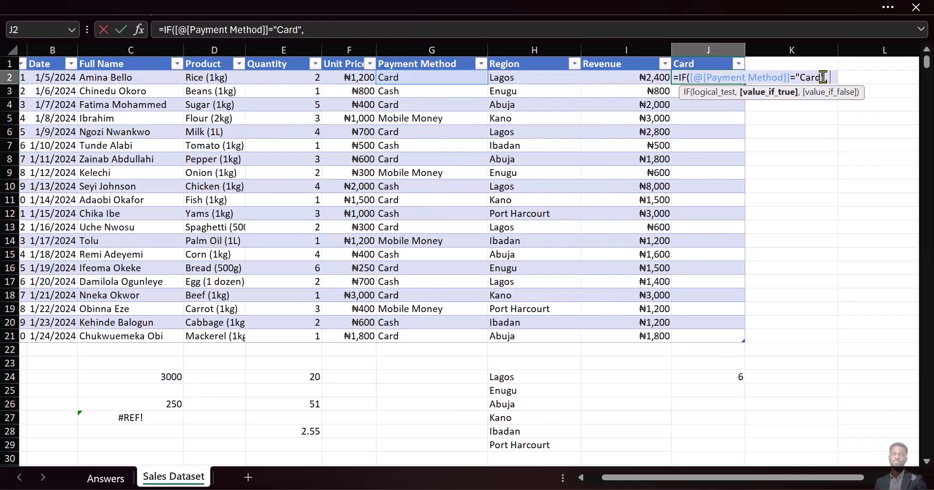
pyautogui.write('"Card')
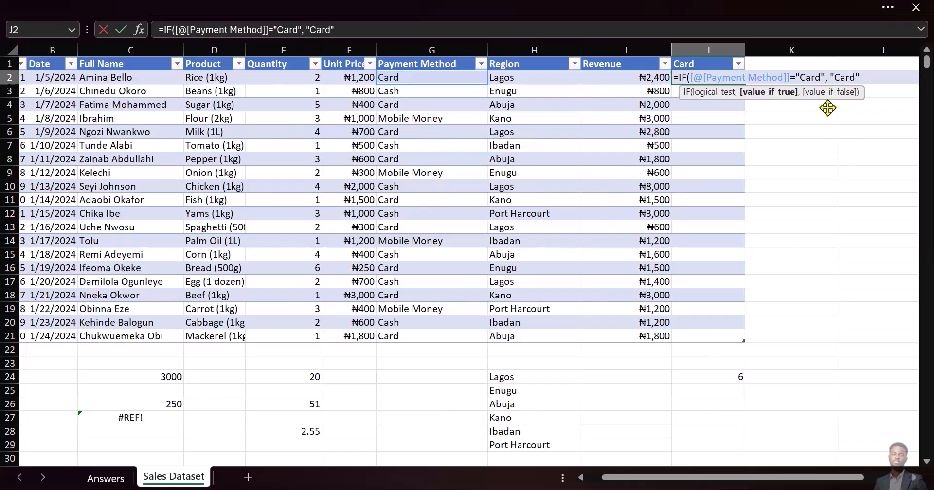
pyautogui.press('BackSpace')
pyautogui.press('BackSpace')
pyautogui.press('BackSpace')
pyautogui.press('BackSpace')
pyautogui.press('BackSpace')
pyautogui.write('Yes",')
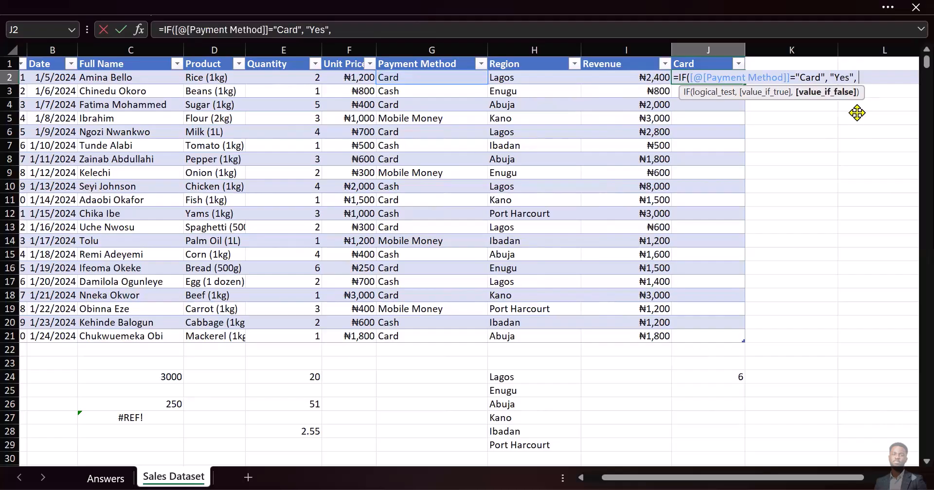
pyautogui.write('"No")')
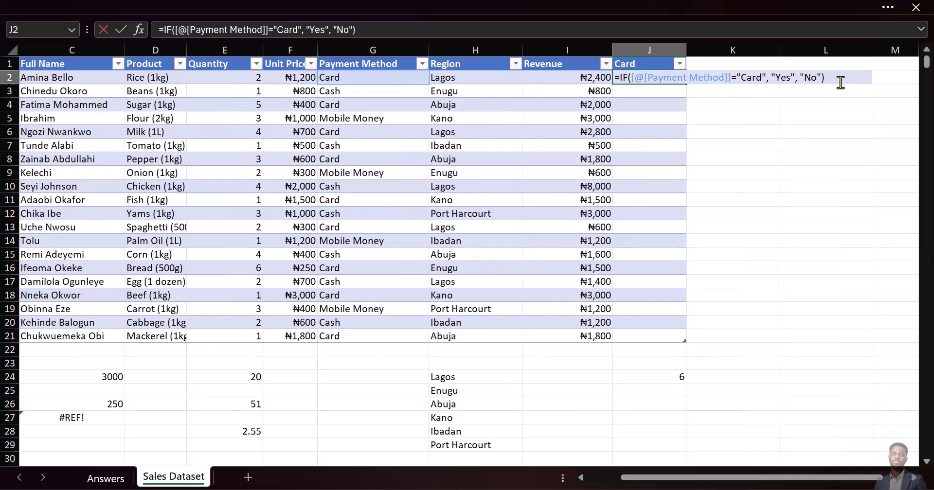
pyautogui.press('Return')
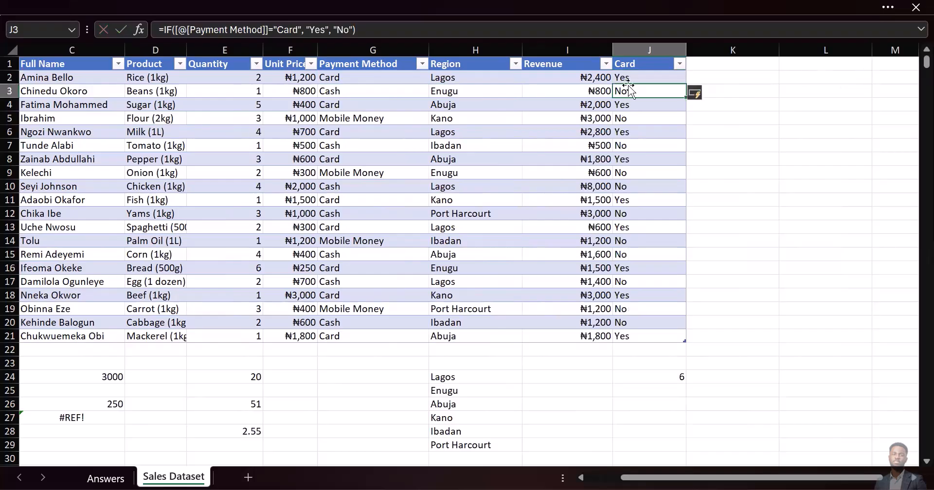
# Move the Card column between Payment Method and Region, and filter it to show only Yes.
pyautogui.moveTo(651, 63); pyautogui.dragTo(631, 334)
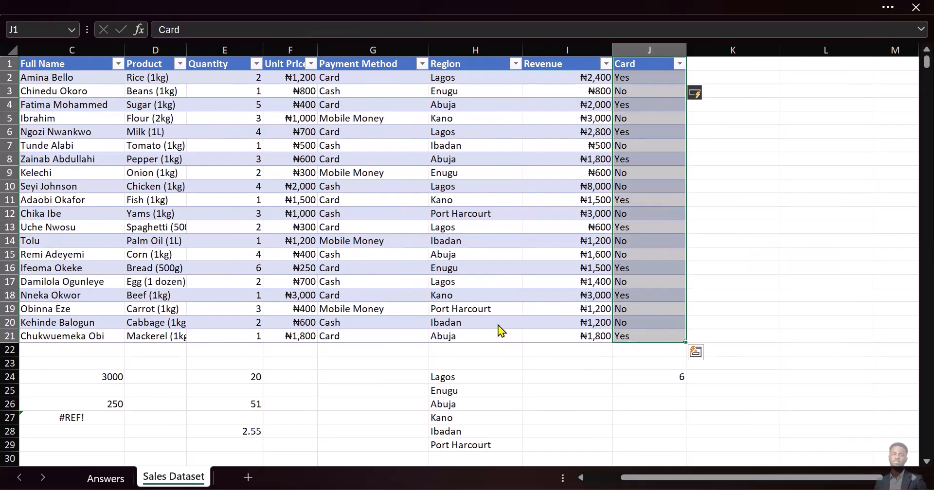
pyautogui.moveTo(498, 326); pyautogui.dragTo(421, 174)
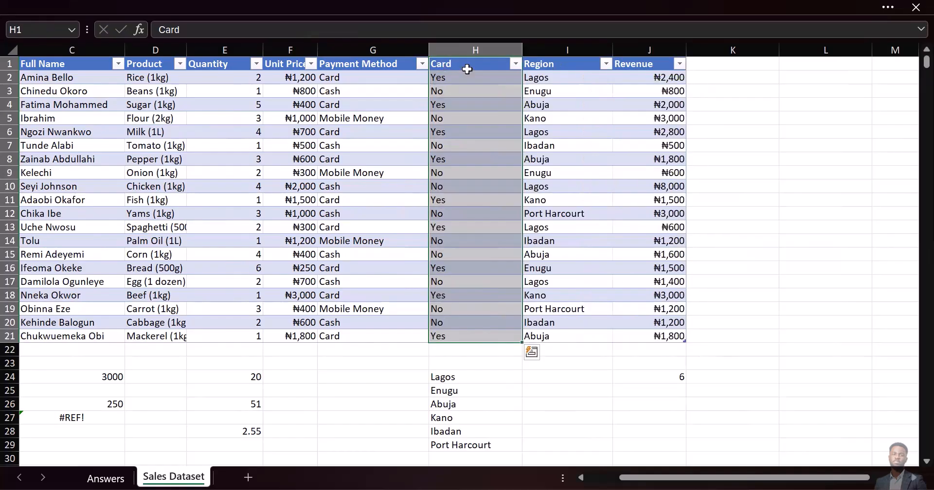
pyautogui.click(515, 64)
pyautogui.click(364, 254)
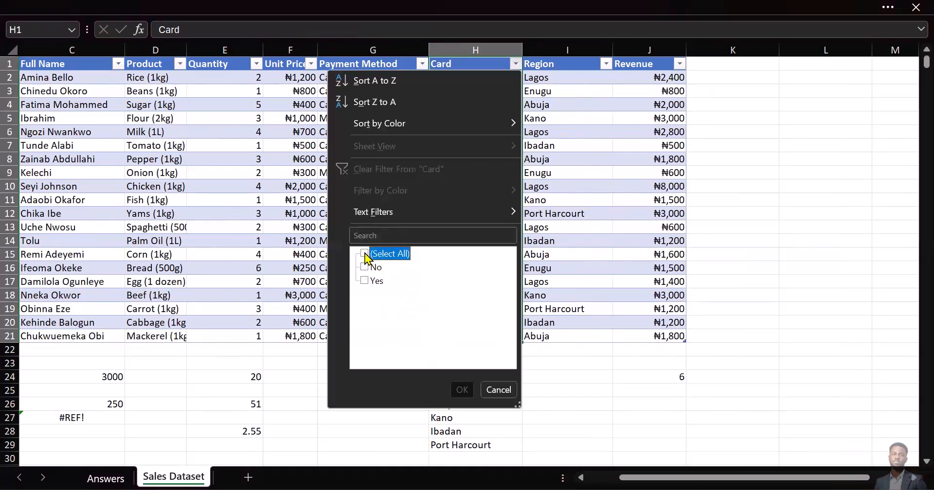
pyautogui.click(364, 280)
pyautogui.click(460, 392)
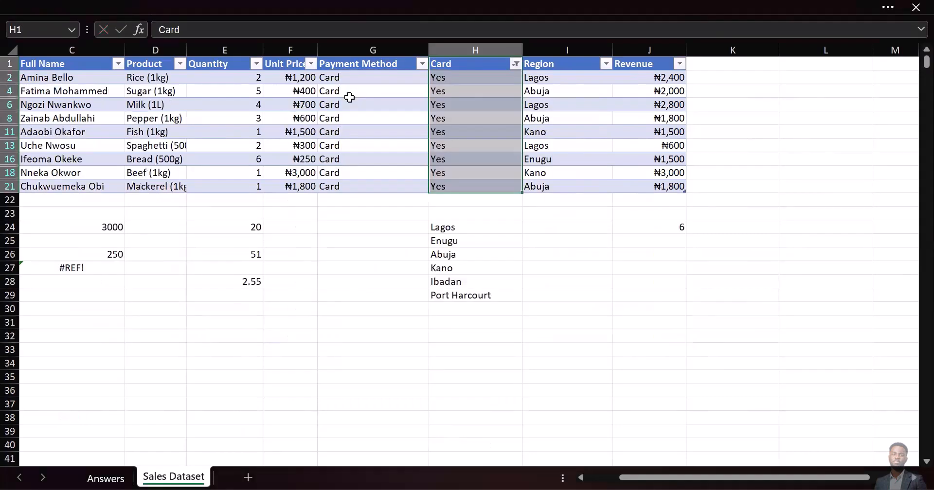
# Filter the Card column to show only No.
pyautogui.click(515, 64)
pyautogui.click(364, 253)
pyautogui.click(364, 254)
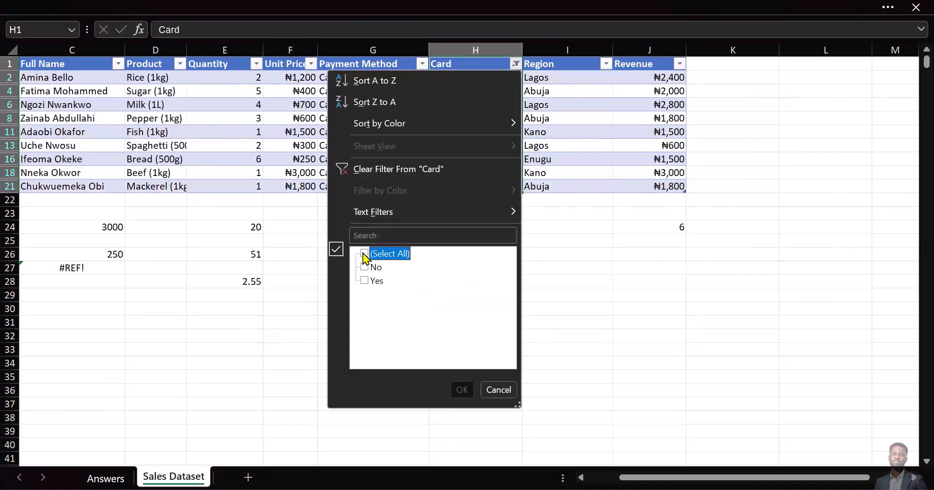
pyautogui.click(364, 267)
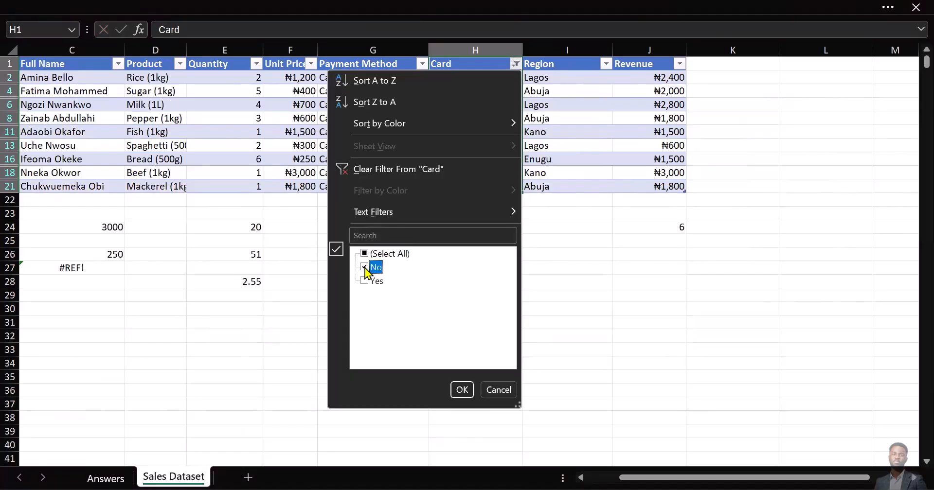
pyautogui.click(461, 390)
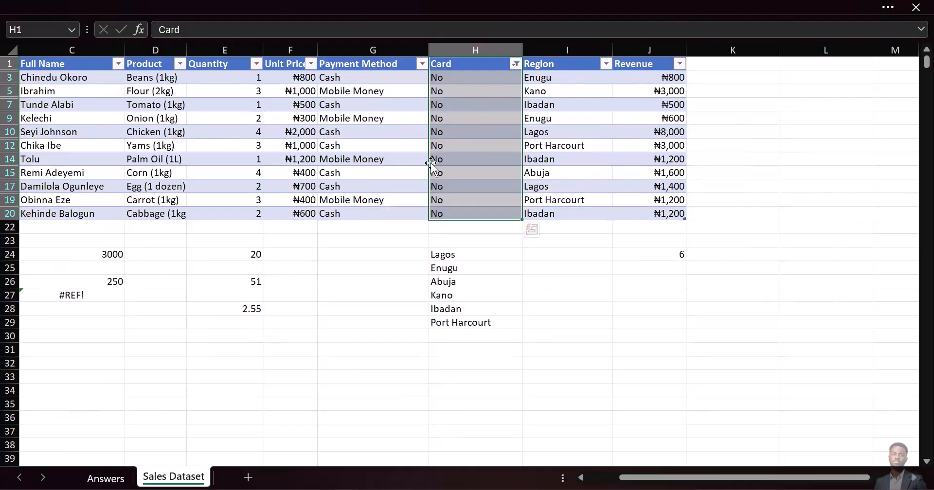
# Clear the filter from the Card column and move the Revenue column between Unit Price and Payment Method.
pyautogui.click(515, 64)
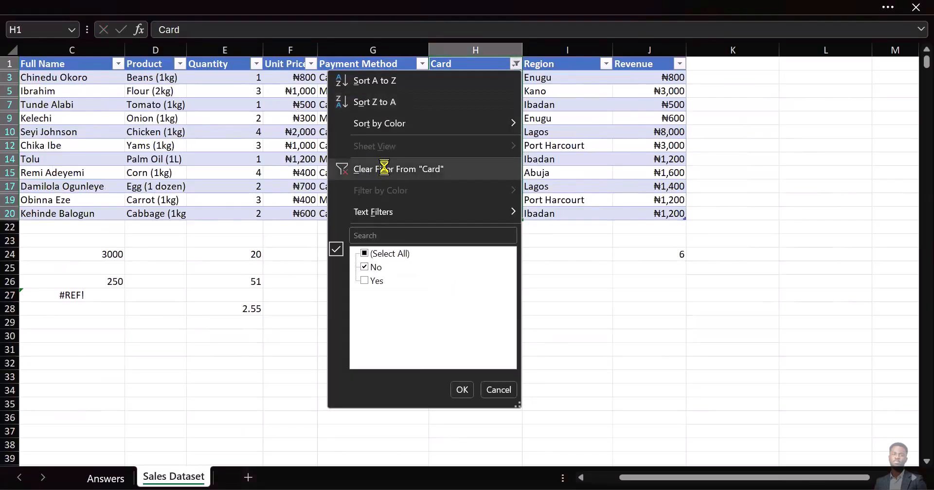
pyautogui.click(591, 385)
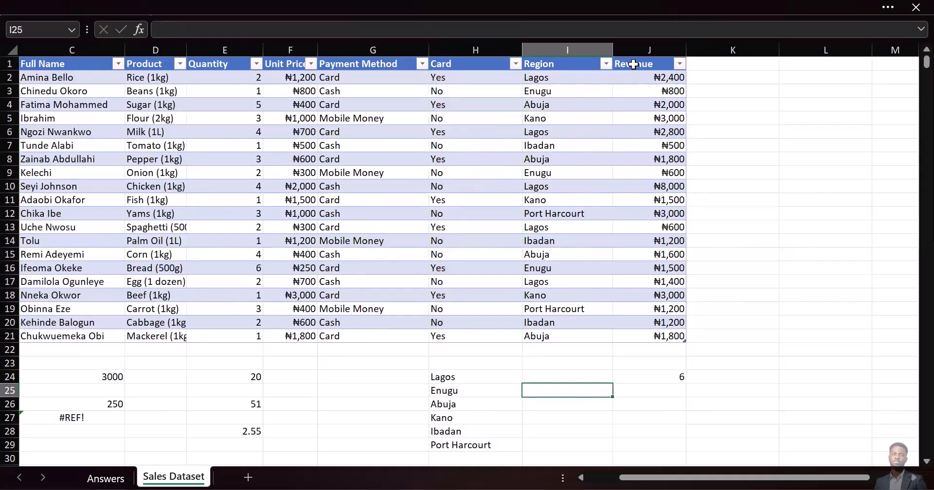
pyautogui.moveTo(632, 64); pyautogui.dragTo(347, 297)
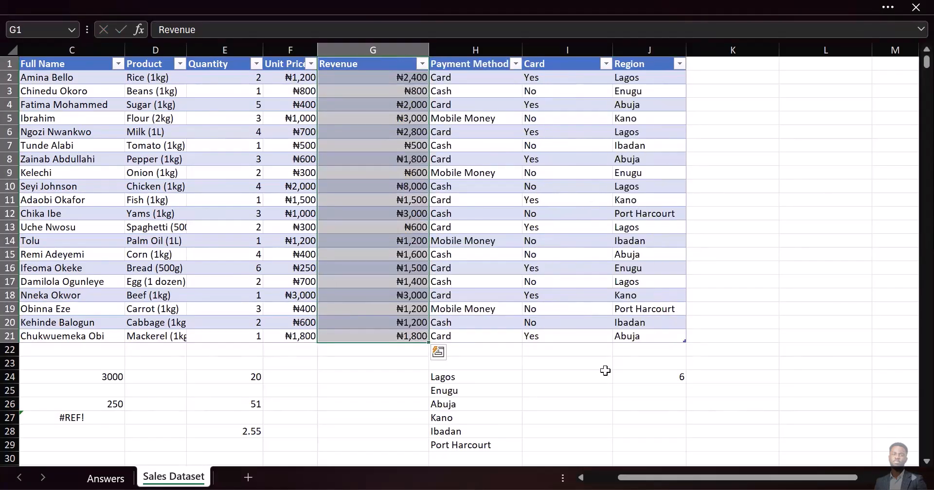
pyautogui.click(602, 404)
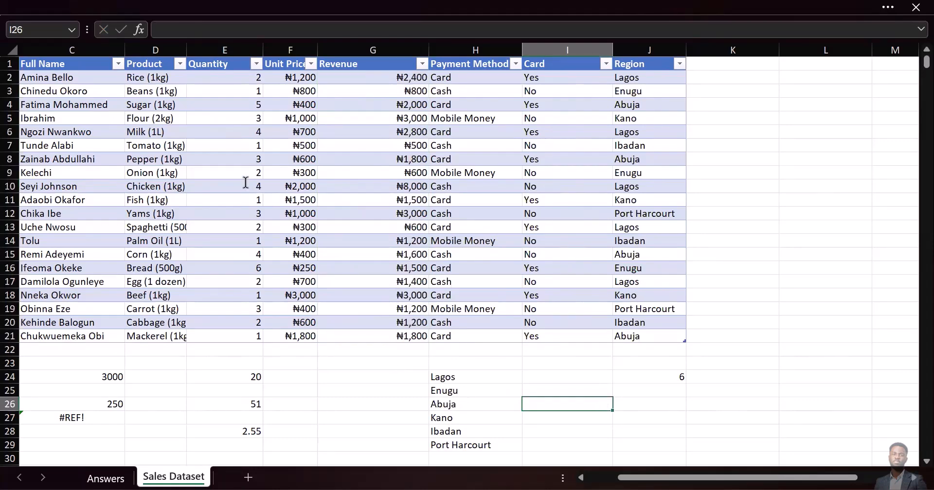
# Switch to the questions PDF in Acrobat, read task 14 on categorizing the quantity sold, and return to the Excel workbook.
pyautogui.hotkey('alt', 'Tab')
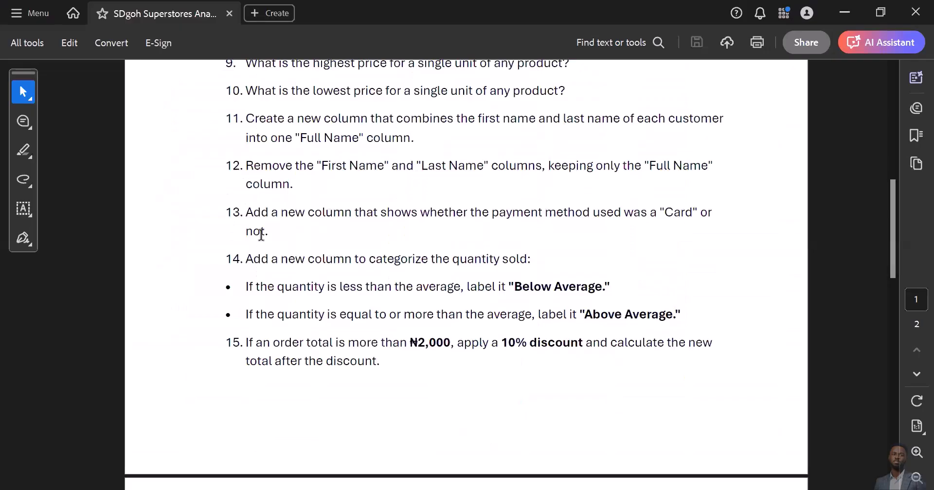
pyautogui.scroll(-3, 261, 235)
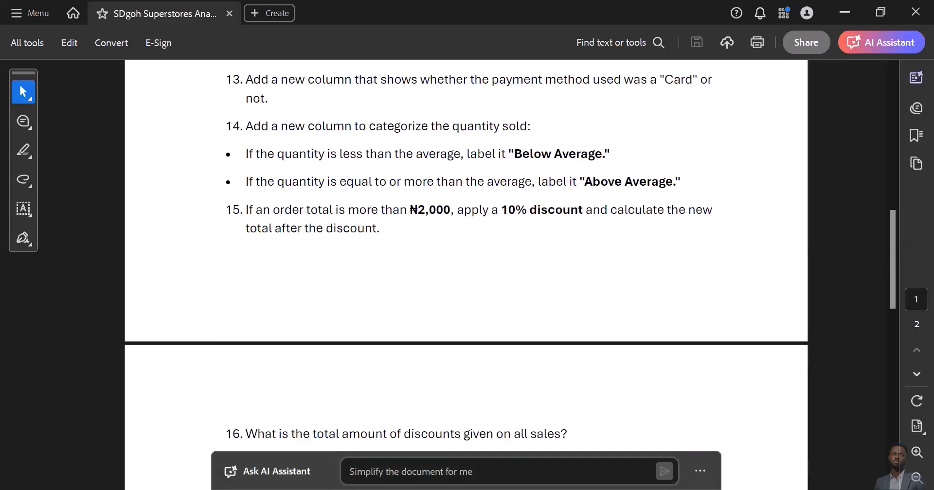
pyautogui.hotkey('alt', 'Tab')
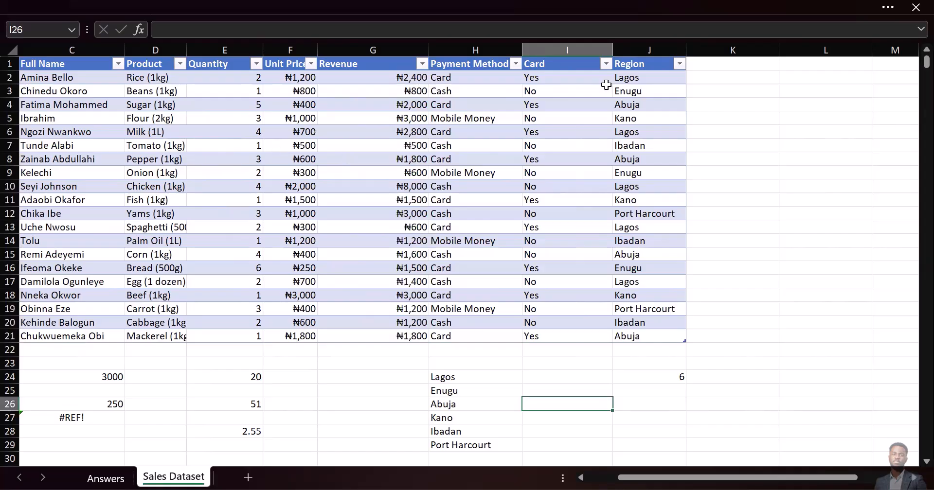
# Add a new table column with the header Qty Category in K1.
pyautogui.click(728, 67)
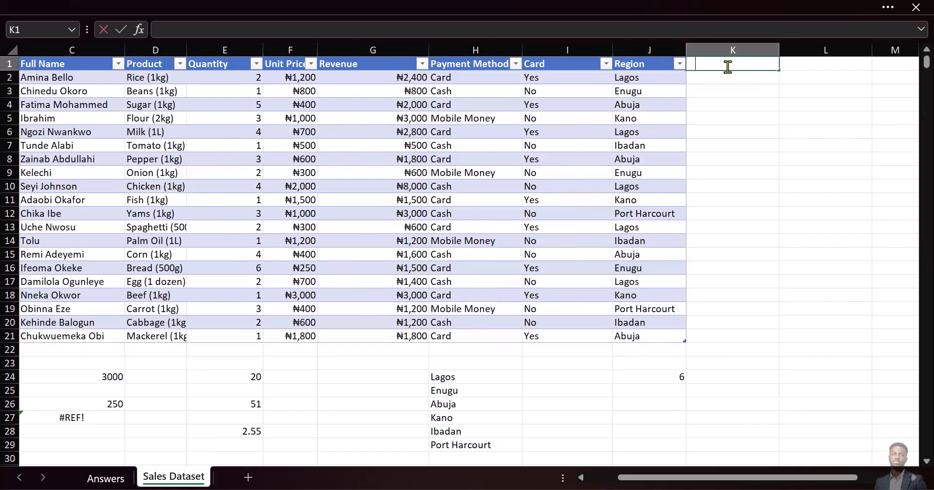
pyautogui.write('Qty Category')
pyautogui.press('Return')
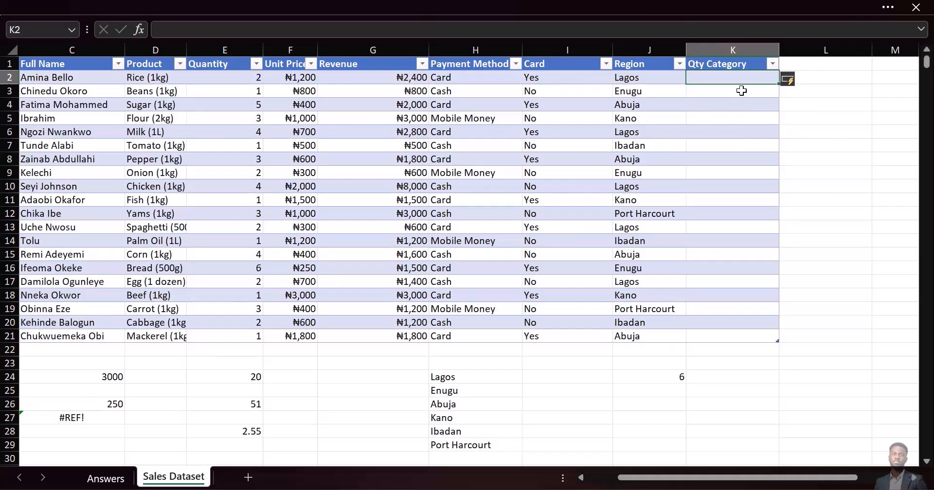
pyautogui.doubleClick(716, 76)
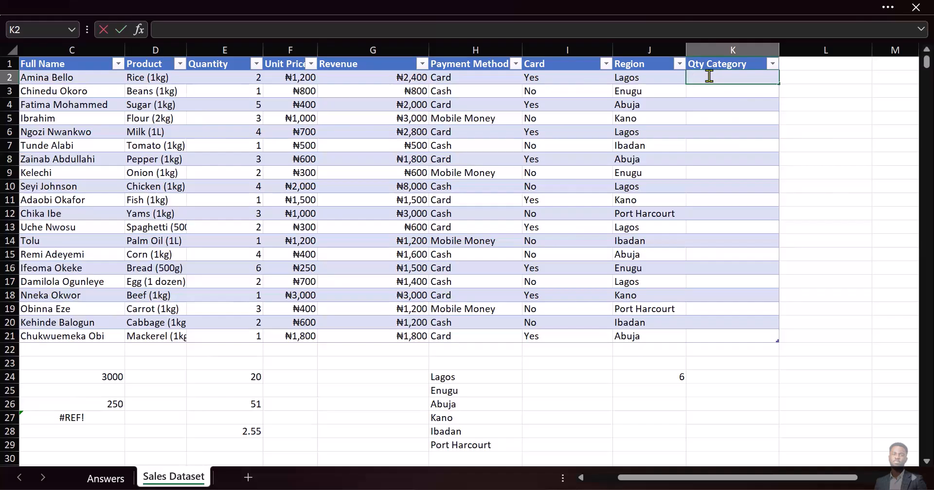
pyautogui.write('=if')
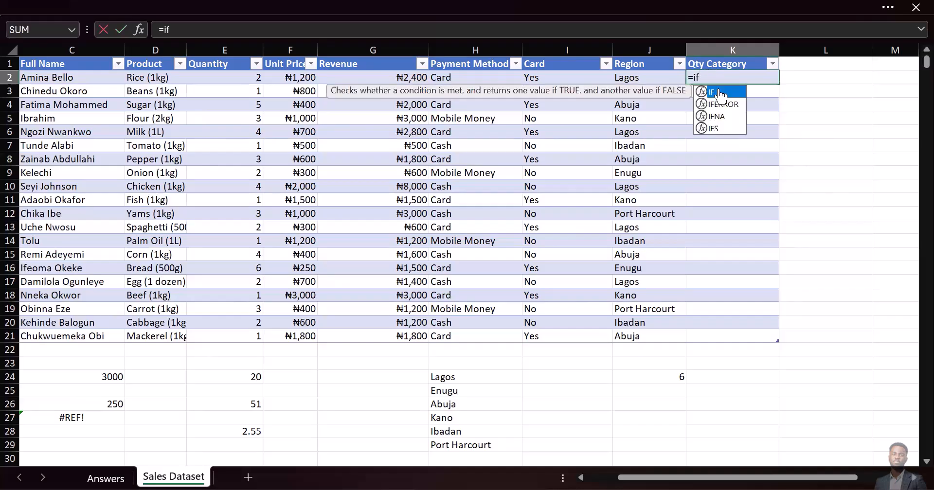
pyautogui.doubleClick(720, 92)
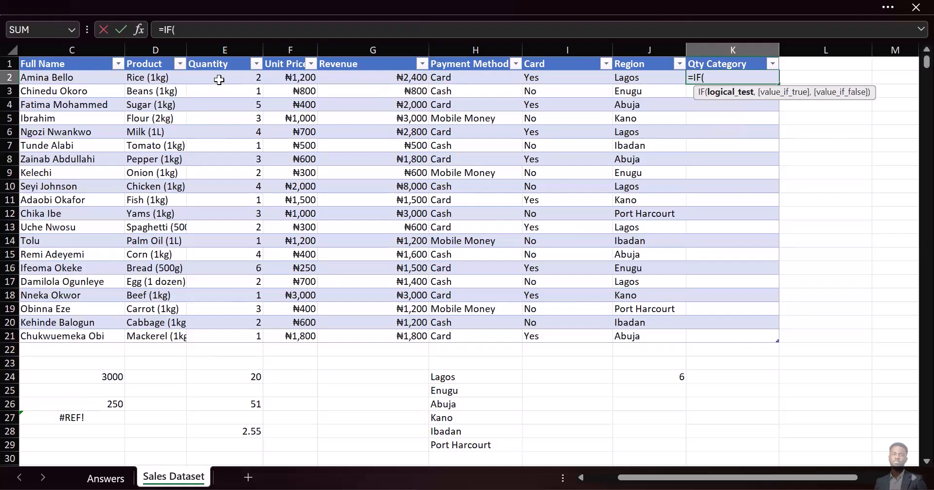
pyautogui.click(219, 78)
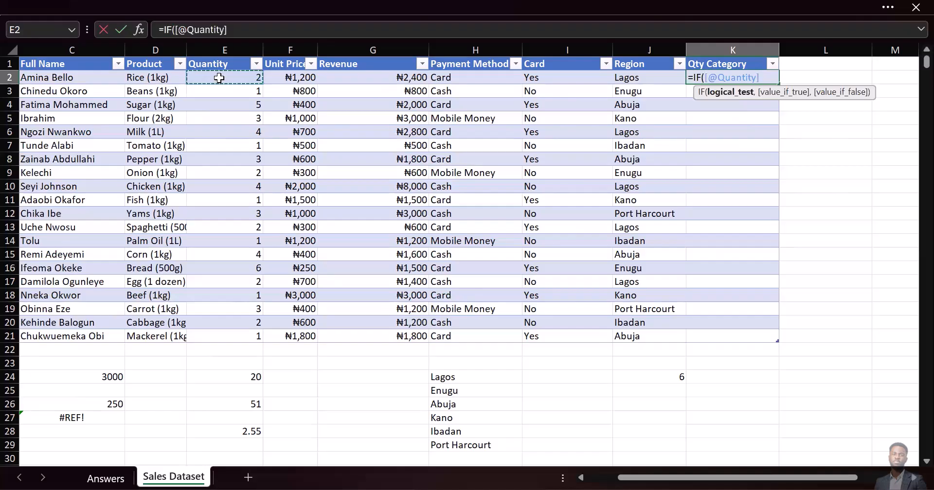
pyautogui.write('<')
pyautogui.write('Ave')
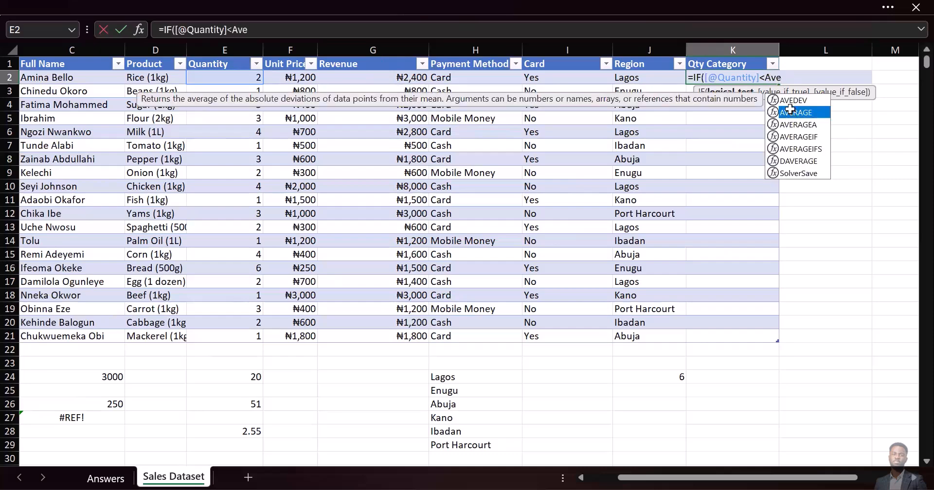
pyautogui.doubleClick(791, 112)
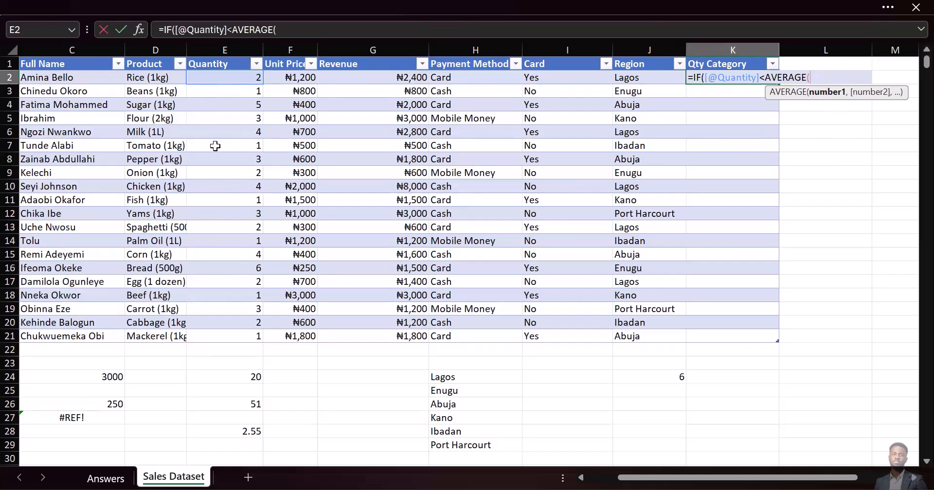
pyautogui.click(225, 76)
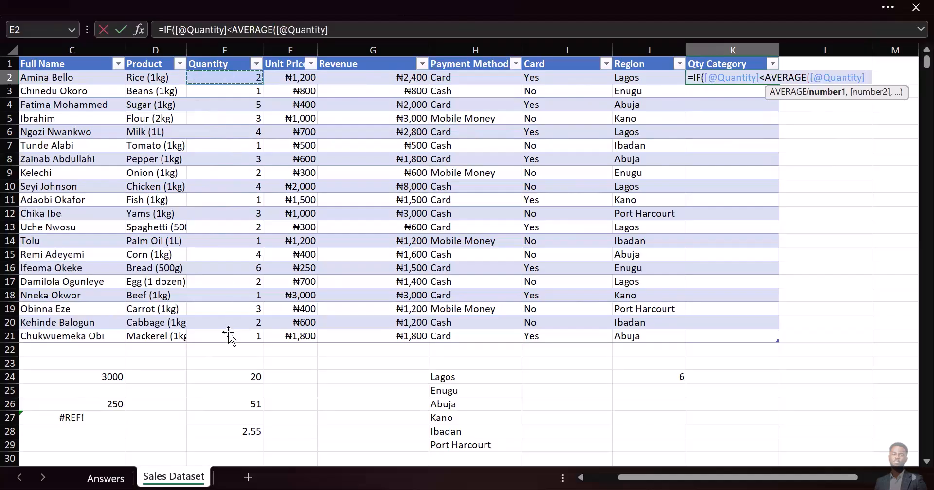
pyautogui.hotkey('ctrl', 'shift', 'Down')
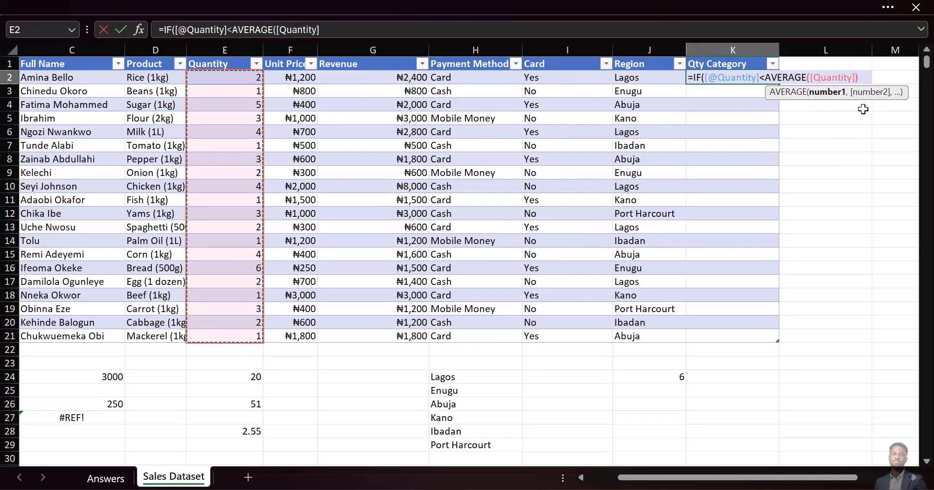
pyautogui.write(')')
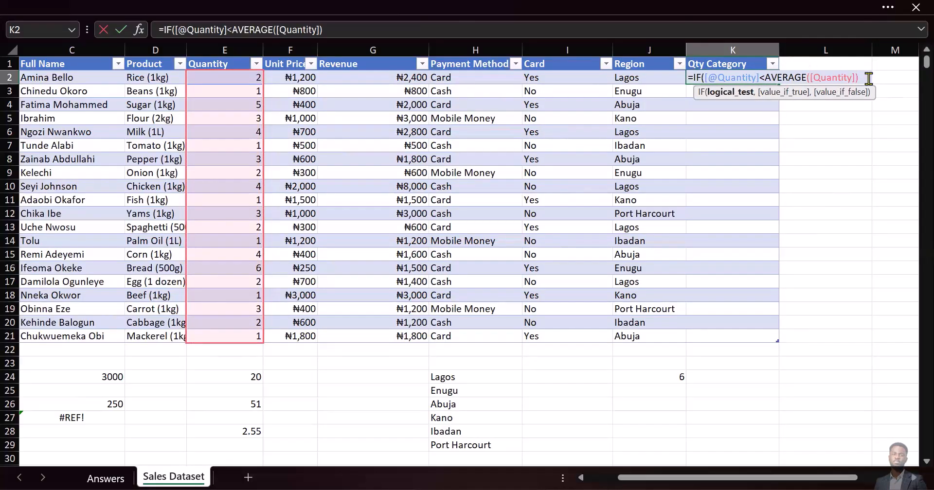
pyautogui.write(',')
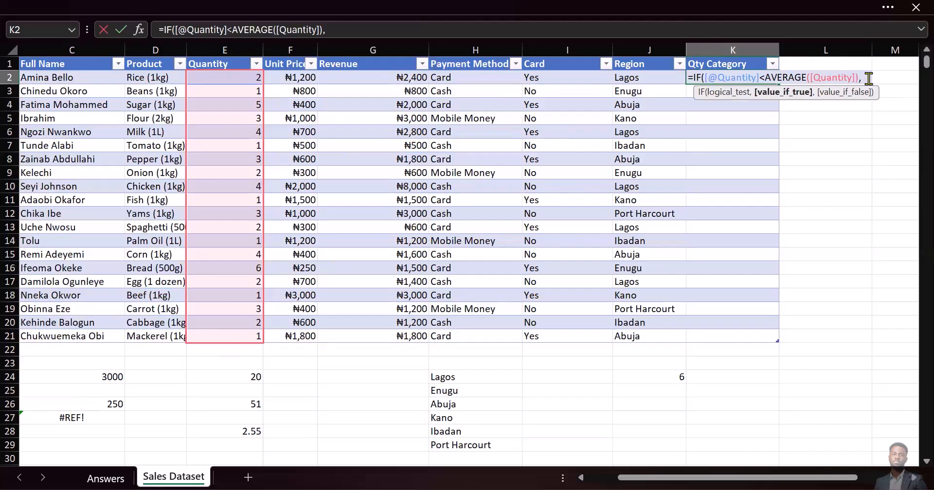
# Complete the K2 formula to return "Below Average" if true and "Above Average" if false, and fill the Qty Category column.
pyautogui.hscroll(2, 851, 144)
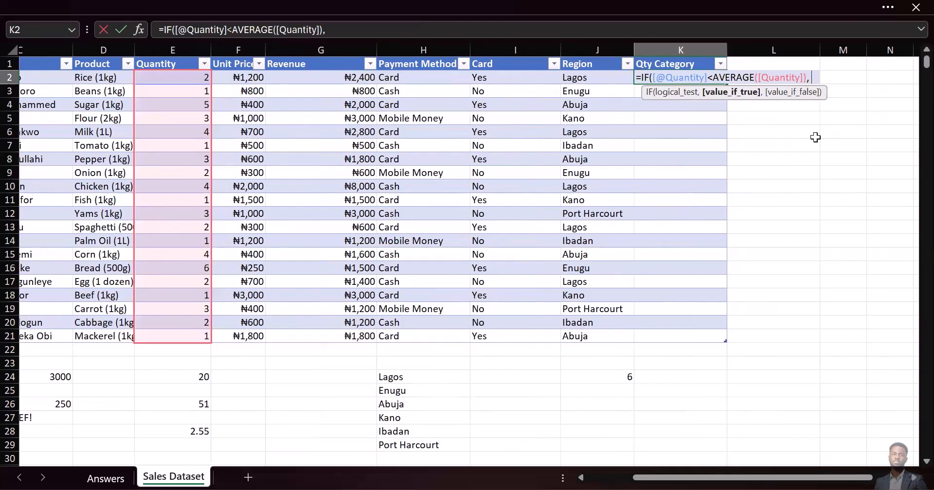
pyautogui.write('"Bel')
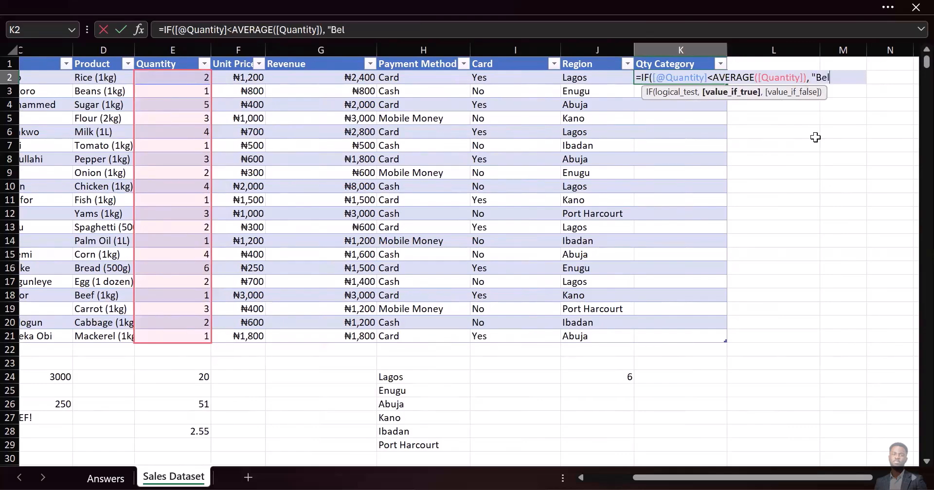
pyautogui.write('ow Average')
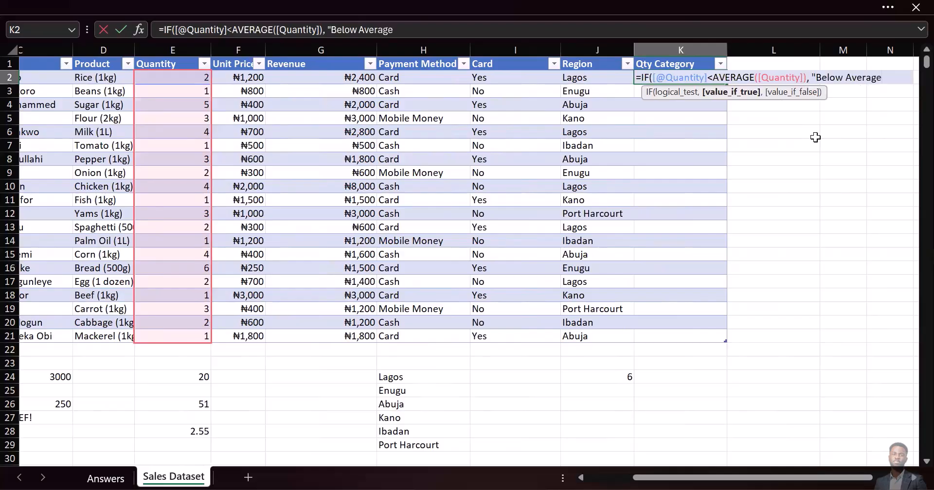
pyautogui.write('",')
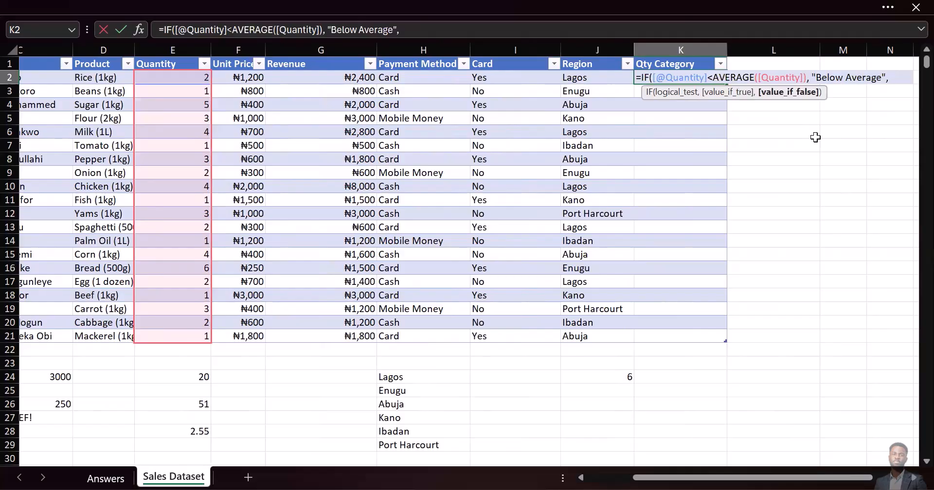
pyautogui.write(' "Above Ave')
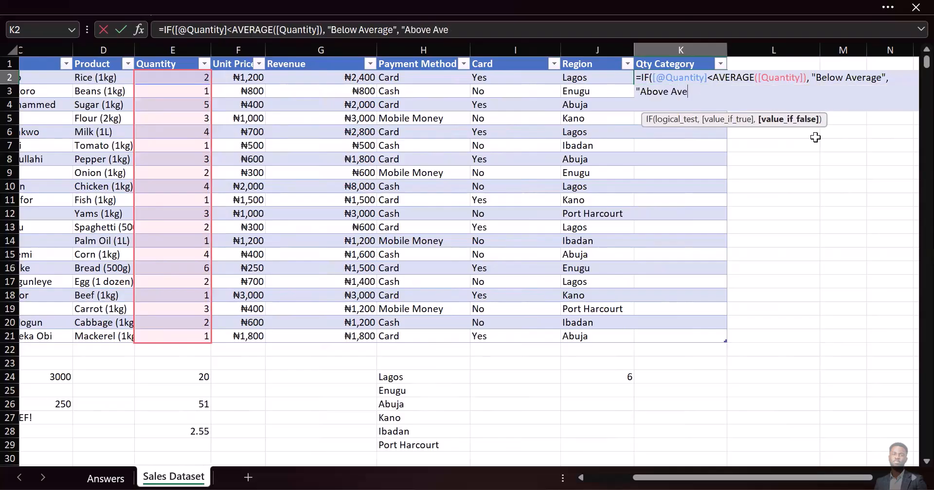
pyautogui.write('rage")')
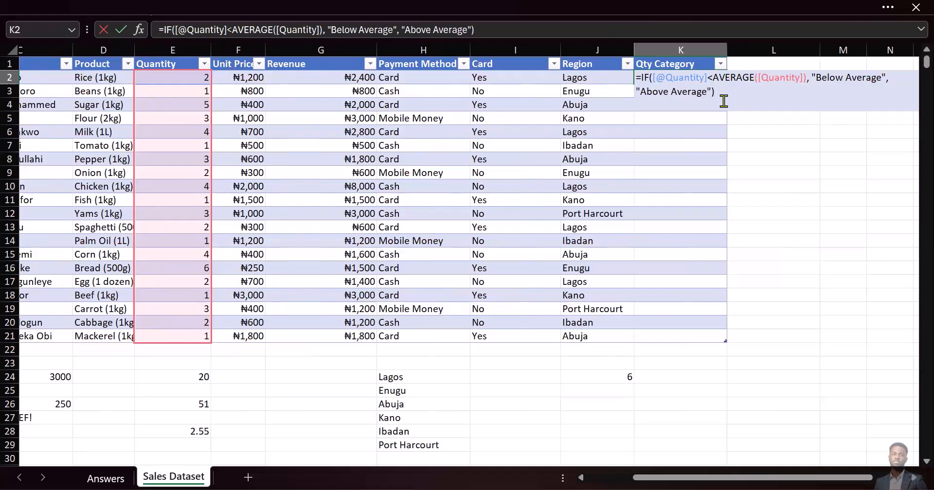
pyautogui.press('Return')
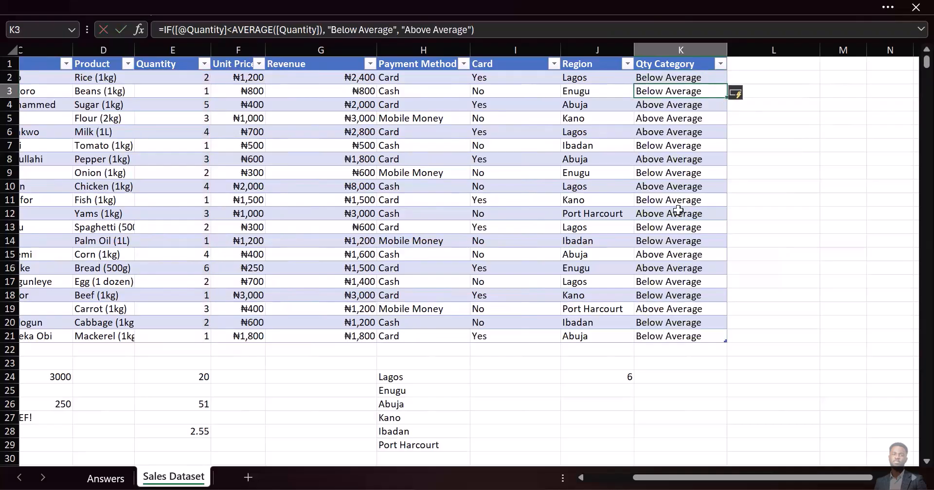
# Move the Qty Category column between Quantity and Unit Price, and fit its width to the contents.
pyautogui.click(720, 64)
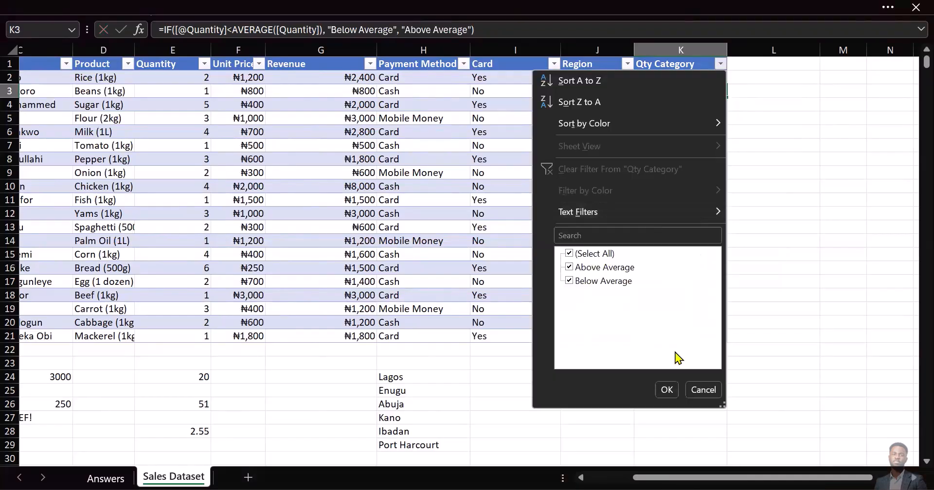
pyautogui.click(704, 393)
pyautogui.click(674, 69)
pyautogui.moveTo(675, 68); pyautogui.dragTo(671, 337)
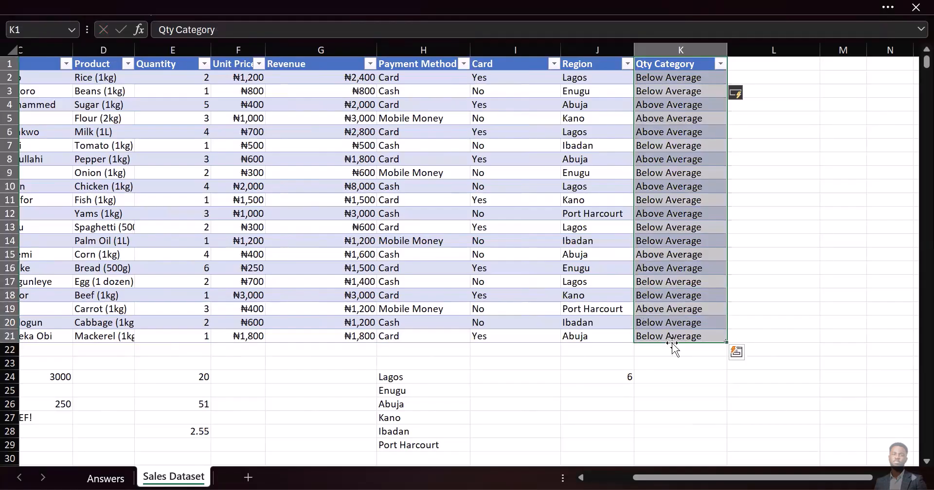
pyautogui.moveTo(452, 311); pyautogui.dragTo(231, 294)
pyautogui.moveTo(263, 41); pyautogui.dragTo(262, 42)
pyautogui.doubleClick(263, 42)
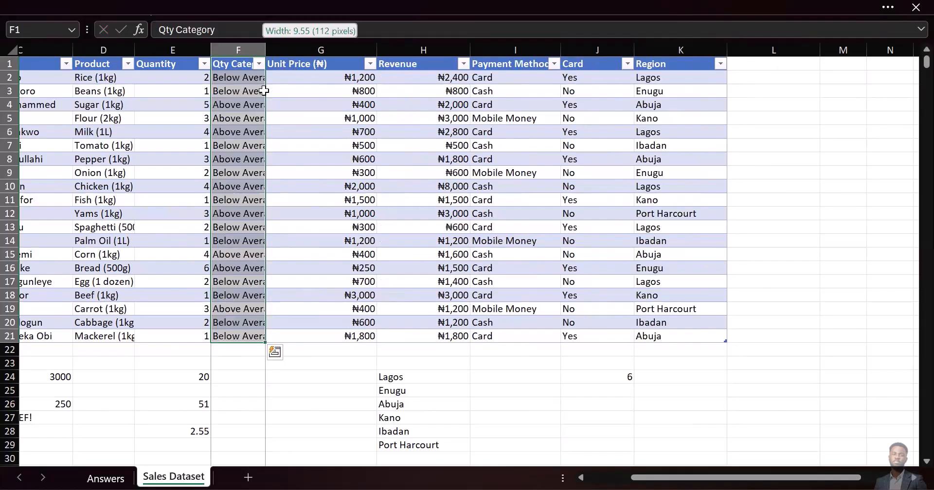
# Filter the Qty Category column to show only the Above Average rows.
pyautogui.click(279, 65)
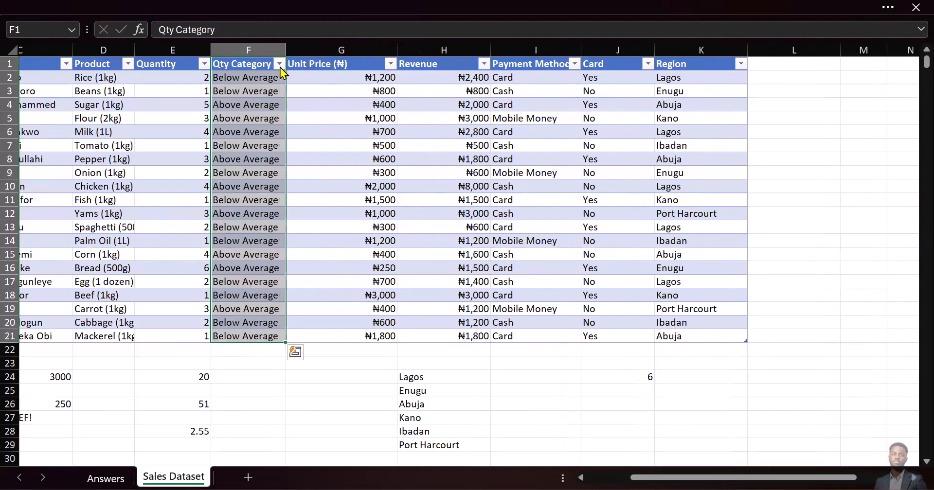
pyautogui.click(128, 254)
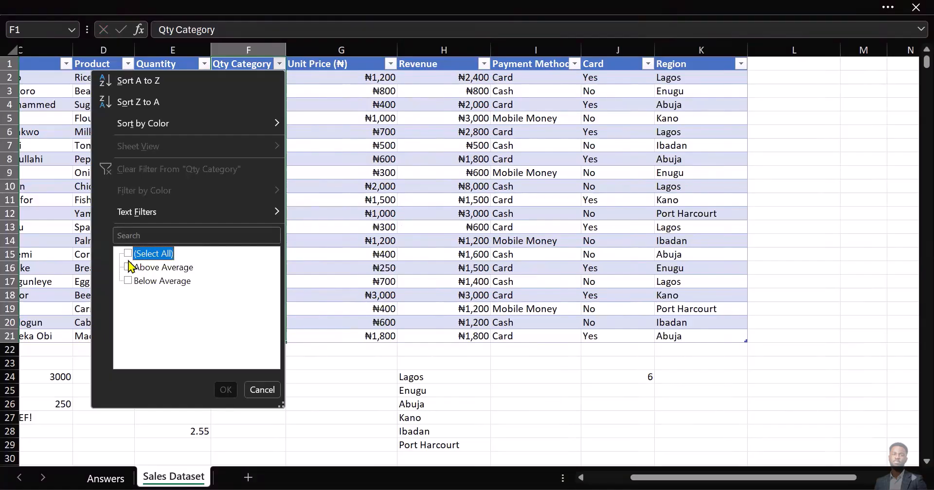
pyautogui.click(129, 267)
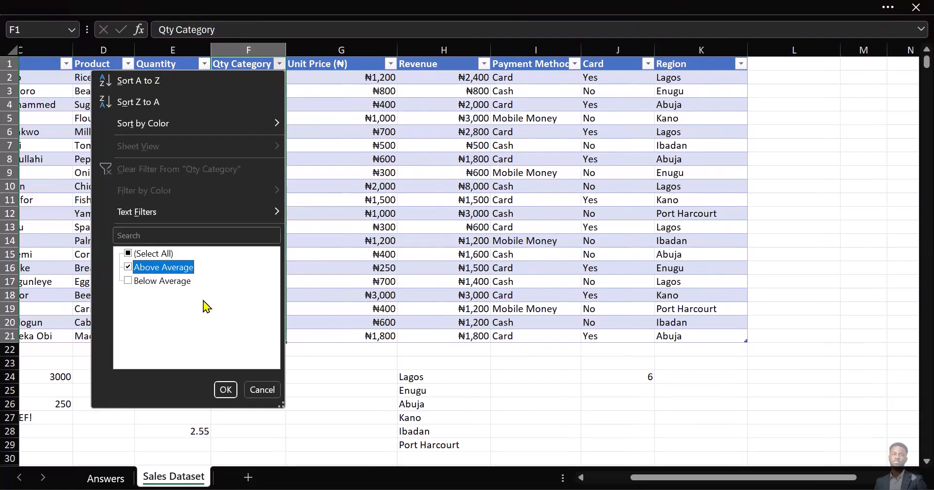
pyautogui.click(226, 391)
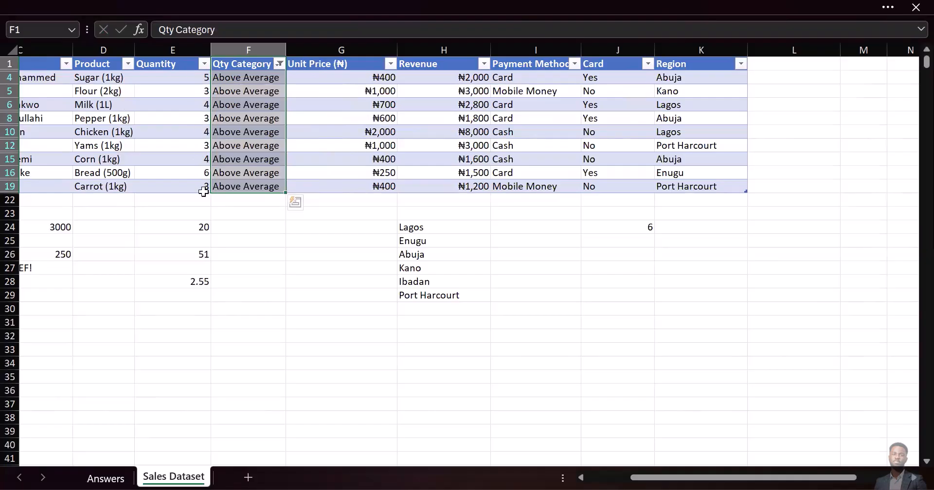
# Change the Qty Category filter to show only the Below Average rows.
pyautogui.click(279, 65)
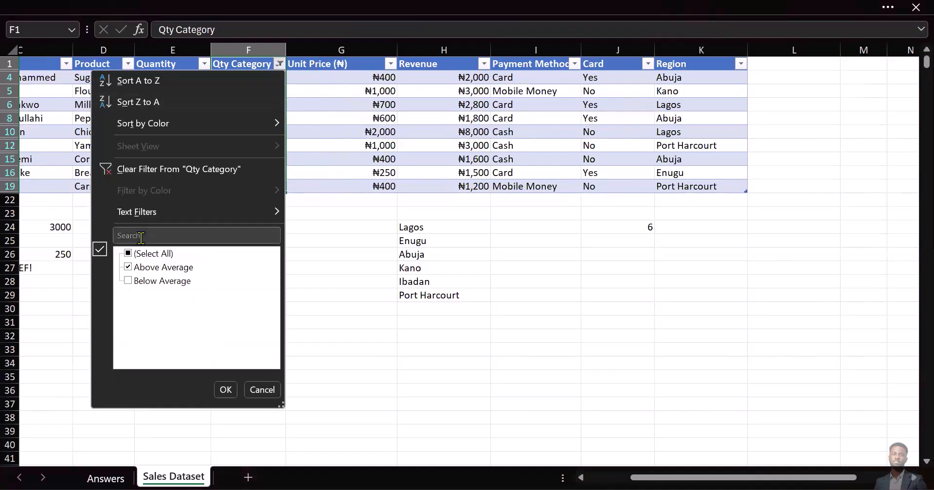
pyautogui.click(127, 267)
pyautogui.click(128, 281)
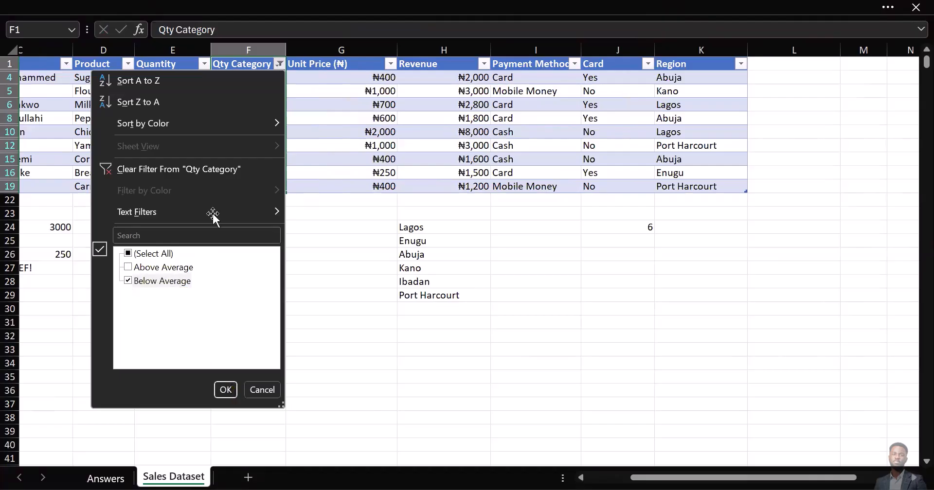
pyautogui.press('Return')
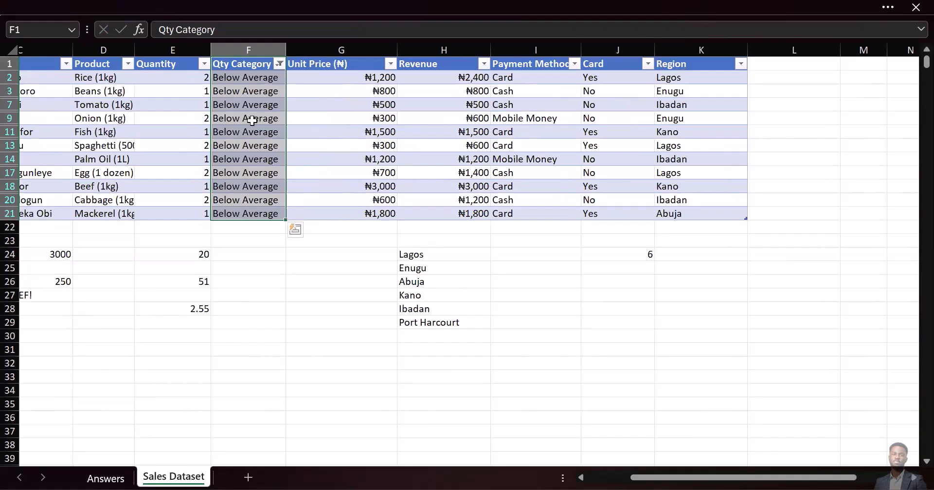
# Clear the filter from the Qty Category column and select an empty cell below the table.
pyautogui.click(280, 63)
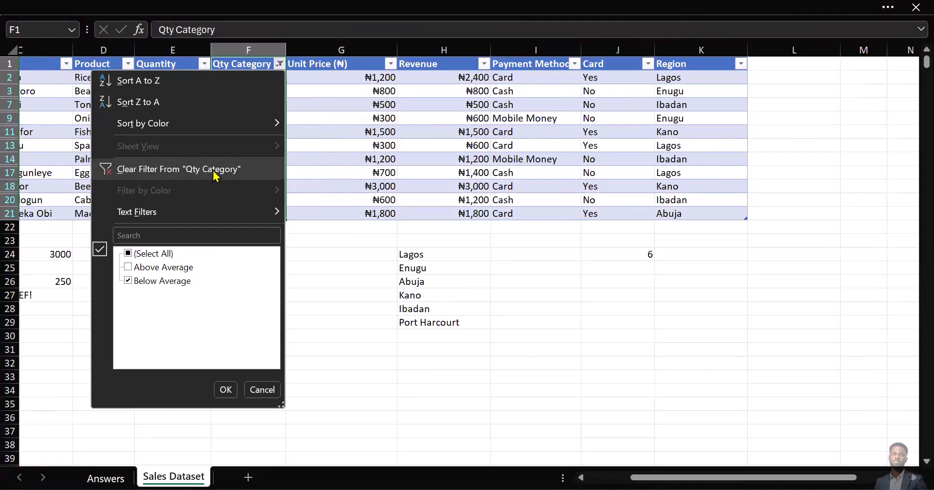
pyautogui.click(213, 169)
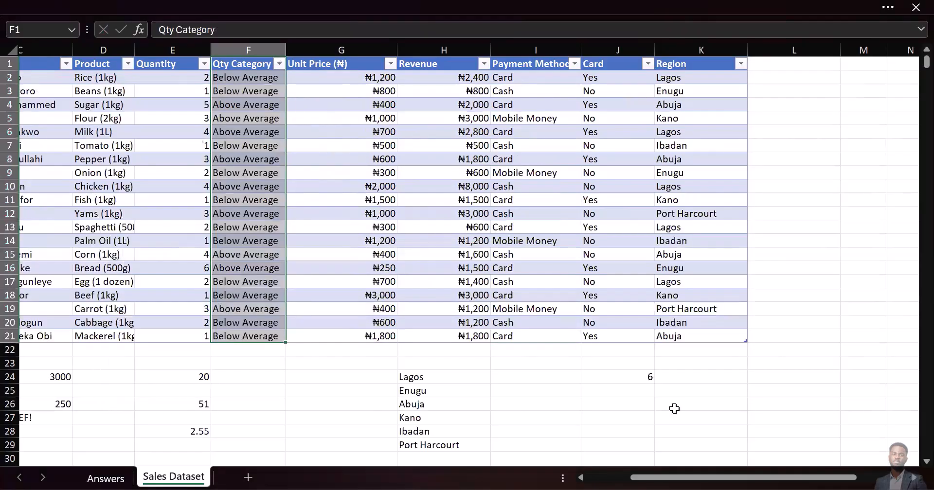
pyautogui.click(567, 409)
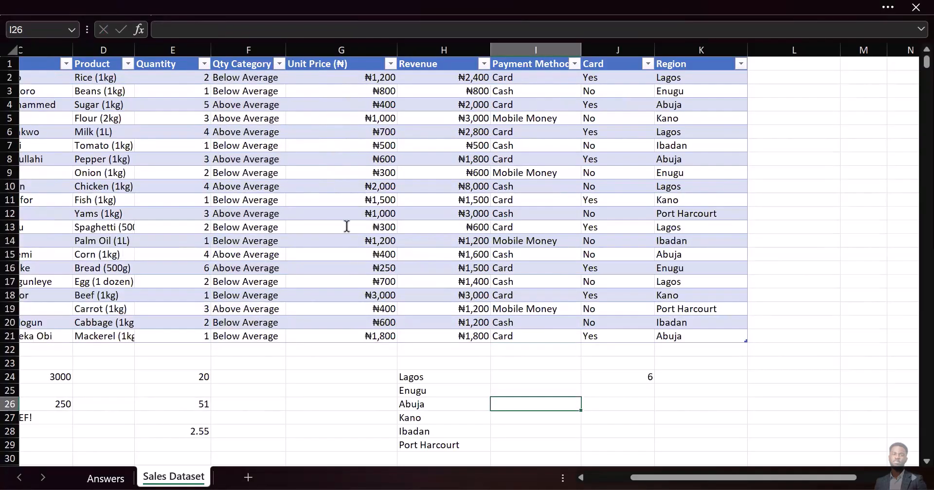
# Read question 15 in the Acrobat PDF, return to the Sales Dataset sheet in Excel, and inspect the Revenue formula in H2.
pyautogui.hotkey('alt', 'Tab')
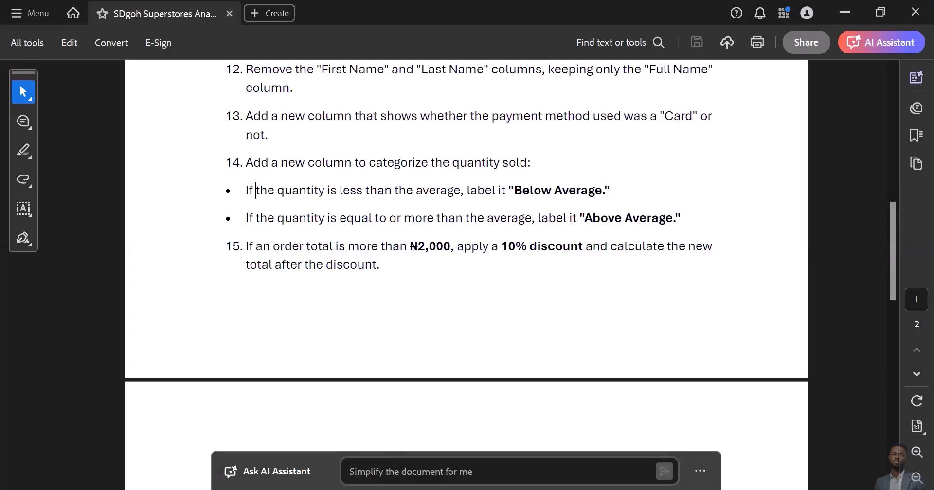
pyautogui.hotkey('alt', 'Tab')
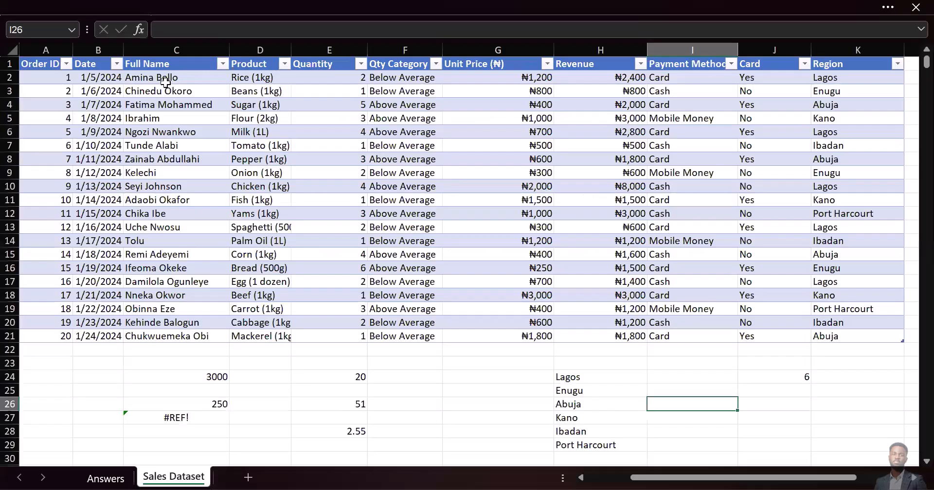
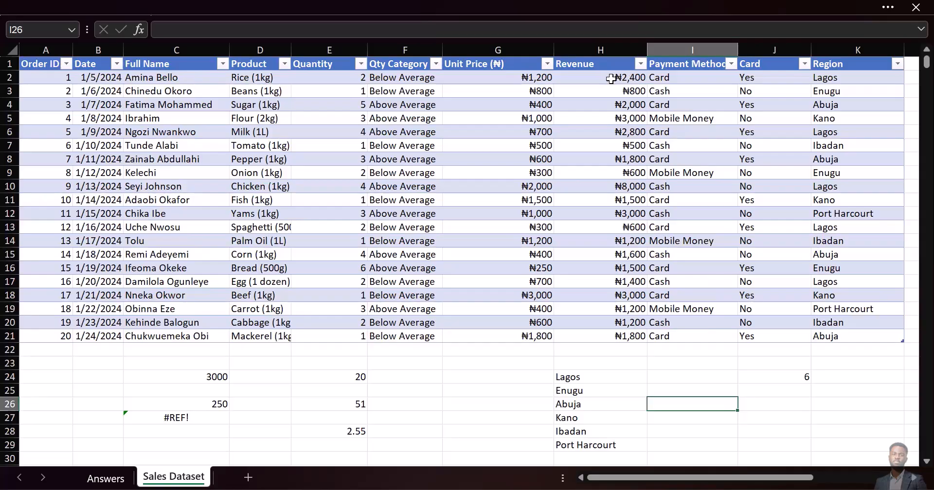
pyautogui.click(627, 78)
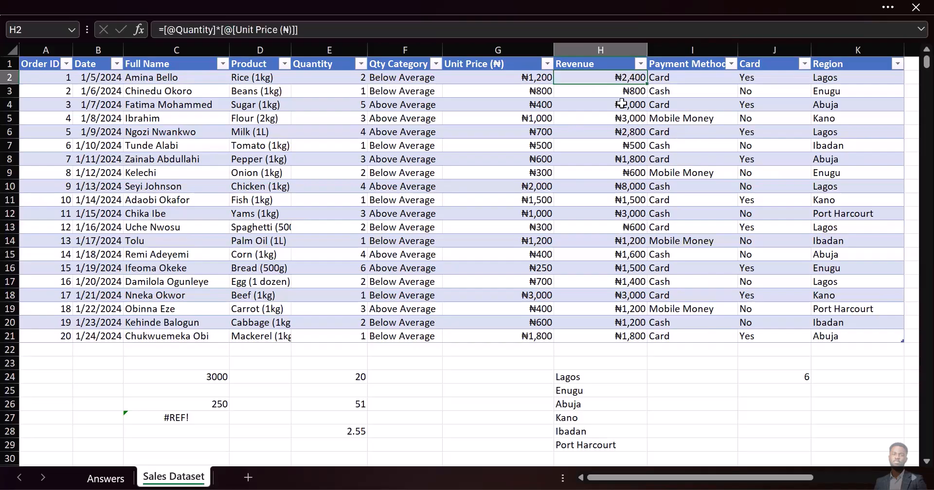
# Add a new table column with the header Discount Given in L1.
pyautogui.hscroll(3, 623, 221)
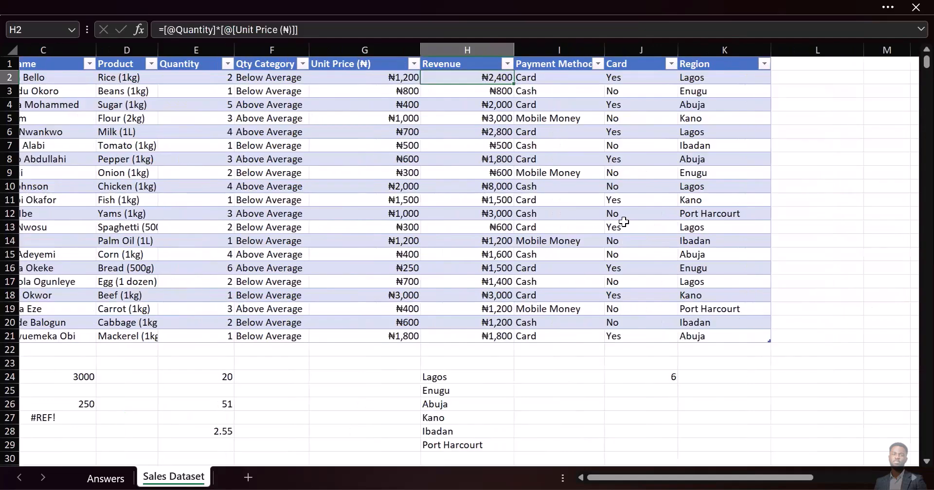
pyautogui.hscroll(2, 623, 222)
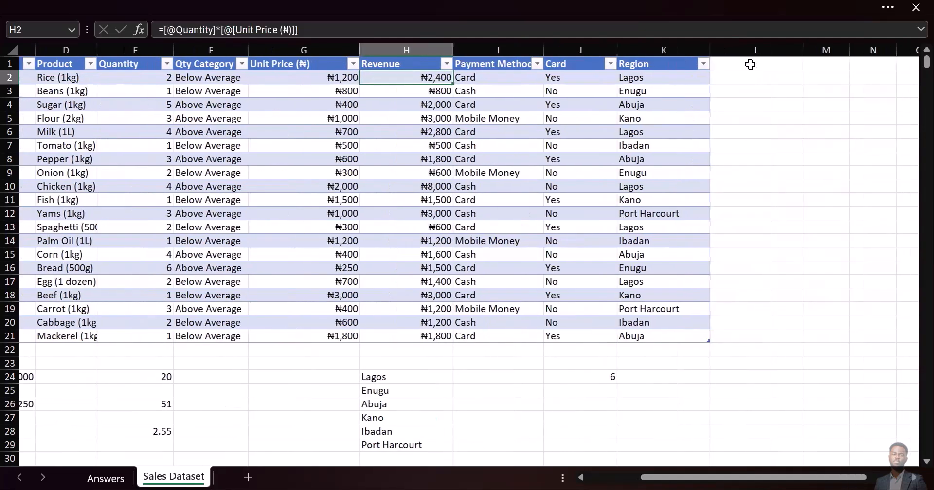
pyautogui.click(750, 64)
pyautogui.write('Dis')
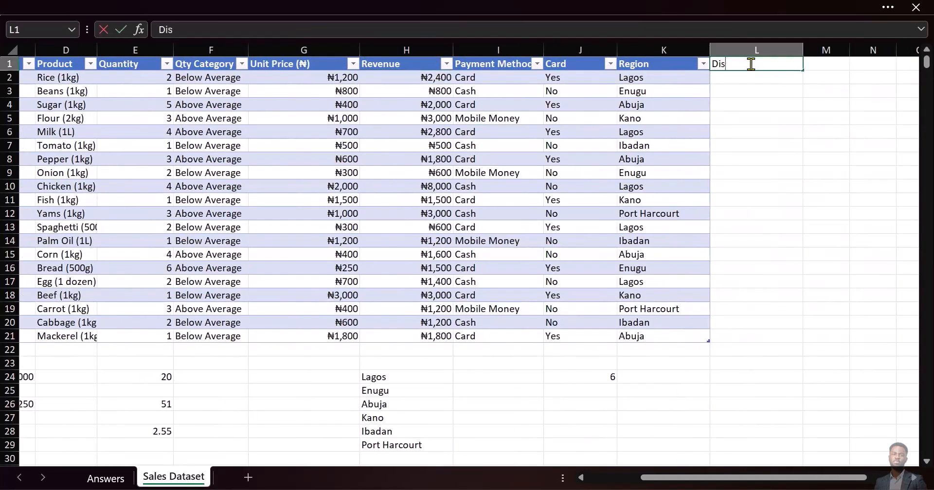
pyautogui.write('count Given')
pyautogui.press('Return')
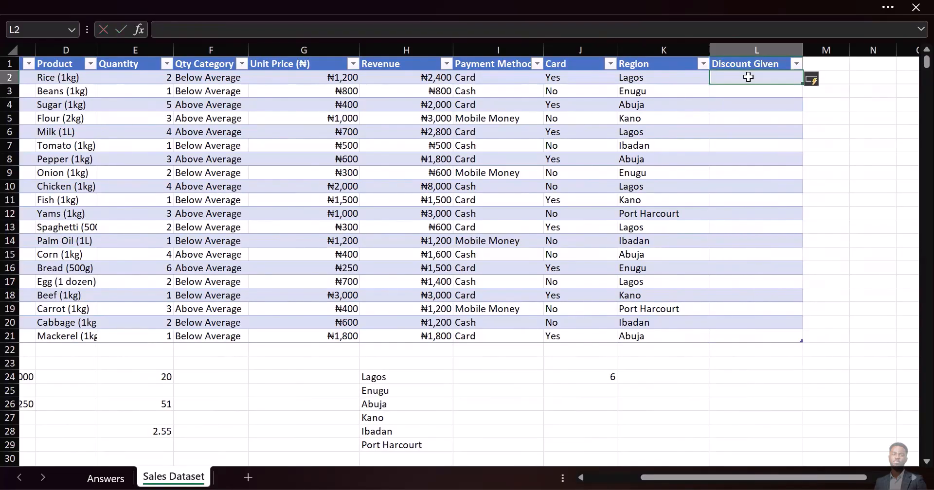
pyautogui.write('=')
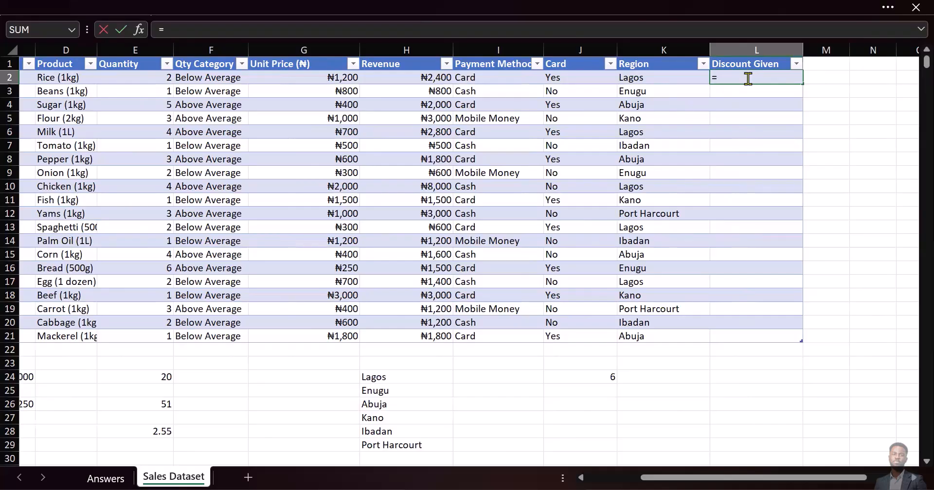
pyautogui.write('if')
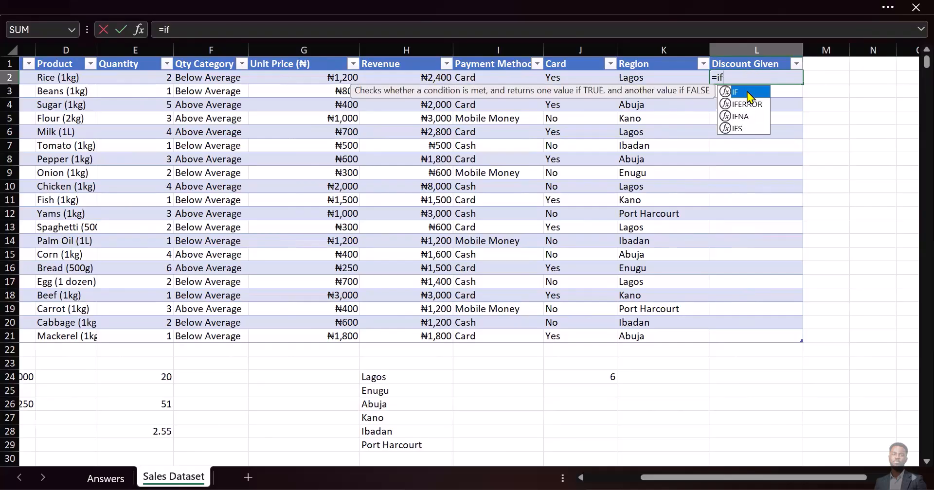
pyautogui.doubleClick(744, 92)
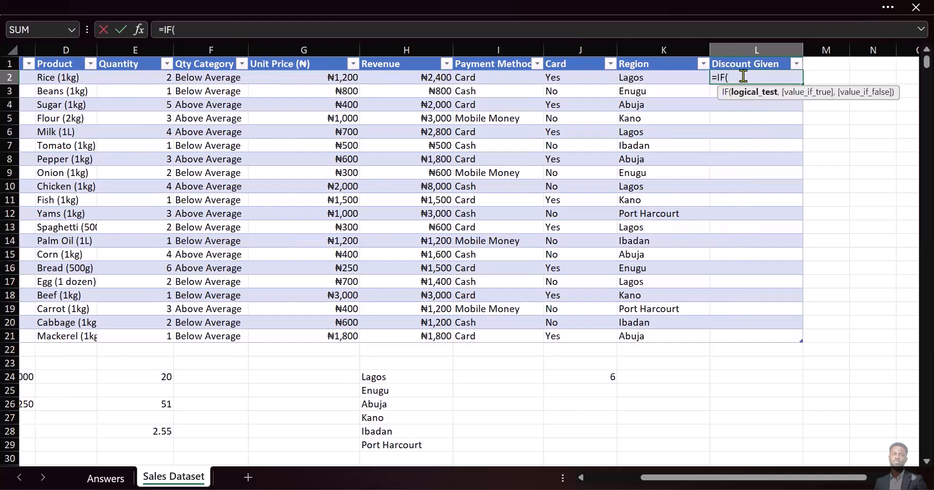
pyautogui.click(418, 78)
pyautogui.write('<2')
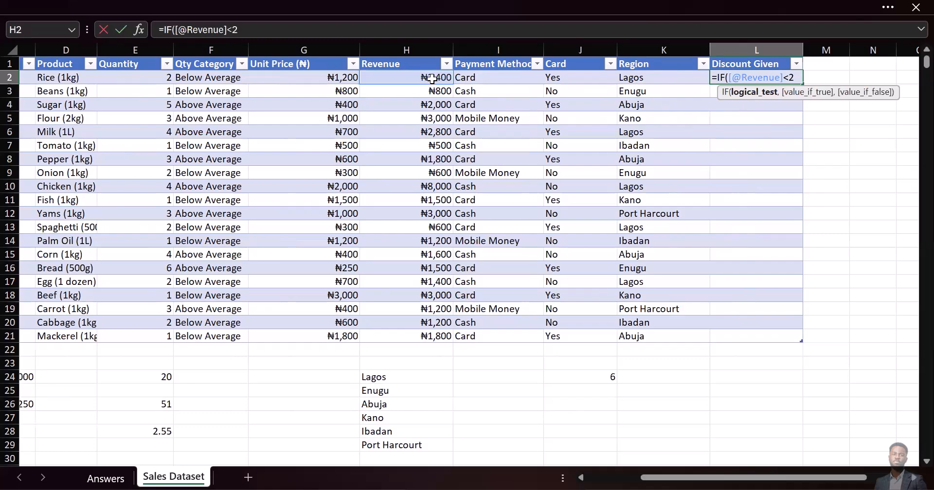
pyautogui.press('BackSpace')
pyautogui.press('BackSpace')
pyautogui.write('>2000')
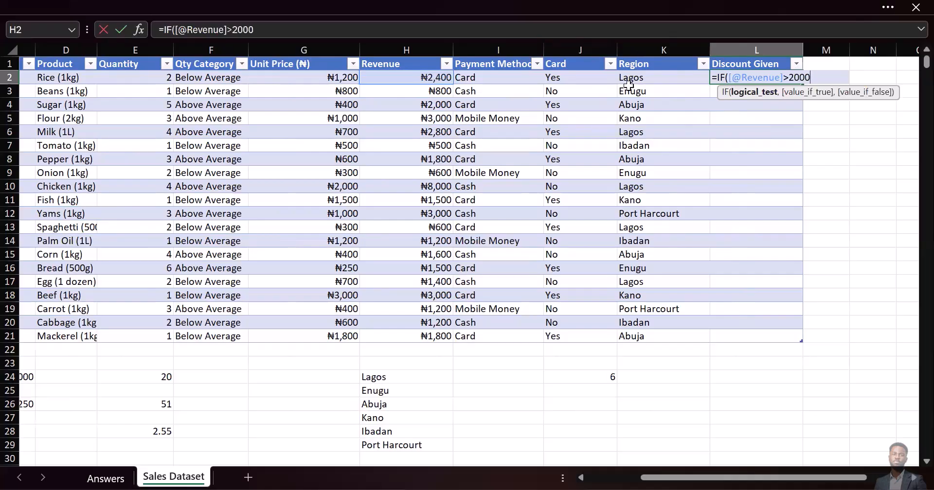
pyautogui.write(', ')
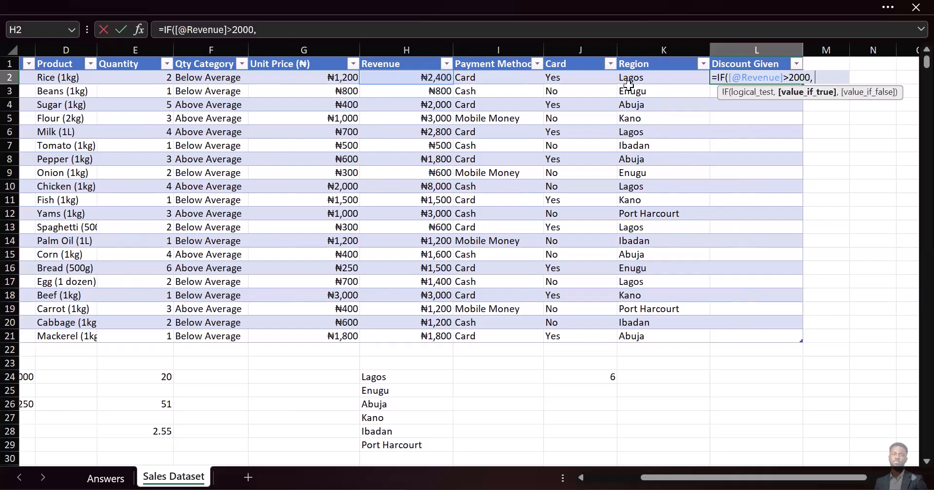
pyautogui.write('0.1*')
pyautogui.click(407, 78)
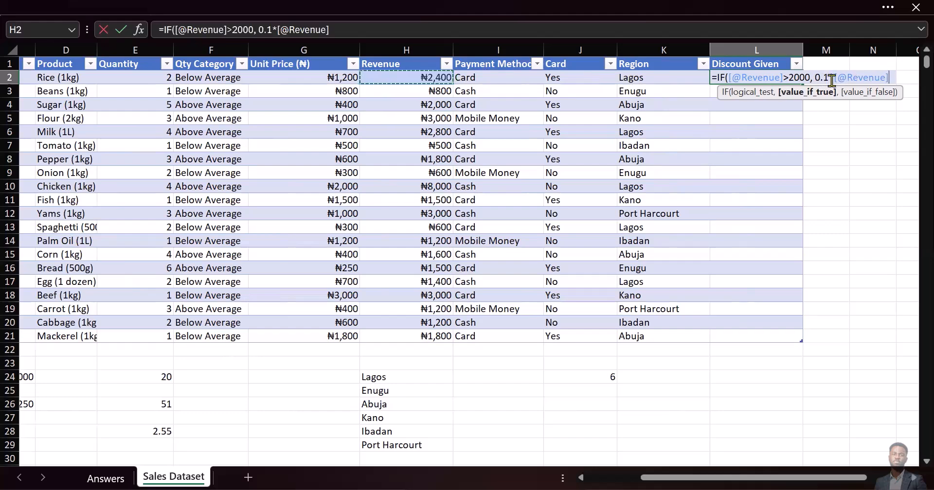
pyautogui.hscroll(1, 847, 131)
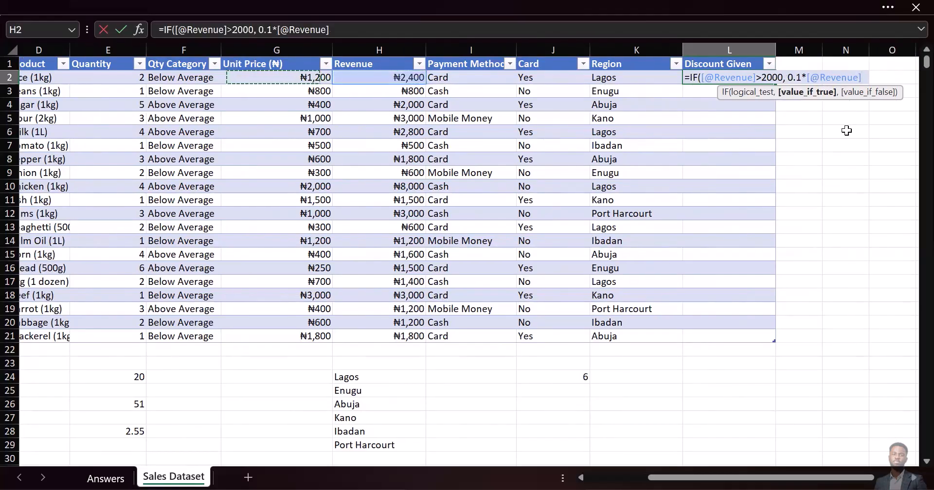
pyautogui.write(',')
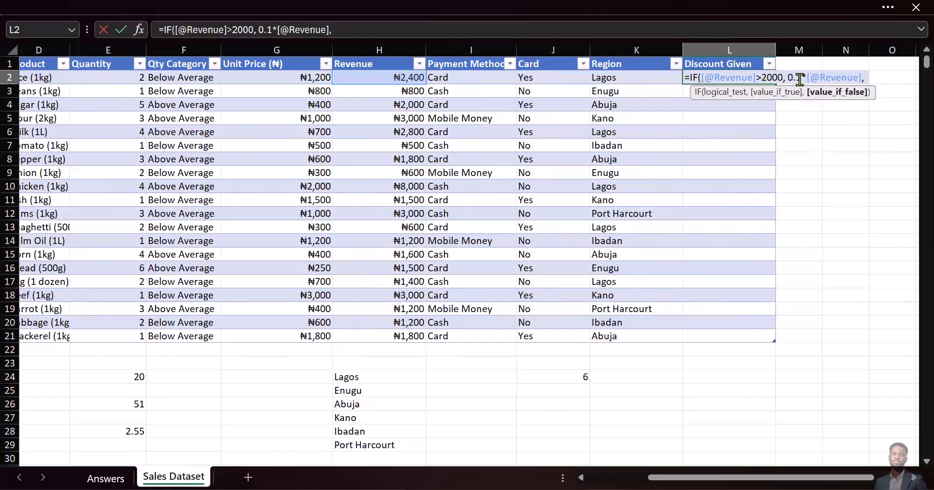
pyautogui.write(' 0')
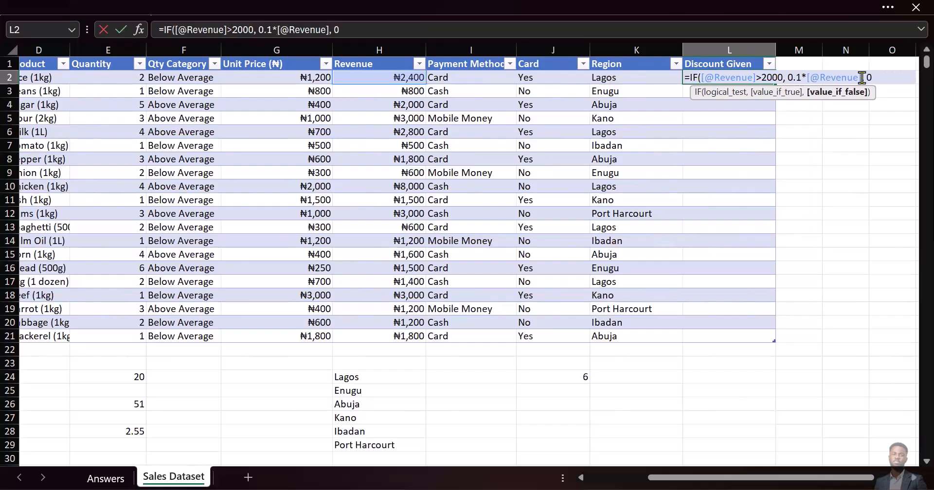
pyautogui.write(')')
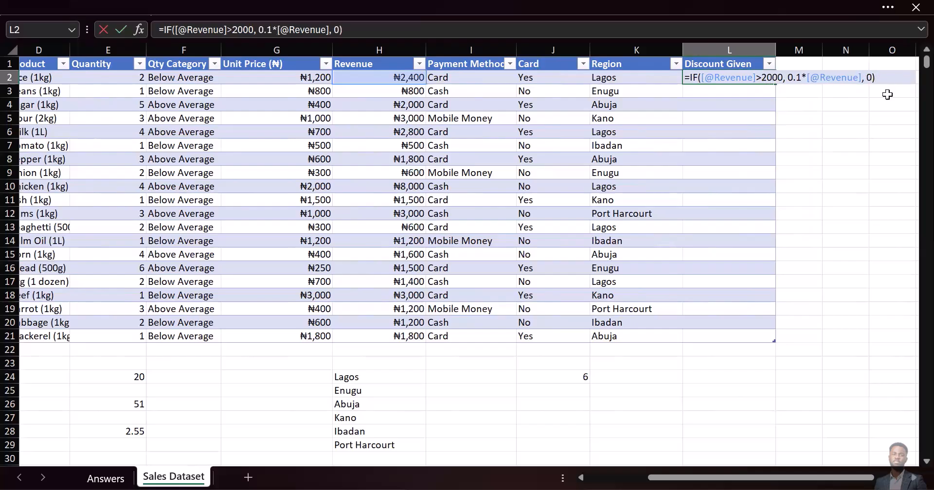
pyautogui.press('Return')
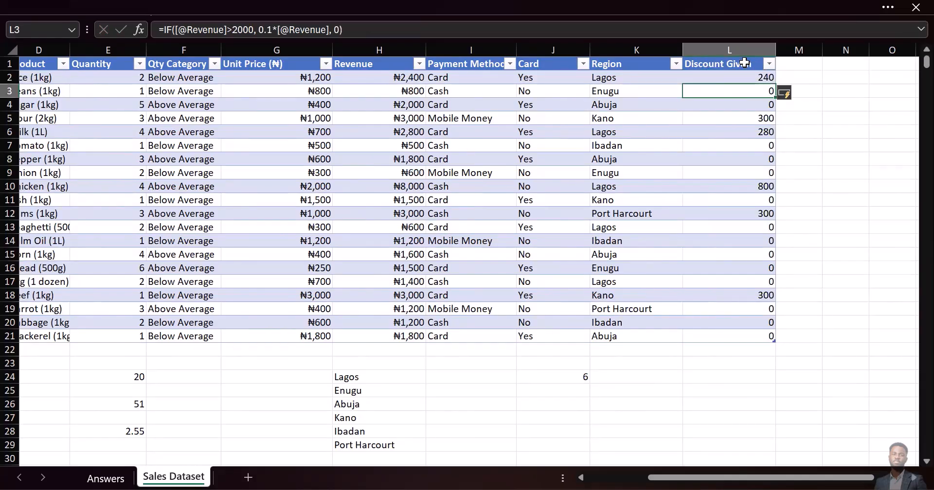
# Move the Discount Given column between Revenue and Payment Method, and check its first rows against the revenue.
pyautogui.moveTo(744, 63); pyautogui.dragTo(454, 326)
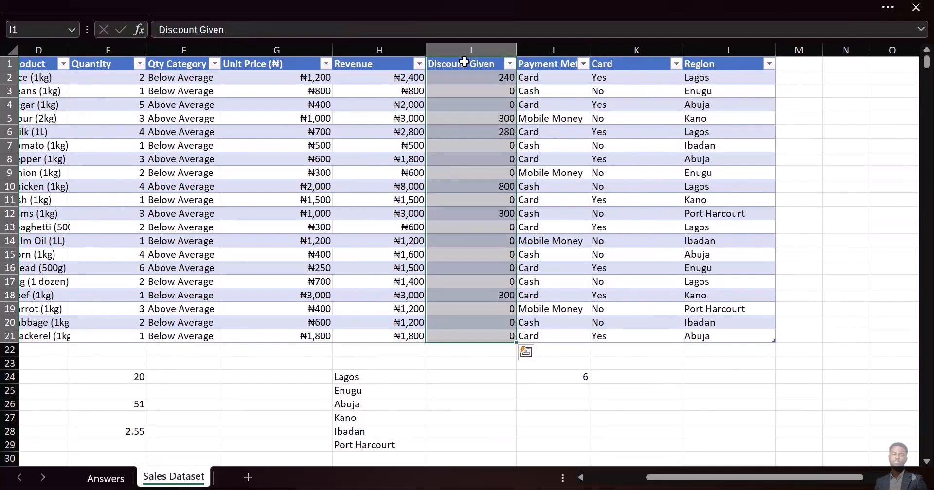
pyautogui.click(451, 78)
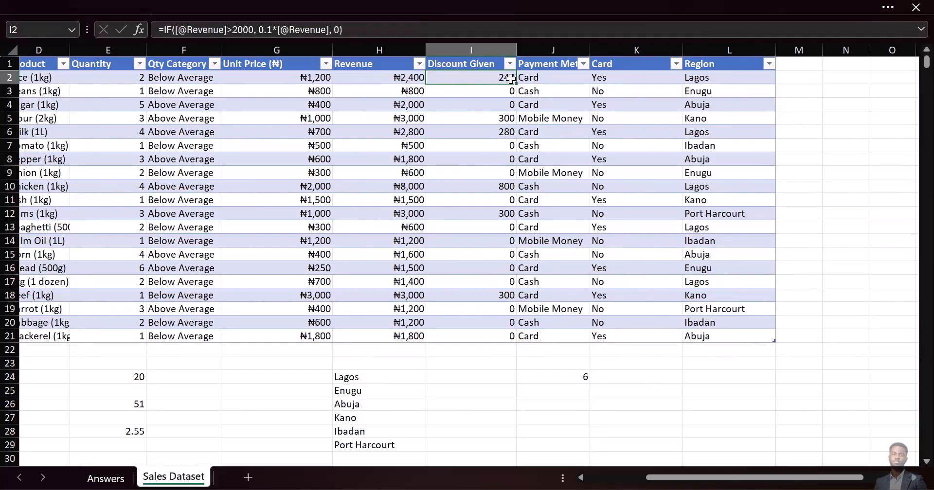
pyautogui.click(408, 92)
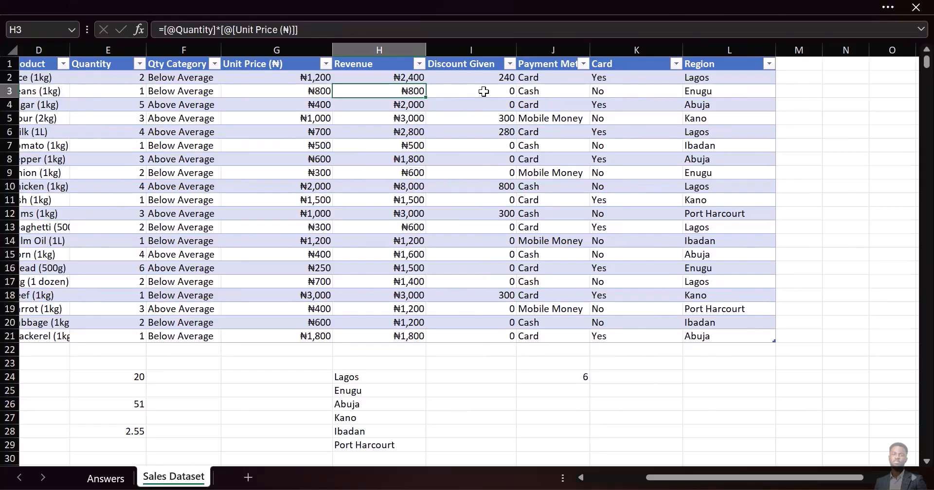
pyautogui.click(505, 90)
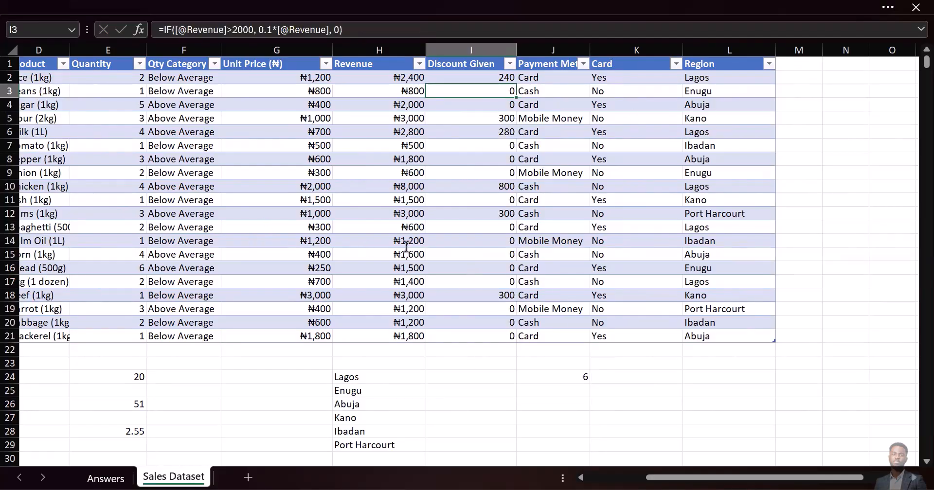
# Switch to the questions PDF in Acrobat to reread question 15 about the new total after discount.
pyautogui.hotkey('alt', 'Tab')
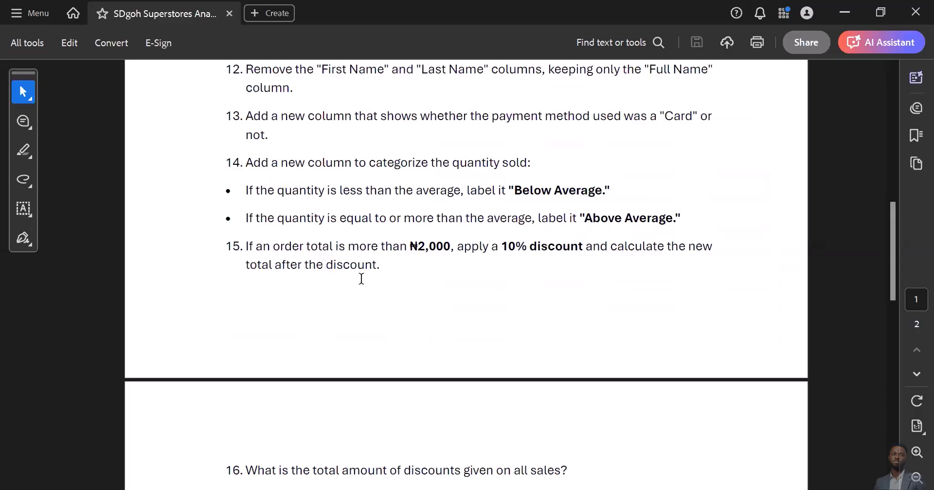
# Switch back to the Excel sales dataset, add a New Amount column after Region in M1, and widen it to fit its header.
pyautogui.moveTo(369, 470)
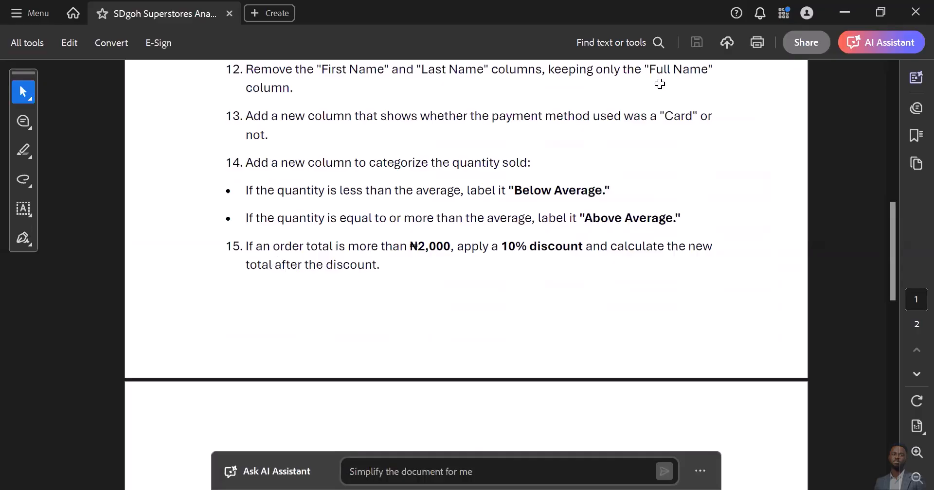
pyautogui.hotkey('alt', 'Tab')
pyautogui.click(787, 63)
pyautogui.write('N')
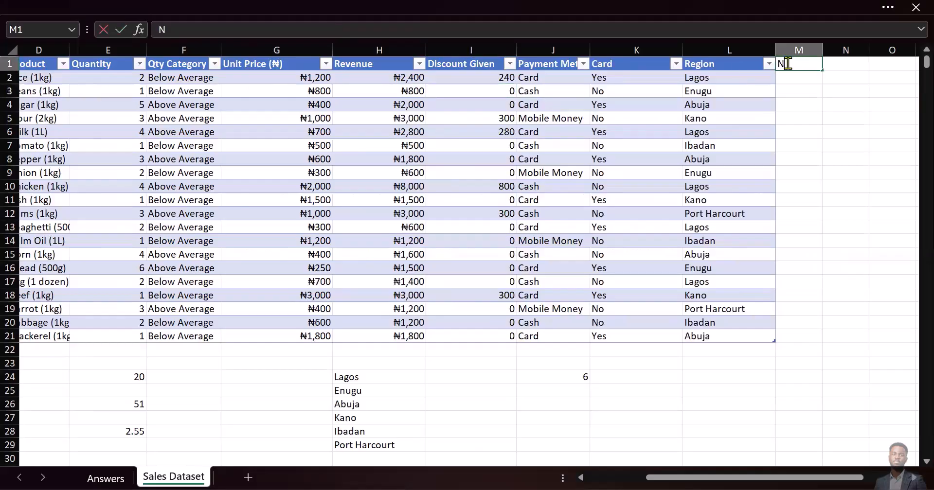
pyautogui.write('ew Amount')
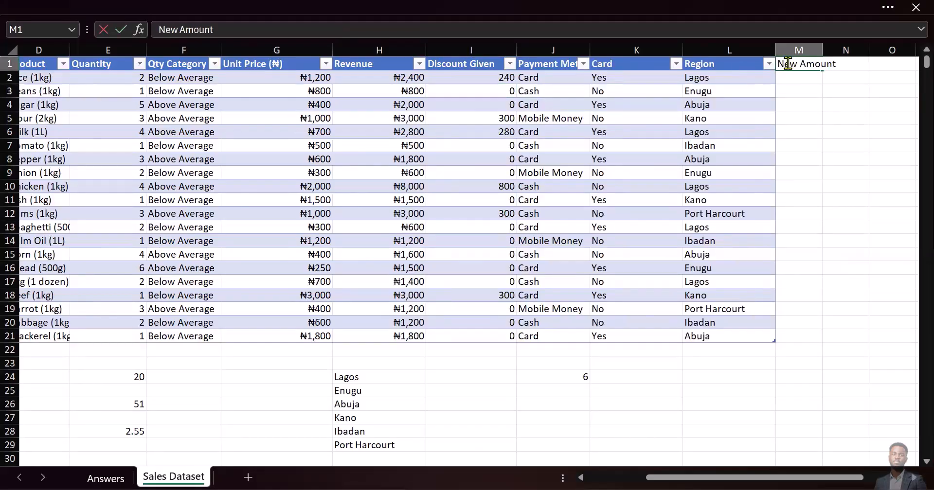
pyautogui.press('Return')
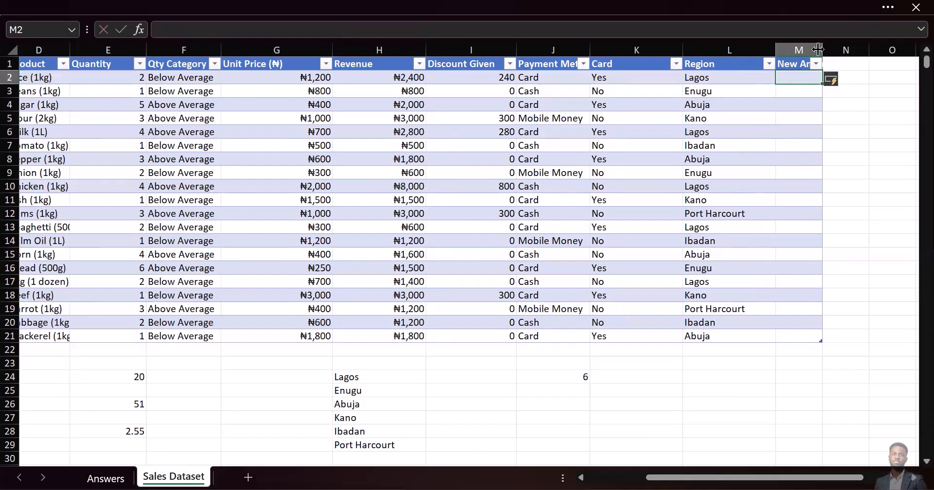
pyautogui.moveTo(819, 49); pyautogui.dragTo(853, 49)
pyautogui.hscroll(1, 813, 151)
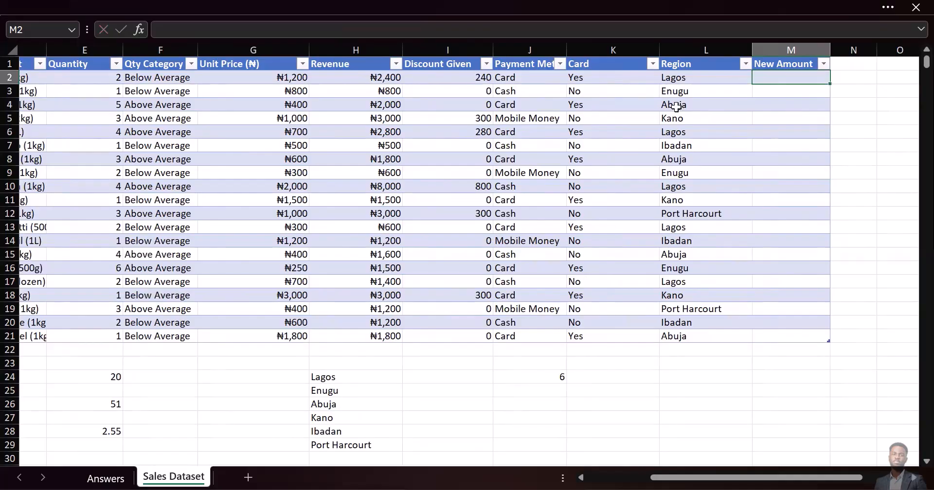
pyautogui.write('=')
pyautogui.click(373, 77)
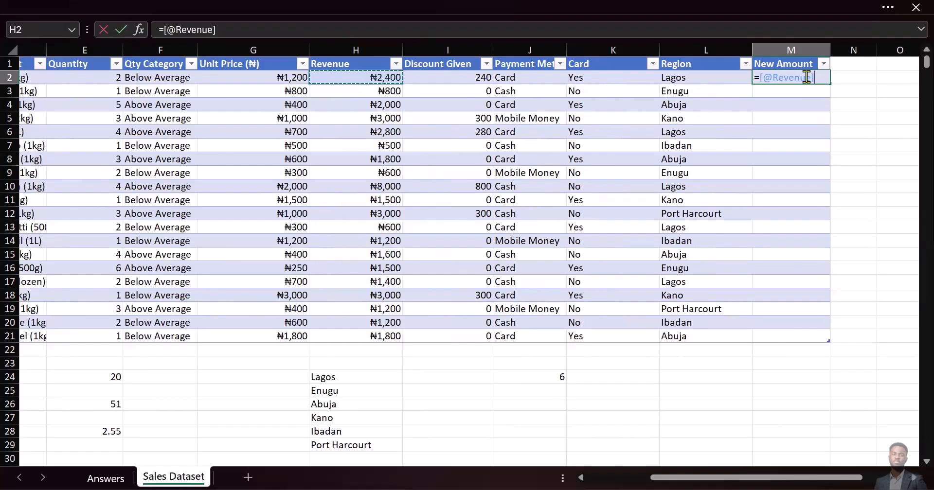
pyautogui.write('-')
pyautogui.click(442, 76)
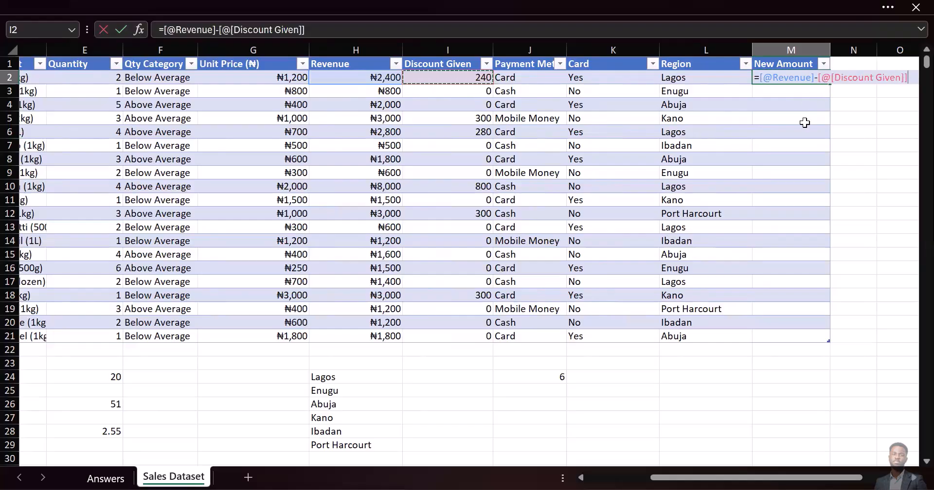
pyautogui.hscroll(1, 804, 125)
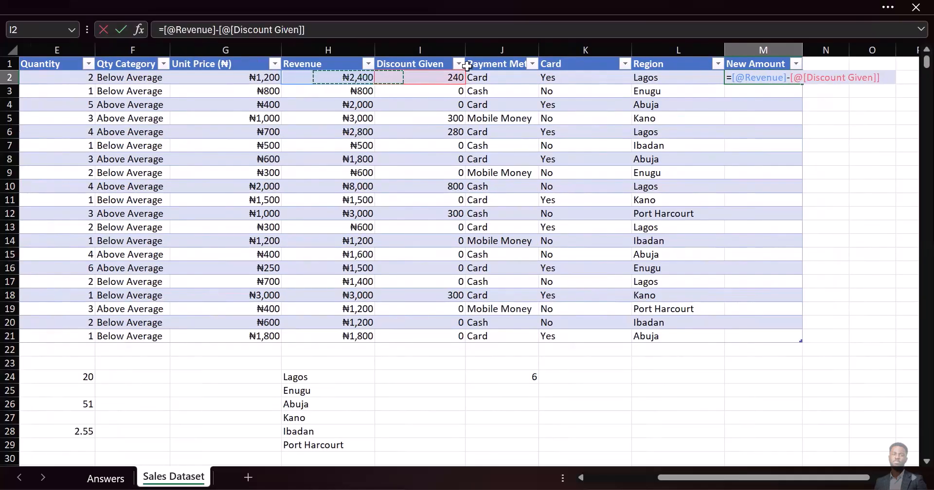
pyautogui.press('Return')
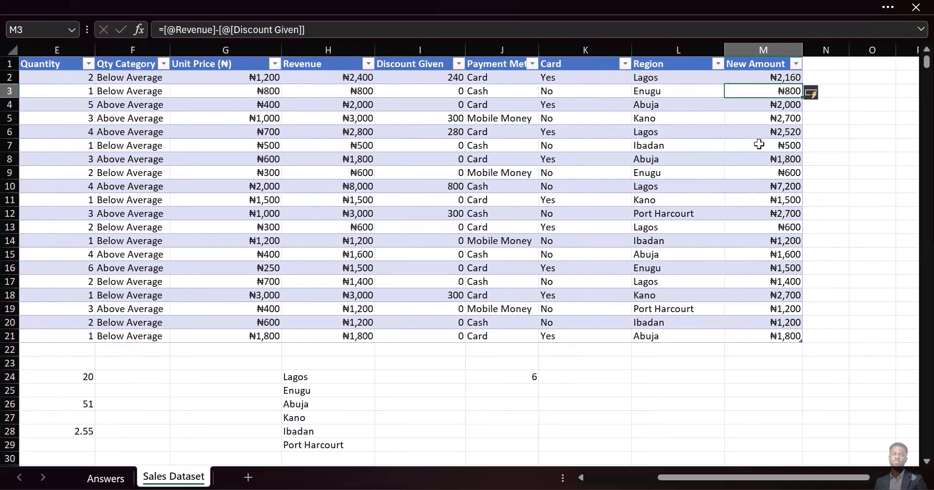
# Move the New Amount column between Revenue and Discount Given, and recheck question 15 in the questions PDF.
pyautogui.moveTo(744, 64); pyautogui.dragTo(411, 325)
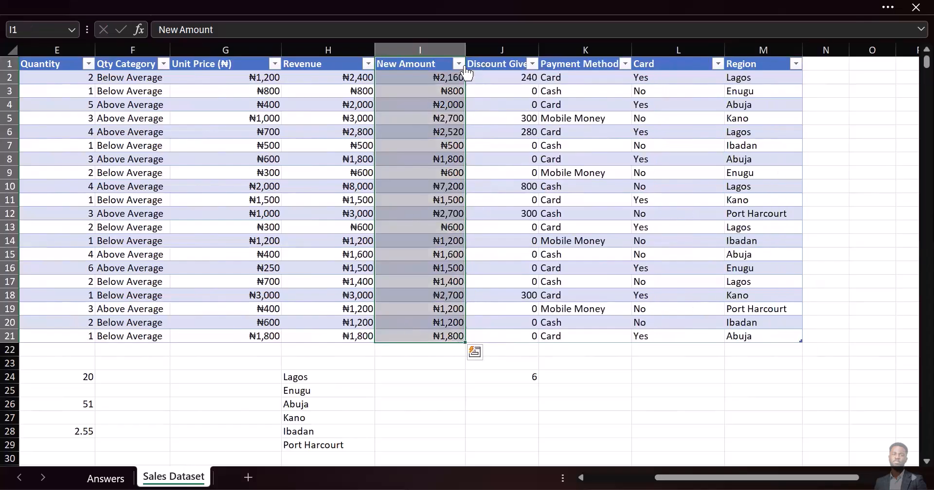
pyautogui.click(396, 75)
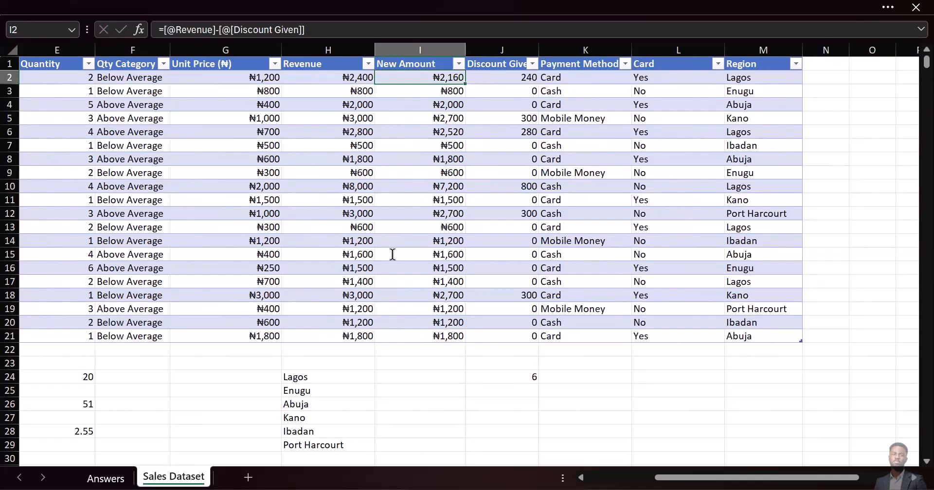
pyautogui.hotkey('alt', 'Tab')
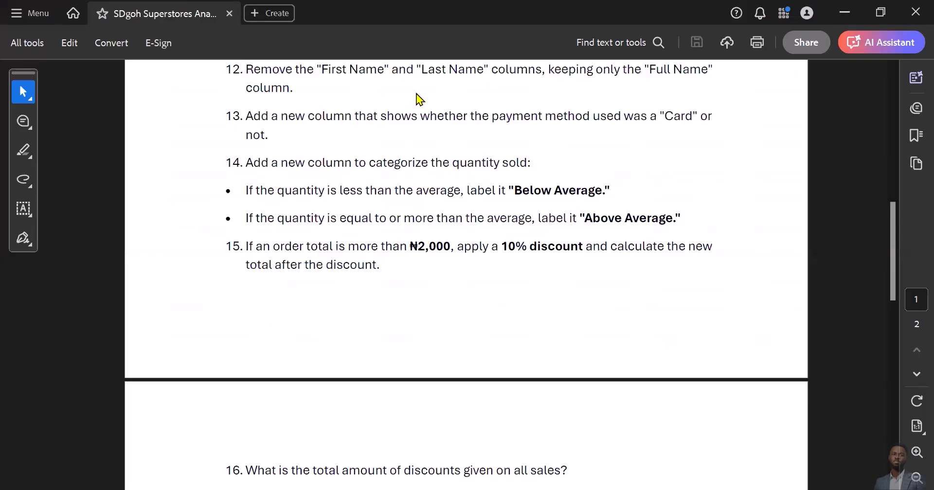
pyautogui.hotkey('alt', 'Tab')
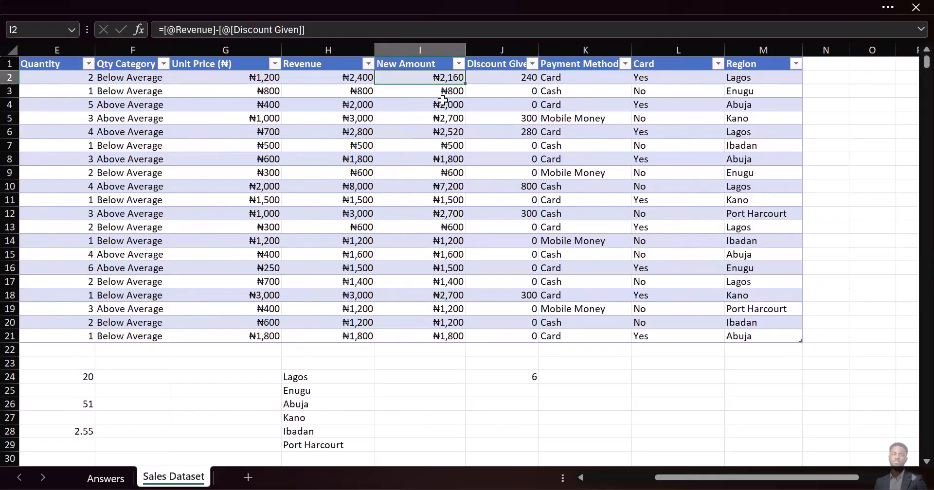
# Total the New Amount column in I26 with a SUM formula over I2 to I21, and check the resulting formula.
pyautogui.click(414, 405)
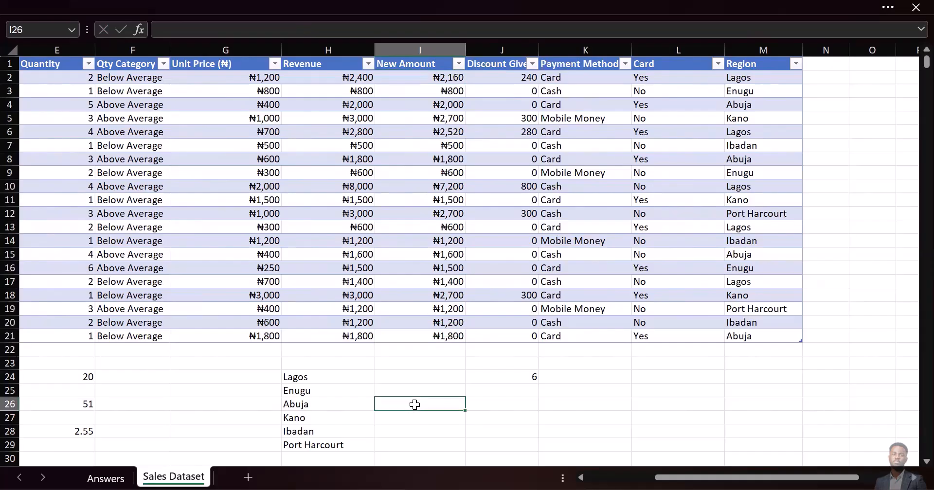
pyautogui.write('=sum')
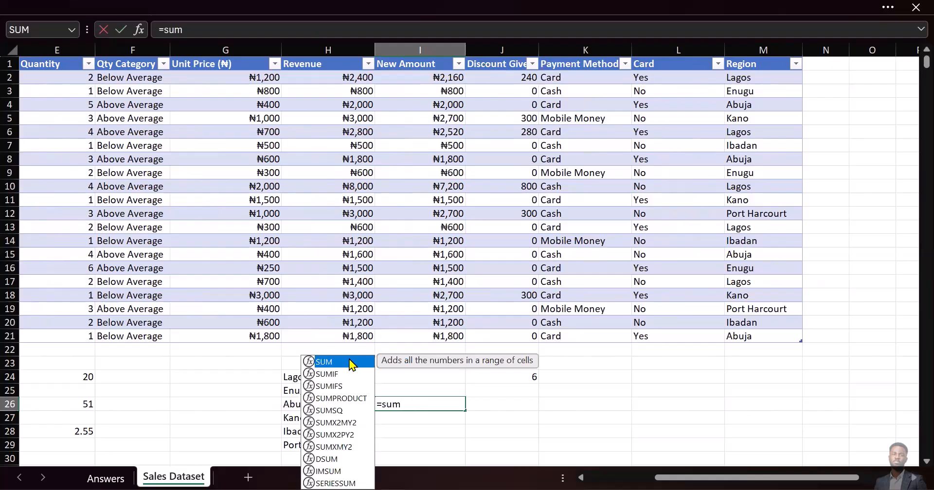
pyautogui.doubleClick(352, 364)
pyautogui.click(415, 76)
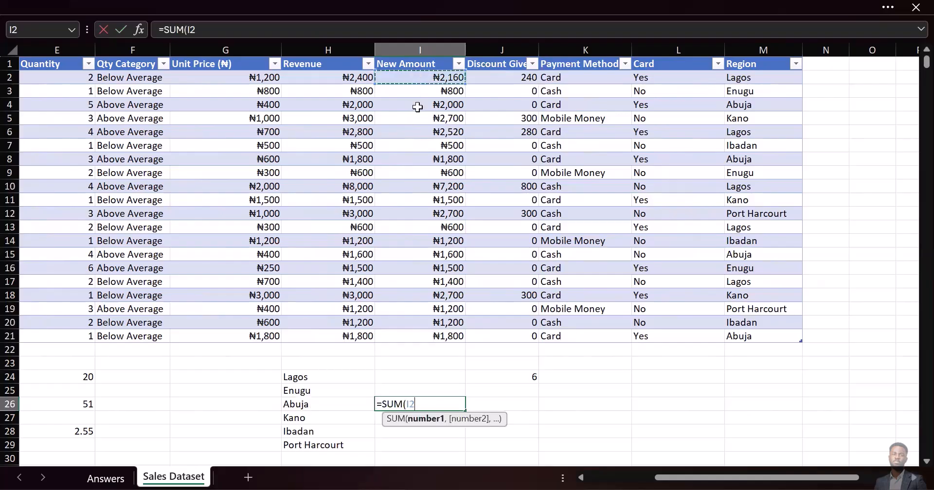
pyautogui.keyDown('shift'); pyautogui.click(422, 334); pyautogui.keyUp('shift')
pyautogui.write(')')
pyautogui.press('Return')
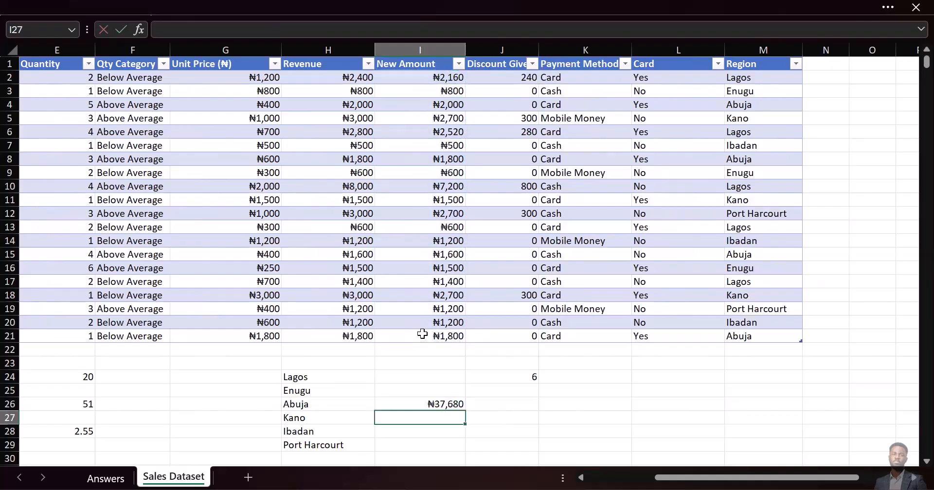
pyautogui.click(437, 403)
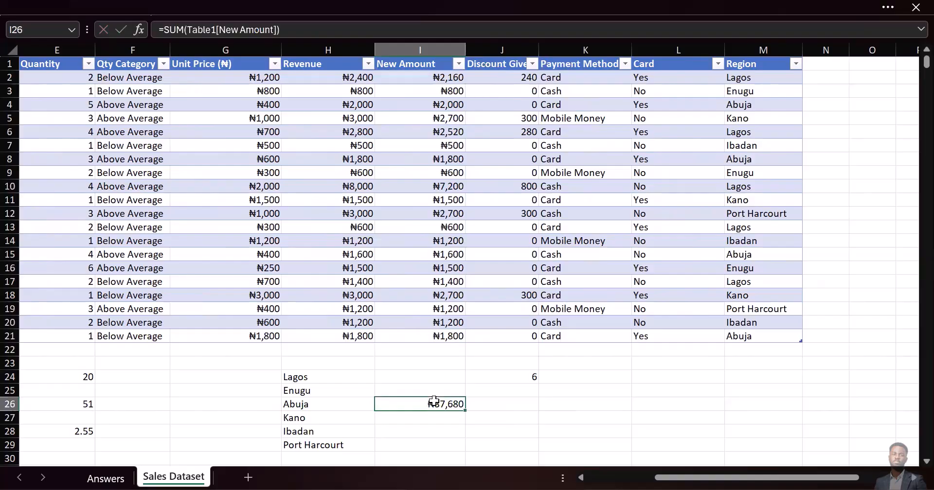
# Refresh all PivotTables from the Answers sheet and check the field list for the new table columns.
pyautogui.click(107, 477)
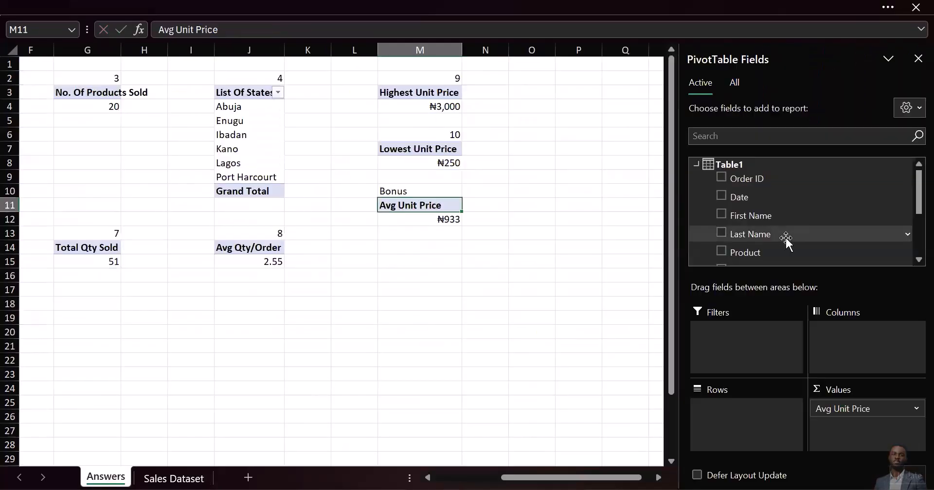
pyautogui.scroll(-2, 821, 231)
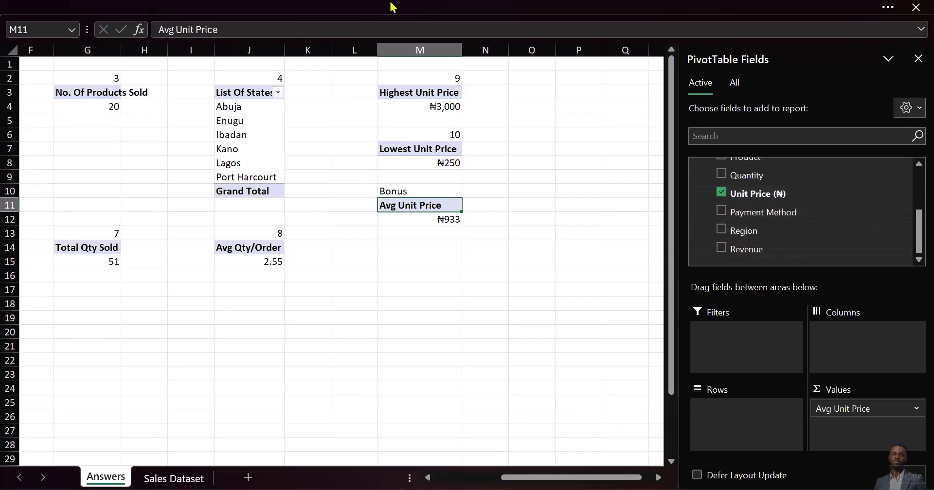
pyautogui.click(294, 7)
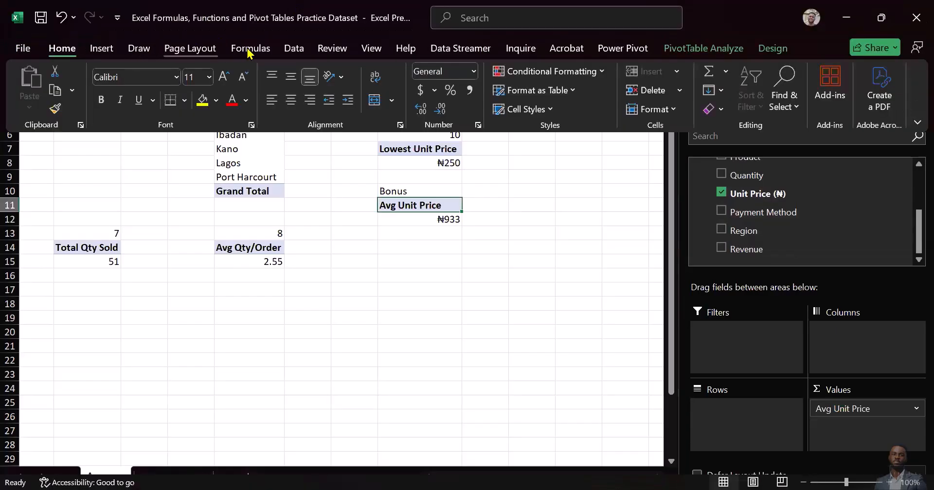
pyautogui.click(291, 48)
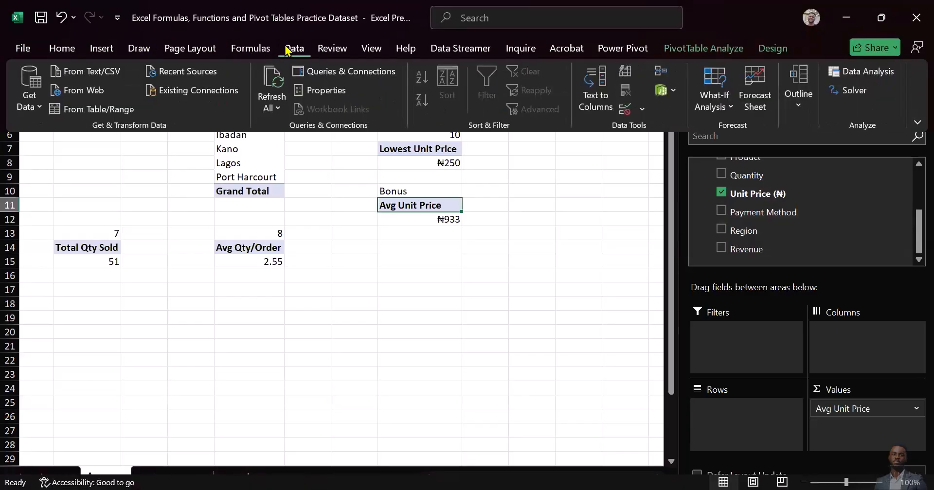
pyautogui.click(273, 80)
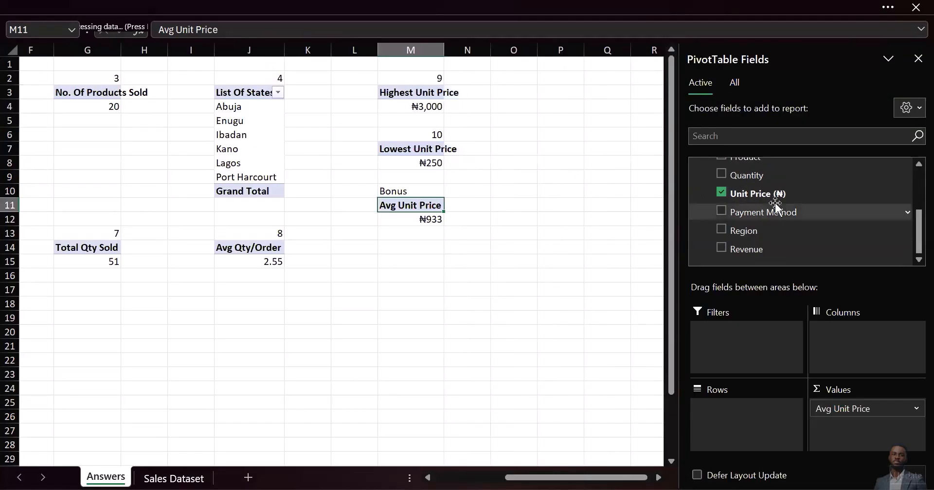
pyautogui.scroll(-3, 798, 212)
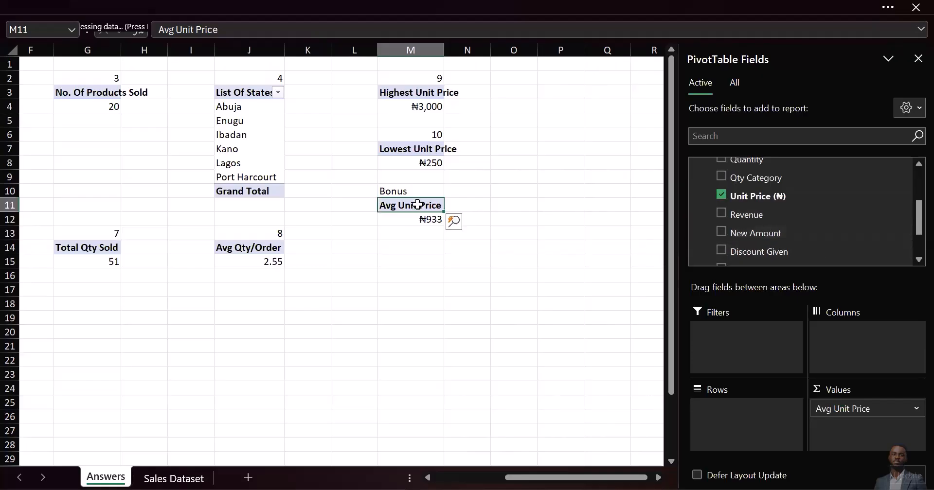
# Copy the Avg Unit Price PivotTable in M11:M12 and paste it at M16.
pyautogui.moveTo(421, 205); pyautogui.dragTo(416, 219)
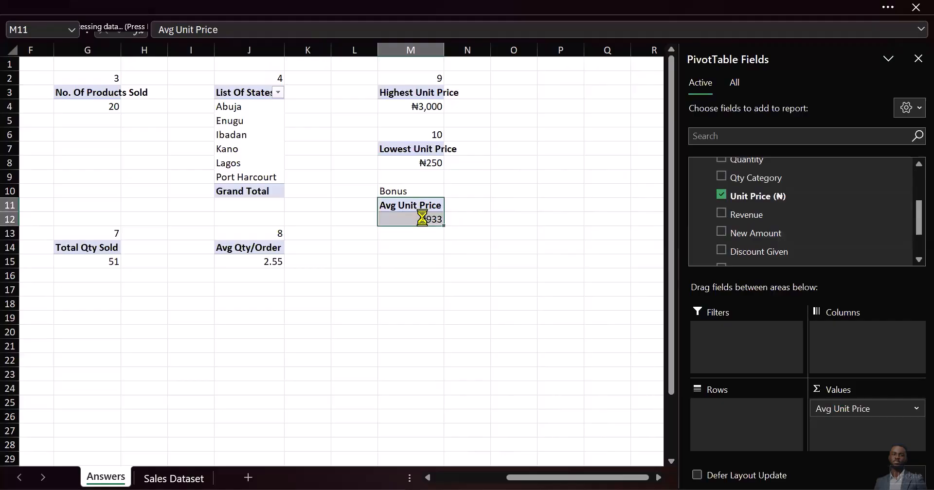
pyautogui.hotkey('ctrl', 'c')
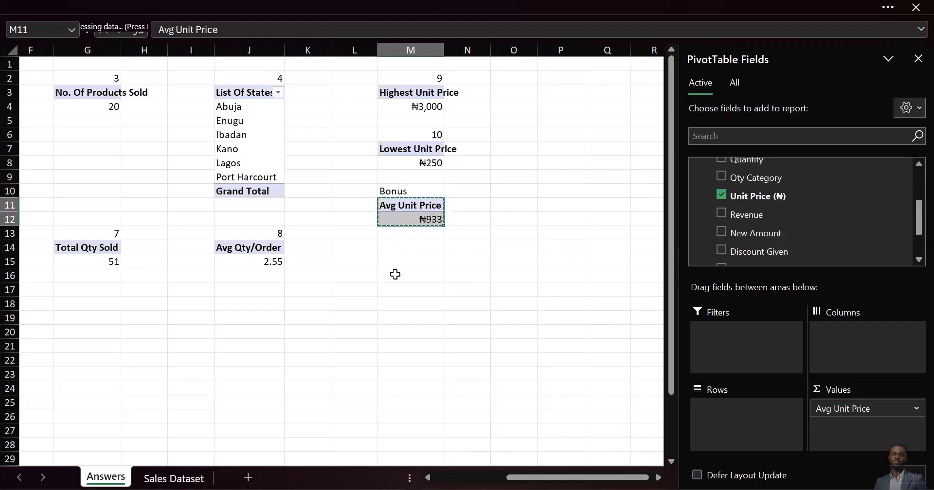
pyautogui.click(395, 274)
pyautogui.hotkey('ctrl', 'v')
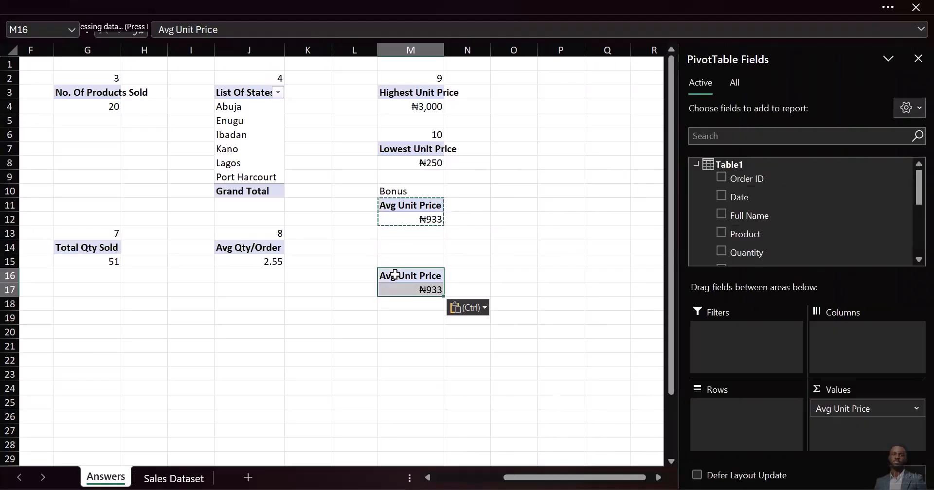
# Replace Unit Price with the sum of New Amount as the value field of the PivotTable at M16.
pyautogui.scroll(-5, 734, 229)
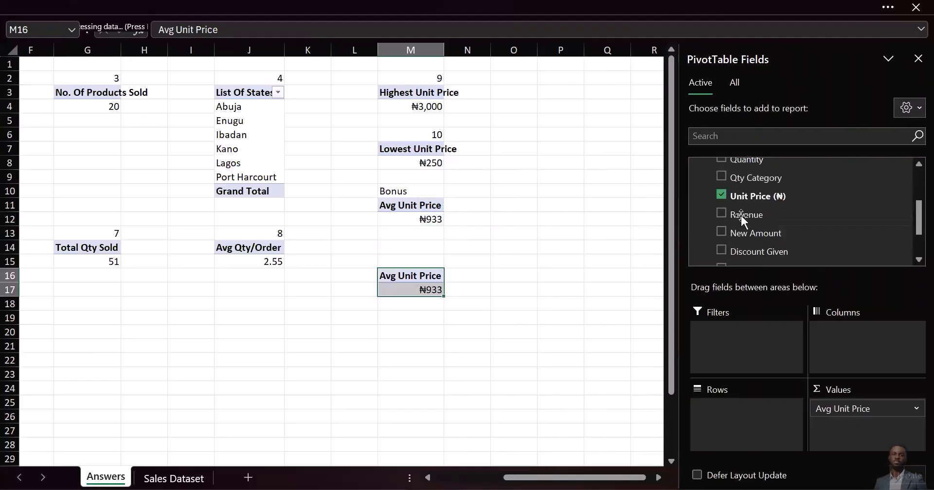
pyautogui.click(722, 195)
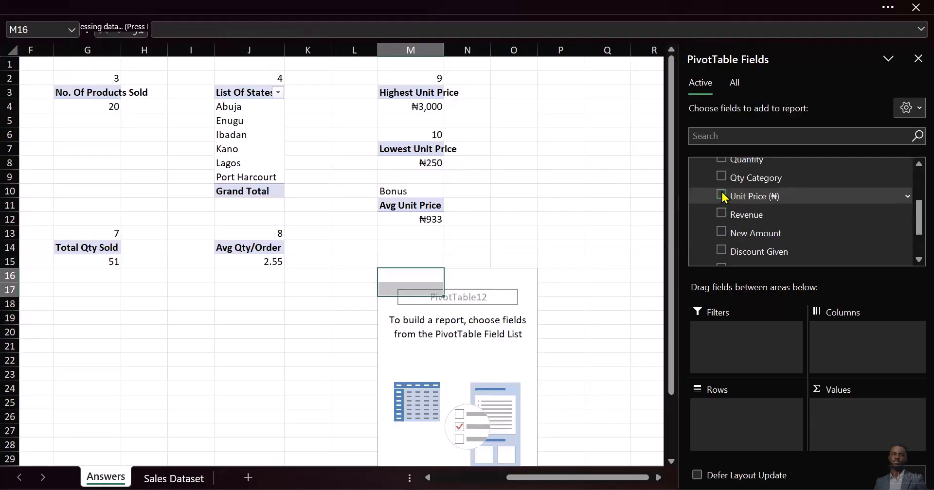
pyautogui.moveTo(790, 236); pyautogui.dragTo(844, 416)
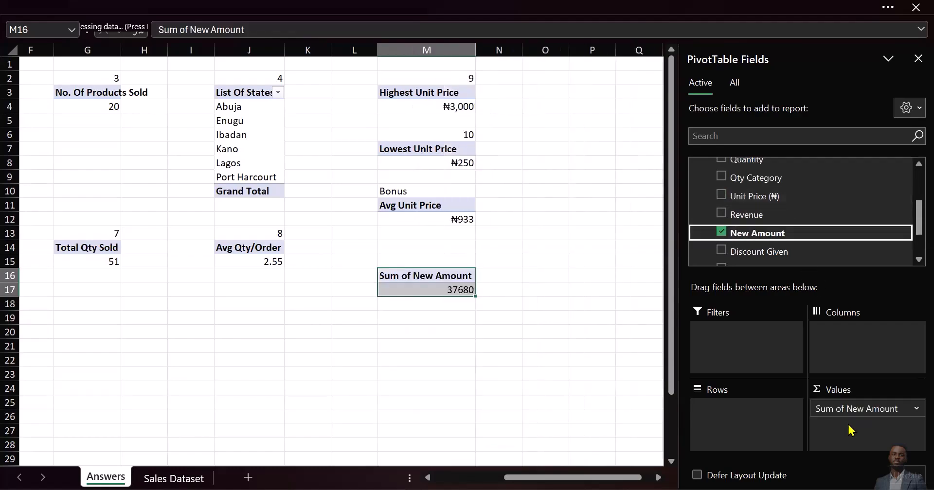
pyautogui.click(439, 291)
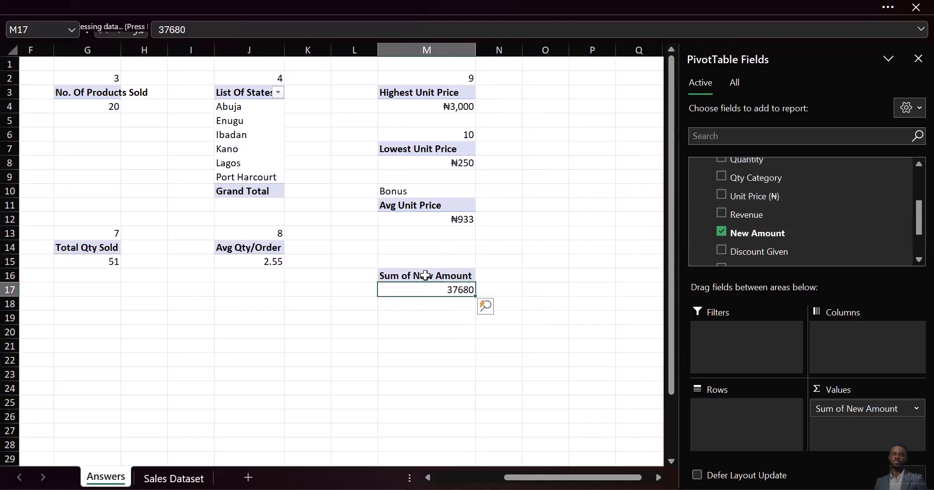
# Rename the Sum of New Amount value field in M16 to "Total Revenue After Discount".
pyautogui.click(425, 276)
pyautogui.doubleClick(425, 275)
pyautogui.write('T')
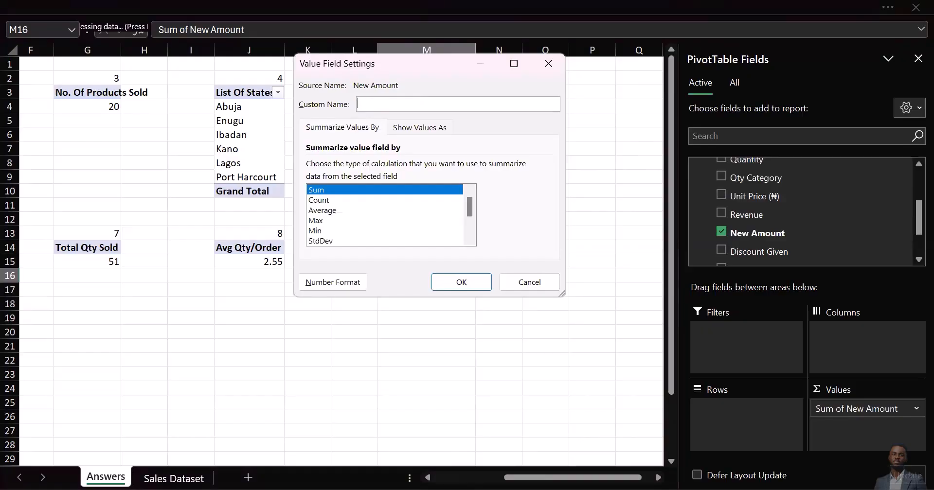
pyautogui.write('ew Tota')
pyautogui.press('BackSpace')
pyautogui.press('BackSpace')
pyautogui.write('REve')
pyautogui.write('venue')
pyautogui.write(' Aft')
pyautogui.write('total')
pyautogui.press('BackSpace')
pyautogui.press('BackSpace')
pyautogui.press('BackSpace')
pyautogui.press('BackSpace')
pyautogui.press('BackSpace')
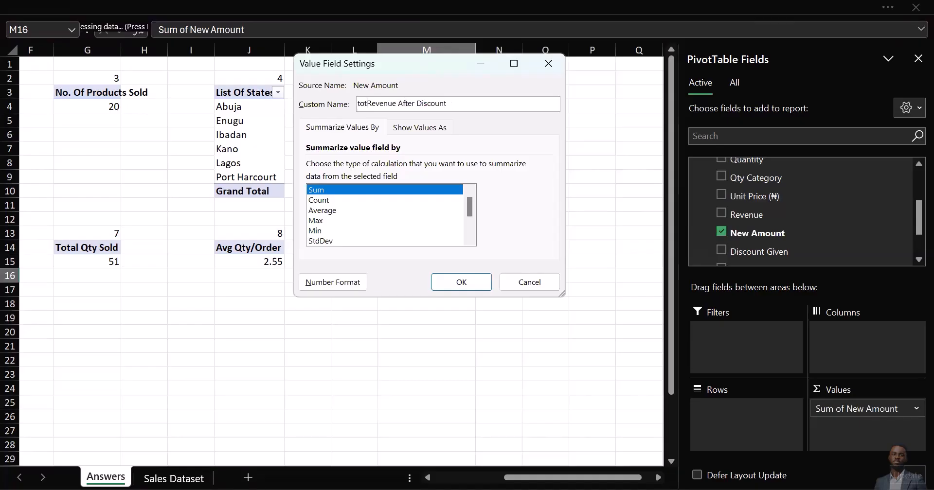
pyautogui.write('Total')
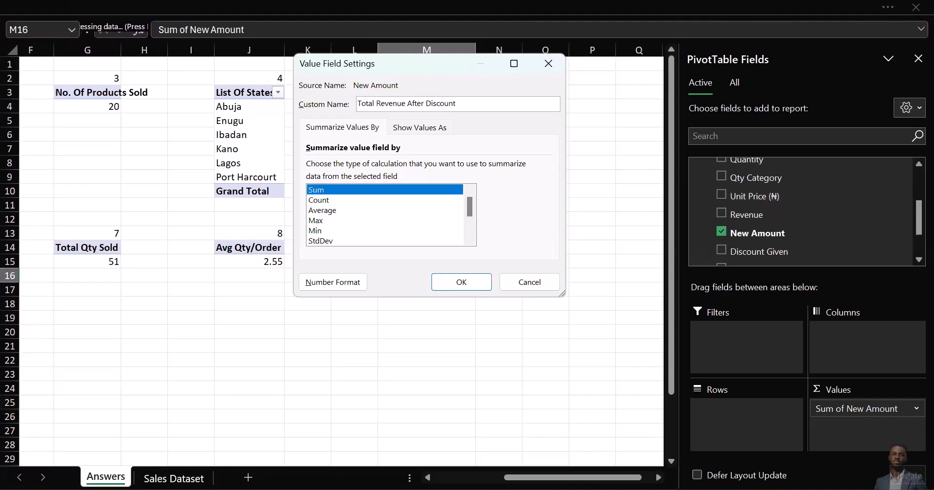
pyautogui.click(447, 283)
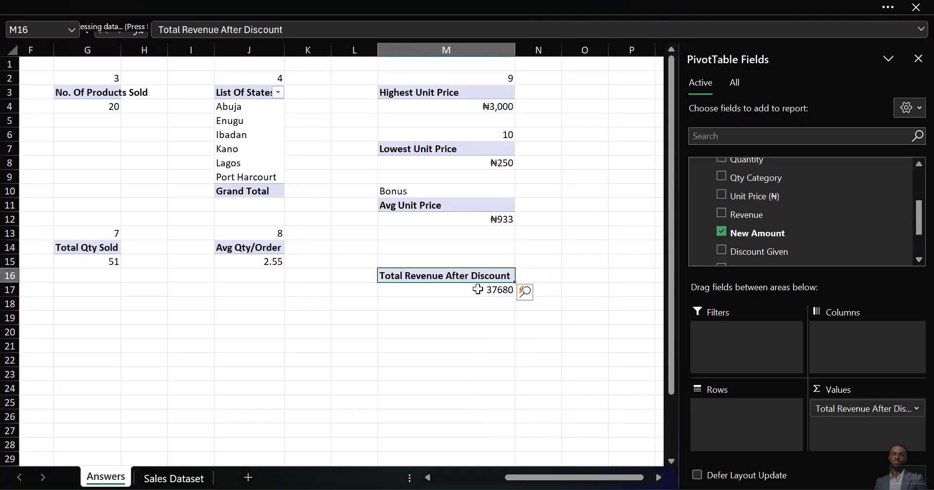
# Format the Total Revenue After Discount value in M17 as Currency with 0 decimal places and the ₦ Yoruba symbol.
pyautogui.click(478, 289)
pyautogui.rightClick(477, 289)
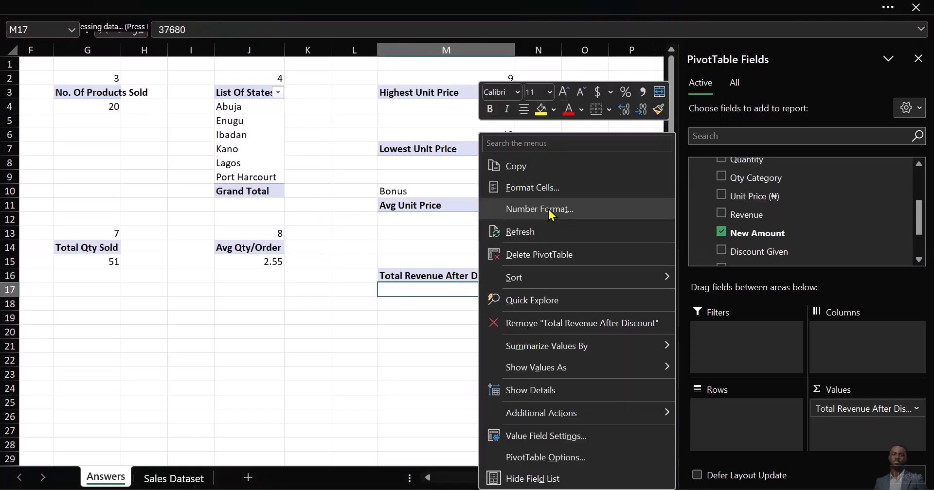
pyautogui.click(551, 210)
pyautogui.click(415, 102)
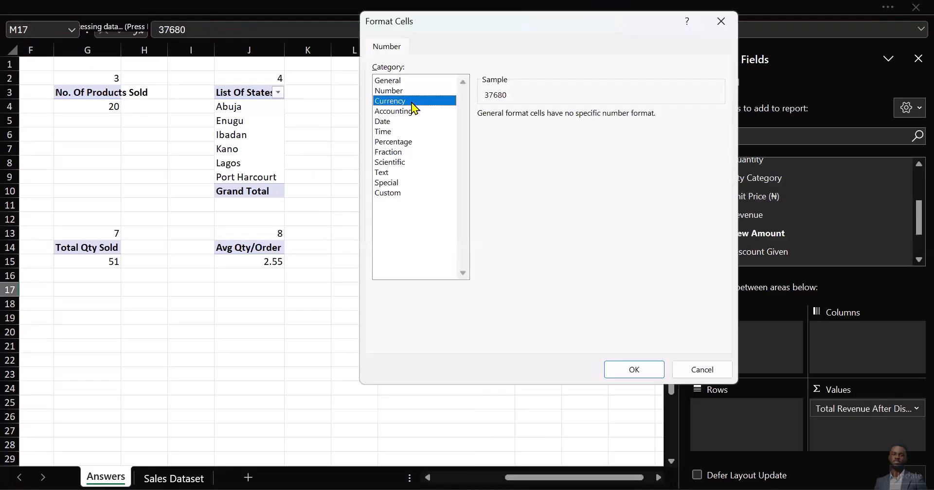
pyautogui.click(575, 118)
pyautogui.click(575, 118)
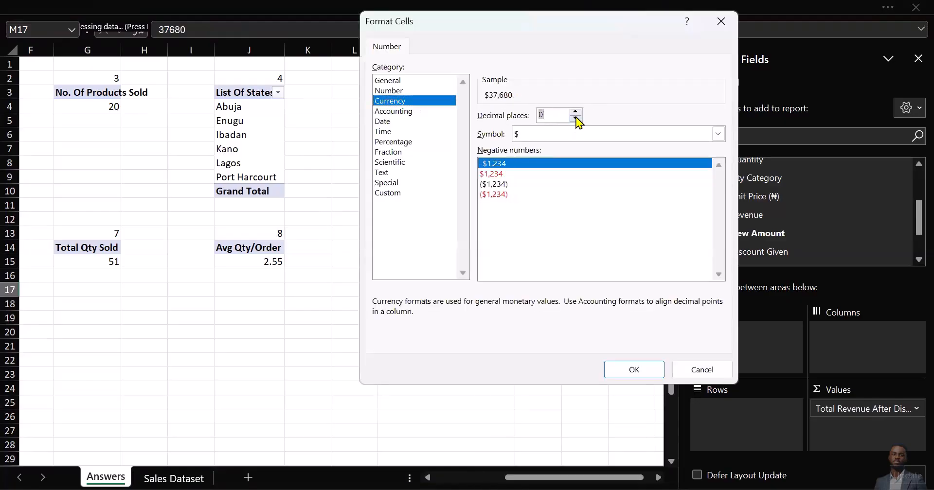
pyautogui.click(581, 137)
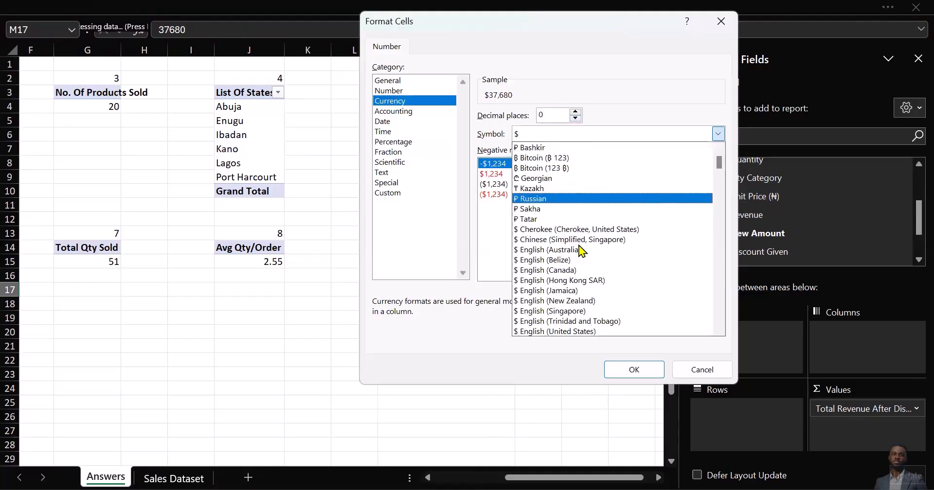
pyautogui.scroll(-5, 581, 250)
pyautogui.scroll(-10, 581, 251)
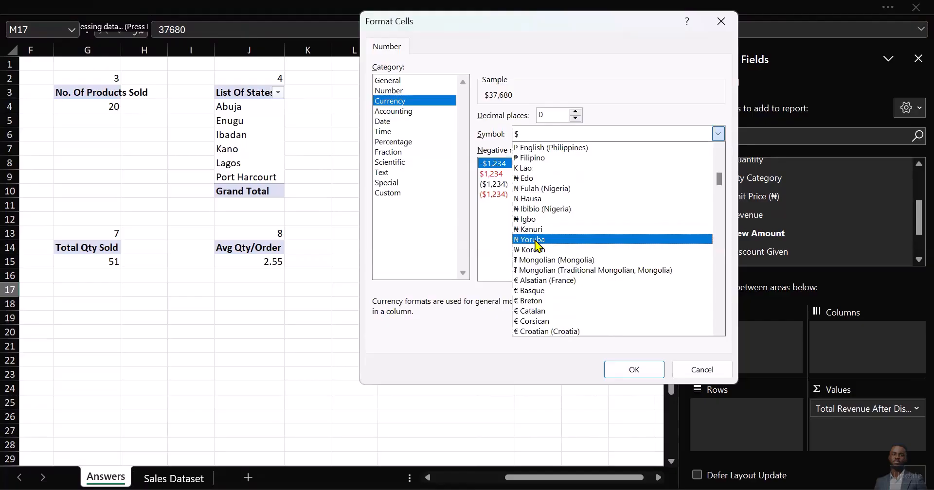
pyautogui.click(536, 240)
pyautogui.click(635, 372)
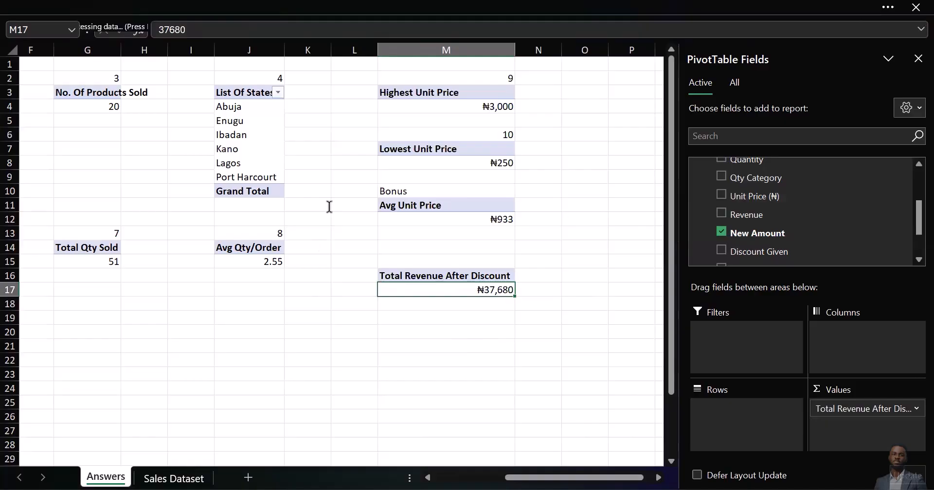
# Check the next question in the PDF, then fit the Discount Given column's width to its header on the Sales Dataset sheet.
pyautogui.hotkey('alt', 'Tab')
pyautogui.scroll(-1, 294, 209)
pyautogui.scroll(-4, 274, 260)
pyautogui.click(184, 476)
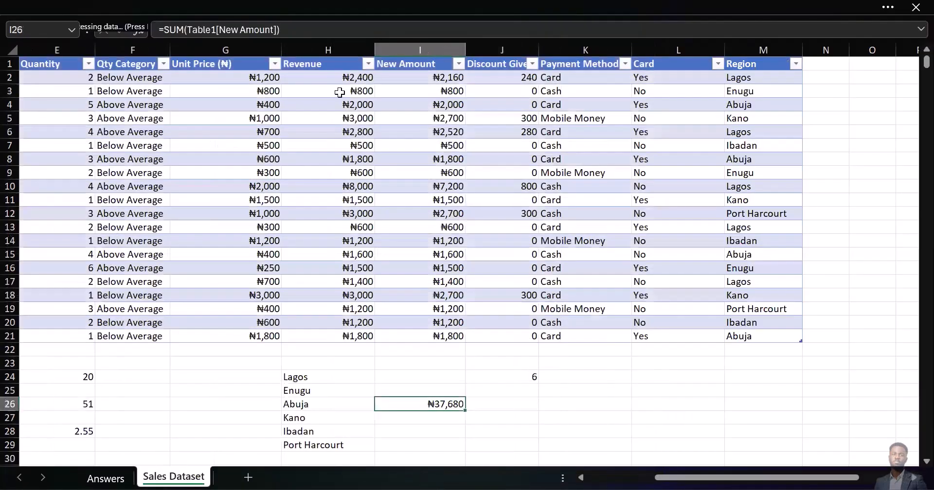
pyautogui.doubleClick(538, 50)
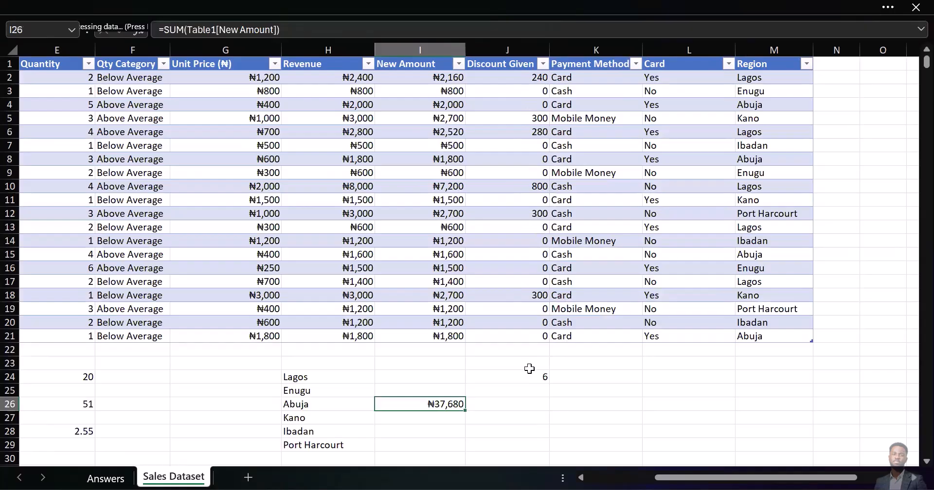
# Total the table's Discount Given column (J2:J21) with a SUM formula in J26.
pyautogui.click(540, 405)
pyautogui.write('=')
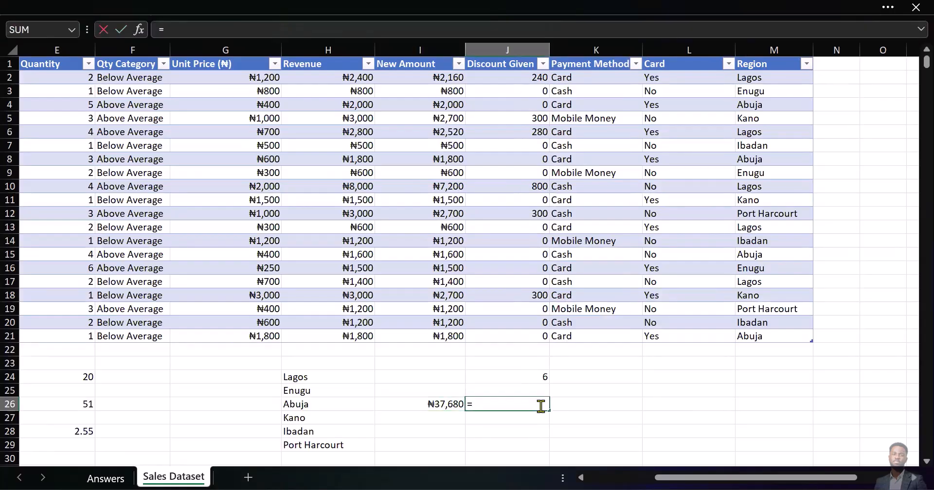
pyautogui.write('sum')
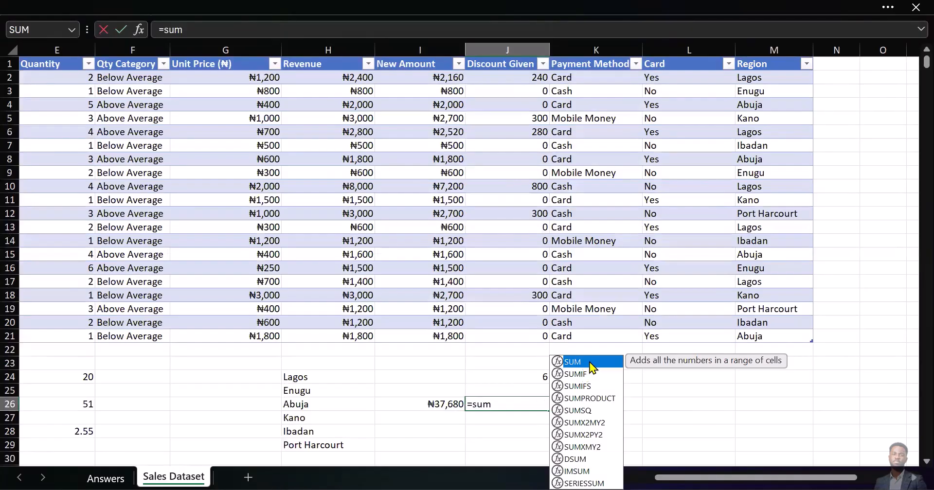
pyautogui.press('Tab')
pyautogui.click(509, 77)
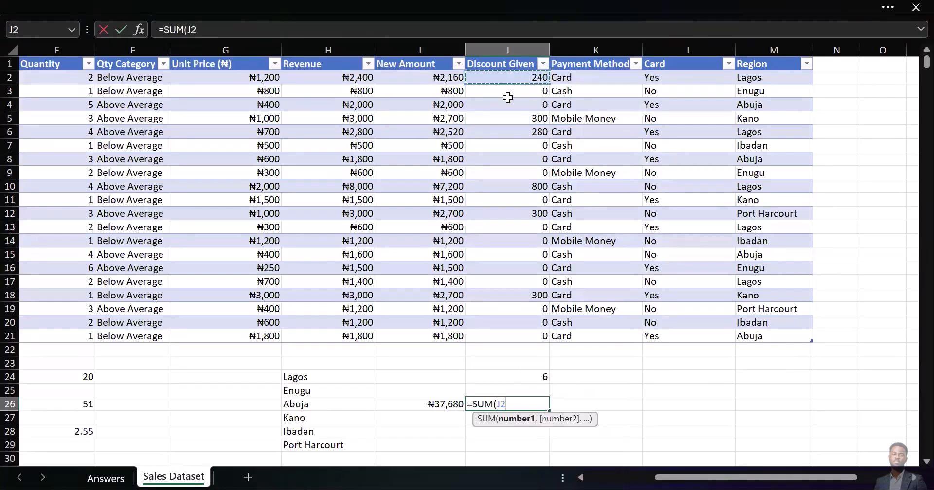
pyautogui.keyDown('shift'); pyautogui.click(506, 336); pyautogui.keyUp('shift')
pyautogui.press('Return')
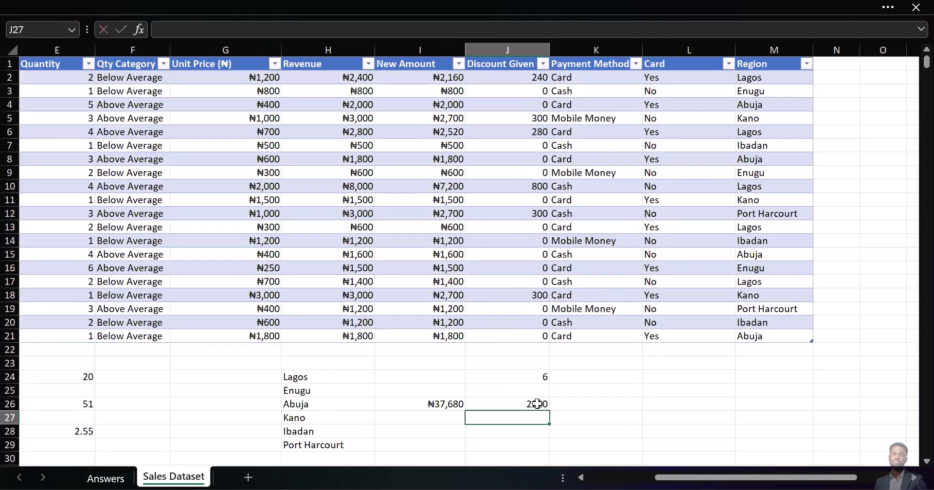
pyautogui.click(507, 405)
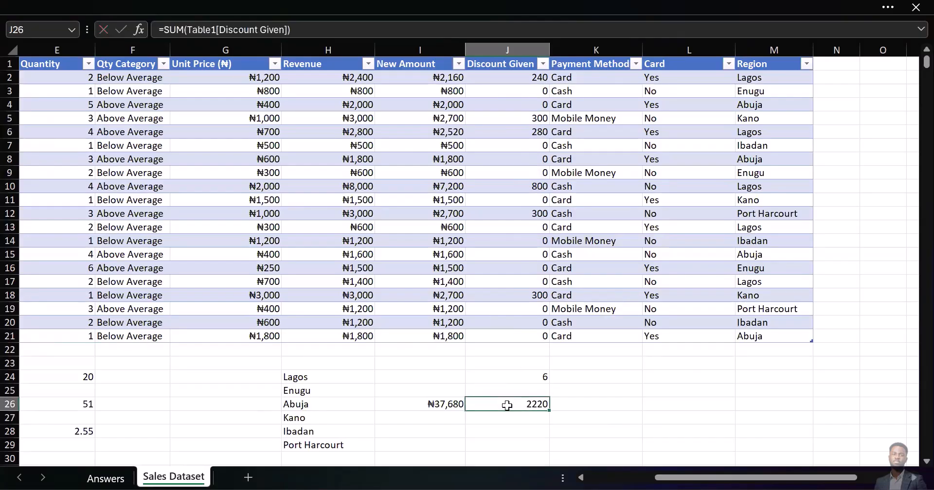
# Copy the Total Revenue After Discount PivotTable in M16:M17 of the Answers sheet and paste it at A22.
pyautogui.click(121, 476)
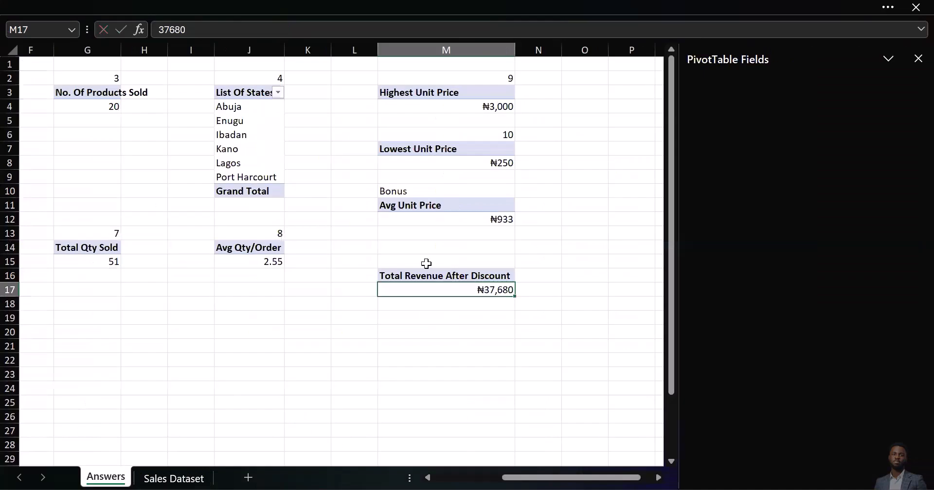
pyautogui.moveTo(464, 276); pyautogui.dragTo(465, 285)
pyautogui.hotkey('ctrl', 'c')
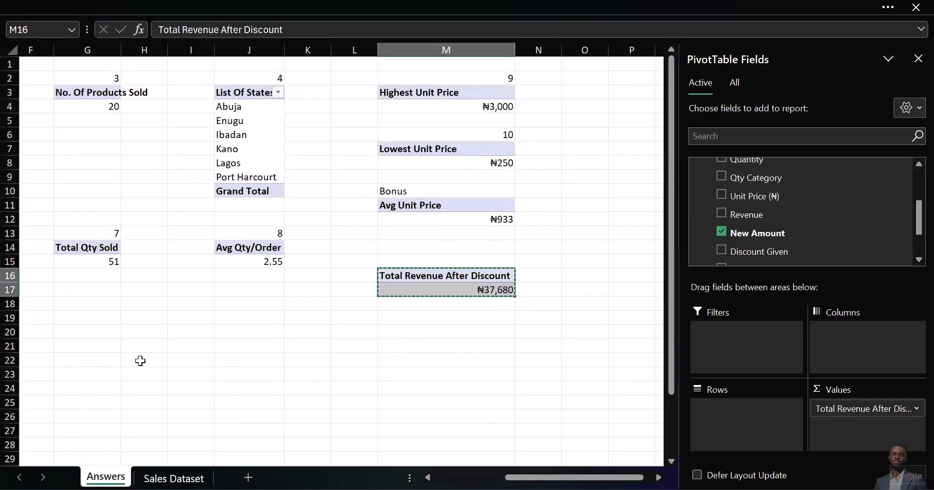
pyautogui.hscroll(-5, 140, 361)
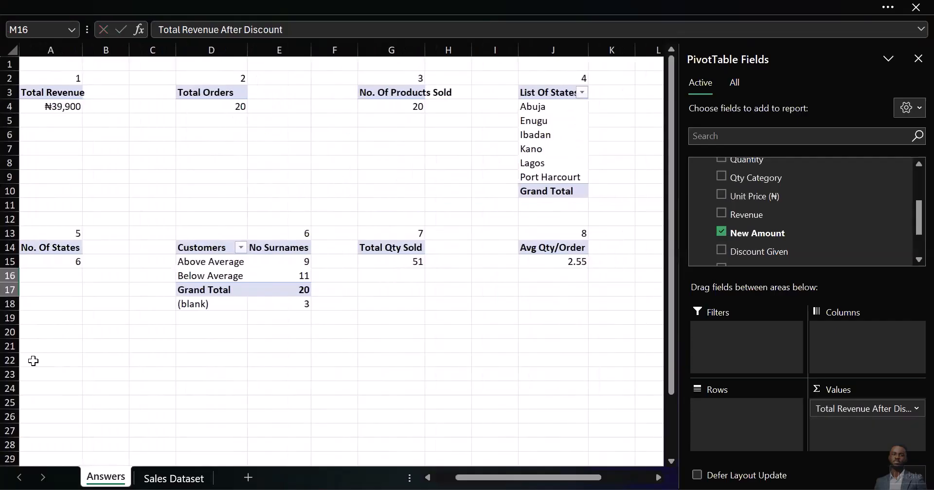
pyautogui.click(39, 360)
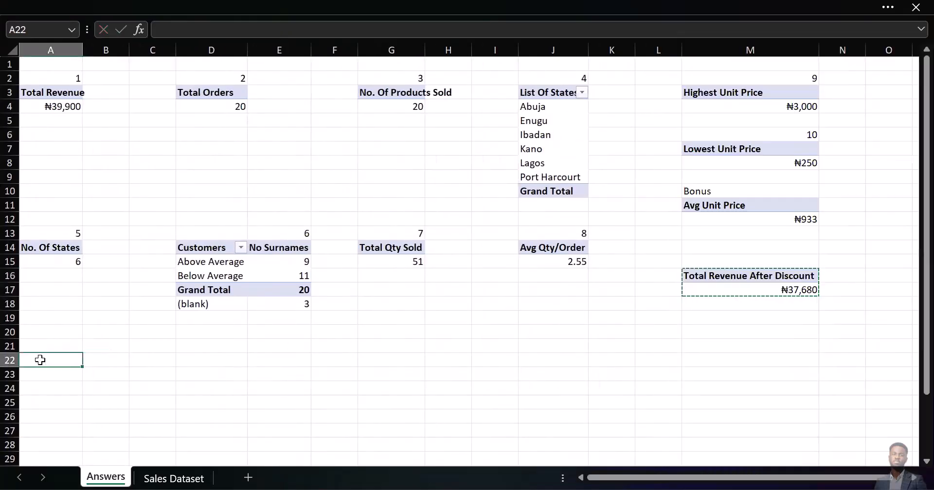
pyautogui.hotkey('ctrl', 'v')
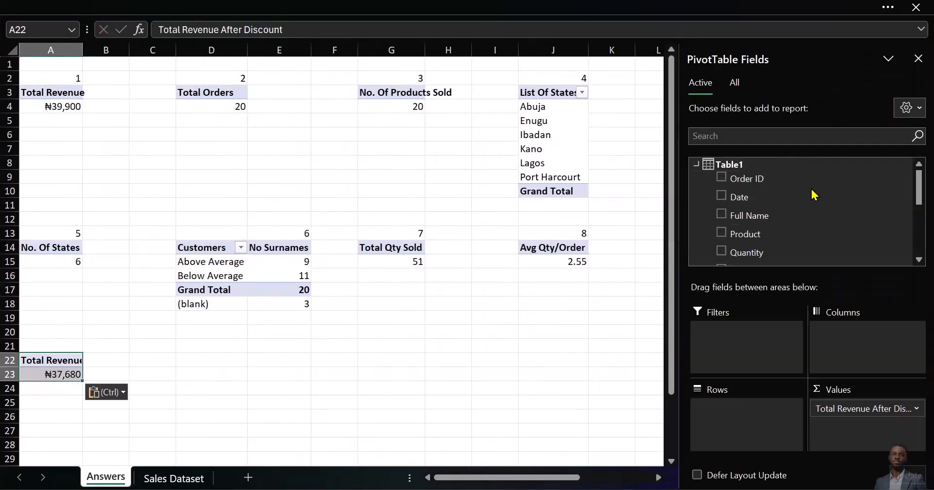
# Replace New Amount with the sum of Discount Given as the value field of the PivotTable at A22.
pyautogui.scroll(-3, 813, 194)
pyautogui.click(722, 174)
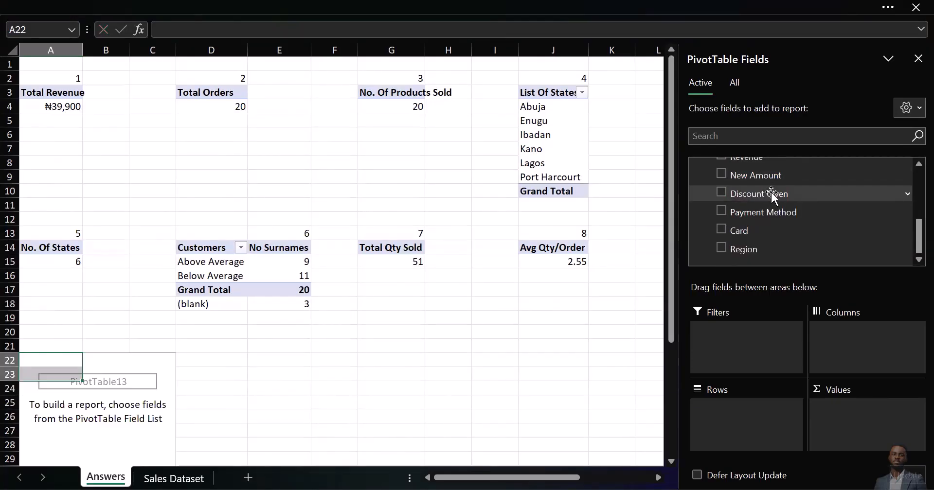
pyautogui.moveTo(771, 192); pyautogui.dragTo(833, 422)
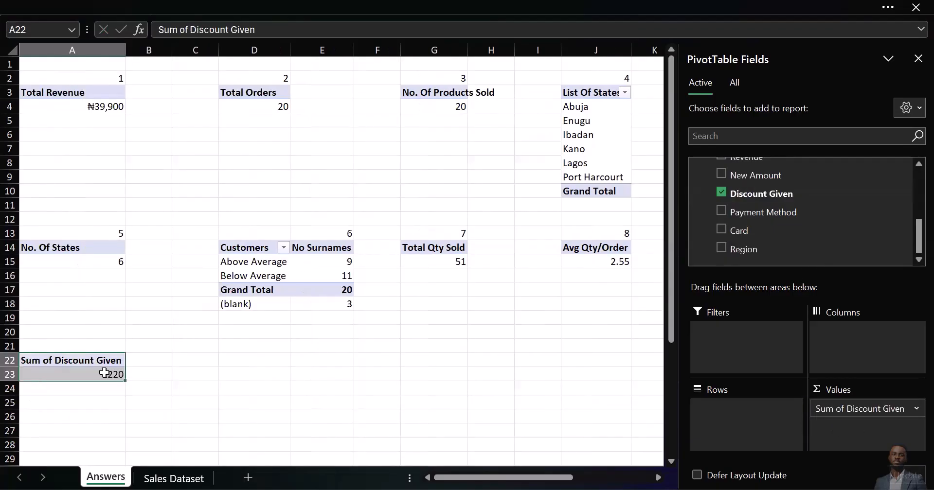
# Format the discount sum in A23 as Currency with 0 decimal places and the ₦ Yoruba symbol.
pyautogui.click(104, 374)
pyautogui.moveTo(83, 373)
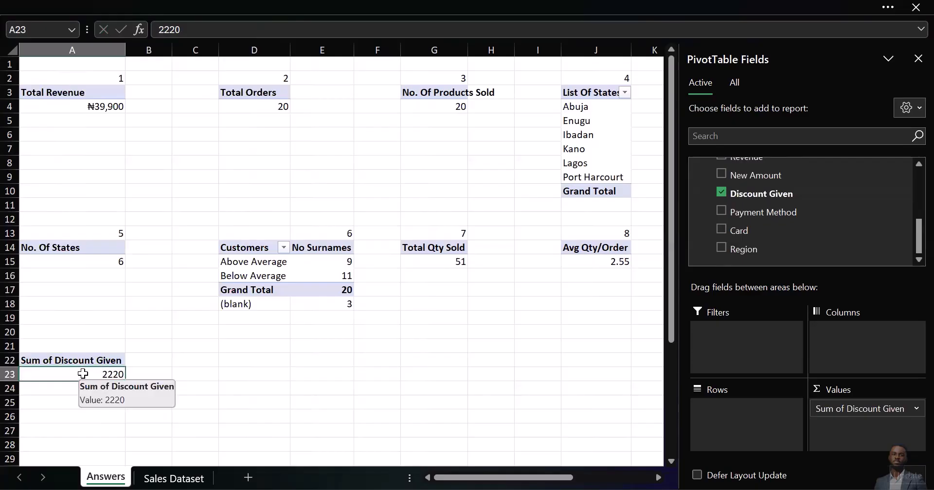
pyautogui.rightClick(82, 373)
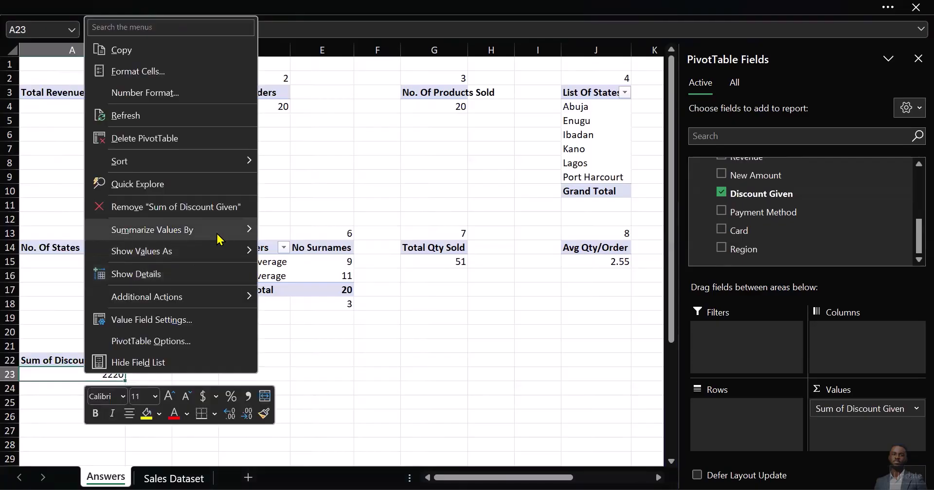
pyautogui.moveTo(222, 237)
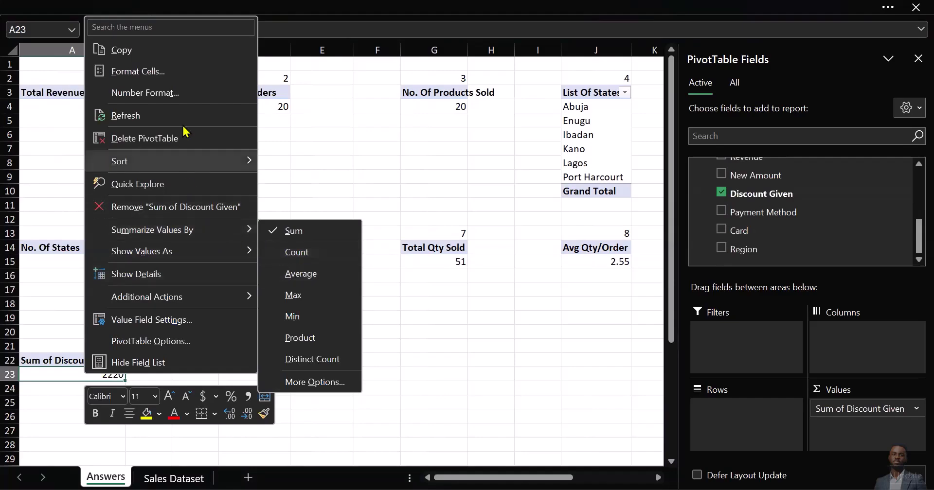
pyautogui.click(165, 73)
pyautogui.click(58, 91)
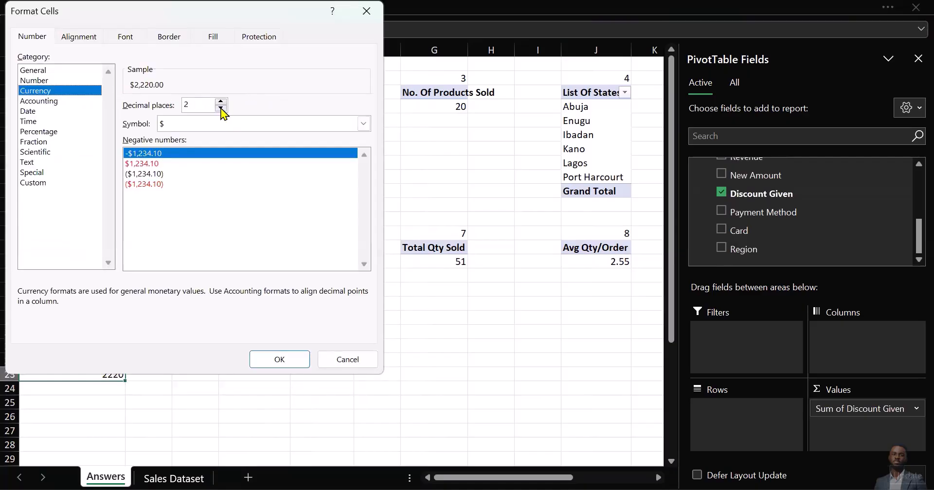
pyautogui.click(221, 109)
pyautogui.click(221, 108)
pyautogui.click(223, 125)
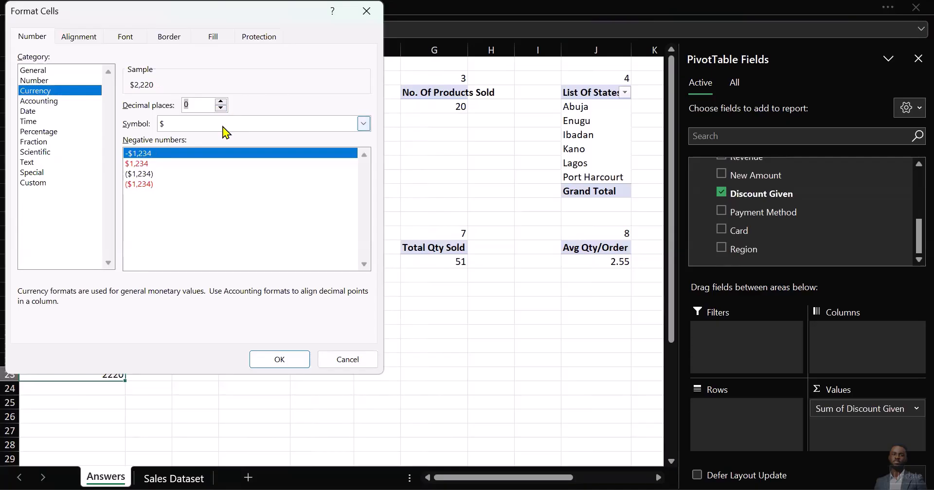
pyautogui.scroll(-3, 236, 226)
pyautogui.scroll(-15, 238, 230)
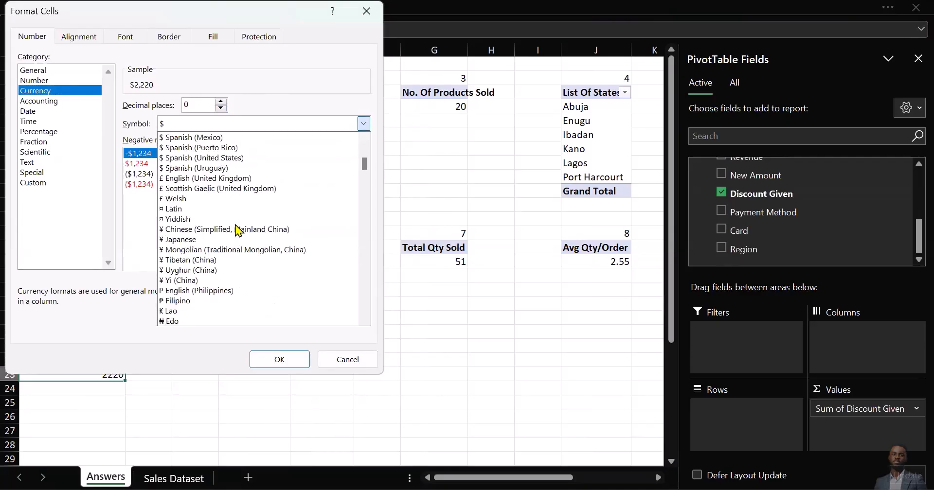
pyautogui.scroll(-2, 238, 230)
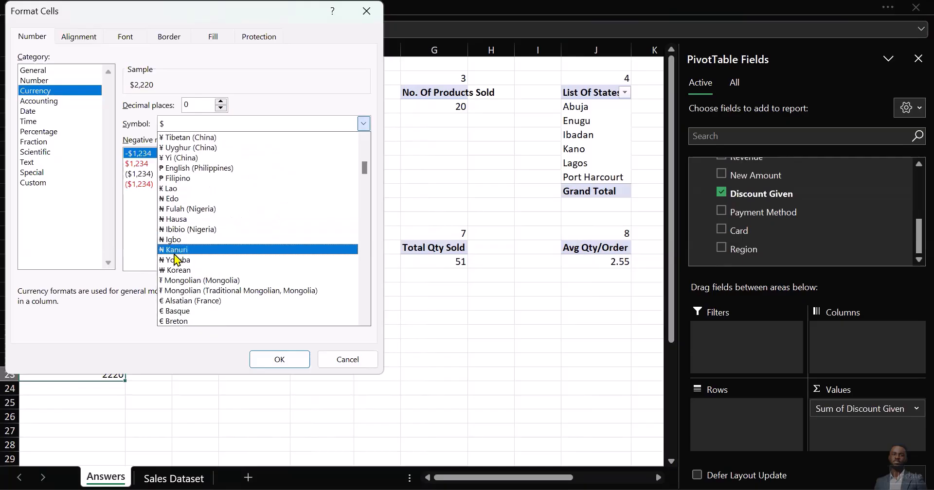
pyautogui.click(179, 261)
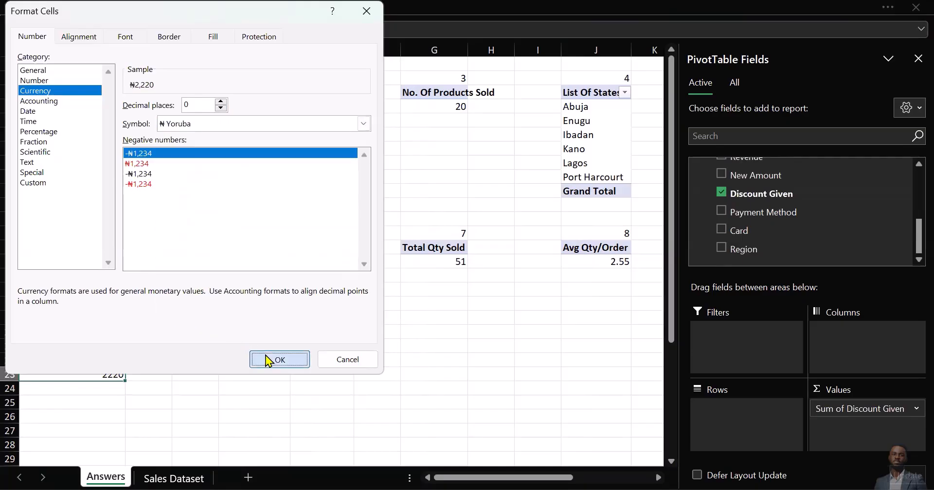
pyautogui.click(269, 359)
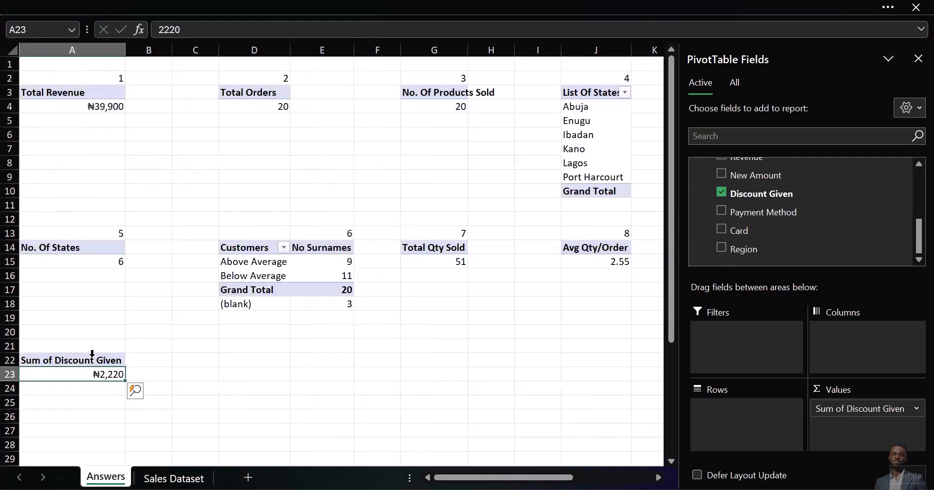
# Rename the Sum of Discount Given value field in A22 to "Total Discount Given".
pyautogui.click(72, 361)
pyautogui.doubleClick(74, 365)
pyautogui.write('Total Discount Given')
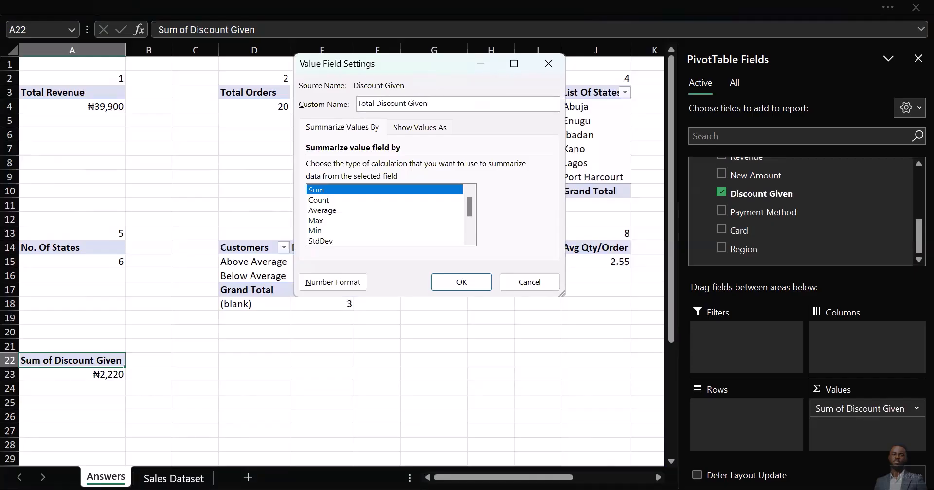
pyautogui.press('Return')
# Check the discount question's number in the PDF and enter 16 in A21 above the Total Discount Given PivotTable.
pyautogui.scroll(-1, 105, 376)
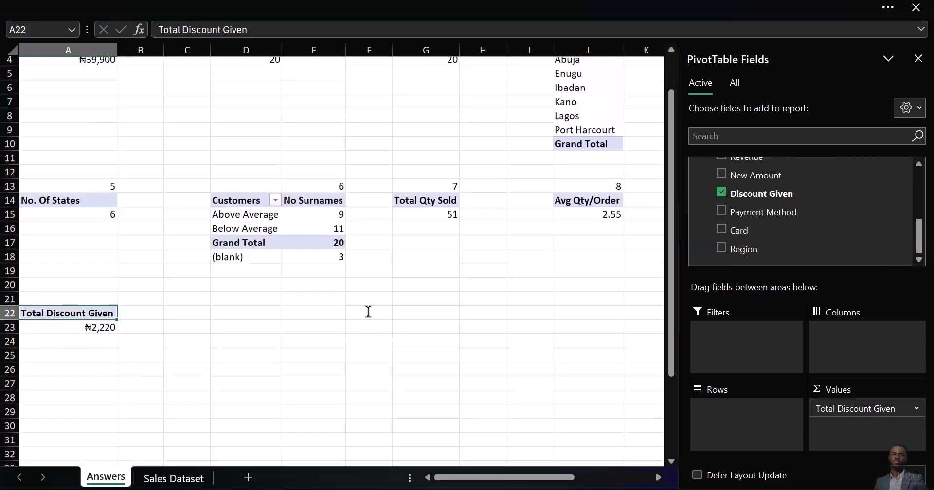
pyautogui.hotkey('alt', 'Tab')
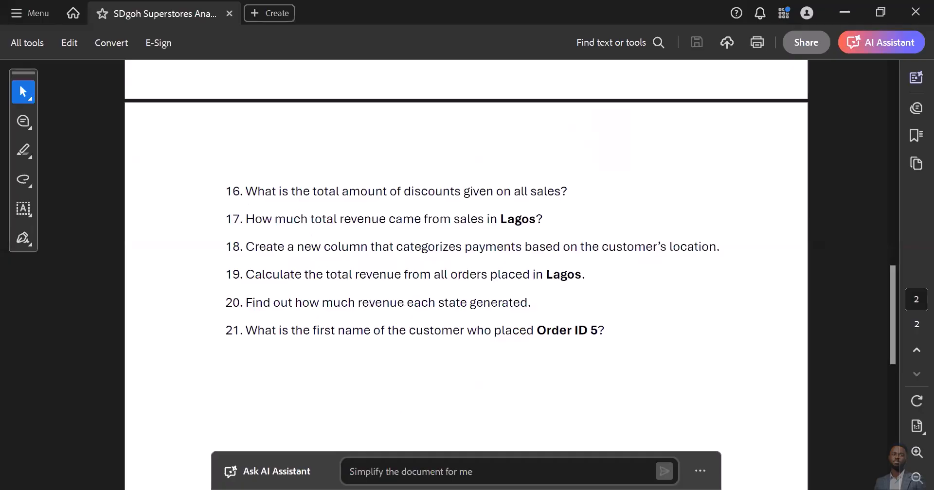
pyautogui.hotkey('alt', 'Tab')
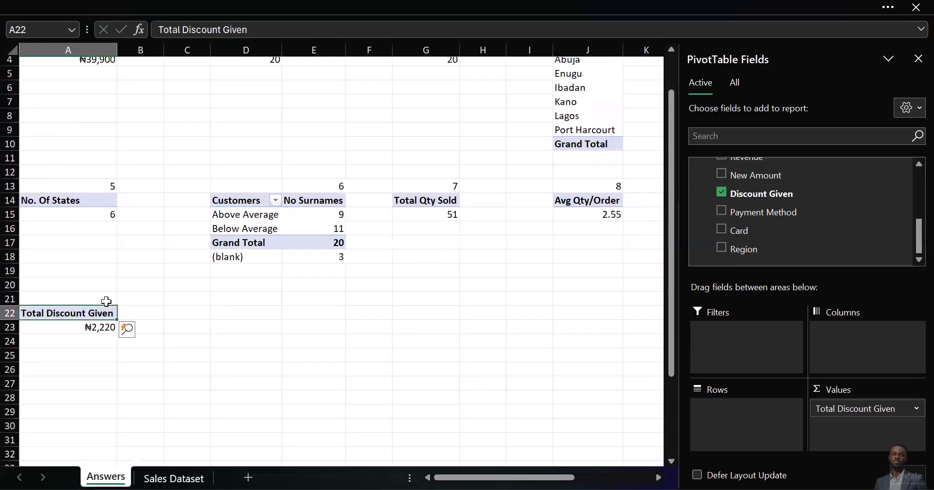
pyautogui.click(105, 300)
pyautogui.write('16')
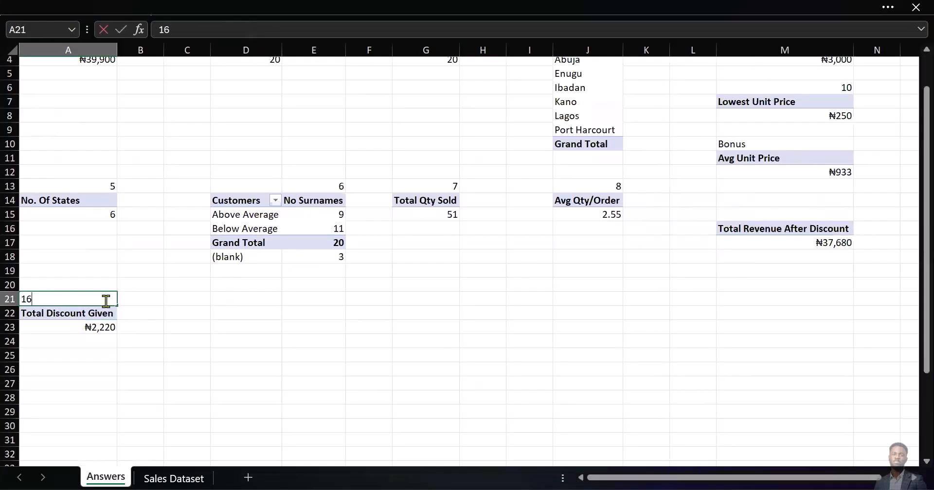
pyautogui.click(768, 214)
pyautogui.scroll(1, 768, 213)
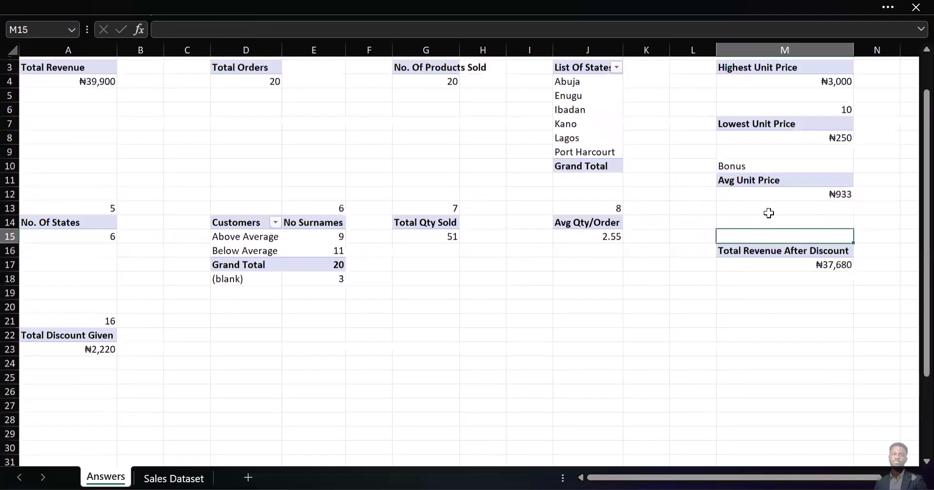
# Enter question number 15 in M15 above the Total Revenue After Discount PivotTable.
pyautogui.scroll(1, 768, 213)
pyautogui.hscroll(1, 769, 213)
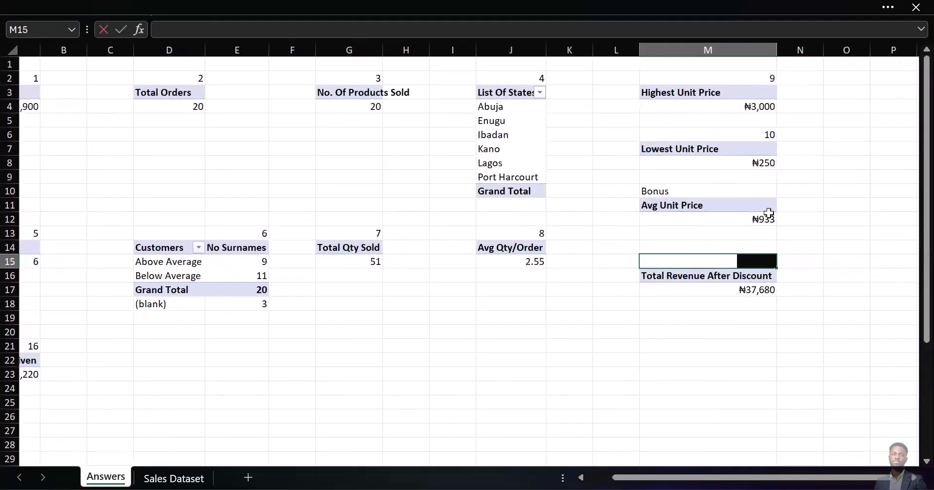
pyautogui.write('15')
pyautogui.press('Return')
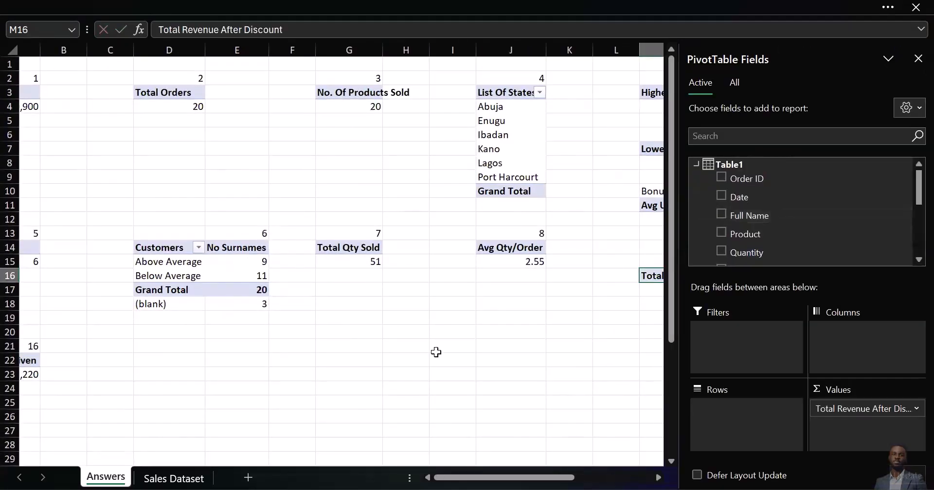
pyautogui.hscroll(5, 436, 352)
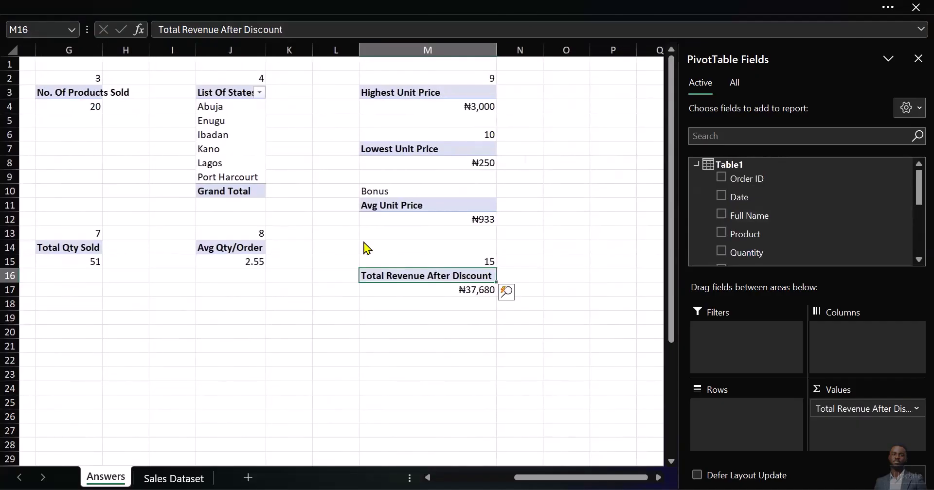
# Read questions 16 to 21 in the PDF and examine the revenue and region columns on the Sales Dataset sheet.
pyautogui.hotkey('alt', 'Tab')
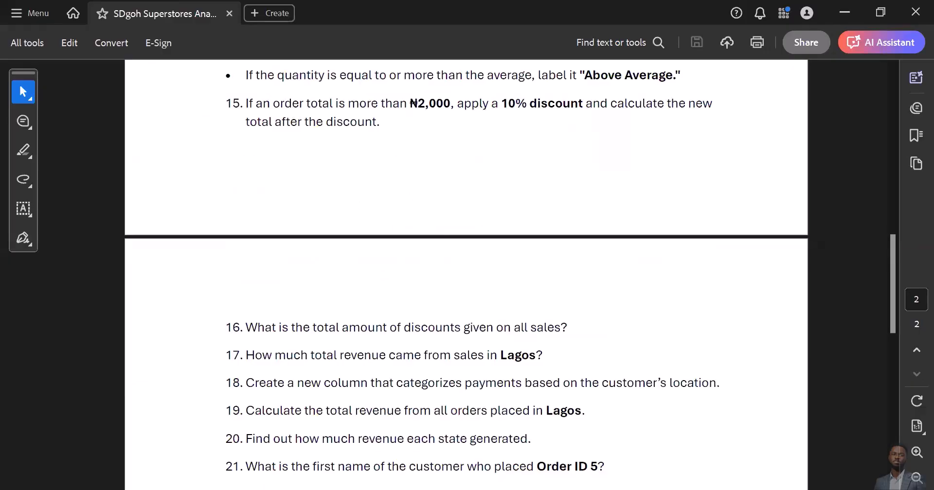
pyautogui.hotkey('alt', 'Tab')
pyautogui.hscroll(-6, 238, 351)
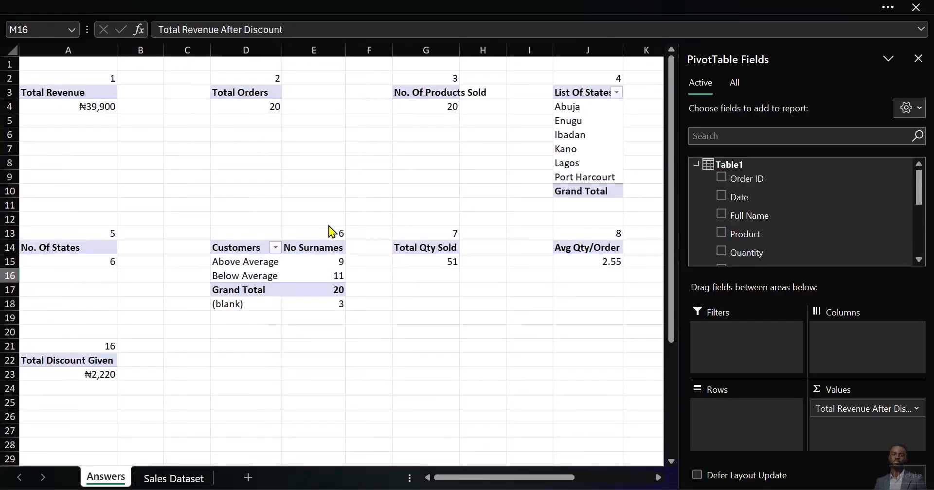
pyautogui.hotkey('alt', 'Tab')
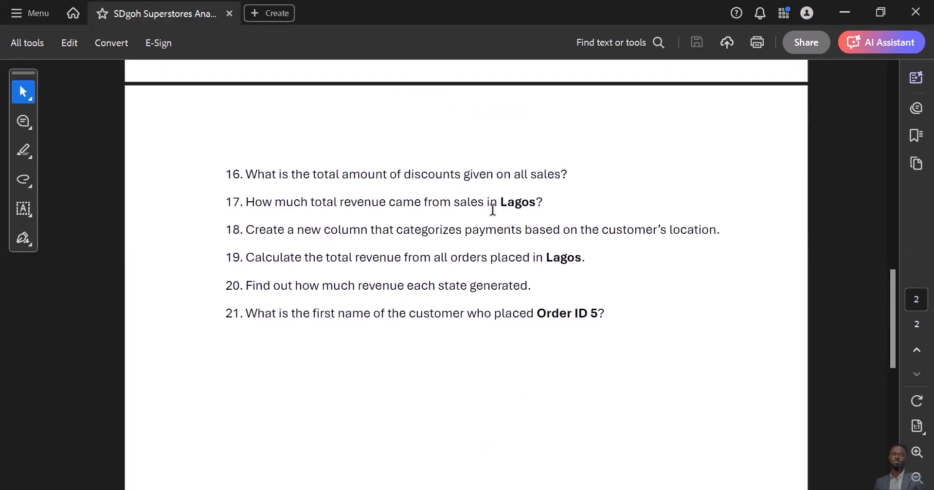
pyautogui.moveTo(393, 457)
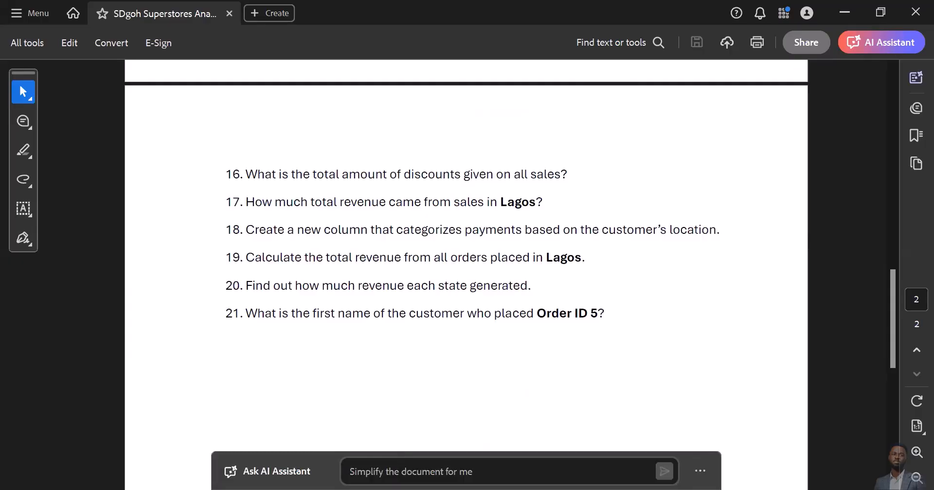
pyautogui.hotkey('alt', 'Tab')
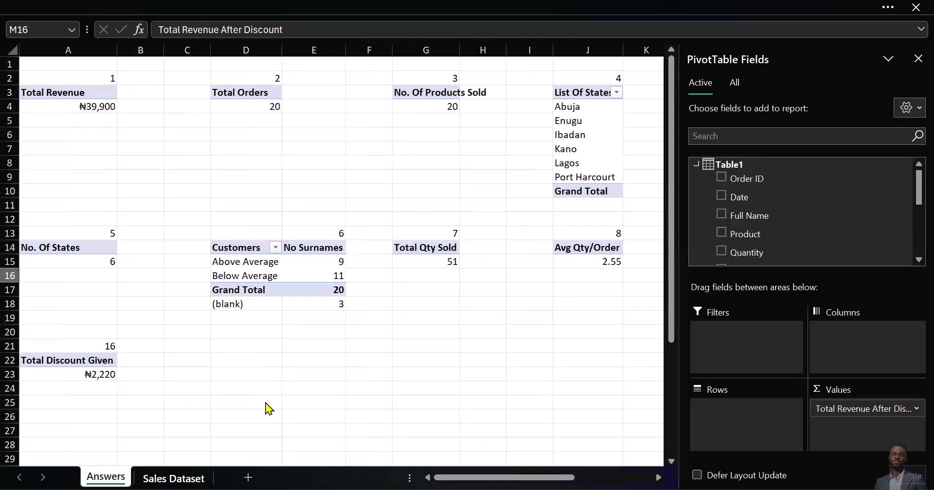
pyautogui.hotkey('ctrl', 'pagedown')
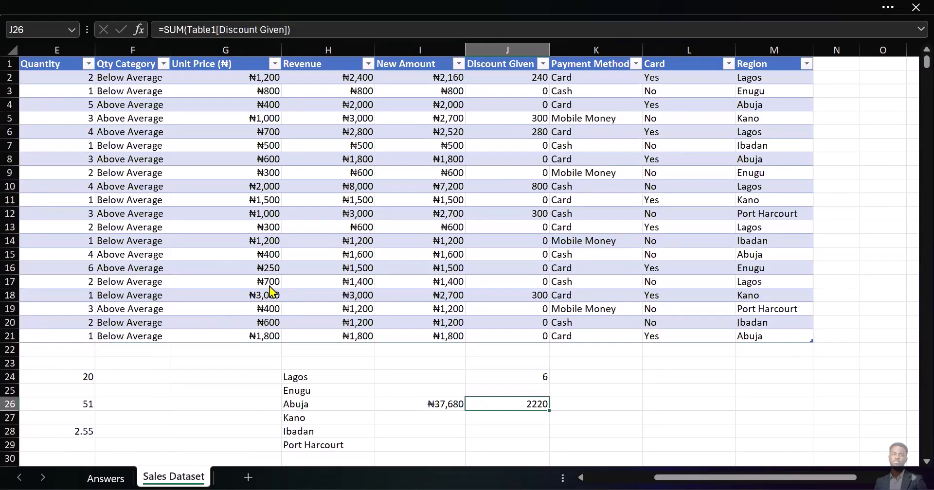
pyautogui.click(106, 478)
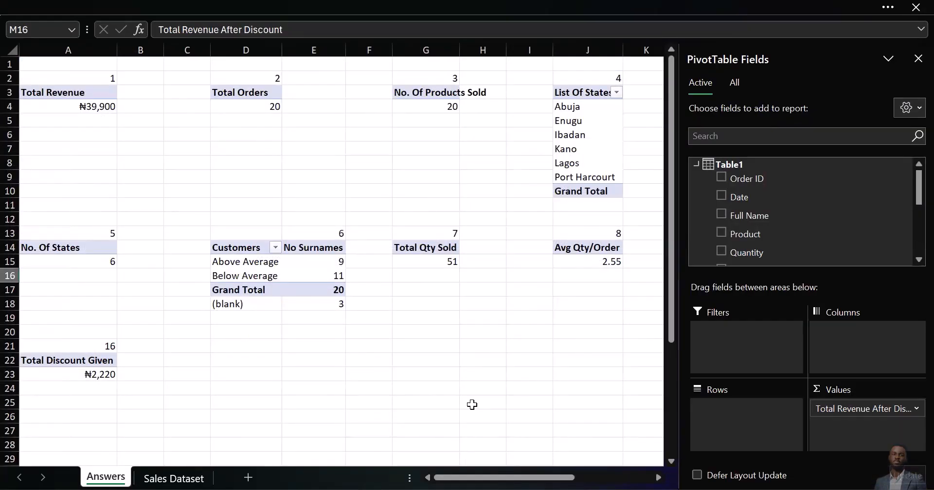
# Copy the List Of States PivotTable from J3:J10 and paste it at D22 on the Answers sheet.
pyautogui.hscroll(5, 483, 392)
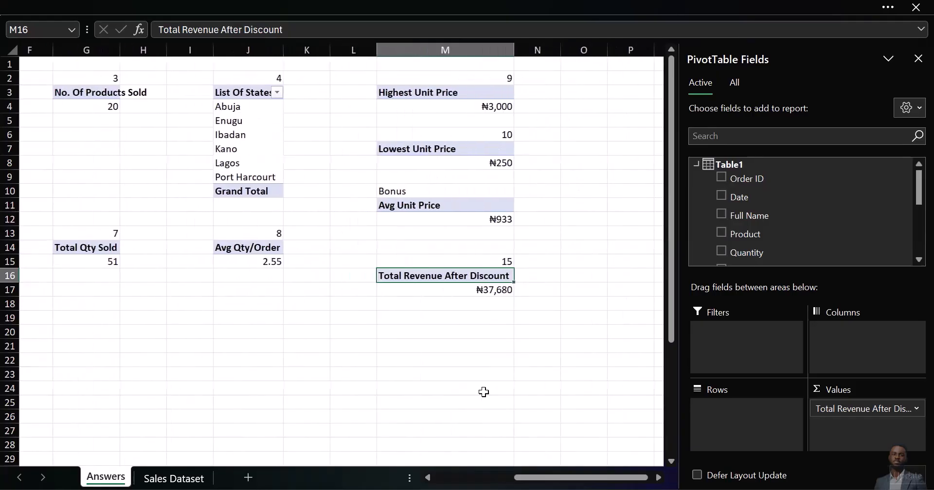
pyautogui.moveTo(243, 91); pyautogui.dragTo(246, 185)
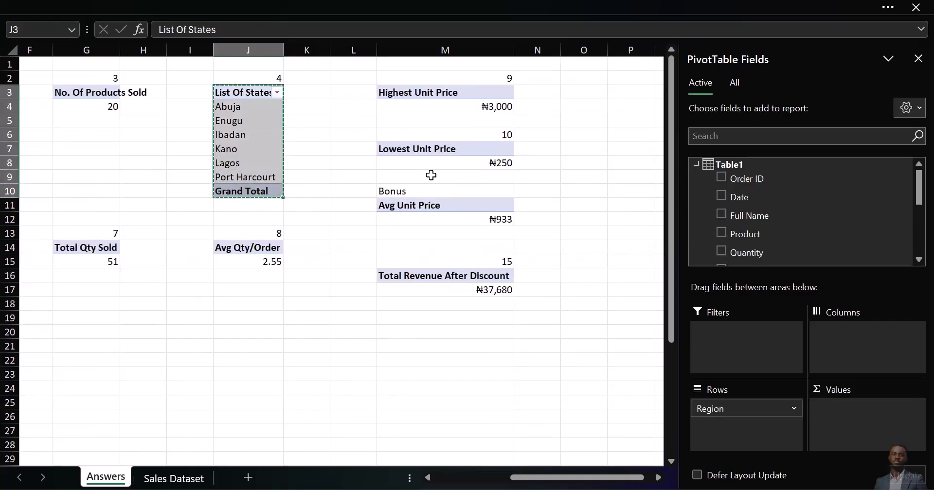
pyautogui.hotkey('ctrl', 'c')
pyautogui.hscroll(-5, 429, 175)
pyautogui.scroll(-1, 243, 299)
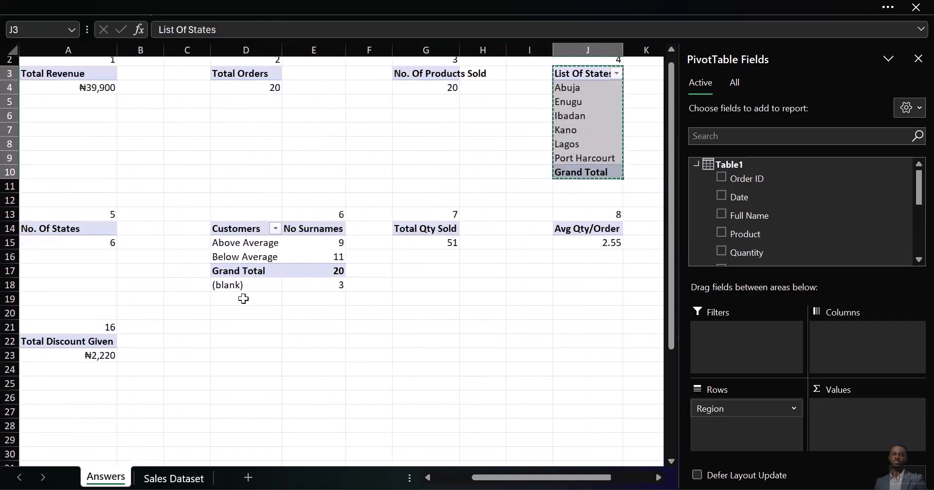
pyautogui.click(236, 340)
pyautogui.hotkey('ctrl', 'v')
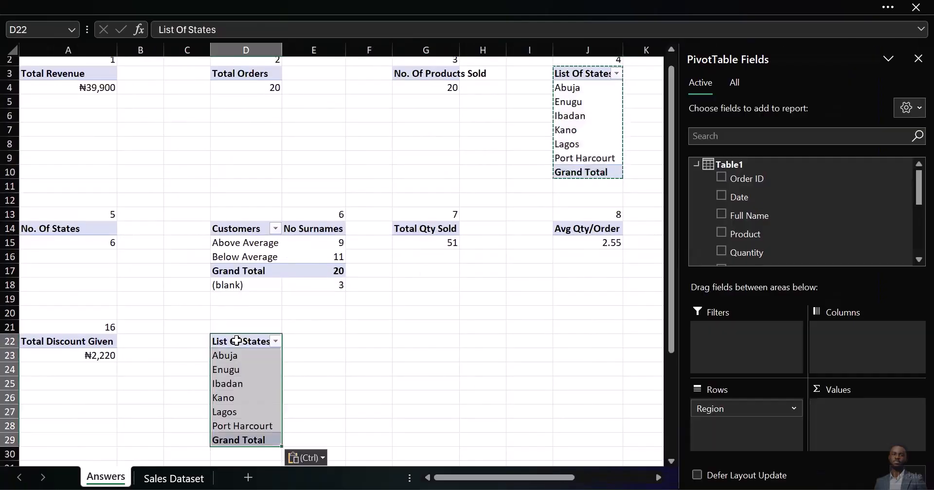
pyautogui.click(242, 368)
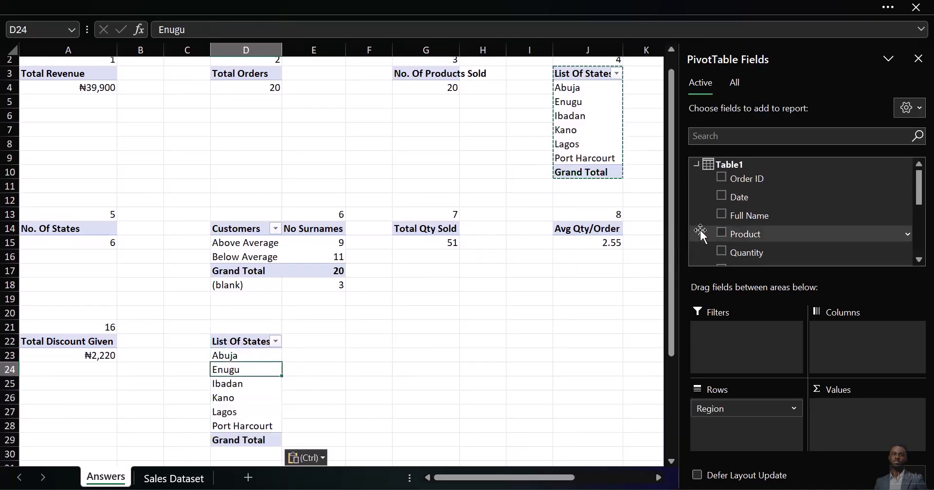
pyautogui.scroll(-5, 788, 199)
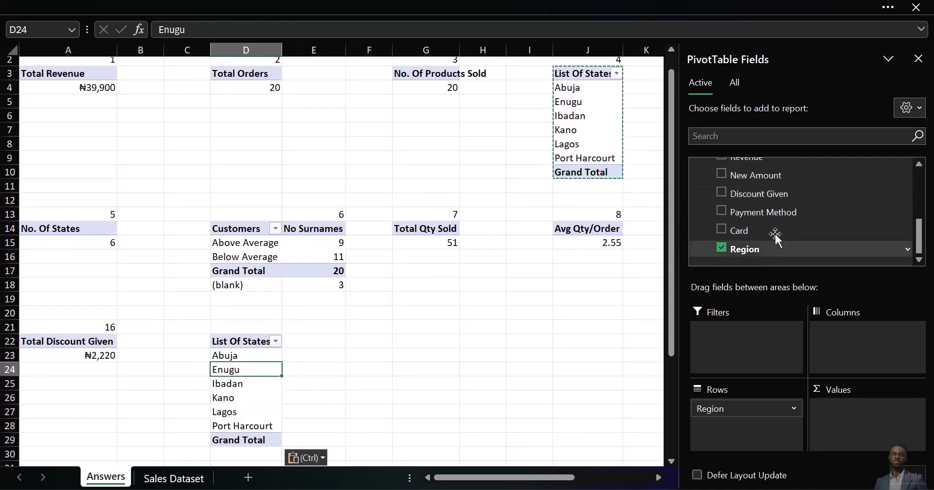
pyautogui.scroll(1, 791, 216)
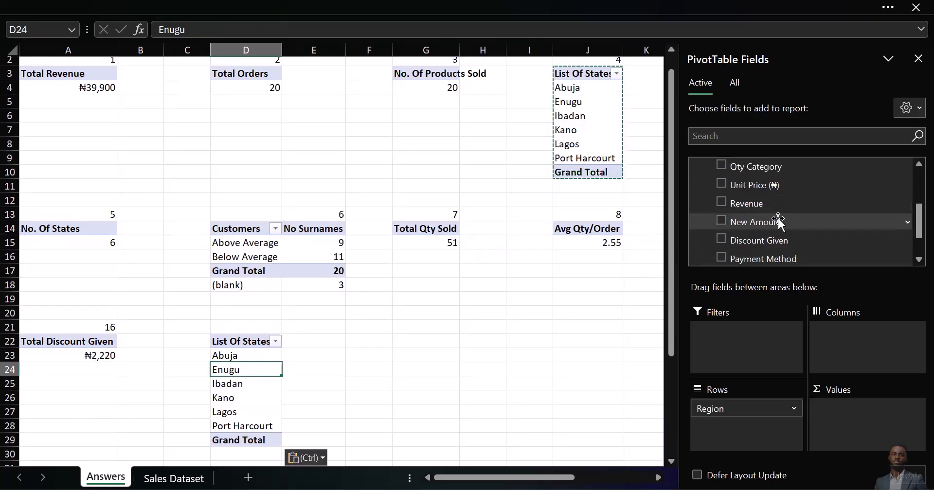
pyautogui.press('Escape')
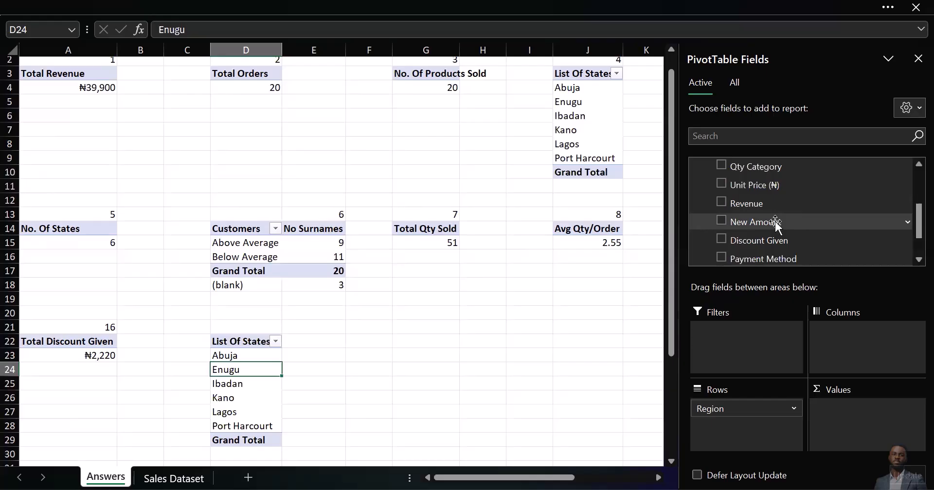
# Rename the New Amount column header in I1 of the Sales Dataset sheet to "Actual Revenue".
pyautogui.click(156, 472)
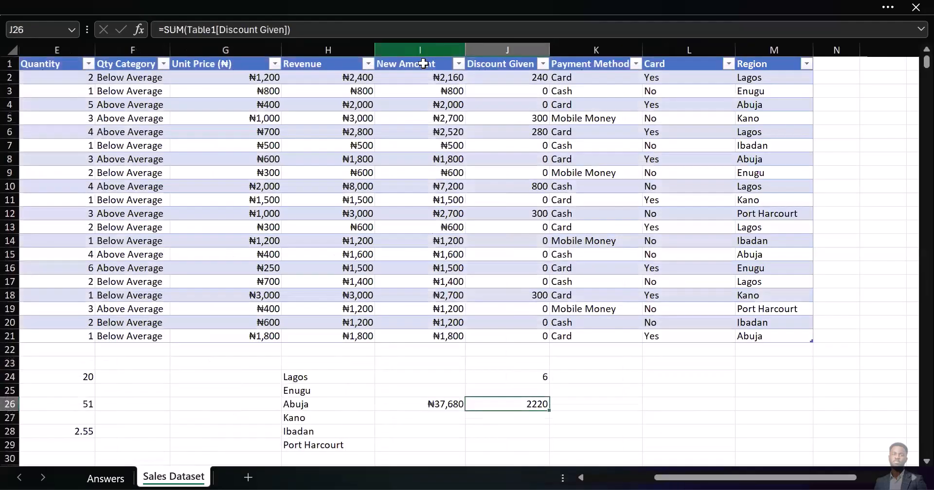
pyautogui.doubleClick(423, 64)
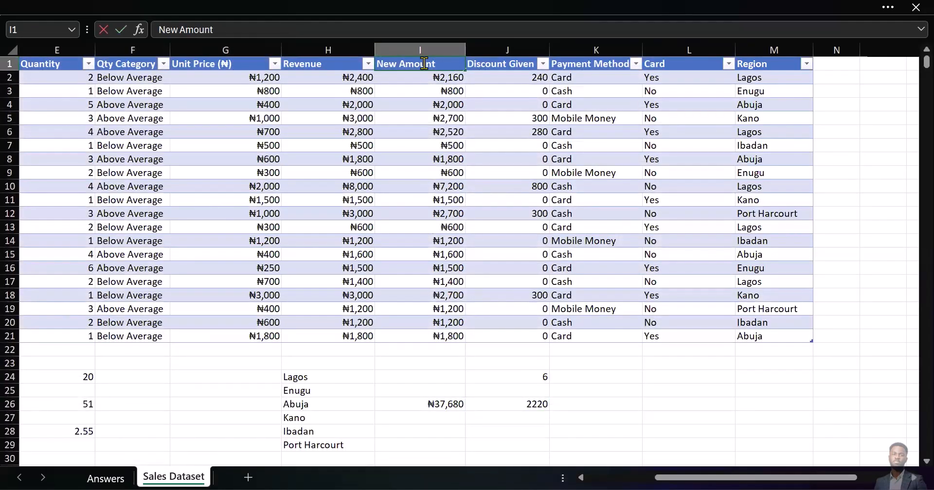
pyautogui.press('BackSpace')
pyautogui.press('BackSpace')
pyautogui.press('BackSpace')
pyautogui.press('BackSpace')
pyautogui.press('BackSpace')
pyautogui.press('BackSpace')
pyautogui.press('BackSpace')
pyautogui.press('BackSpace')
pyautogui.press('BackSpace')
pyautogui.press('BackSpace')
pyautogui.write('Actual')
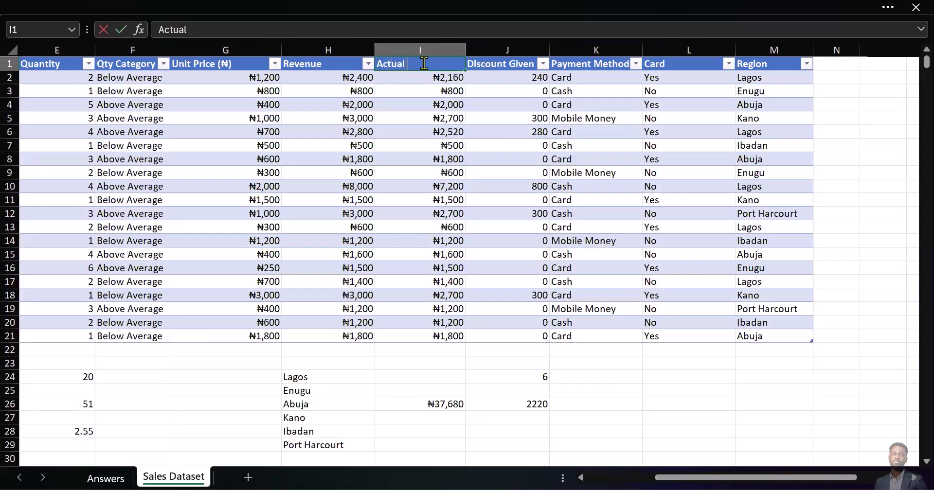
pyautogui.write(' Revenue')
pyautogui.press('Return')
# Rename the Revenue column header in H1 to "Amount".
pyautogui.click(335, 64)
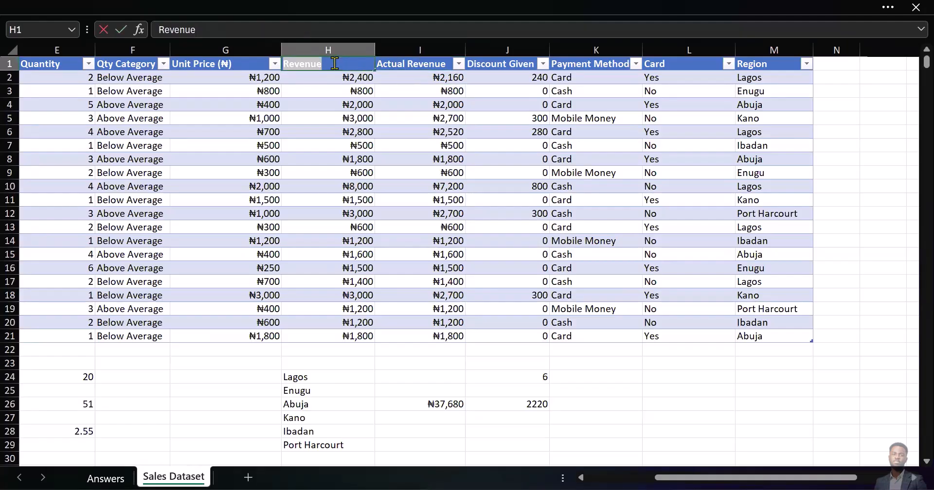
pyautogui.write('Amount')
pyautogui.press('Return')
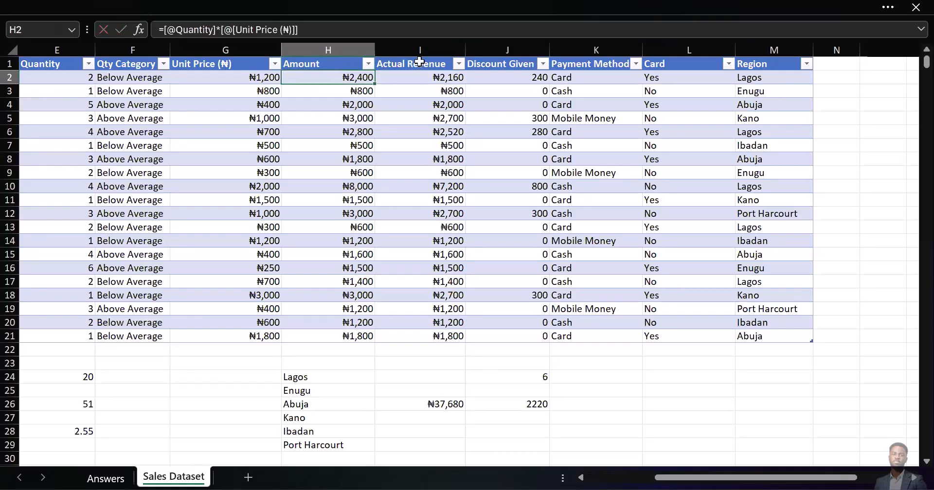
# Refresh the PivotTables on the Answers sheet to load the renamed Amount and Actual Revenue fields.
pyautogui.click(116, 475)
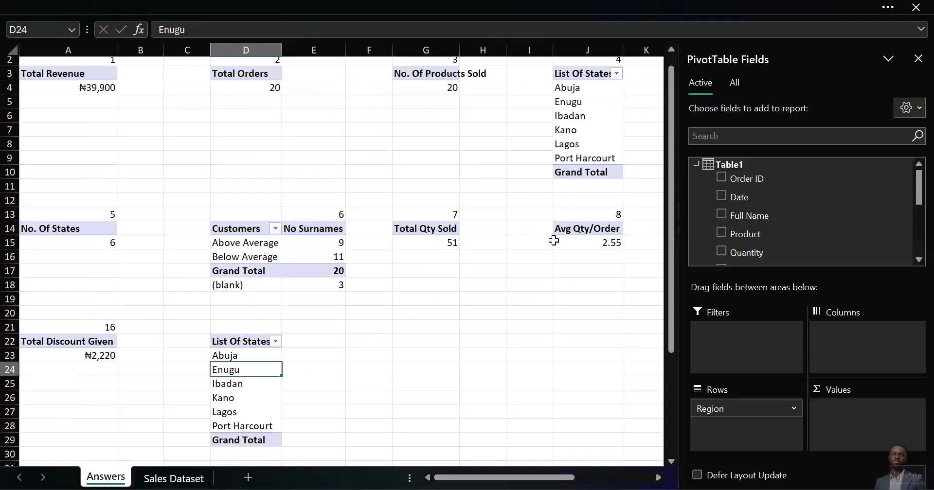
pyautogui.scroll(-3, 825, 176)
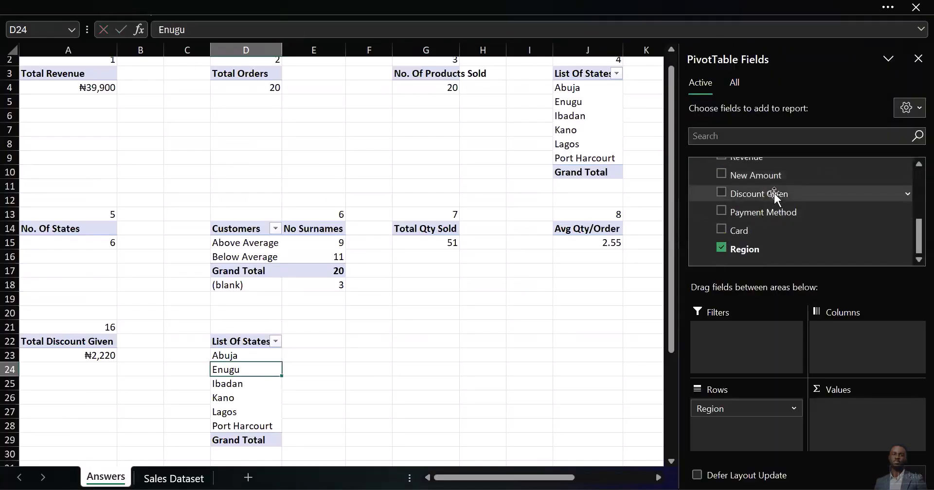
pyautogui.click(325, 4)
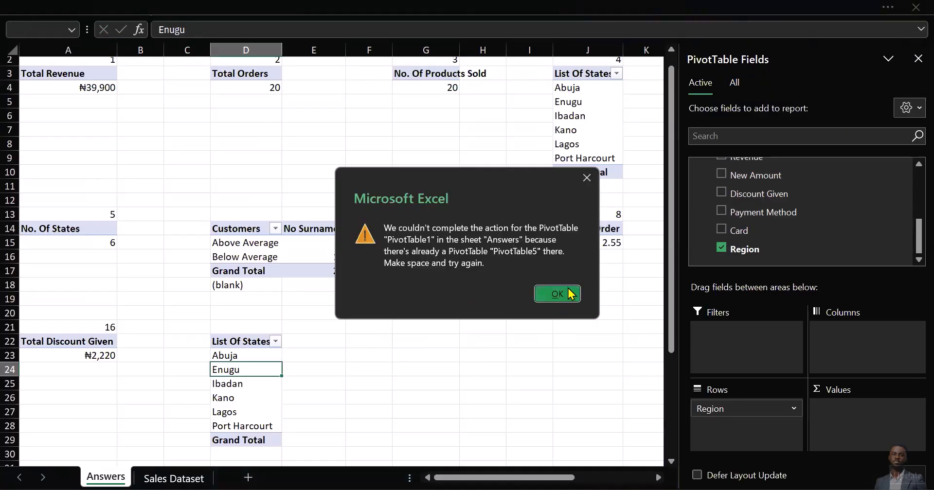
pyautogui.click(572, 293)
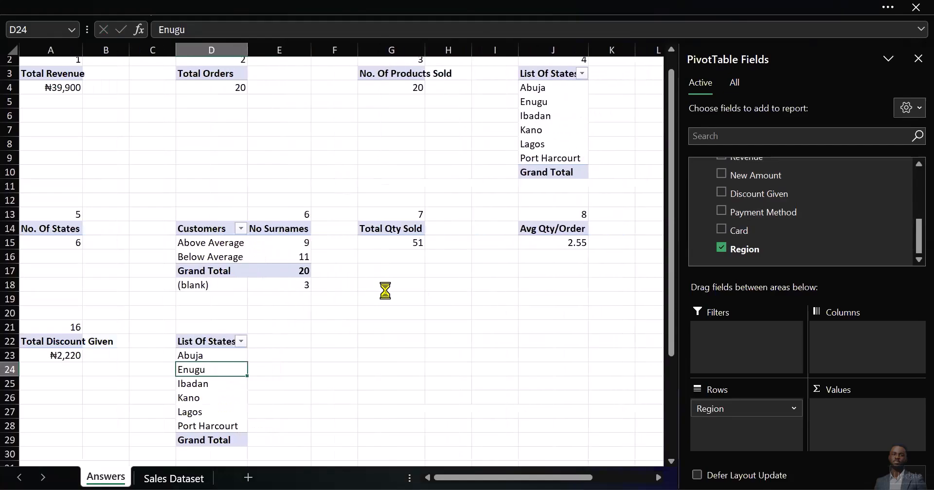
pyautogui.scroll(-5, 753, 214)
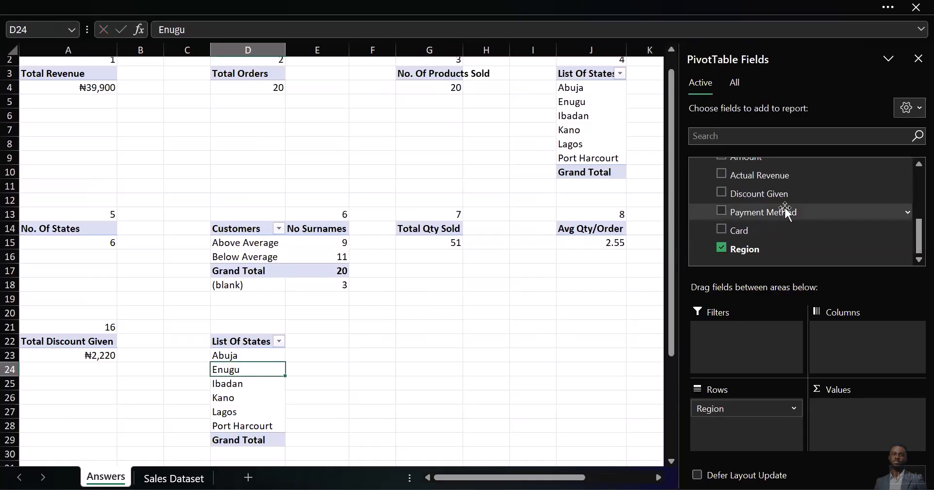
pyautogui.scroll(1, 338, 401)
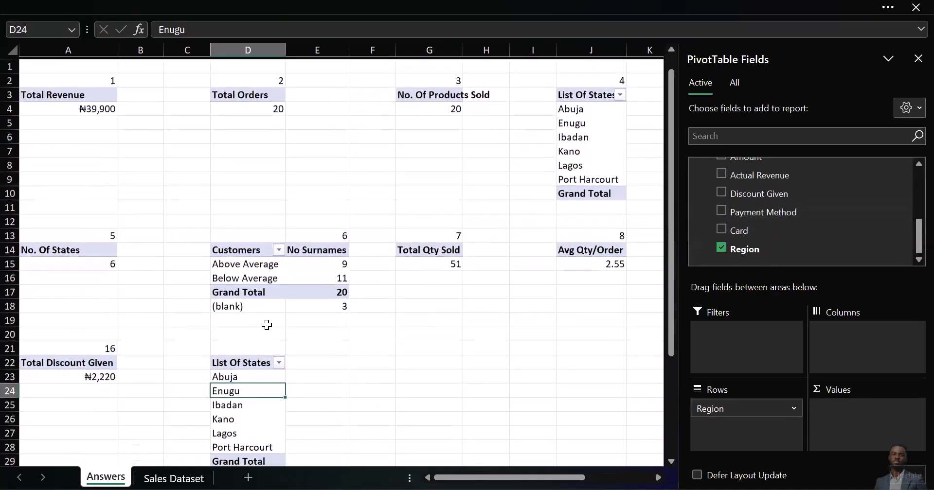
# Try to edit the PivotTable cells below M16, undo the PivotTable refresh, and check the renamed headers on the Sales Dataset sheet.
pyautogui.hscroll(5, 266, 324)
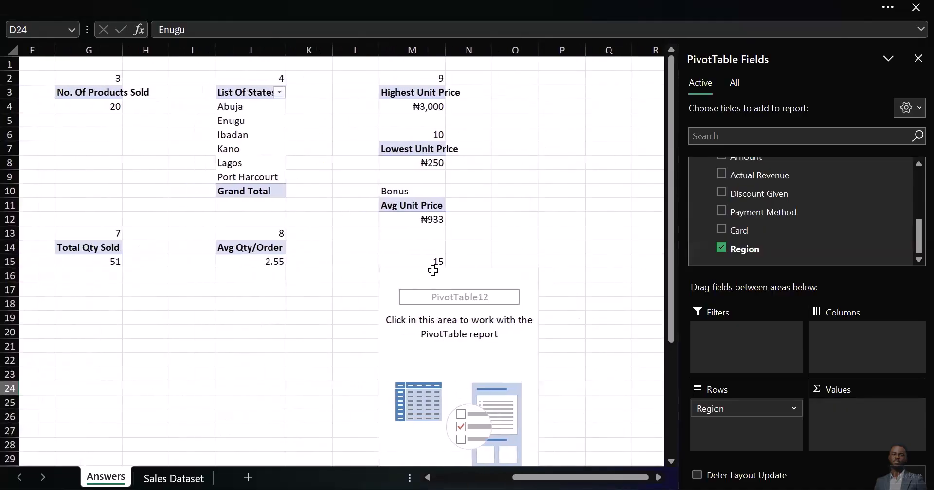
pyautogui.click(400, 275)
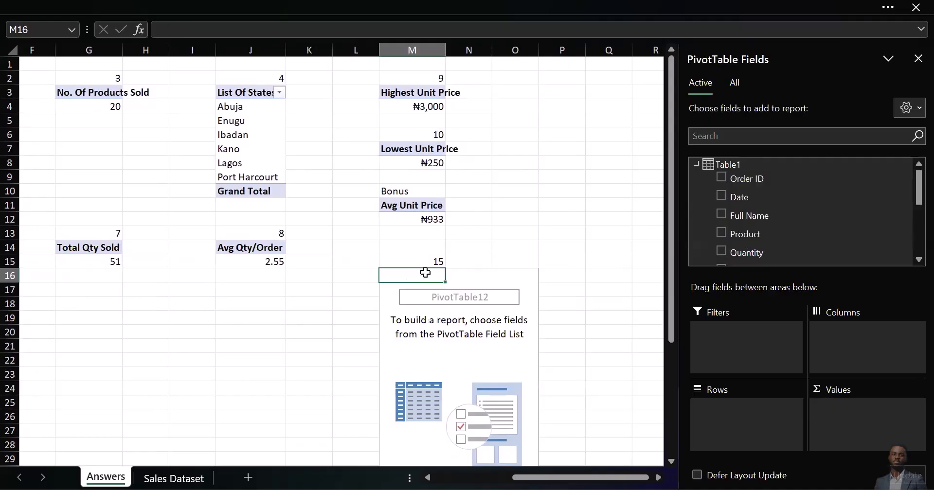
pyautogui.moveTo(428, 281); pyautogui.dragTo(408, 348)
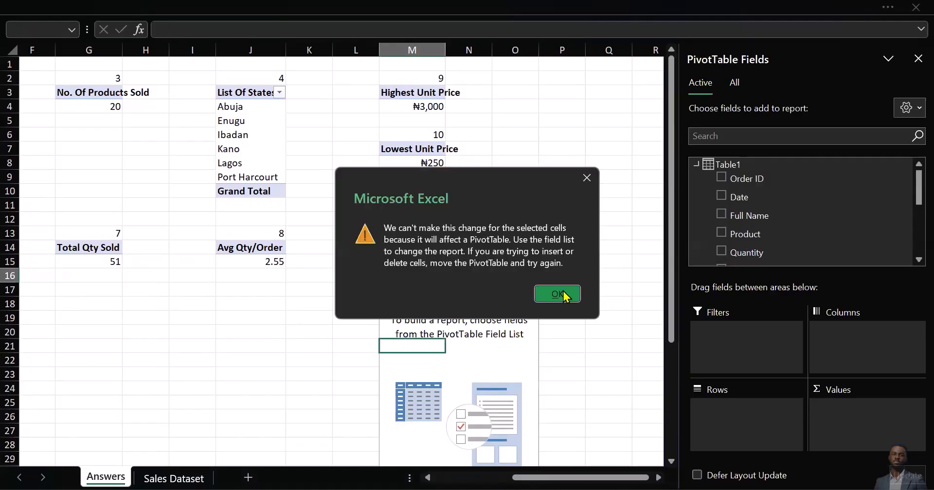
pyautogui.click(563, 294)
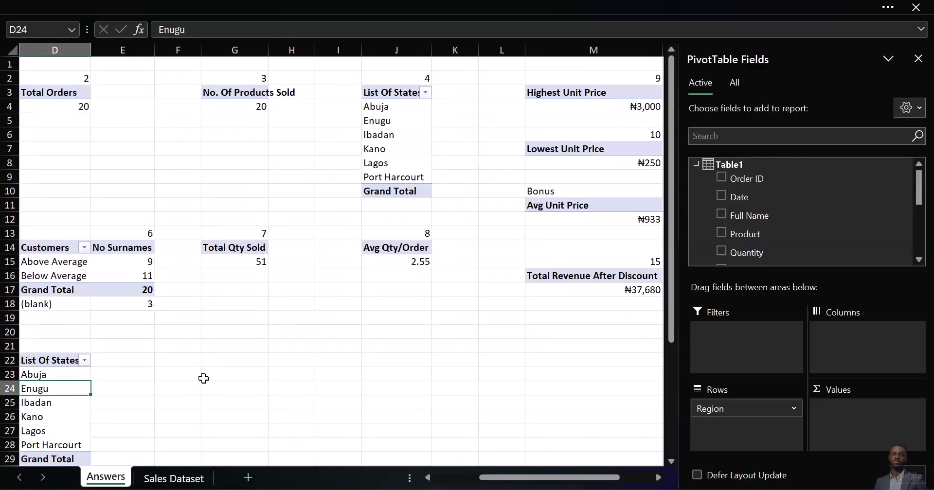
pyautogui.click(155, 477)
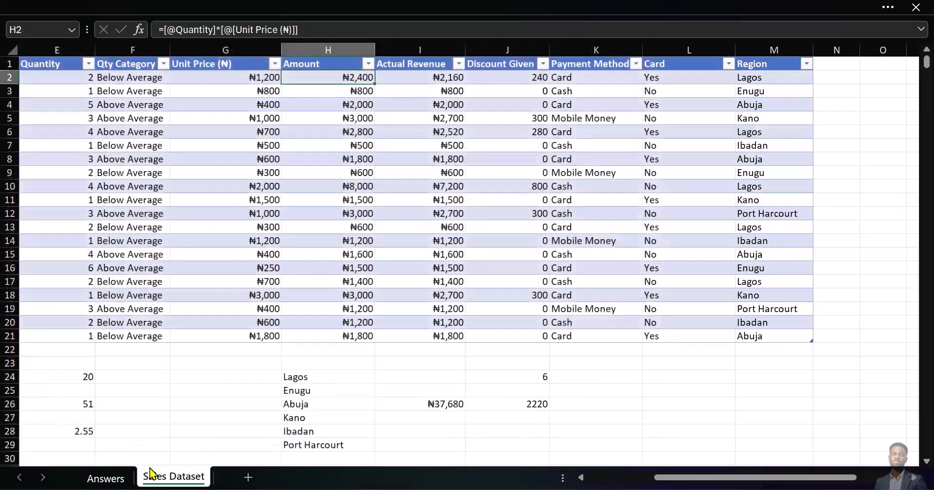
pyautogui.click(117, 477)
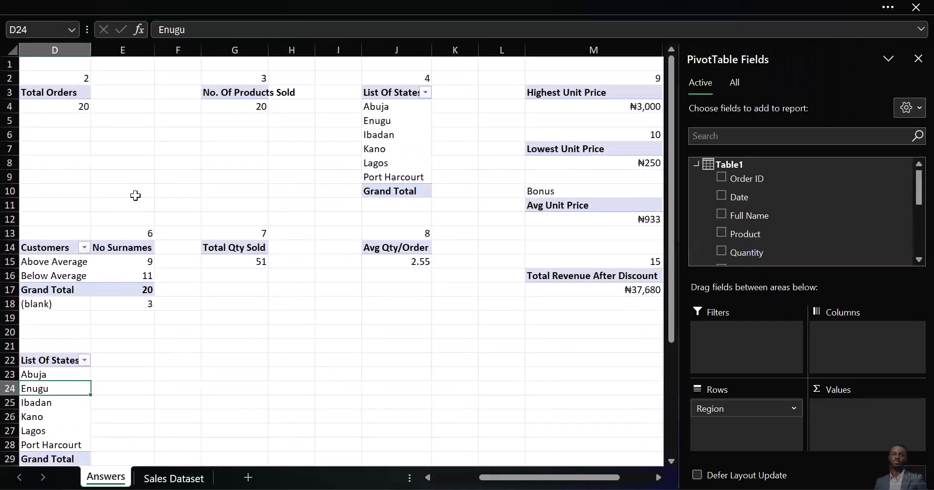
# Undo the Amount and Actual Revenue header renames in H1 and I1 of the Sales Dataset sheet and return to the Answers sheet.
pyautogui.hscroll(3, 160, 165)
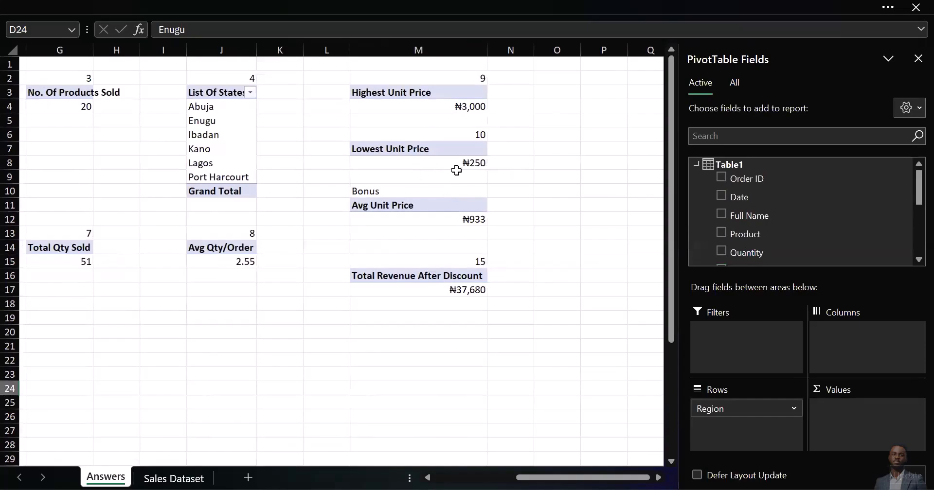
pyautogui.hscroll(-3, 256, 206)
pyautogui.hscroll(-3, 256, 205)
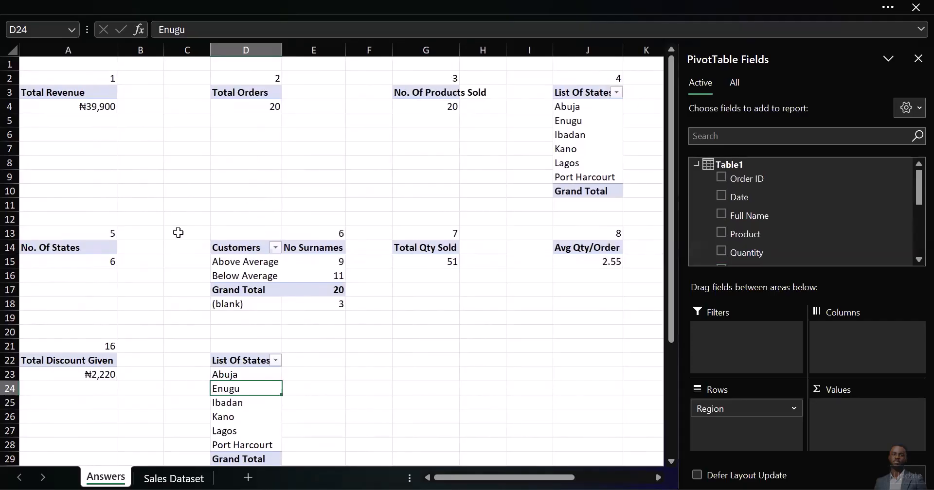
pyautogui.click(178, 476)
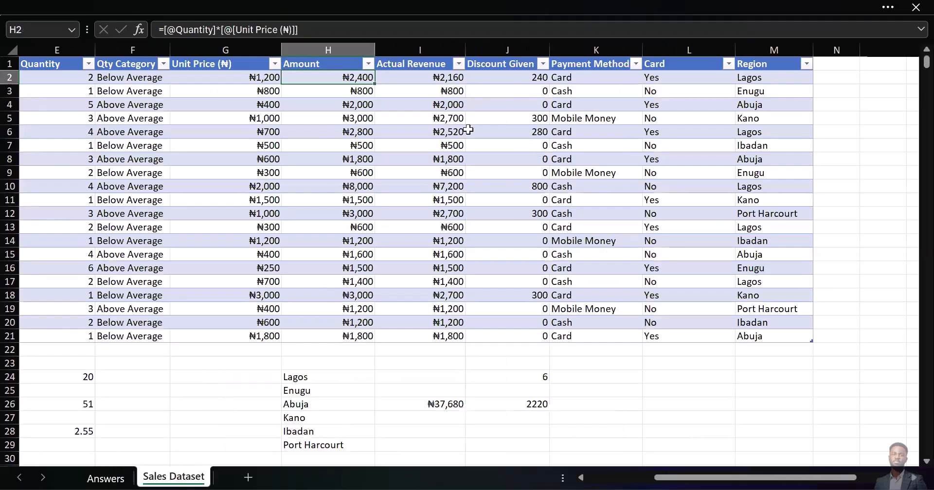
pyautogui.hotkey('ctrl', 'z')
pyautogui.hotkey('ctrl', 'z')
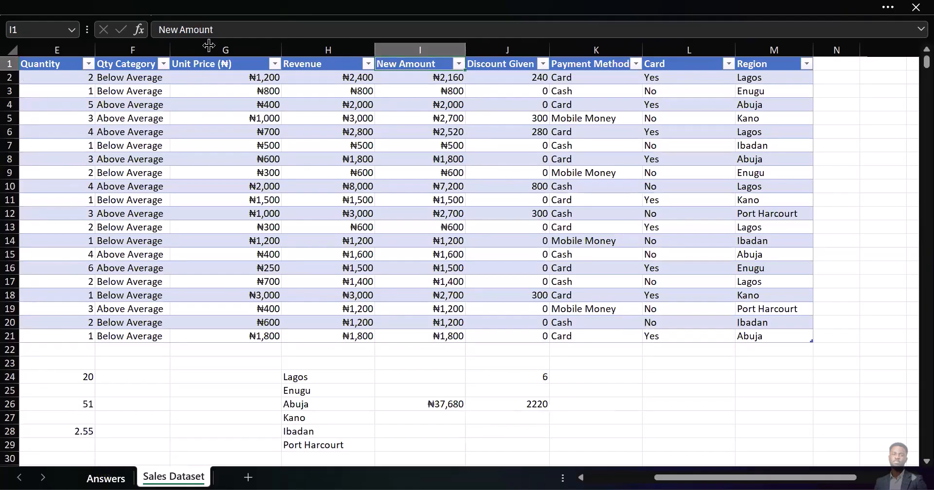
pyautogui.hotkey('ctrl', 'pageup')
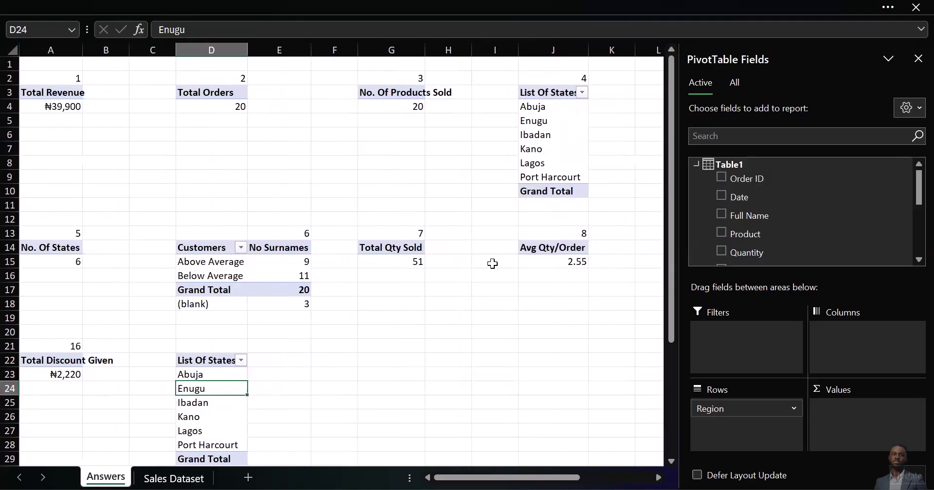
# Add New Amount as a summed value to the List Of States PivotTable at D22 on the Answers sheet.
pyautogui.scroll(-2, 381, 328)
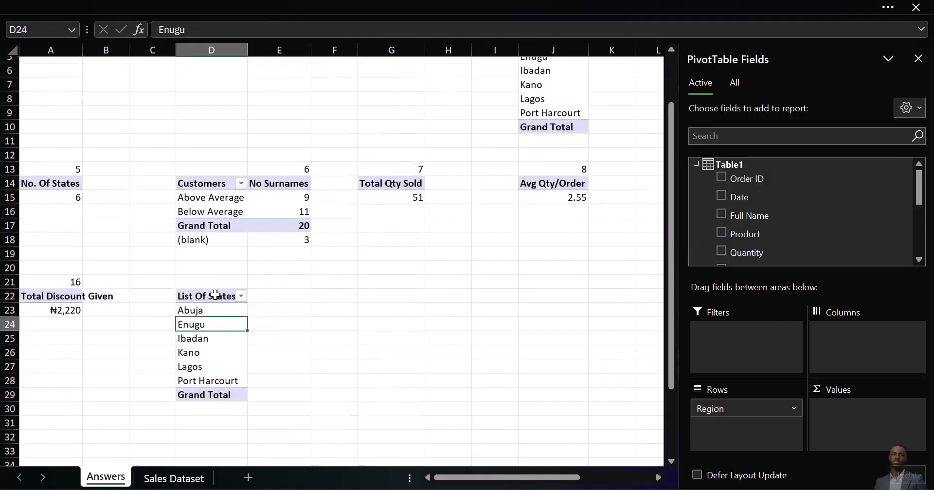
pyautogui.moveTo(216, 295); pyautogui.dragTo(213, 395)
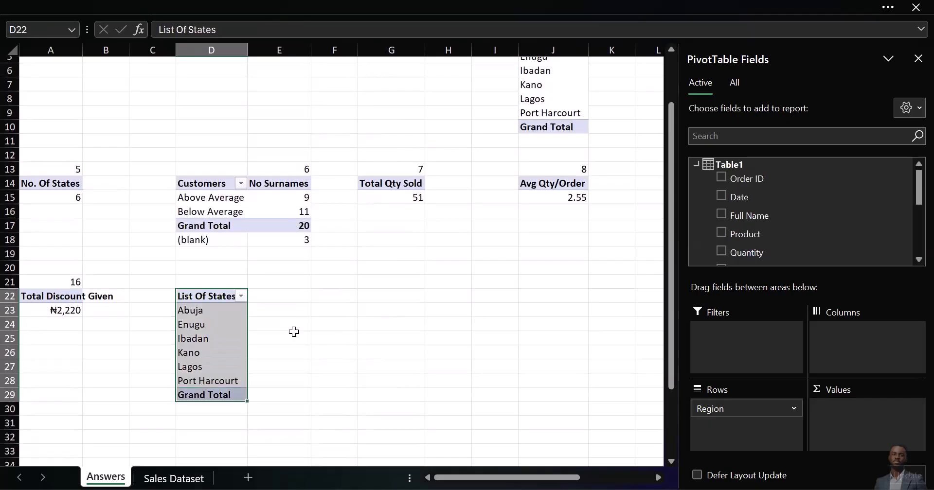
pyautogui.click(294, 331)
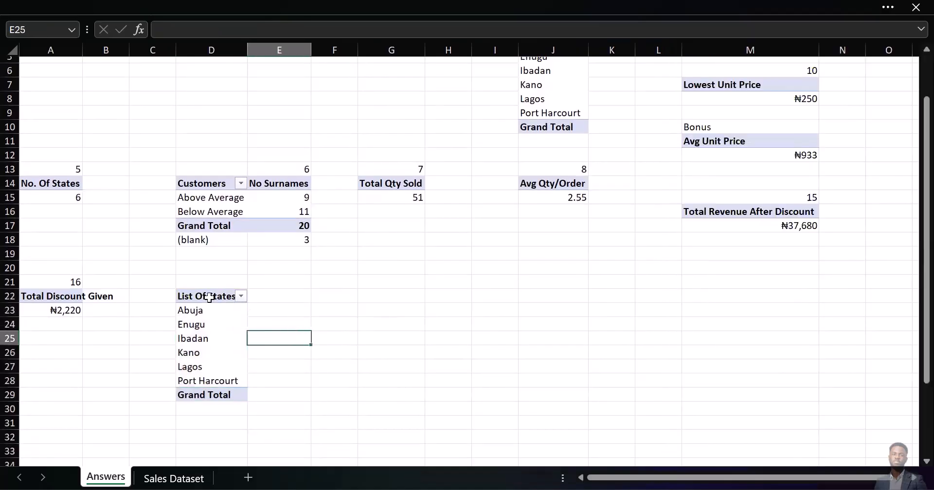
pyautogui.click(209, 297)
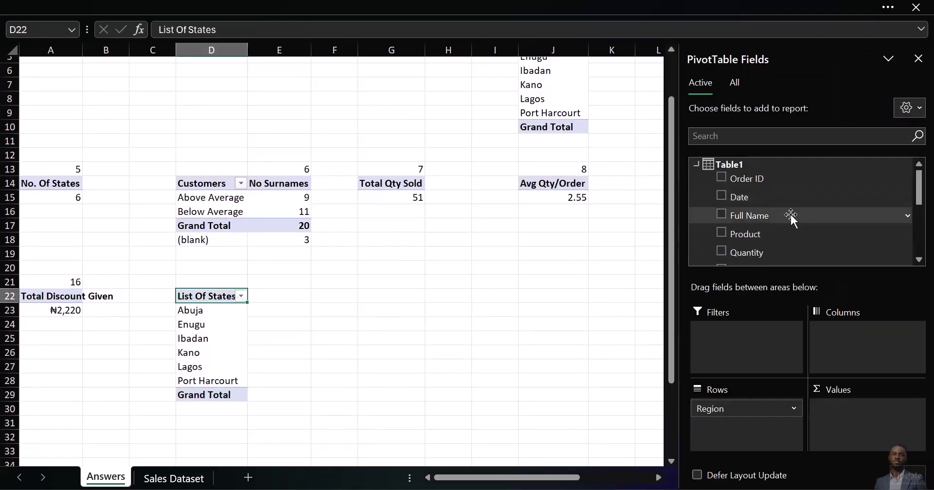
pyautogui.scroll(-5, 793, 214)
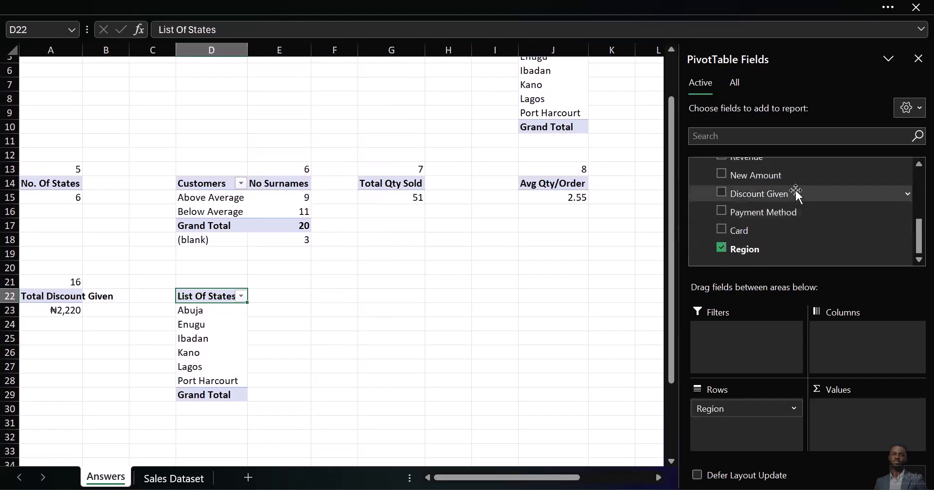
pyautogui.moveTo(771, 176); pyautogui.dragTo(836, 410)
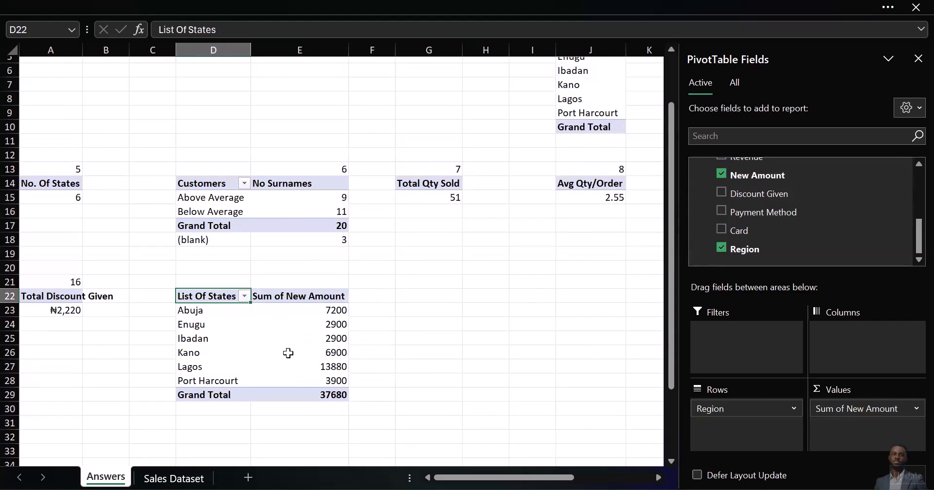
# Filter the List Of States PivotTable at D22 to show only Lagos.
pyautogui.moveTo(302, 346)
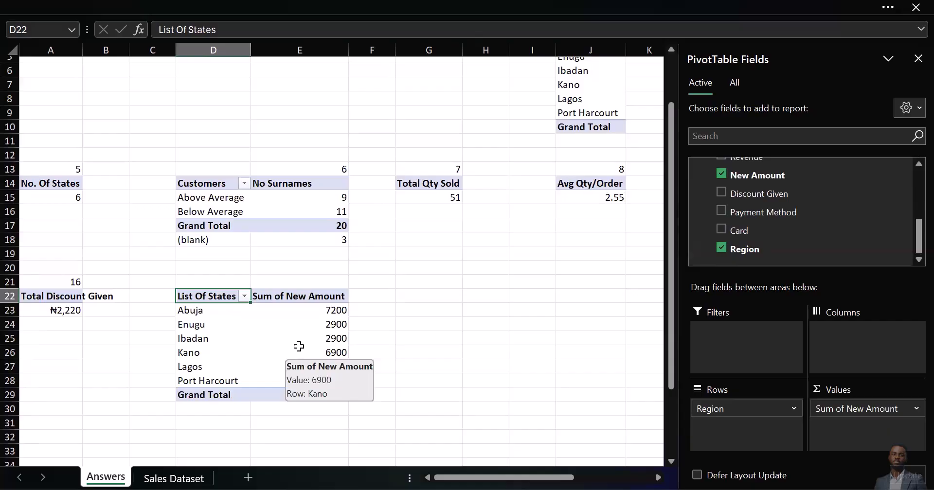
pyautogui.click(244, 296)
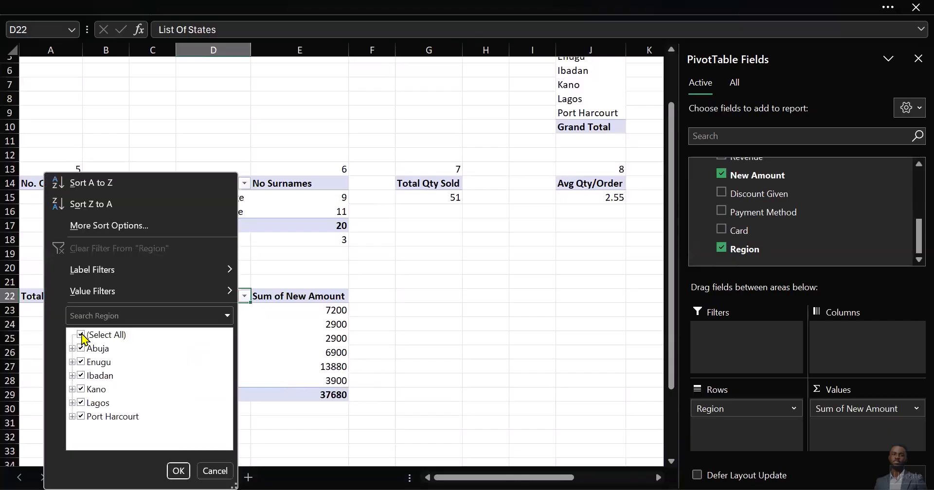
pyautogui.click(81, 336)
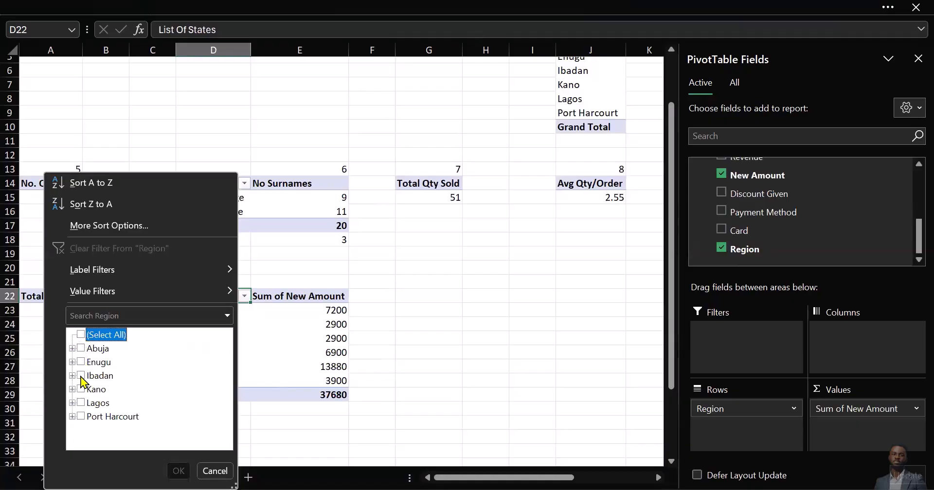
pyautogui.click(81, 403)
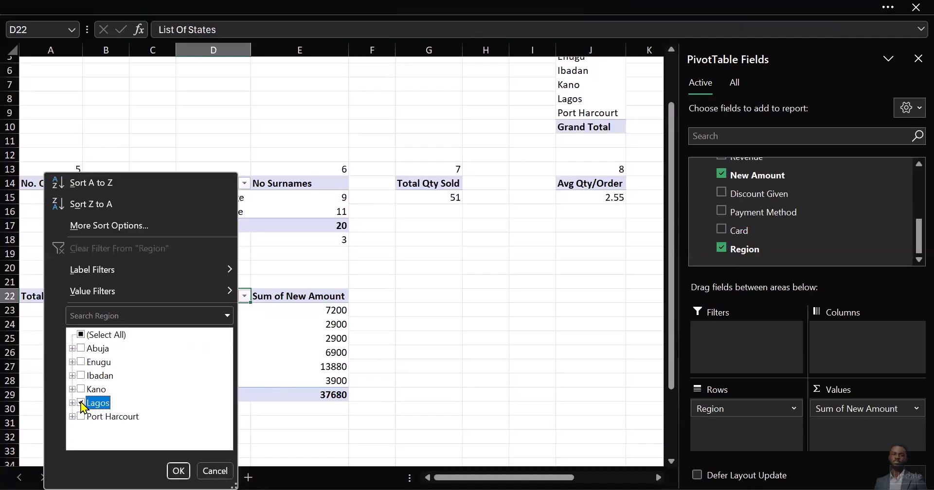
pyautogui.click(182, 472)
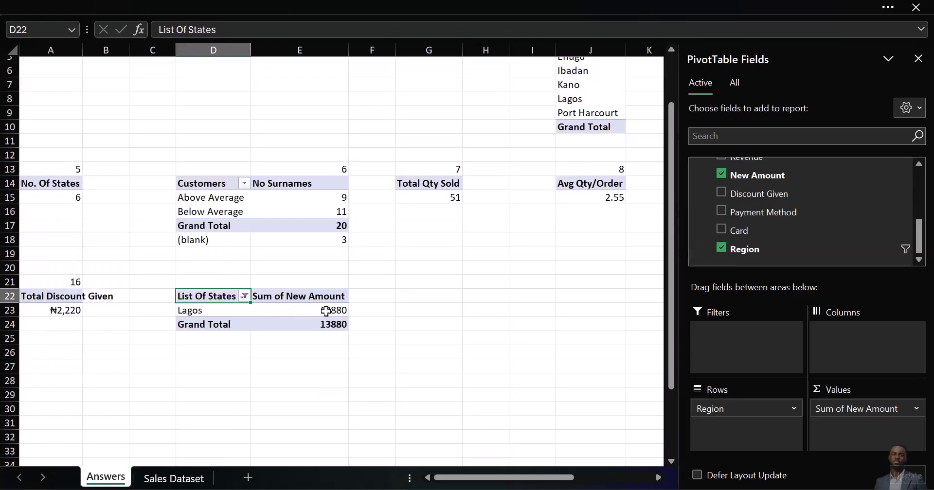
# Format the PivotTable's Sum of New Amount values as Currency with 0 decimal places and the ₦ Yoruba symbol.
pyautogui.click(302, 307)
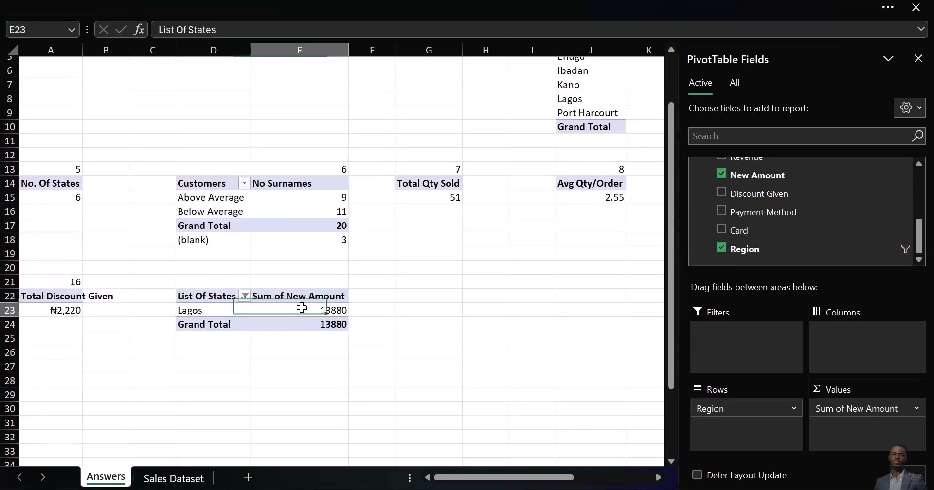
pyautogui.rightClick(301, 308)
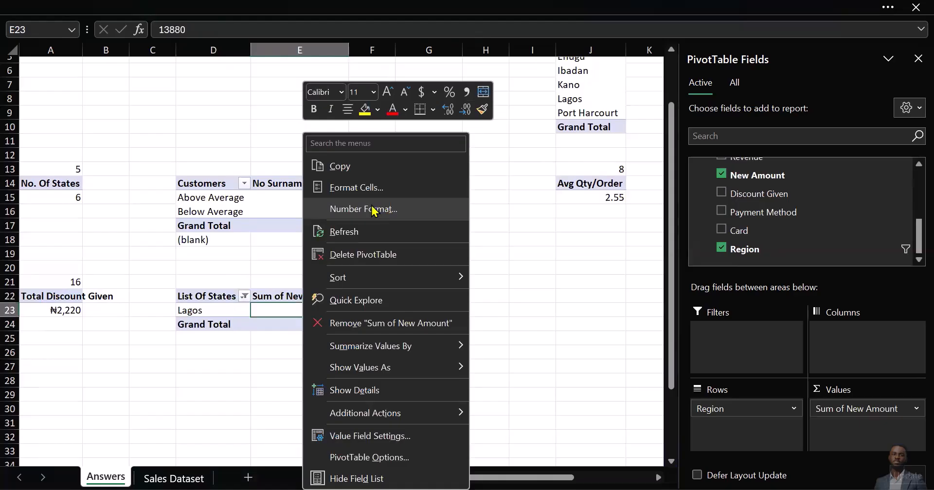
pyautogui.click(376, 210)
pyautogui.click(226, 100)
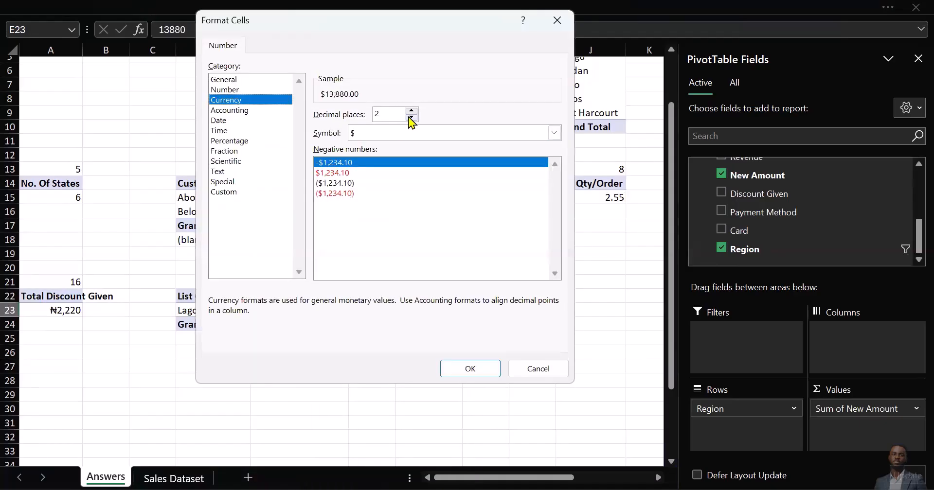
pyautogui.click(412, 116)
pyautogui.click(411, 117)
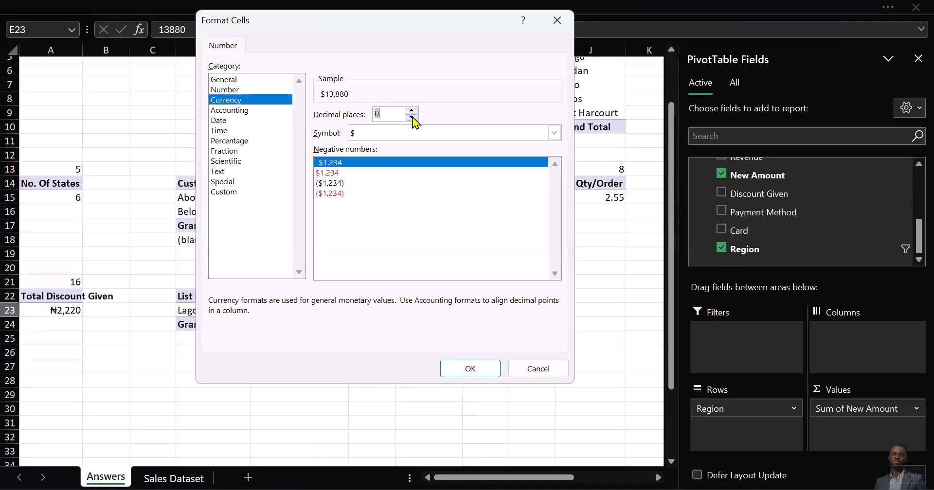
pyautogui.click(436, 132)
pyautogui.scroll(-15, 413, 264)
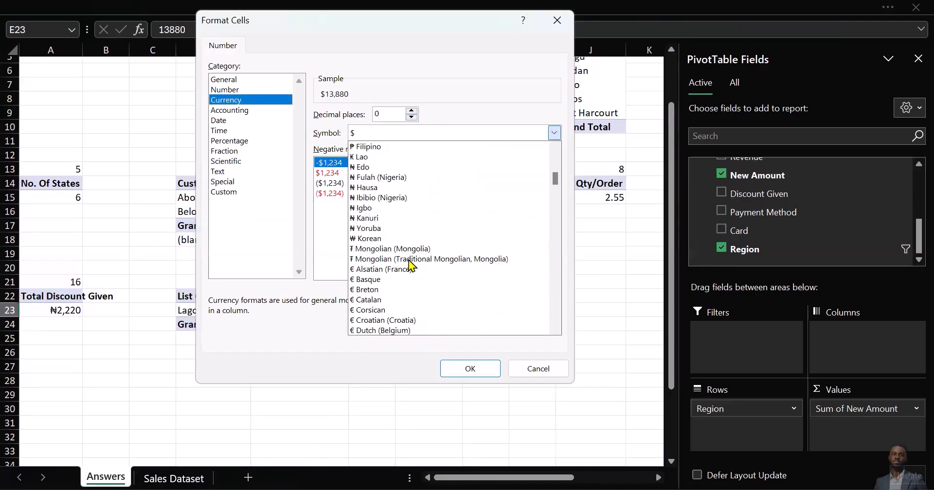
pyautogui.click(374, 228)
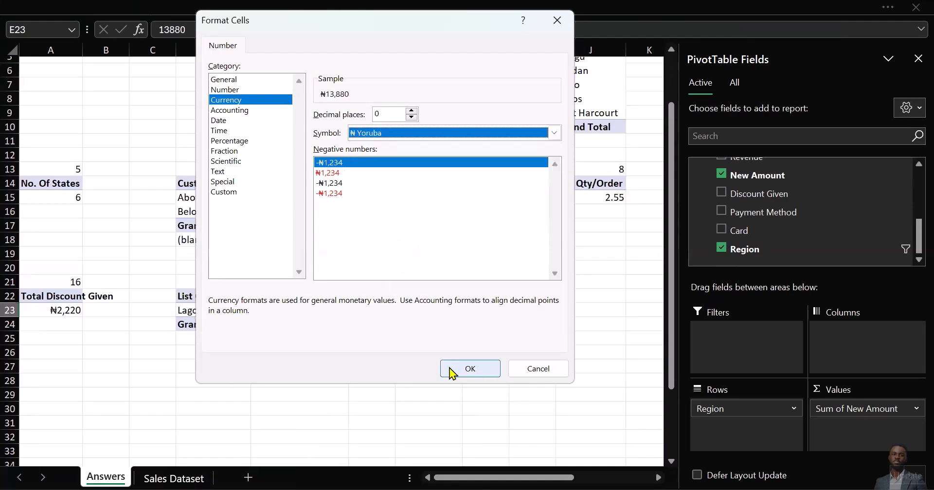
pyautogui.click(470, 369)
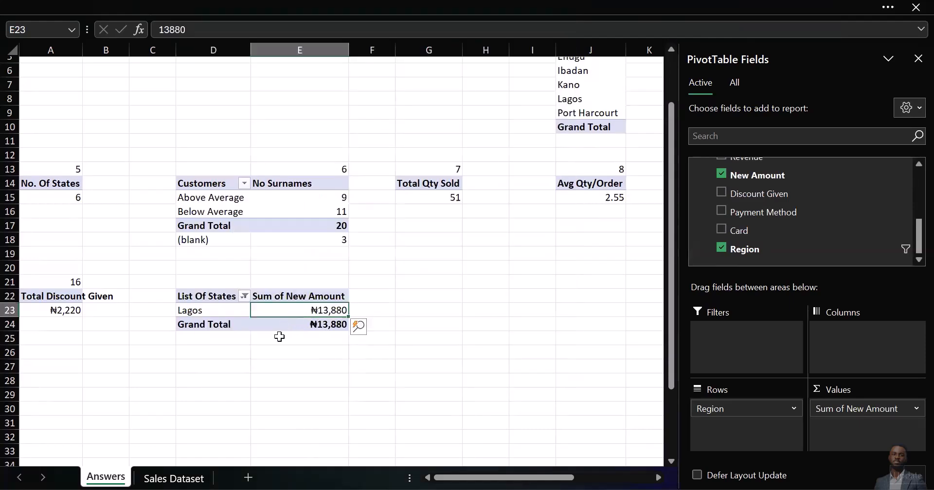
# Rename the Sum of New Amount value field to "Total Revenue".
pyautogui.click(299, 296)
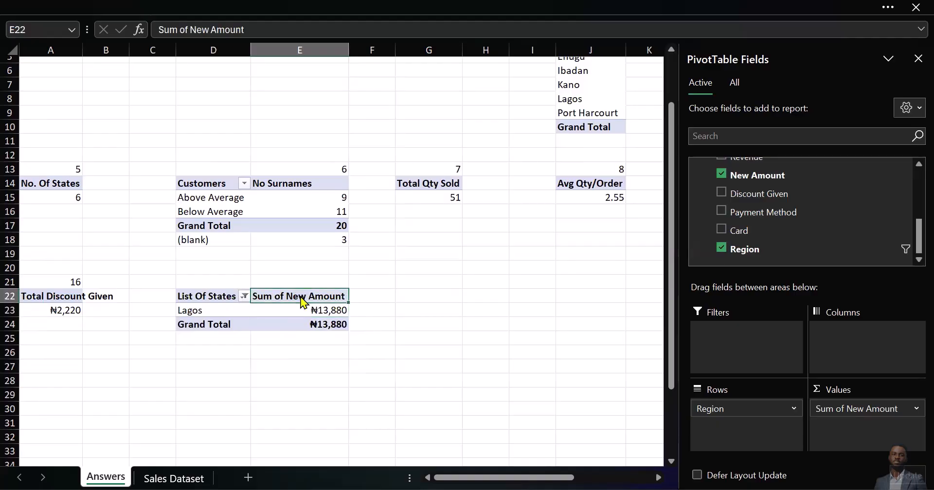
pyautogui.doubleClick(302, 299)
pyautogui.write('Total Revenue')
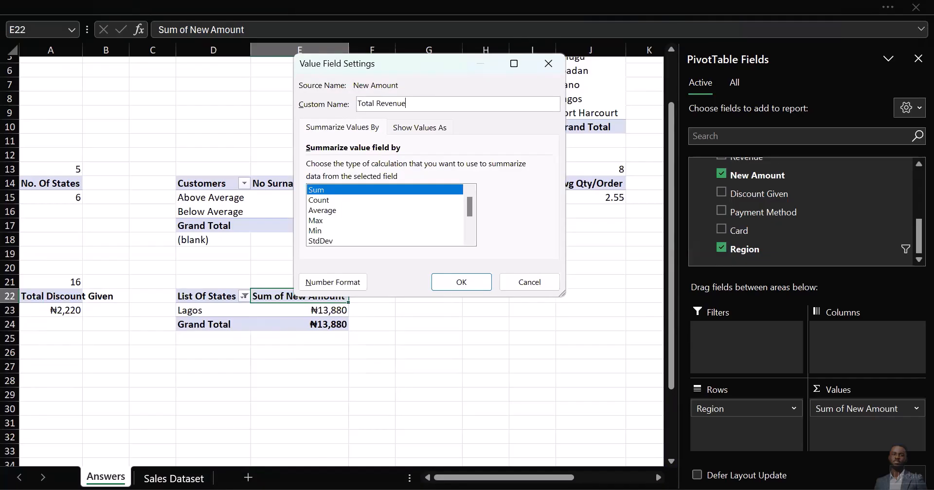
pyautogui.press('Return')
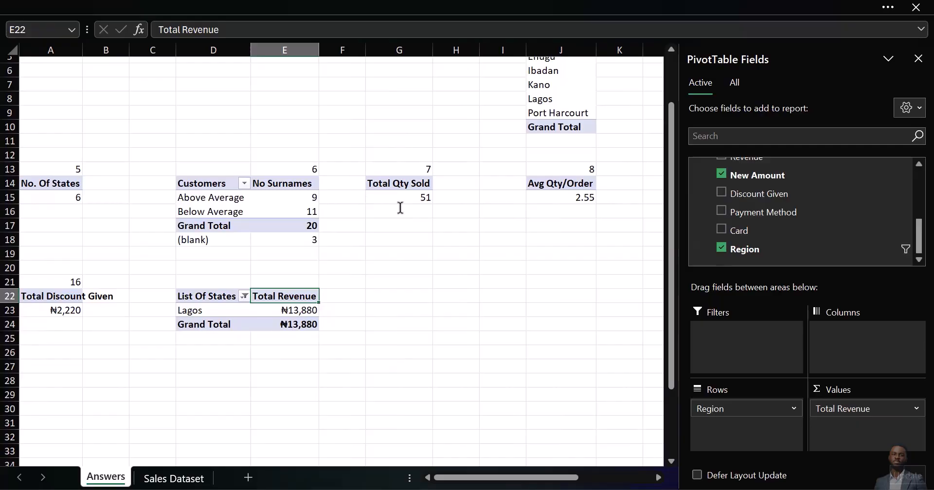
# Consult the question list in the Acrobat PDF and enter question number 17 in E21 above the Lagos revenue PivotTable.
pyautogui.hotkey('alt', 'Tab')
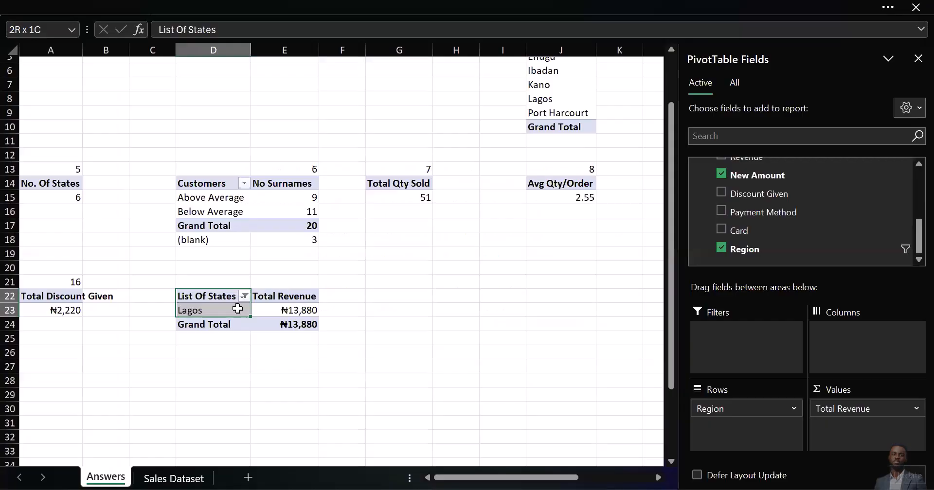
pyautogui.click(298, 286)
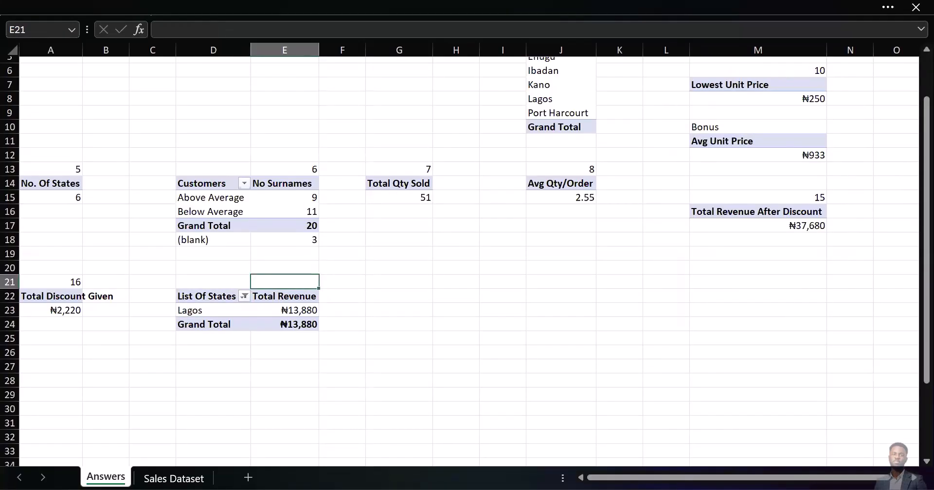
pyautogui.hotkey('alt', 'Tab')
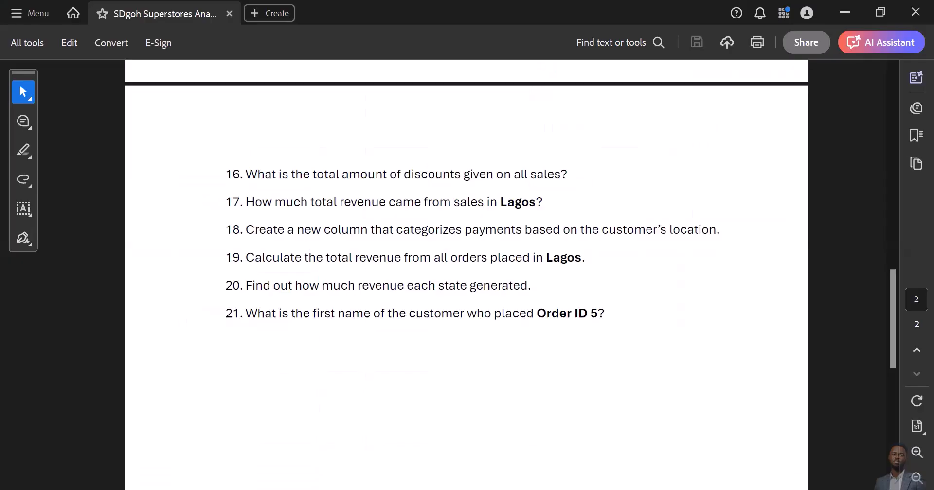
pyautogui.hotkey('alt', 'Tab')
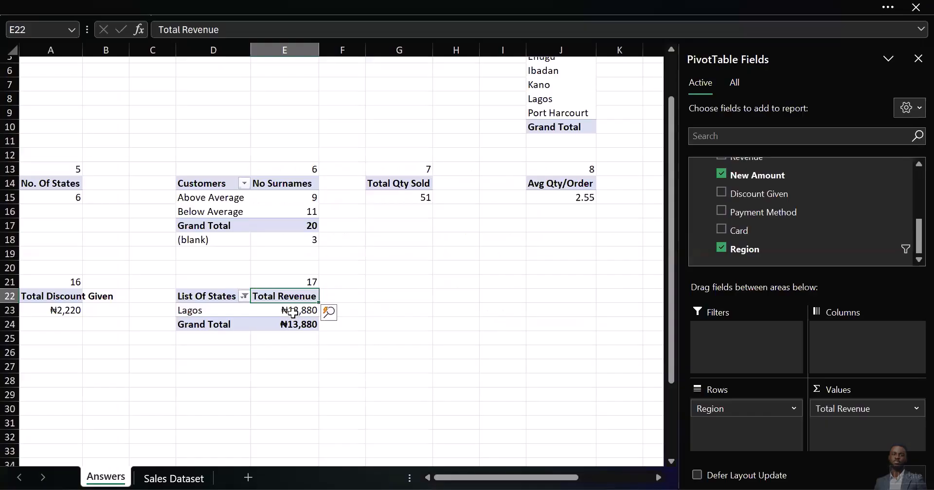
# Copy the Lagos revenue PivotTable in D22:E24 and paste the duplicate at G22.
pyautogui.click(244, 300)
pyautogui.moveTo(244, 300); pyautogui.dragTo(281, 321)
pyautogui.hotkey('ctrl', 'c')
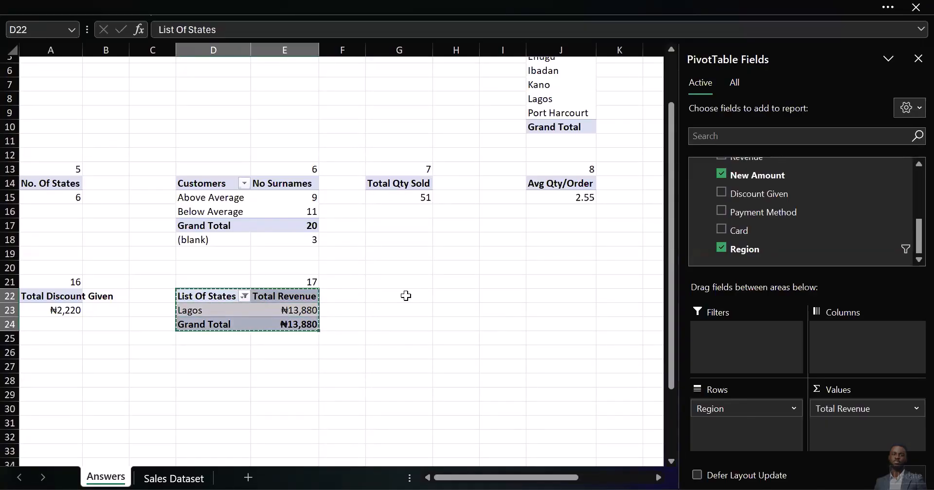
pyautogui.click(395, 281)
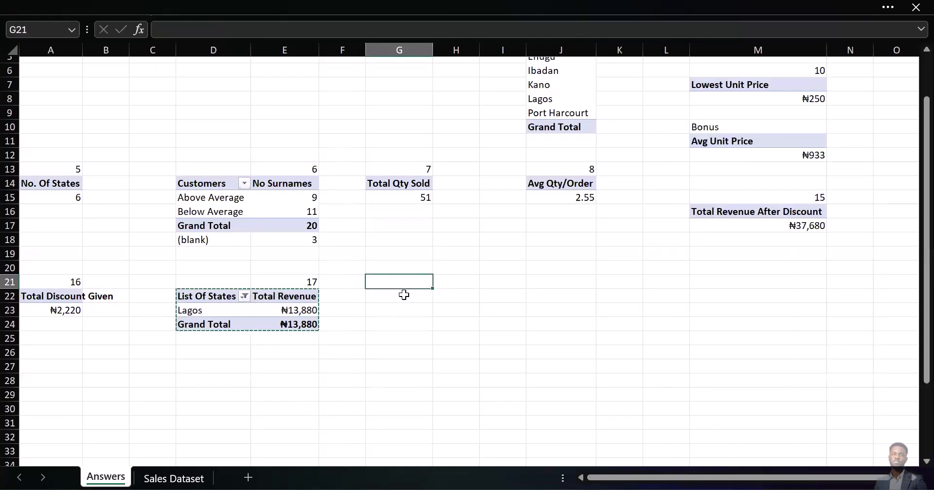
pyautogui.click(404, 295)
pyautogui.hotkey('ctrl', 'v')
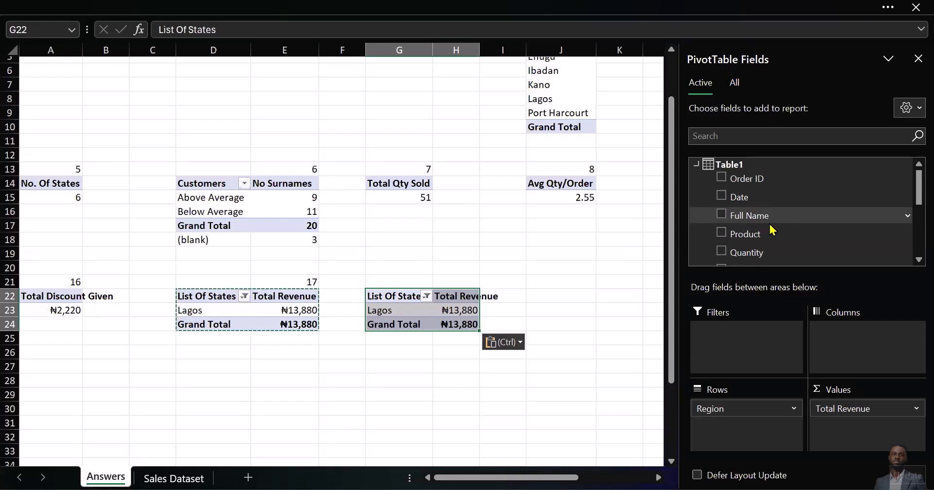
pyautogui.press('Escape')
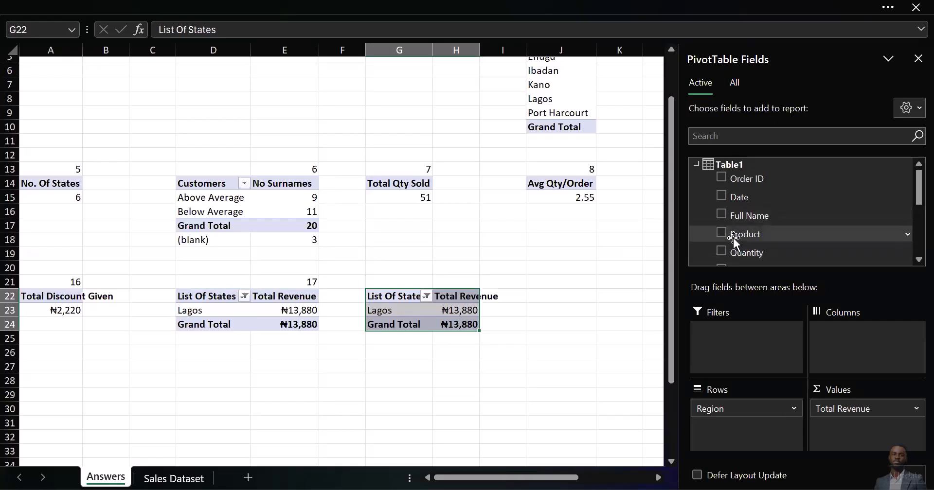
pyautogui.scroll(-3, 749, 238)
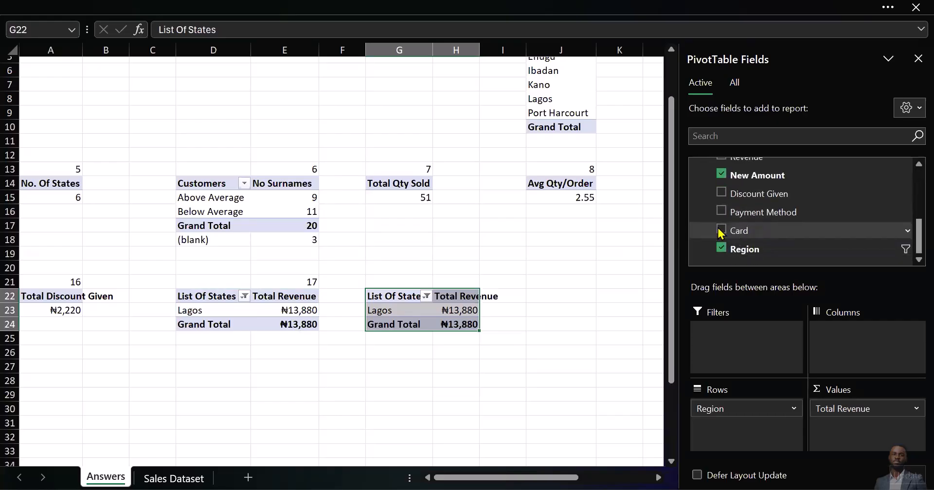
# In the duplicated PivotTable at G22, remove New Amount, add Payment Method as columns and sum Order ID as values.
pyautogui.click(721, 175)
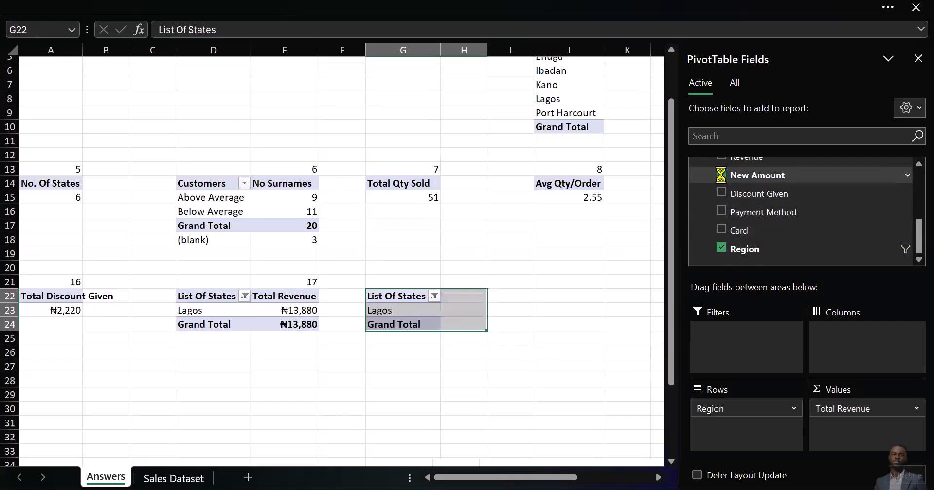
pyautogui.click(781, 214)
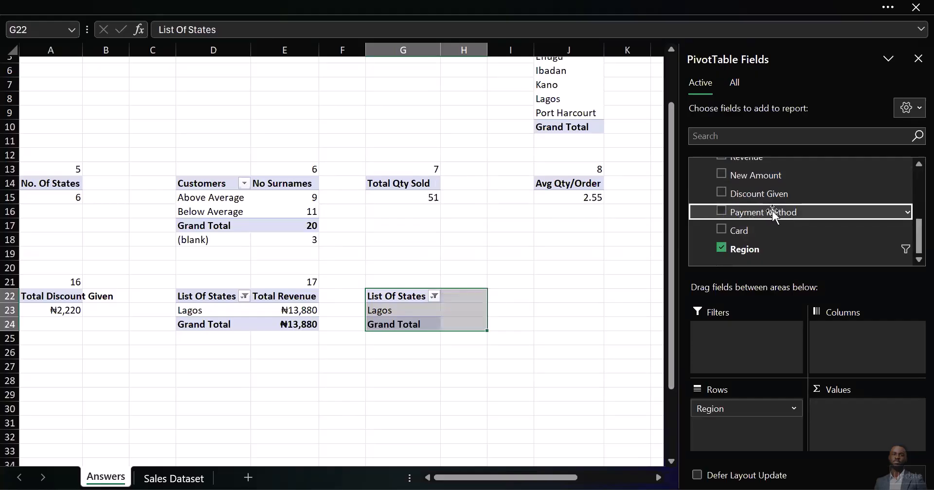
pyautogui.moveTo(773, 212); pyautogui.dragTo(854, 349)
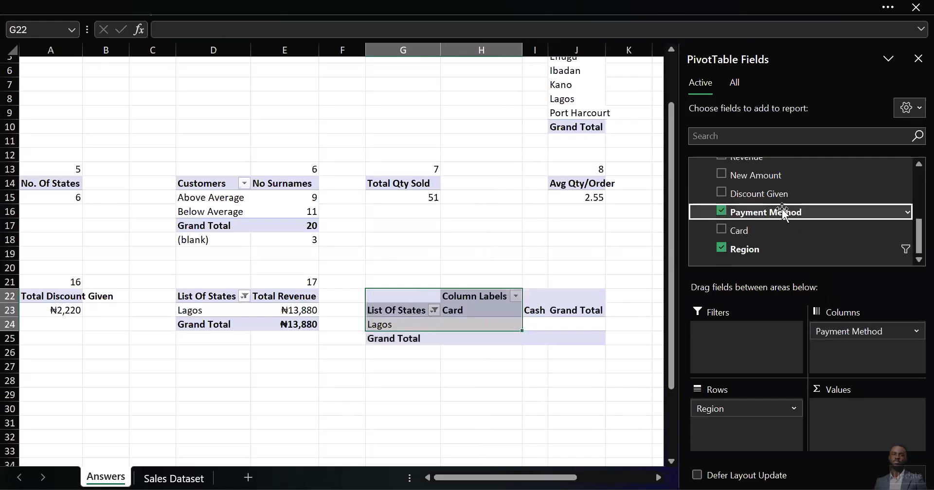
pyautogui.scroll(5, 781, 213)
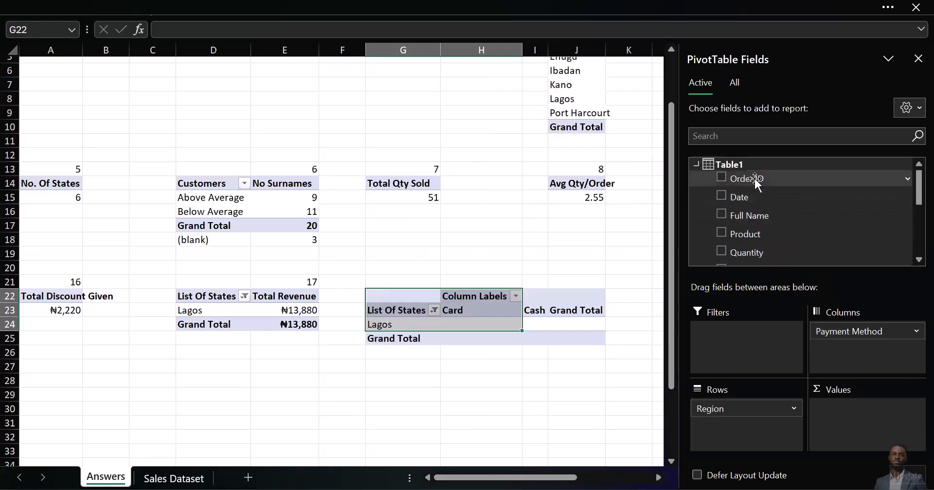
pyautogui.moveTo(753, 180); pyautogui.dragTo(852, 431)
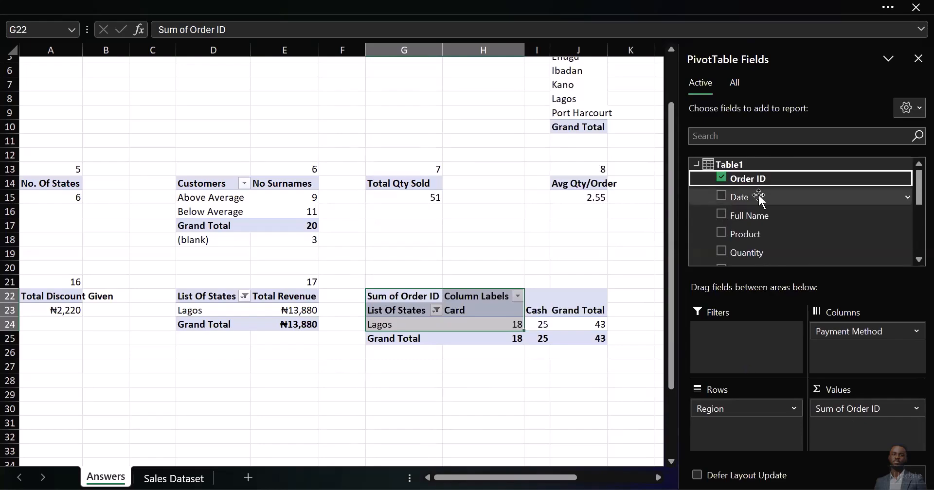
pyautogui.scroll(-3, 760, 197)
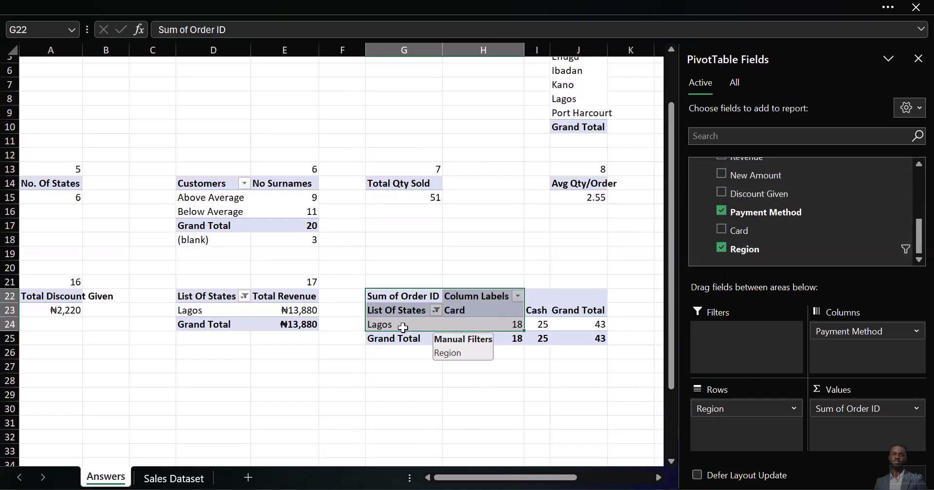
# Clear the Lagos-only selection in the List Of States filter of the payment method PivotTable so all states are included.
pyautogui.click(477, 421)
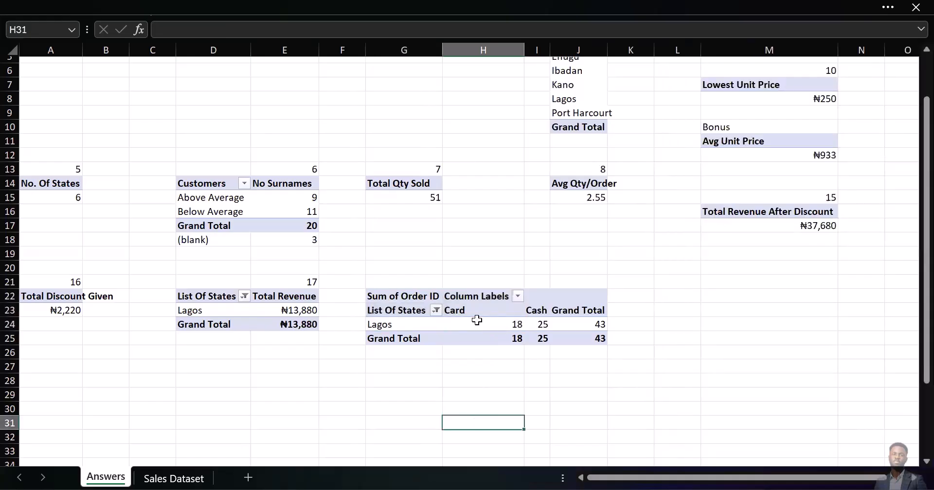
pyautogui.click(470, 313)
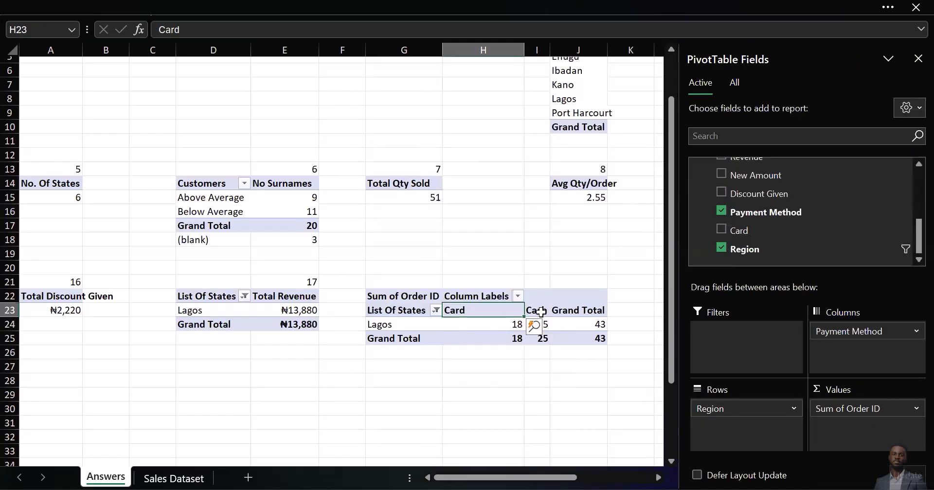
pyautogui.click(549, 408)
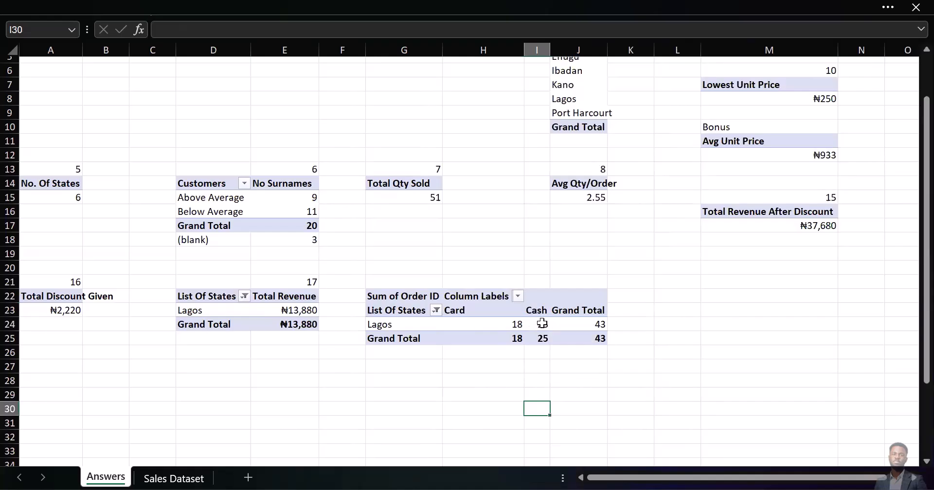
pyautogui.click(436, 312)
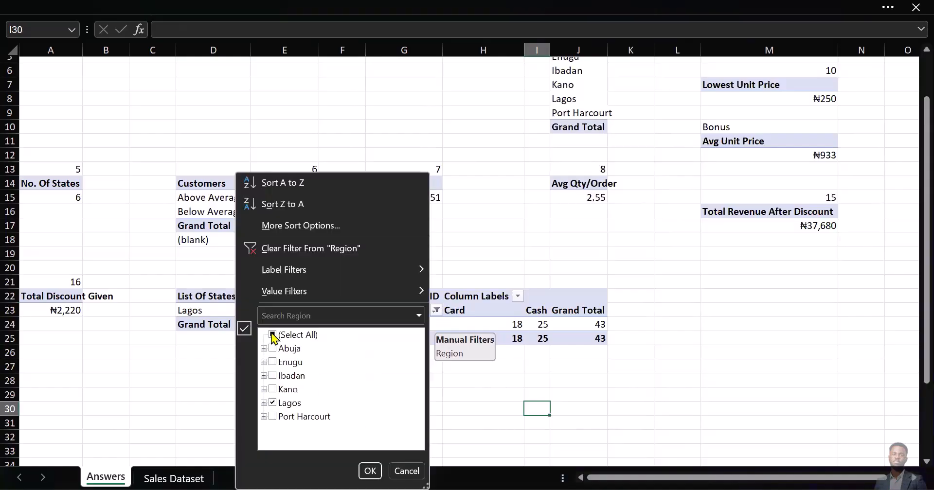
pyautogui.click(273, 335)
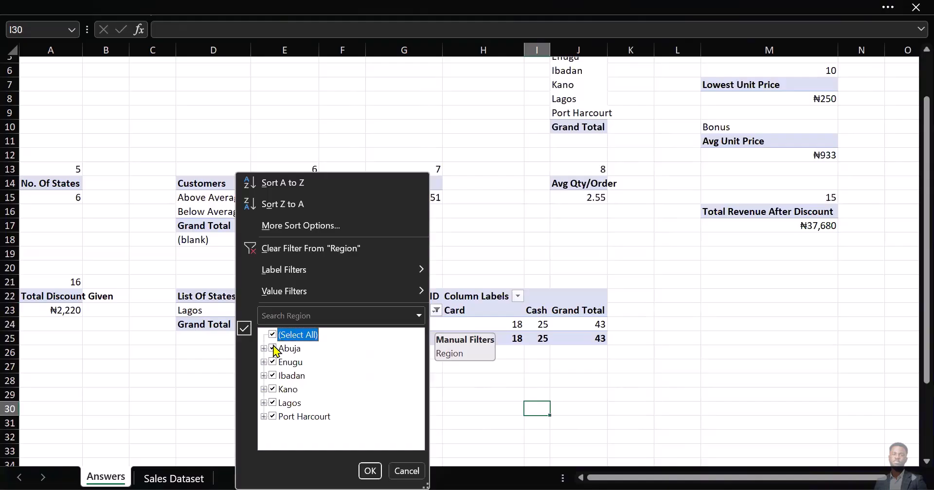
pyautogui.click(377, 469)
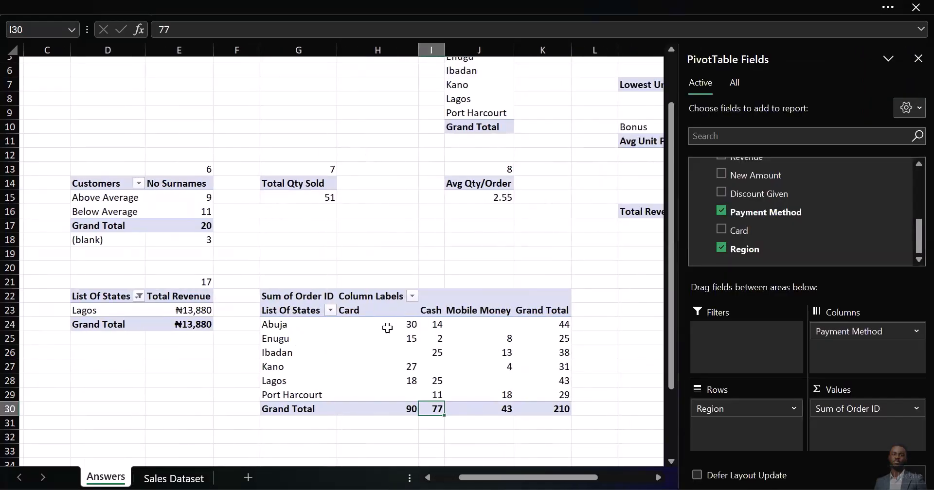
pyautogui.moveTo(412, 329)
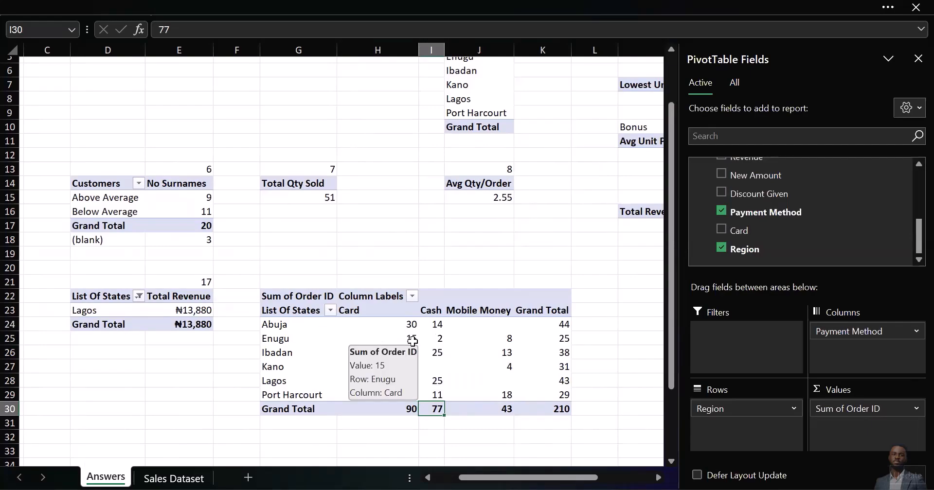
pyautogui.moveTo(440, 343)
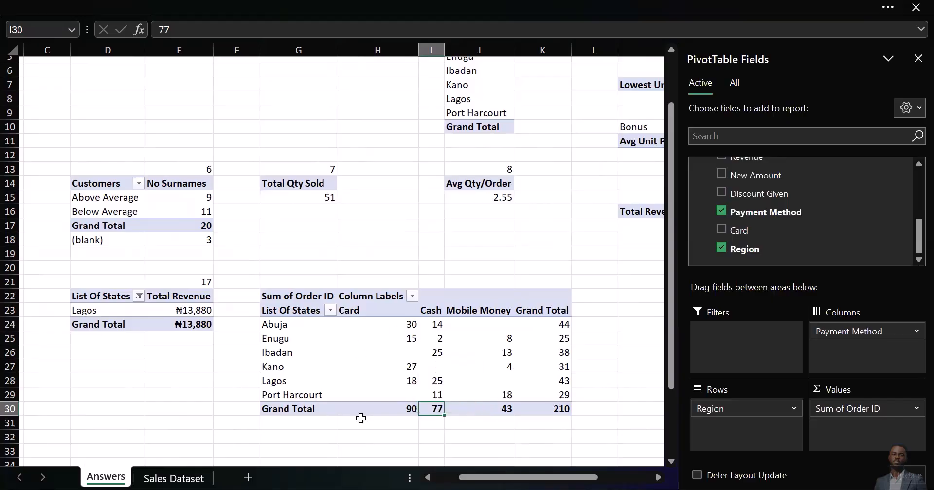
# Enter question number 18 in G21 above the payment method PivotTable, and consult the question list in the Acrobat PDF.
pyautogui.click(324, 283)
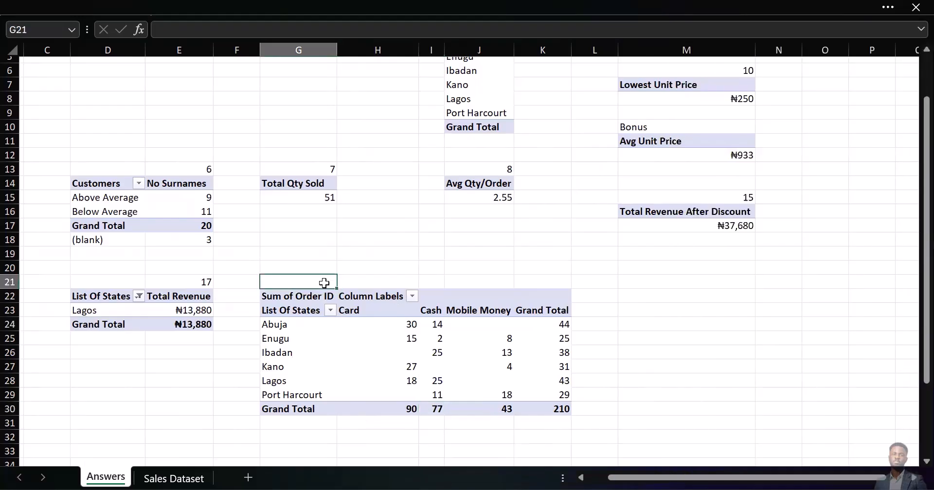
pyautogui.write('18')
pyautogui.press('Return')
pyautogui.hscroll(2, 407, 368)
pyautogui.hscroll(3, 406, 369)
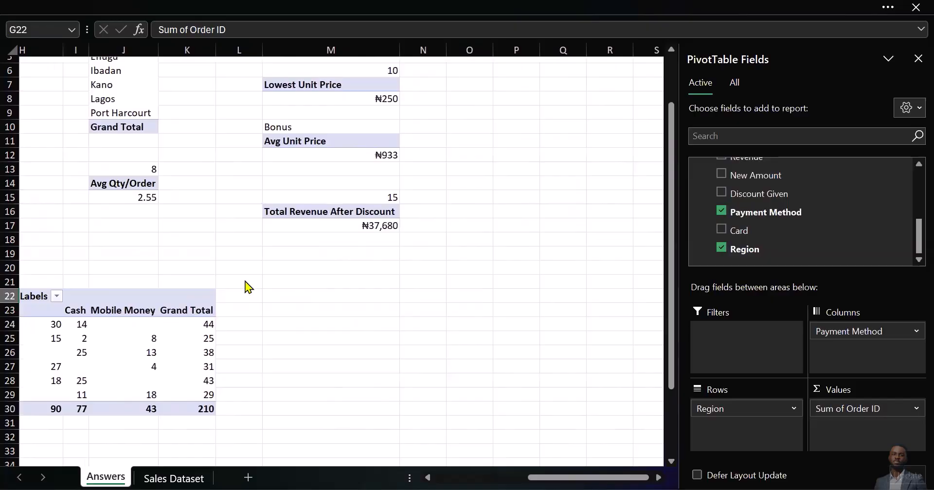
pyautogui.hotkey('alt', 'Tab')
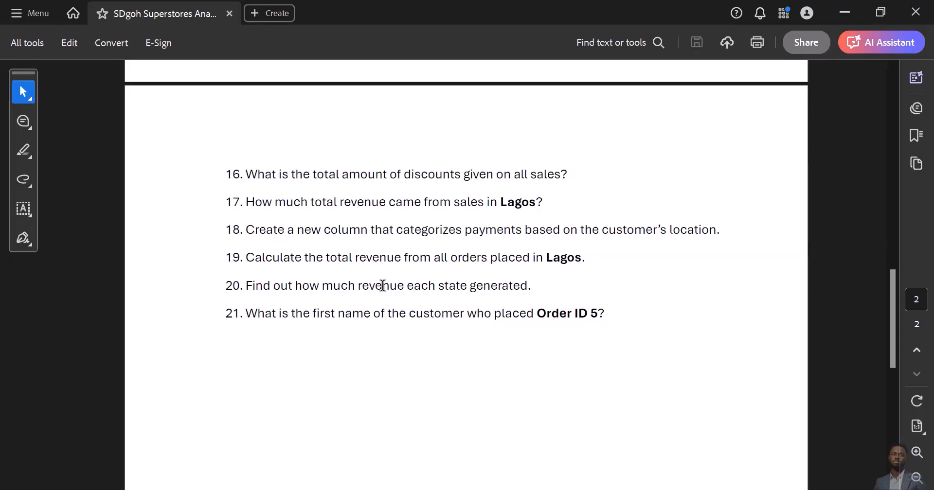
# Return to Excel, copy the Avg Qty/Order PivotTable in J14:J15 and paste the duplicate at N22.
pyautogui.moveTo(397, 470)
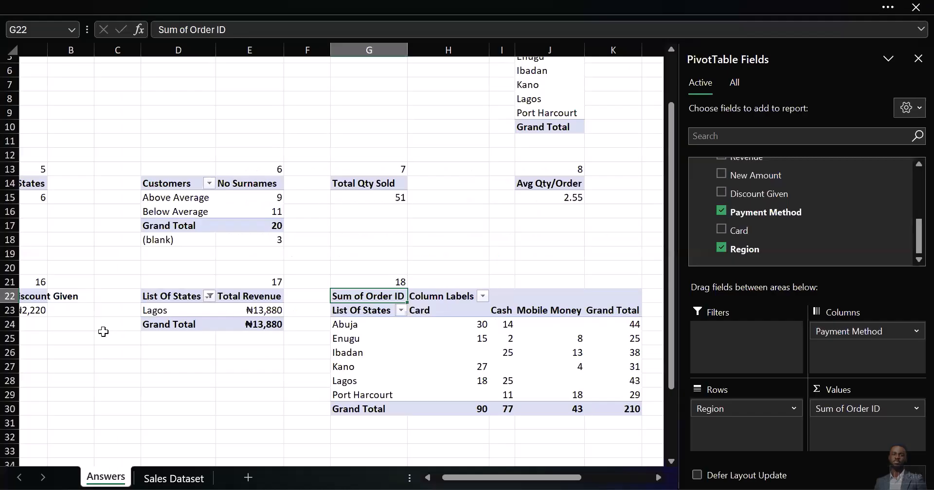
pyautogui.hscroll(-3, 102, 330)
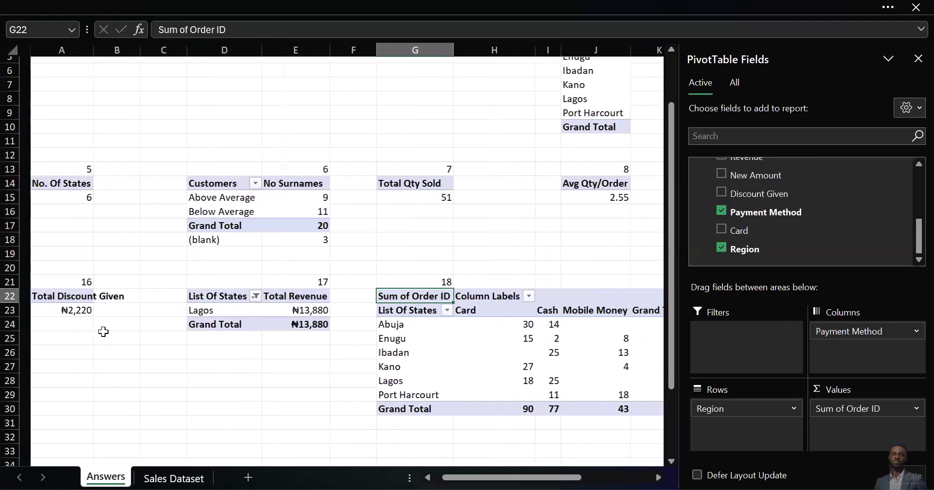
pyautogui.hscroll(5, 34, 332)
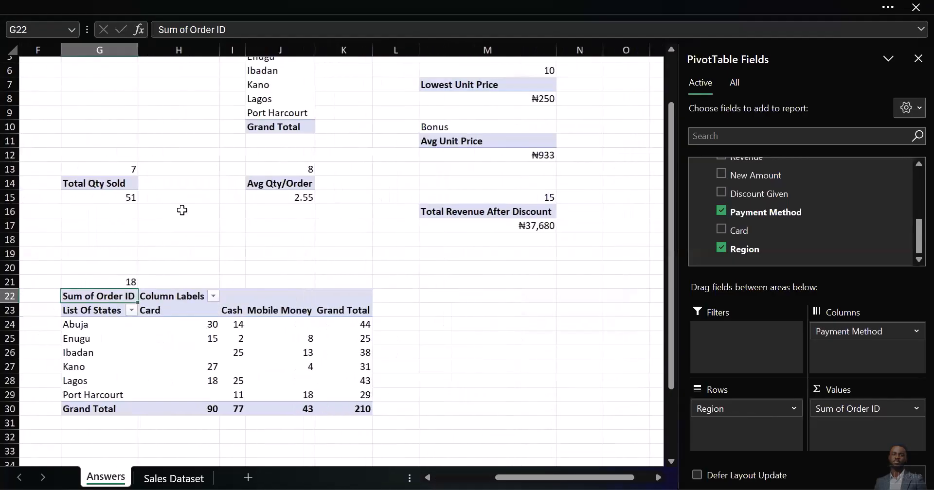
pyautogui.moveTo(284, 181); pyautogui.dragTo(287, 193)
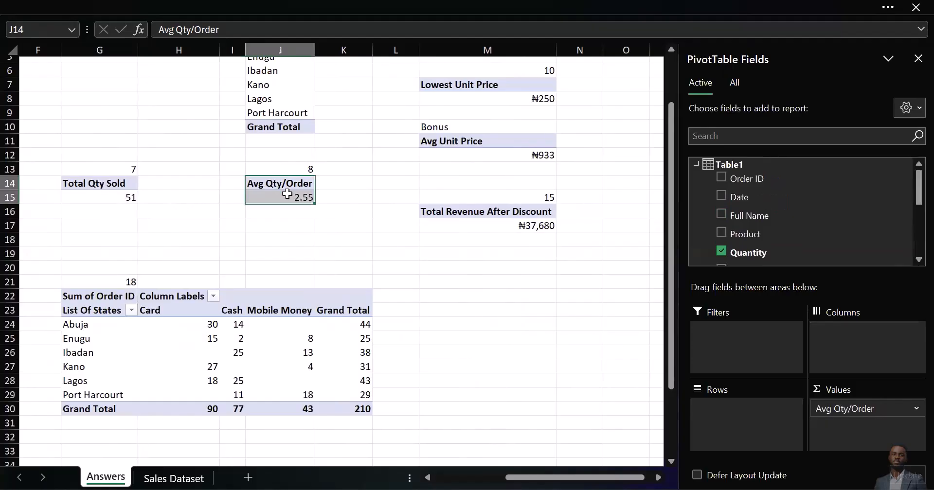
pyautogui.hotkey('ctrl', 'c')
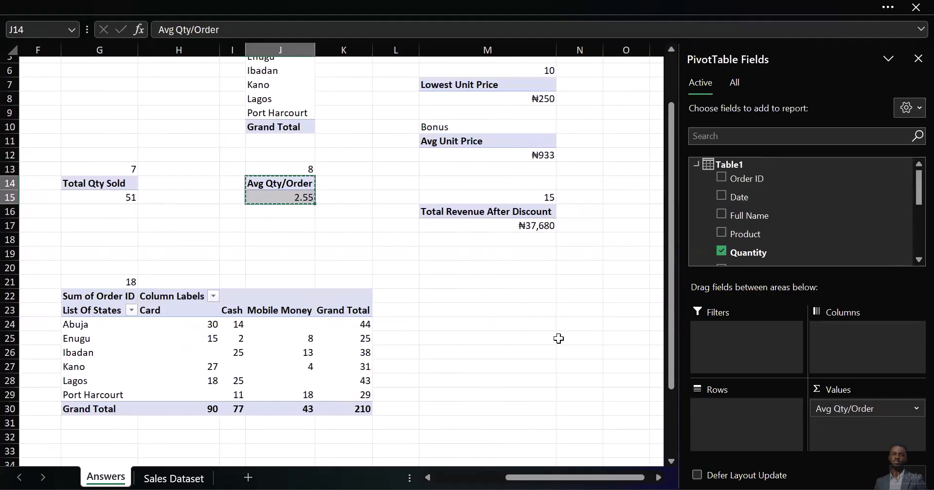
pyautogui.click(576, 295)
pyautogui.hotkey('ctrl', 'v')
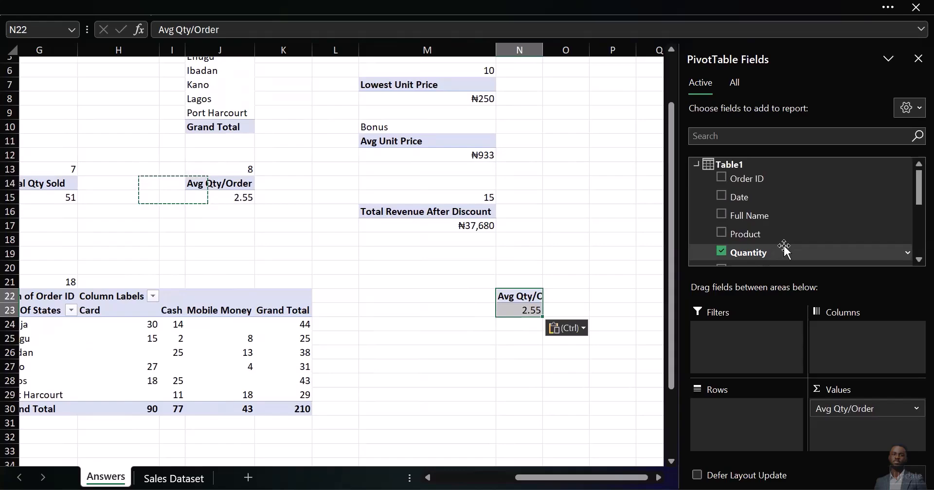
# In the PivotTable at N22, remove Quantity, add Region as rows and sum New Amount as values.
pyautogui.click(722, 251)
pyautogui.scroll(-2, 767, 194)
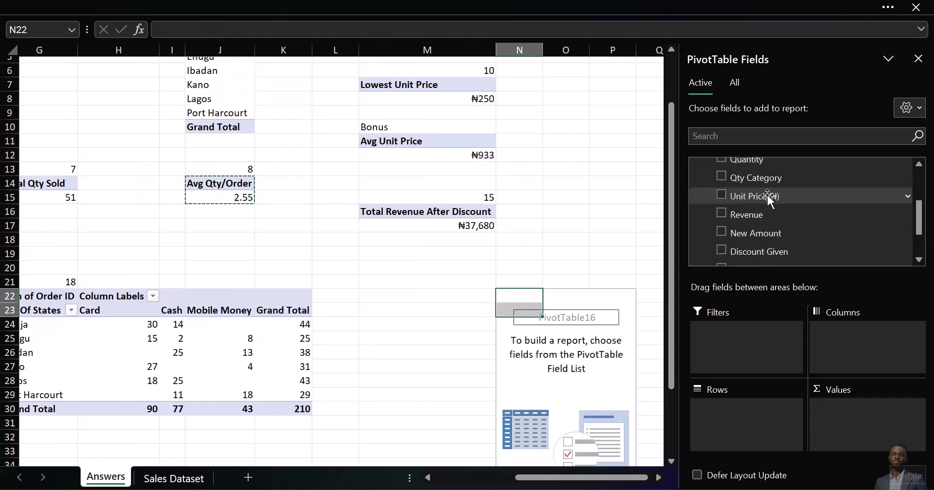
pyautogui.scroll(-2, 766, 195)
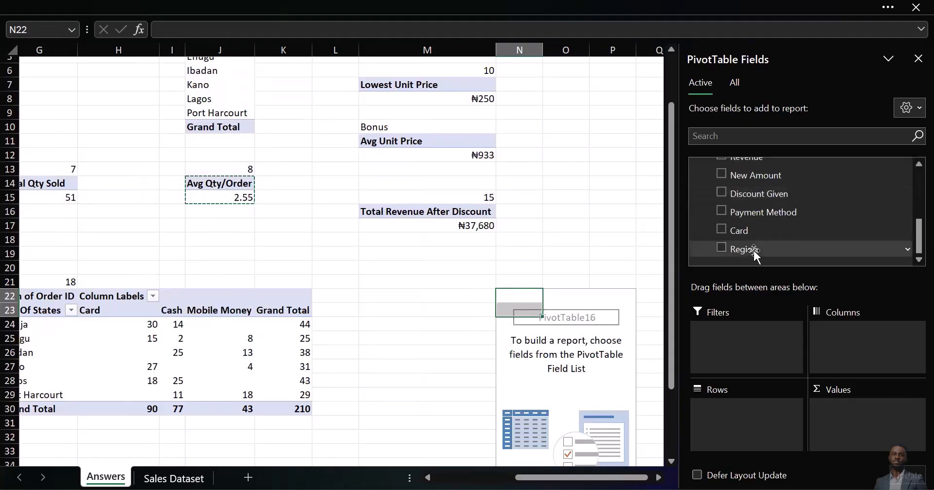
pyautogui.moveTo(766, 250); pyautogui.dragTo(720, 411)
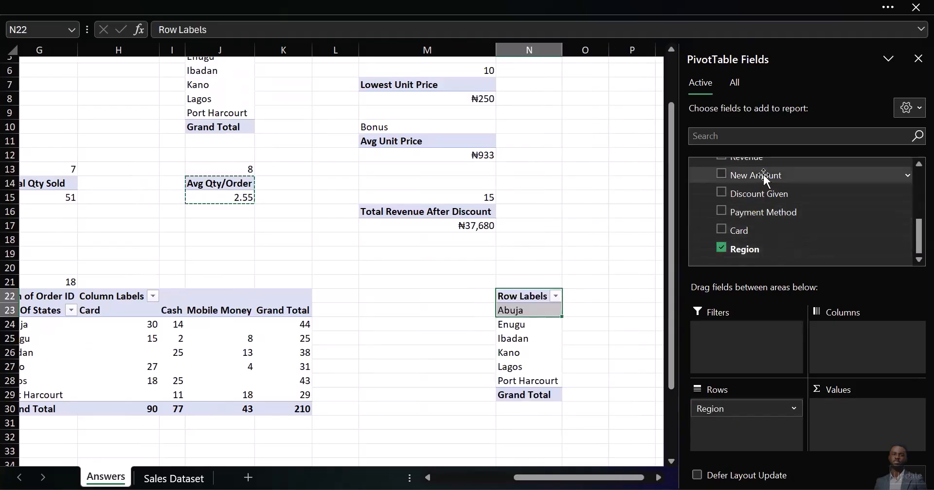
pyautogui.moveTo(773, 178); pyautogui.dragTo(848, 415)
pyautogui.hscroll(3, 496, 396)
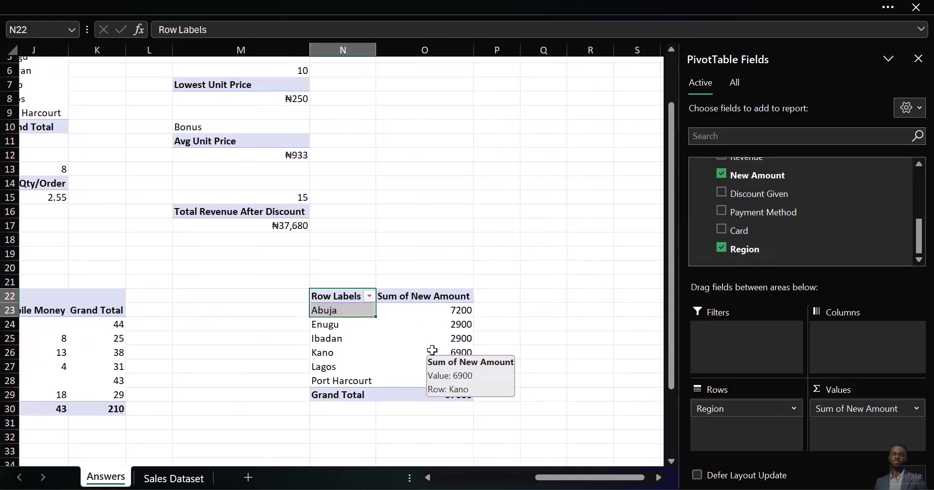
# Format the Sum of New Amount values by state as Currency with 0 decimal places and the ₦ Yoruba symbol.
pyautogui.rightClick(432, 350)
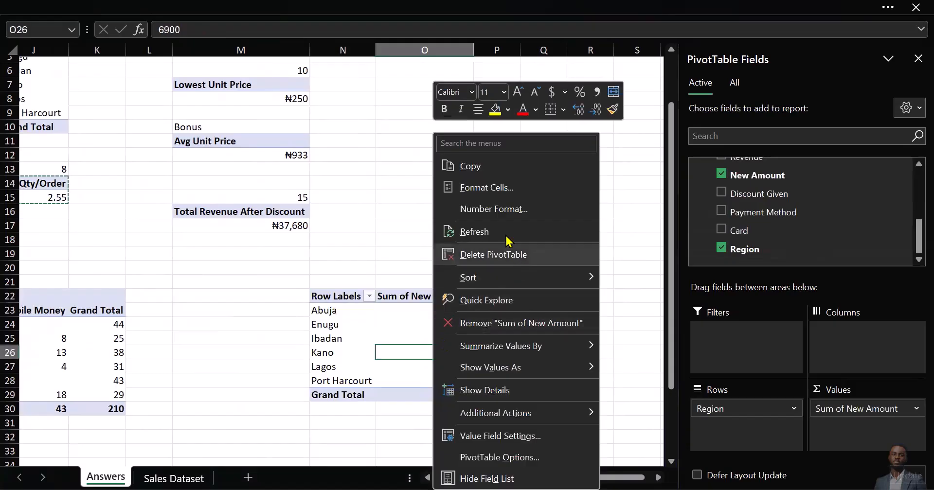
pyautogui.click(494, 209)
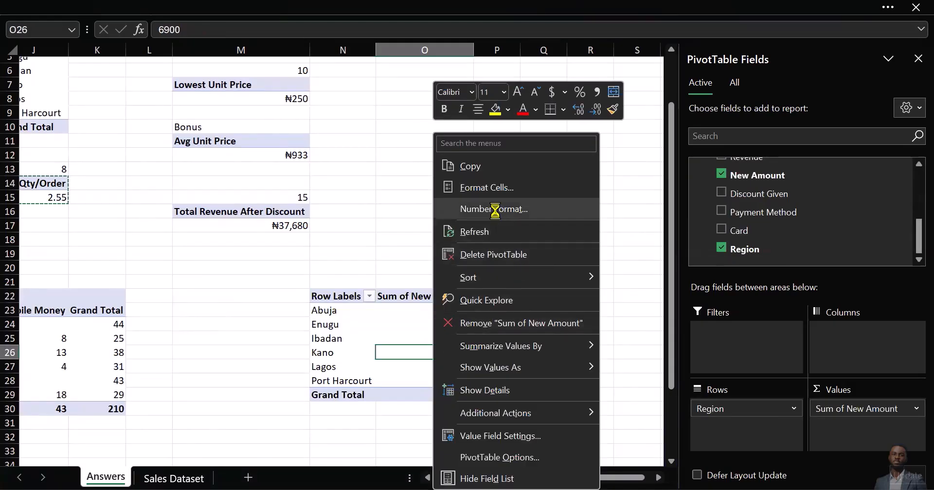
pyautogui.click(338, 104)
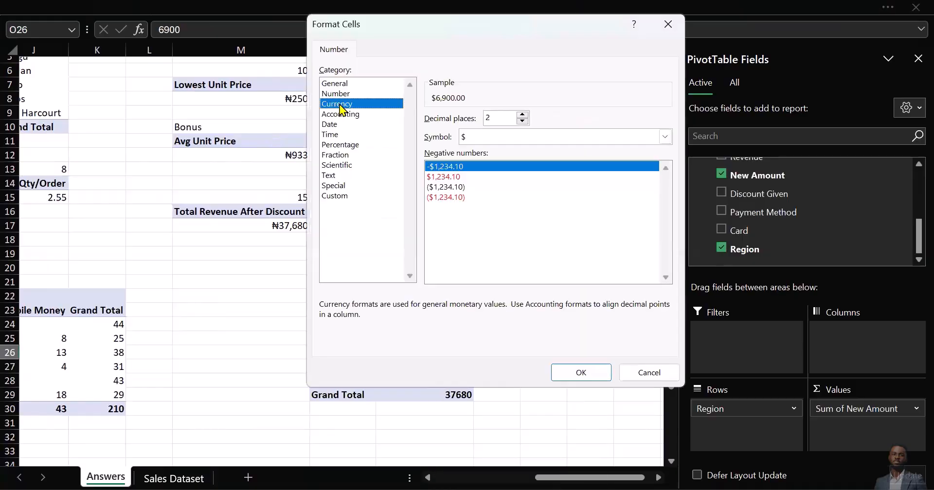
pyautogui.click(518, 122)
pyautogui.click(519, 123)
pyautogui.click(528, 138)
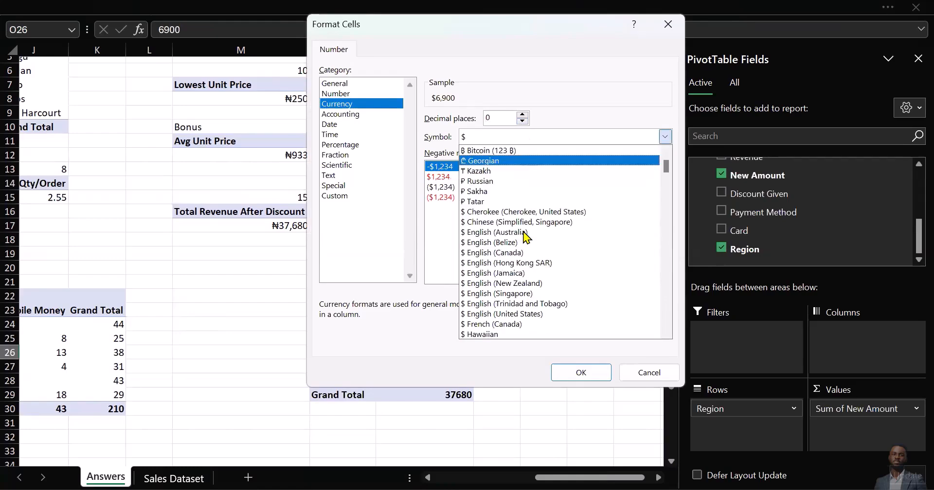
pyautogui.scroll(-20, 524, 236)
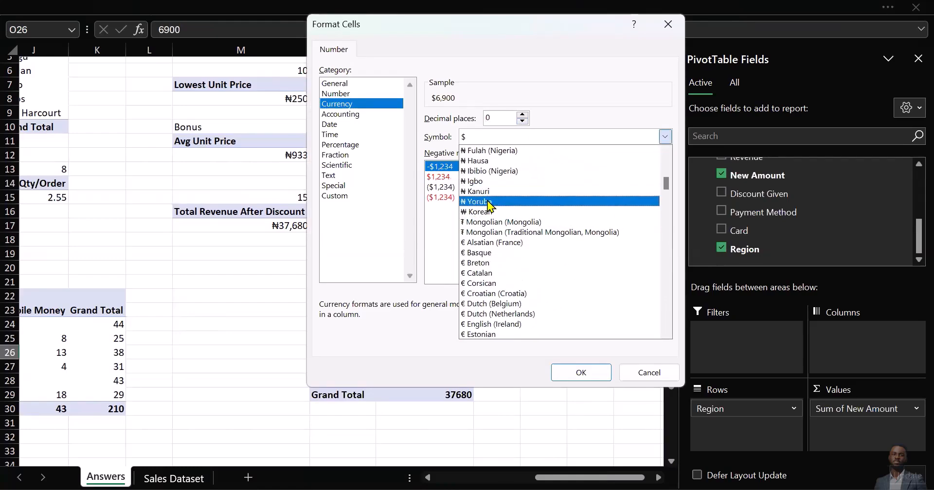
pyautogui.click(488, 201)
pyautogui.click(572, 373)
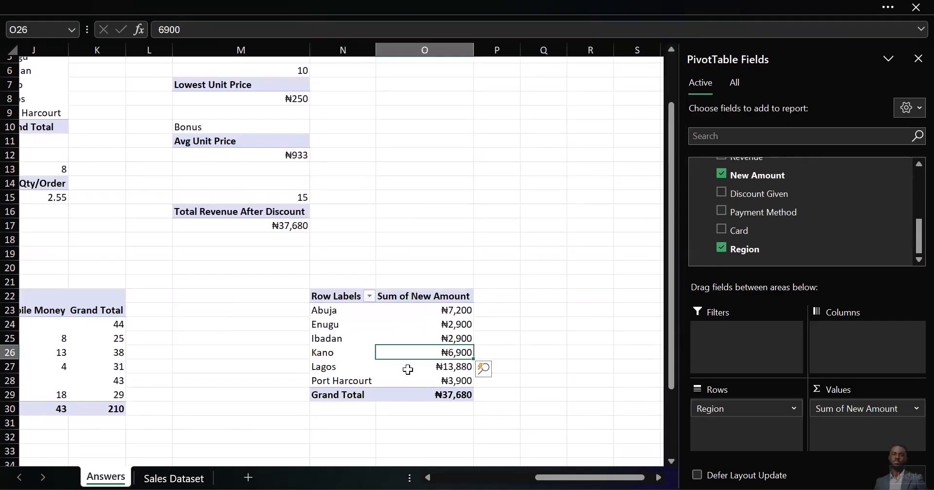
# Sort the revenue by state PivotTable from the largest to the smallest Sum of New Amount.
pyautogui.click(418, 323)
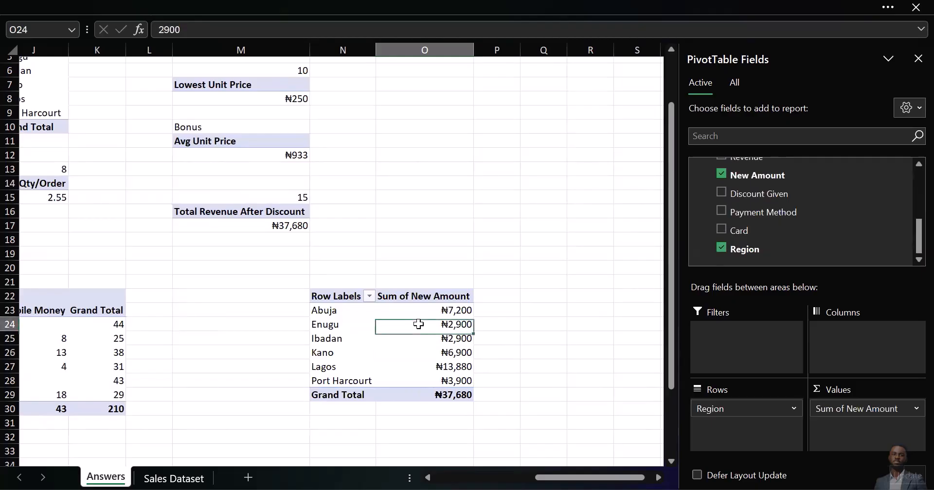
pyautogui.rightClick(432, 346)
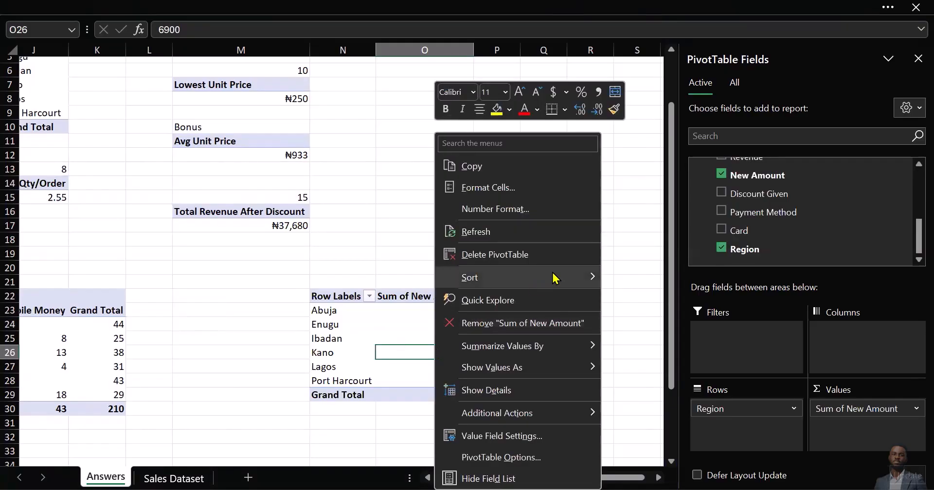
pyautogui.moveTo(553, 275)
pyautogui.click(674, 300)
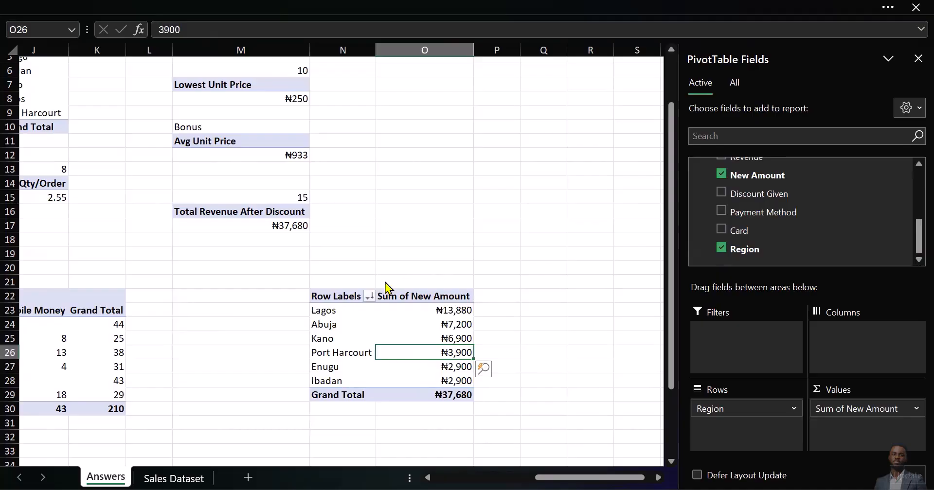
# Enter question number 20 in N21 above the revenue by state PivotTable, and consult the next question in the Acrobat PDF.
pyautogui.click(370, 281)
pyautogui.write('20')
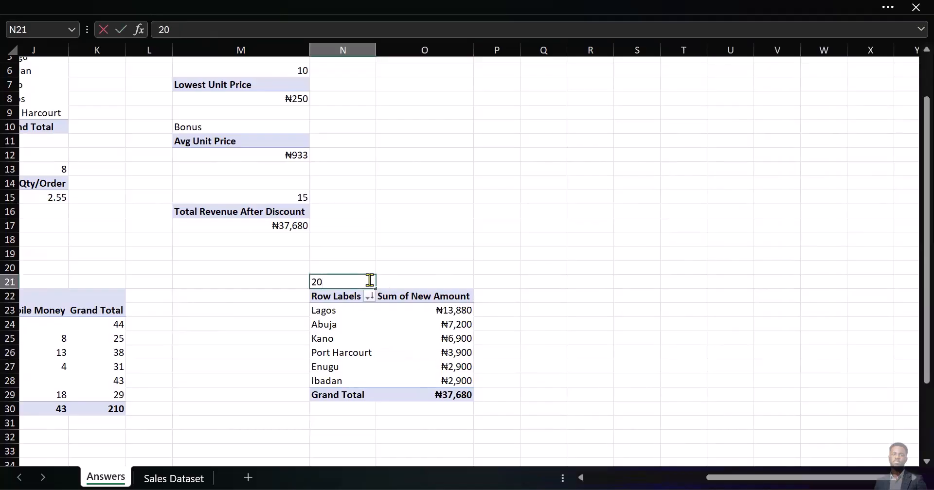
pyautogui.press('Return')
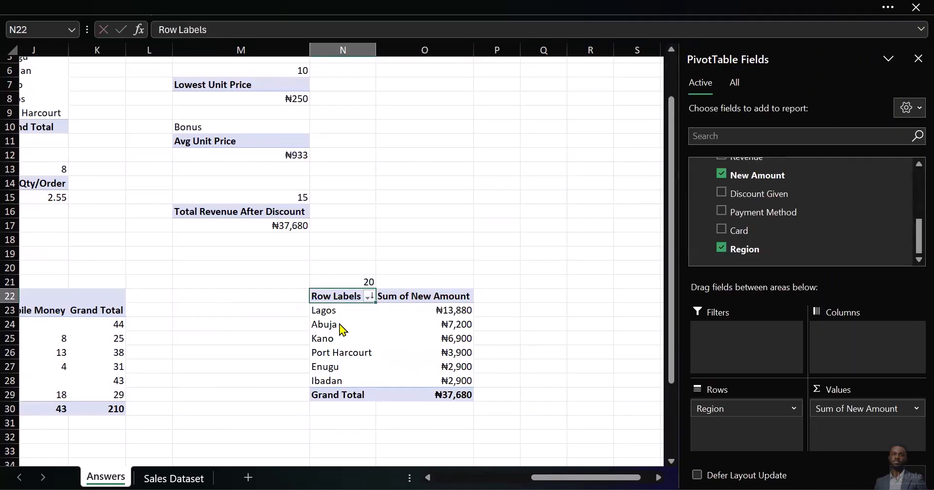
pyautogui.hotkey('alt', 'Tab')
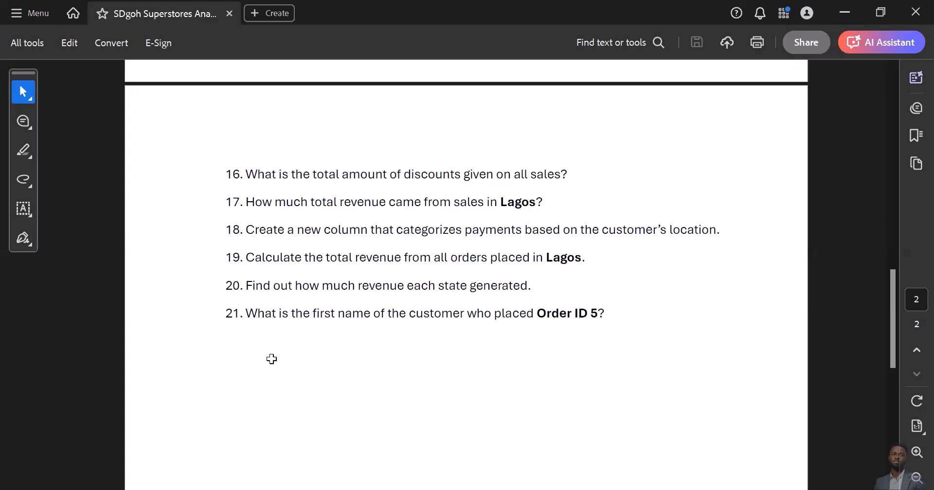
# Return to Excel, copy the Total Revenue After Discount PivotTable in M16:M17 and paste the duplicate at A38.
pyautogui.hotkey('alt', 'Tab')
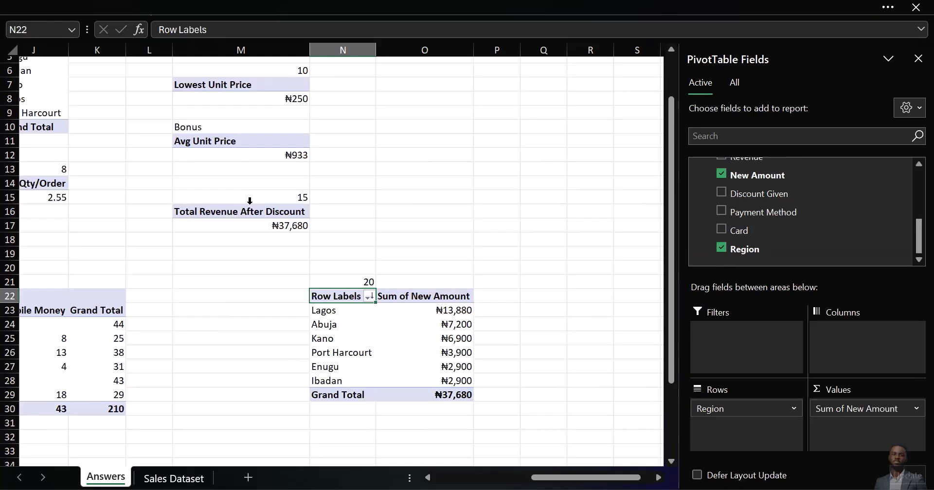
pyautogui.moveTo(262, 211); pyautogui.dragTo(263, 226)
pyautogui.hotkey('ctrl', 'c')
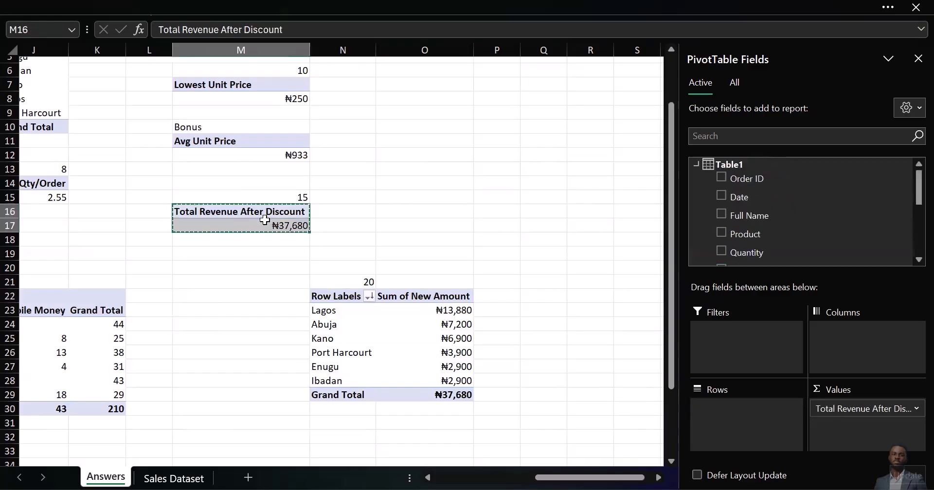
pyautogui.scroll(-4, 278, 275)
pyautogui.hscroll(-10, 277, 276)
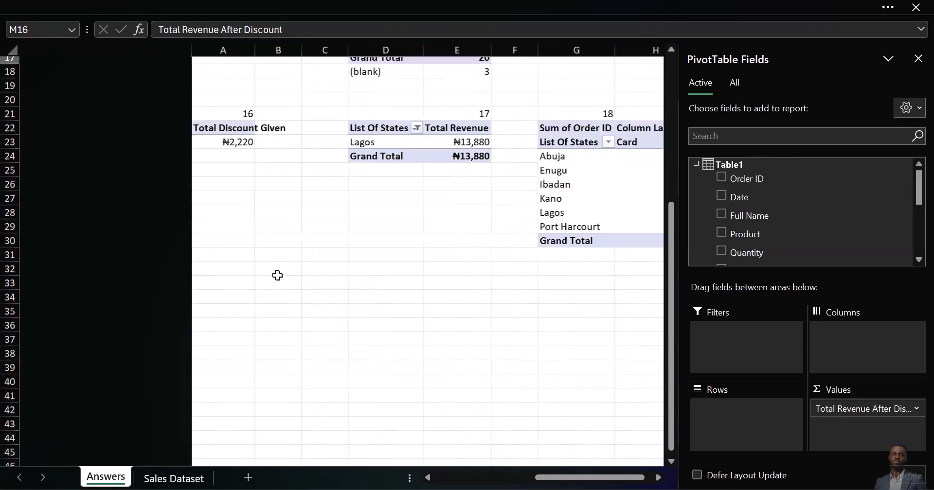
pyautogui.hscroll(-5, 195, 282)
pyautogui.hscroll(-3, 249, 295)
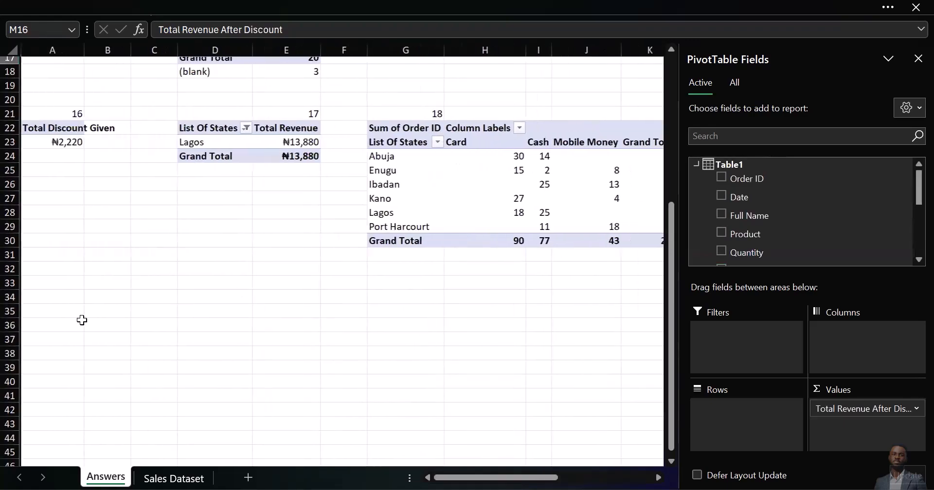
pyautogui.click(31, 354)
pyautogui.hotkey('ctrl', 'v')
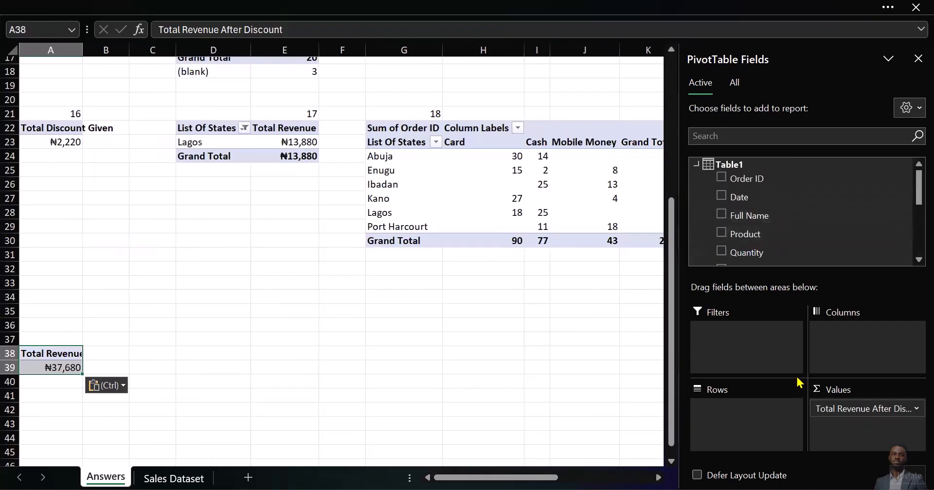
# In the PivotTable at A38, remove Total Revenue After Discount, add Order ID as a filter and Full Name as rows.
pyautogui.moveTo(822, 408); pyautogui.dragTo(759, 246)
pyautogui.scroll(1, 833, 204)
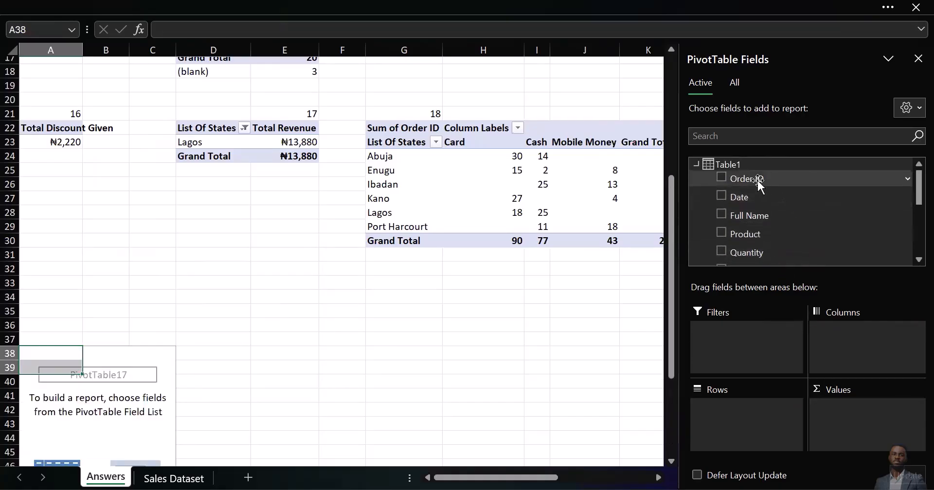
pyautogui.moveTo(761, 180); pyautogui.dragTo(727, 337)
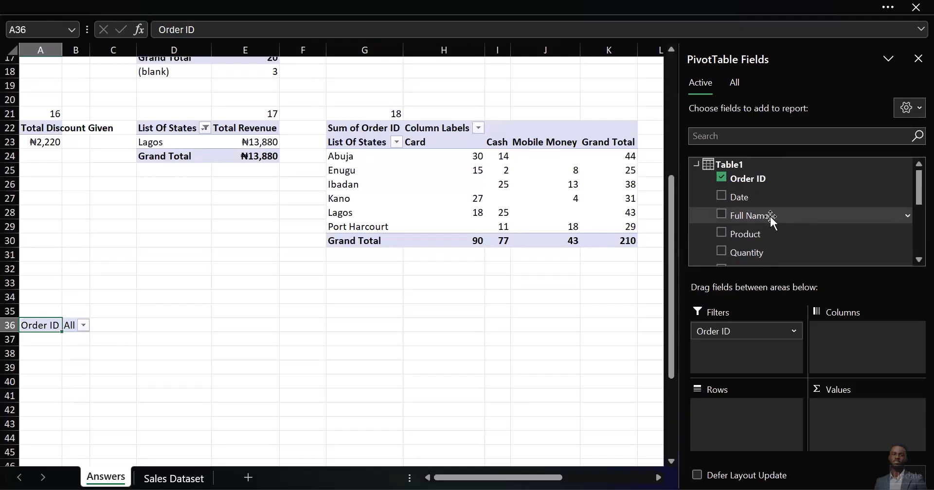
pyautogui.moveTo(769, 217); pyautogui.dragTo(744, 423)
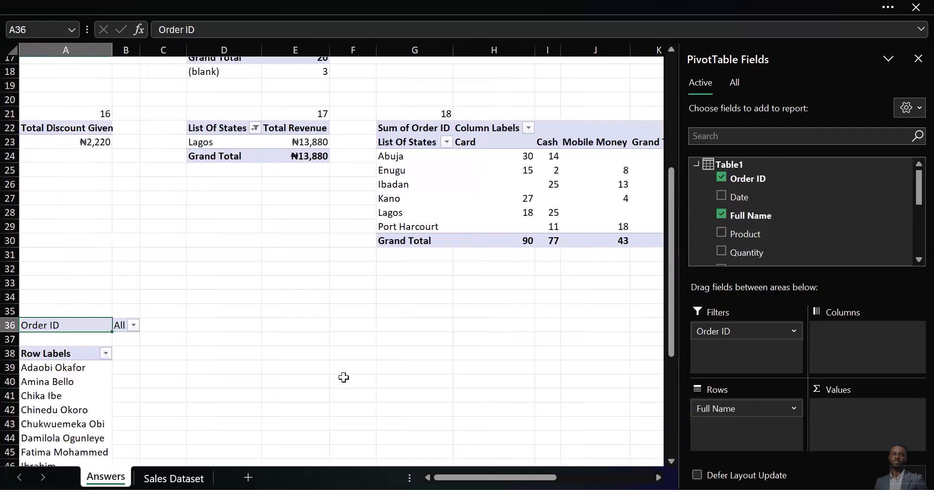
# Filter the customer name PivotTable to Order ID 5 only, with multiple item selection enabled.
pyautogui.scroll(-5, 204, 381)
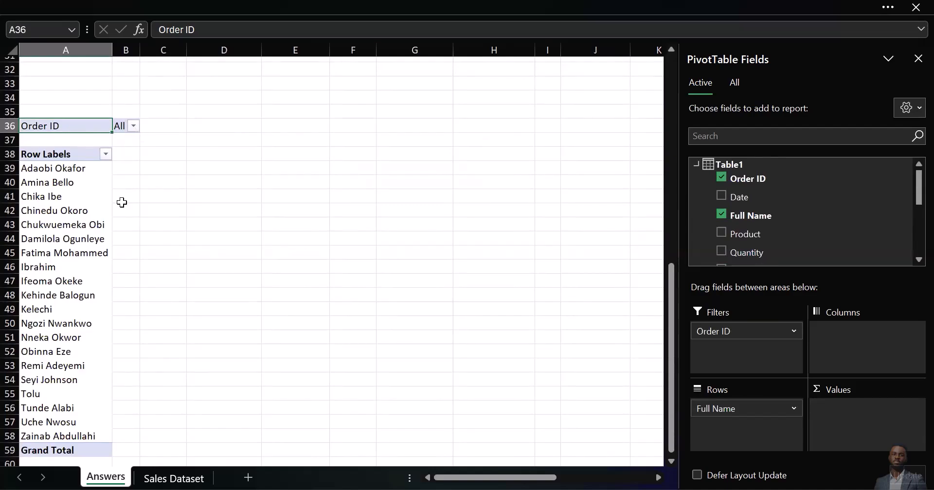
pyautogui.click(133, 126)
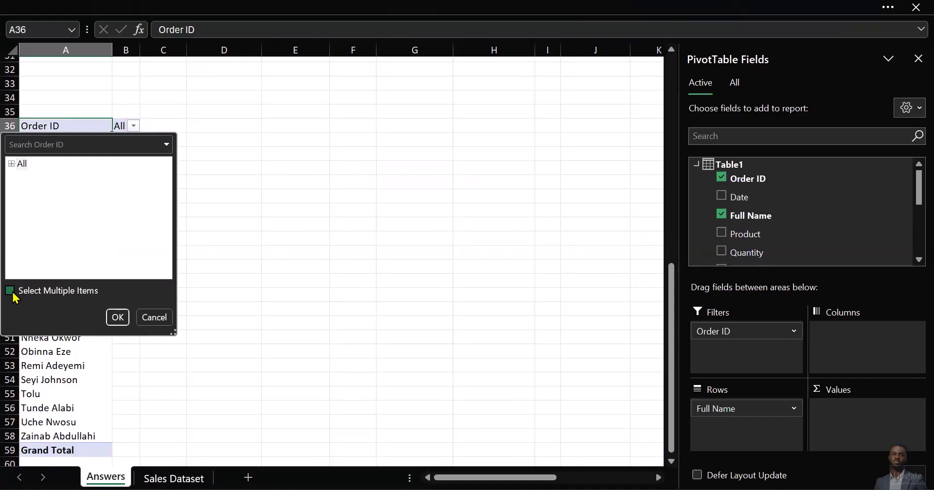
pyautogui.click(11, 292)
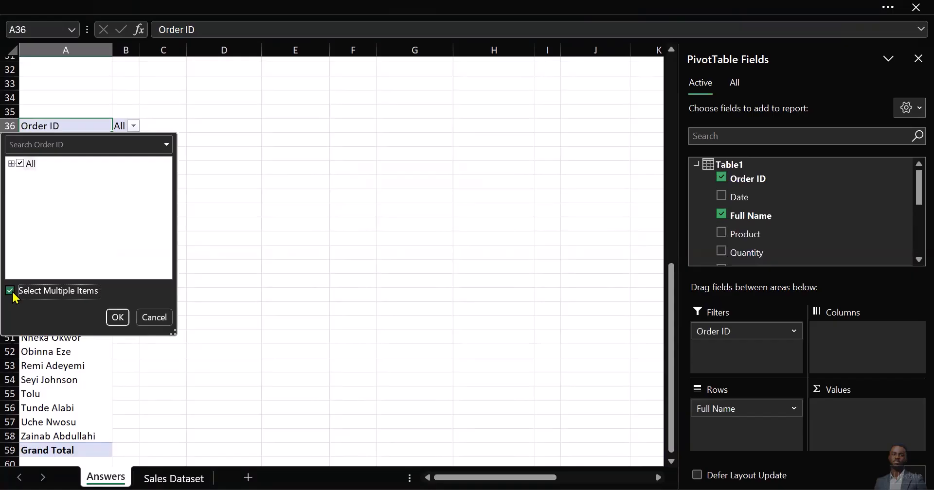
pyautogui.click(12, 164)
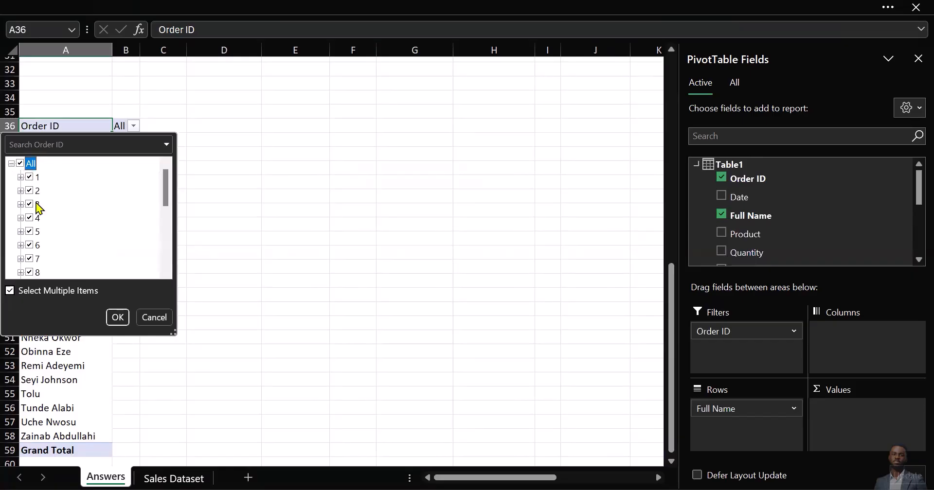
pyautogui.click(19, 163)
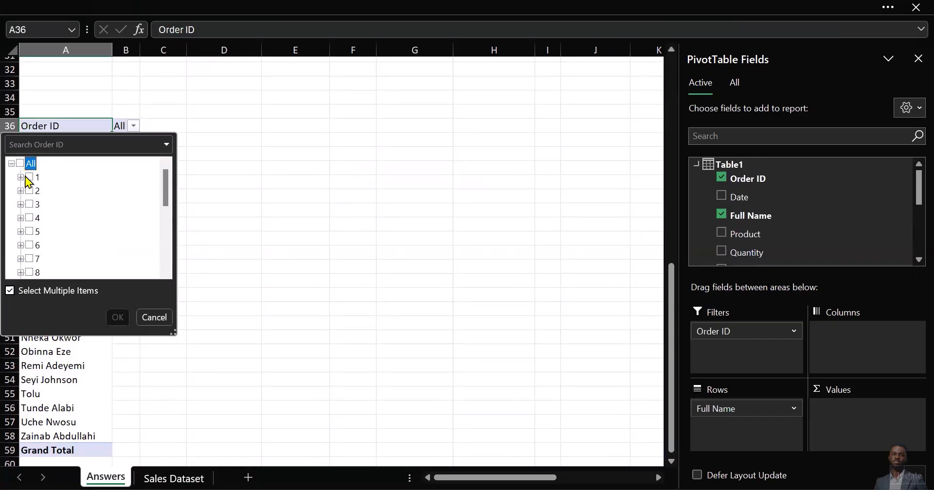
pyautogui.click(30, 231)
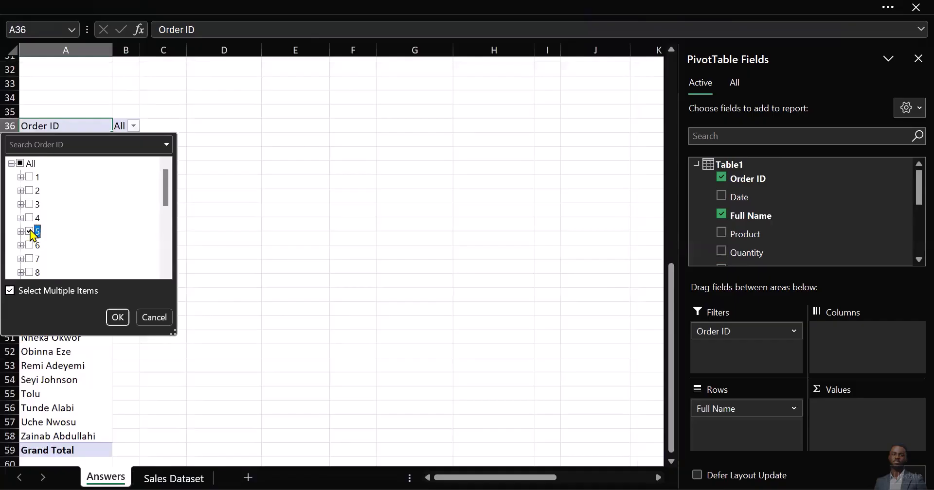
pyautogui.click(117, 317)
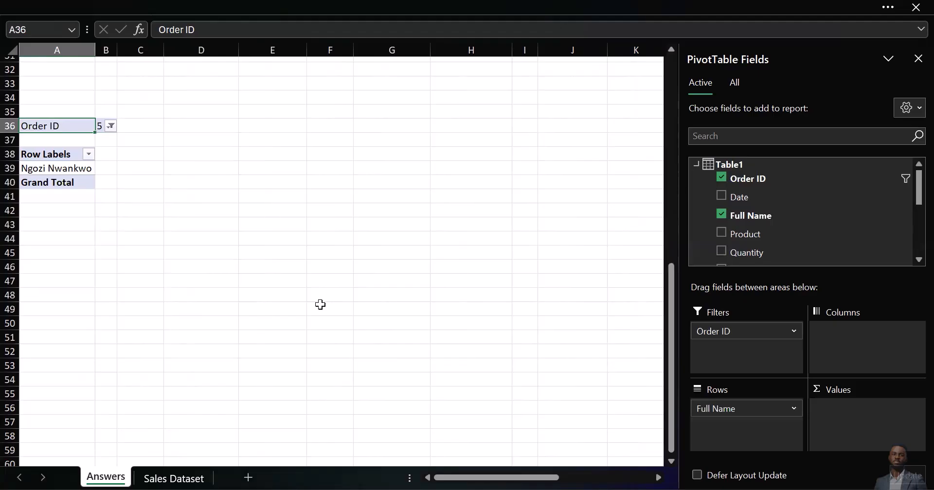
# Hide the PivotTable field list and look over the answers from question 1 to the Order ID PivotTable.
pyautogui.scroll(9, 441, 328)
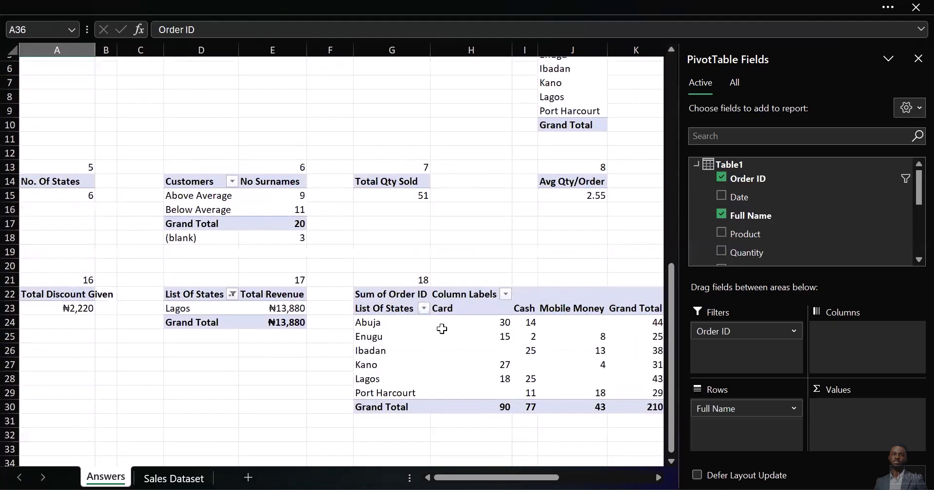
pyautogui.click(918, 58)
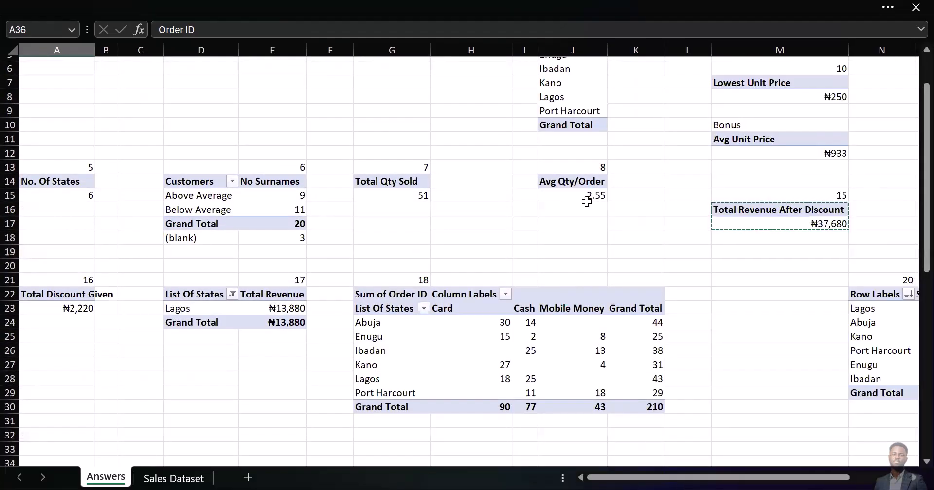
pyautogui.scroll(2, 587, 202)
pyautogui.scroll(-2, 587, 202)
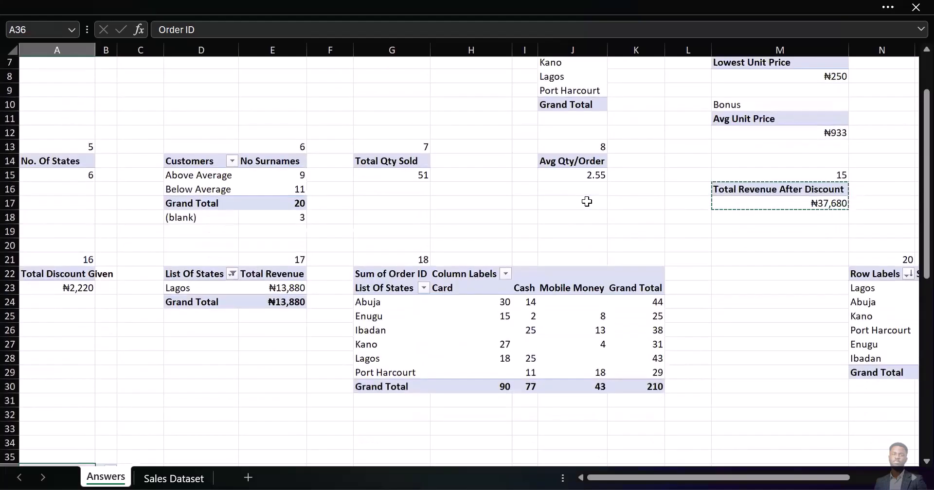
pyautogui.scroll(-2, 587, 202)
pyautogui.scroll(4, 587, 202)
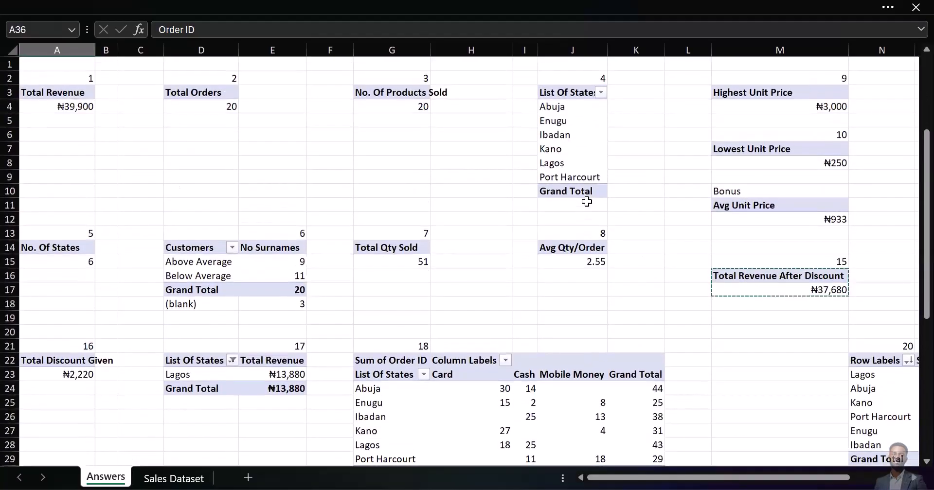
pyautogui.scroll(-7, 587, 202)
pyautogui.click(454, 262)
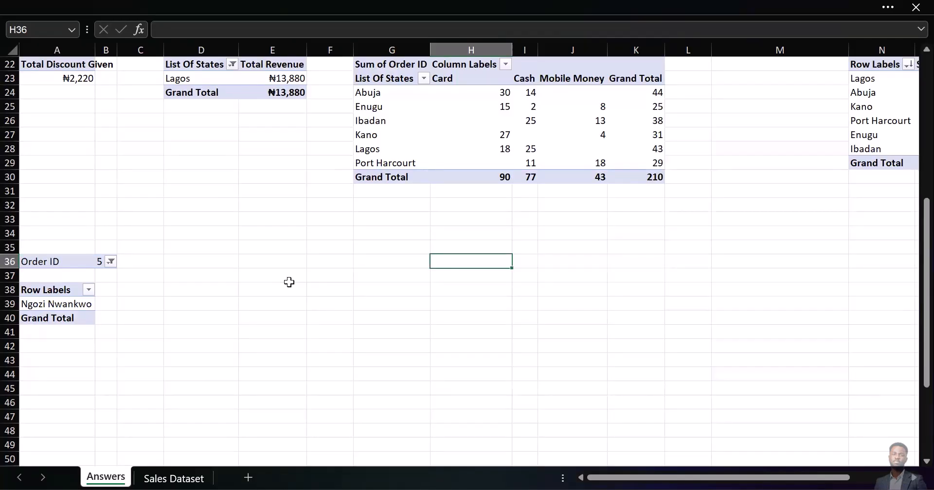
# AutoFit the widths of all columns on the Answers sheet.
pyautogui.moveTo(117, 50); pyautogui.dragTo(150, 56)
pyautogui.click(344, 245)
pyautogui.hotkey('ctrl', 'a')
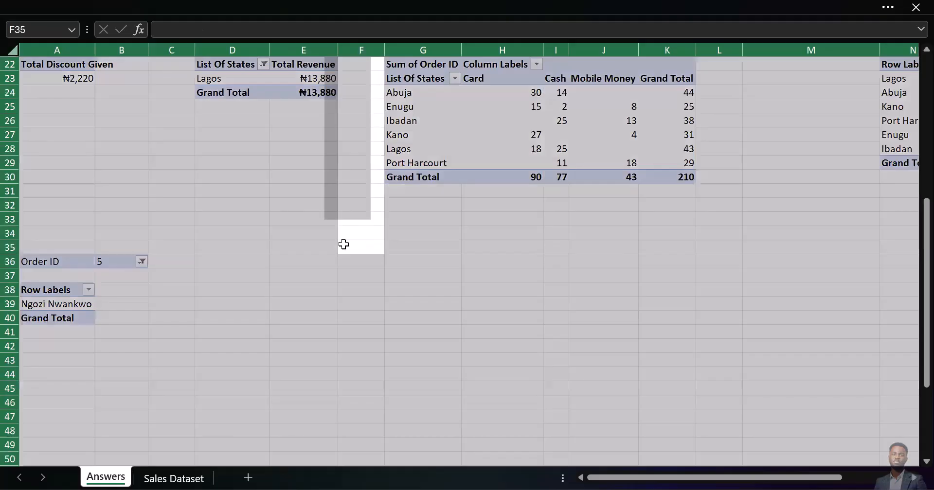
pyautogui.doubleClick(384, 50)
pyautogui.click(435, 263)
# Zoom out on the Answers sheet to review all the answer PivotTables together.
pyautogui.scroll(7, 488, 302)
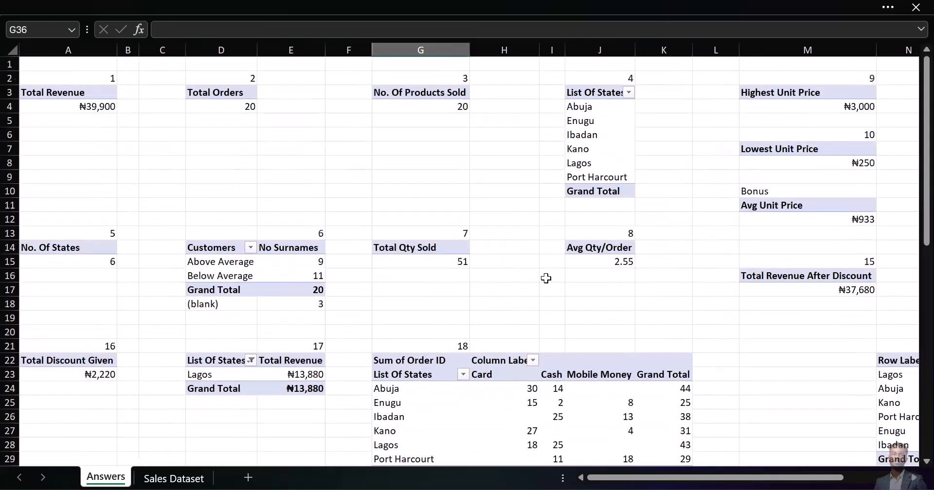
pyautogui.scroll(-1, 546, 278)
pyautogui.scroll(-2, 546, 278)
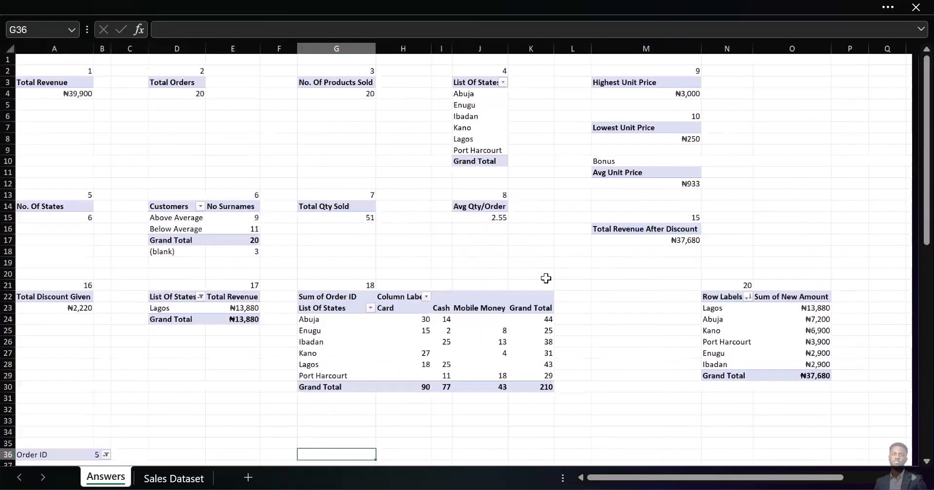
pyautogui.scroll(-1, 545, 279)
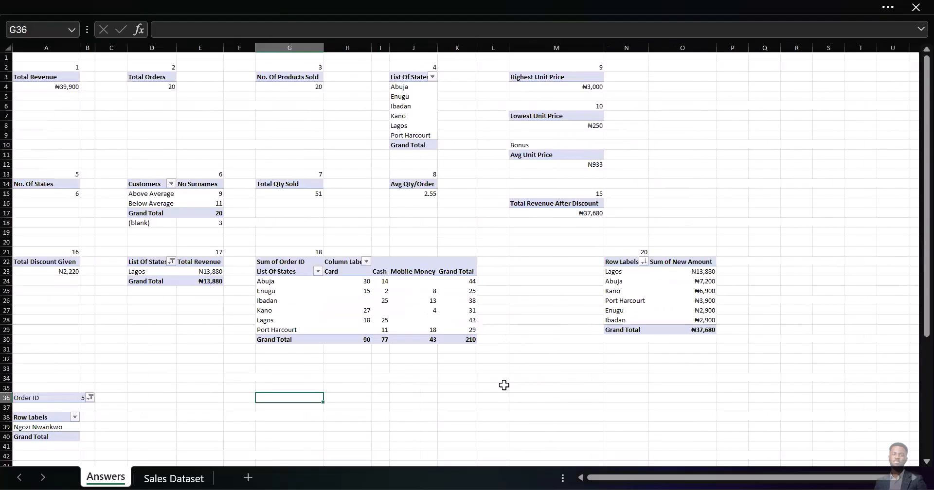